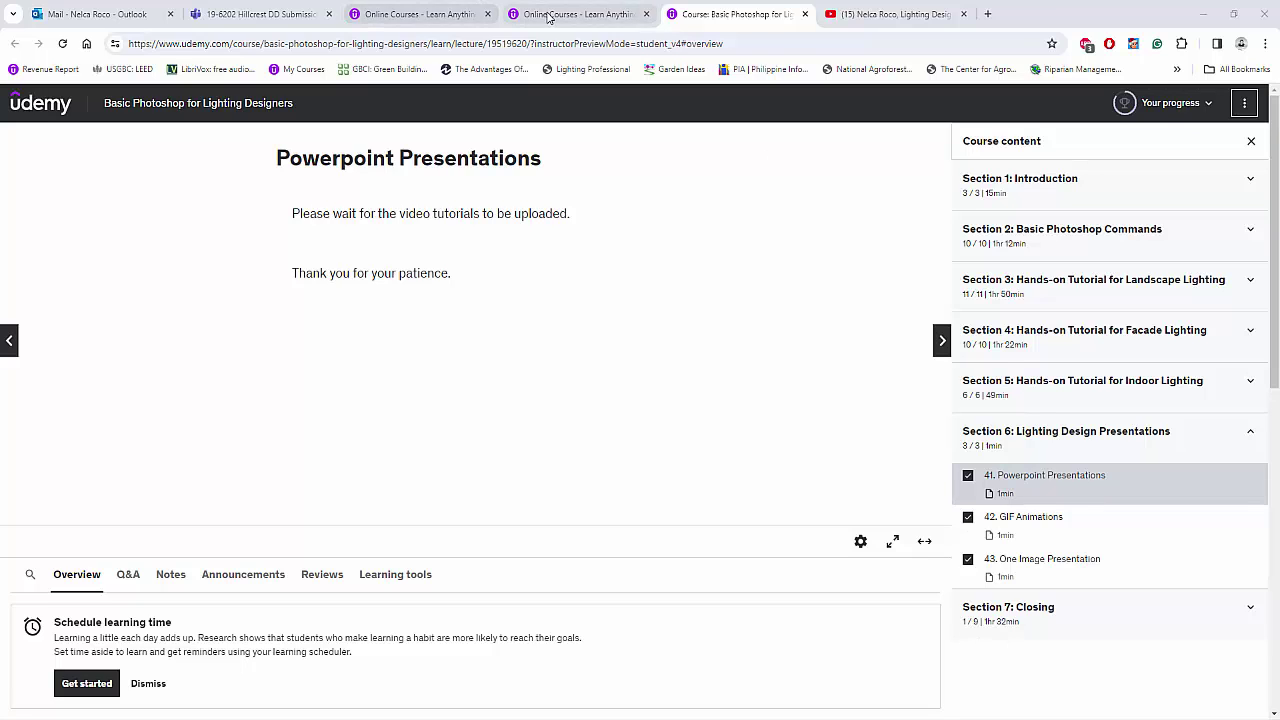
Step: Switch to the other Online Courses browser tab
{"action": "left_click", "coordinate": [470, 20]}
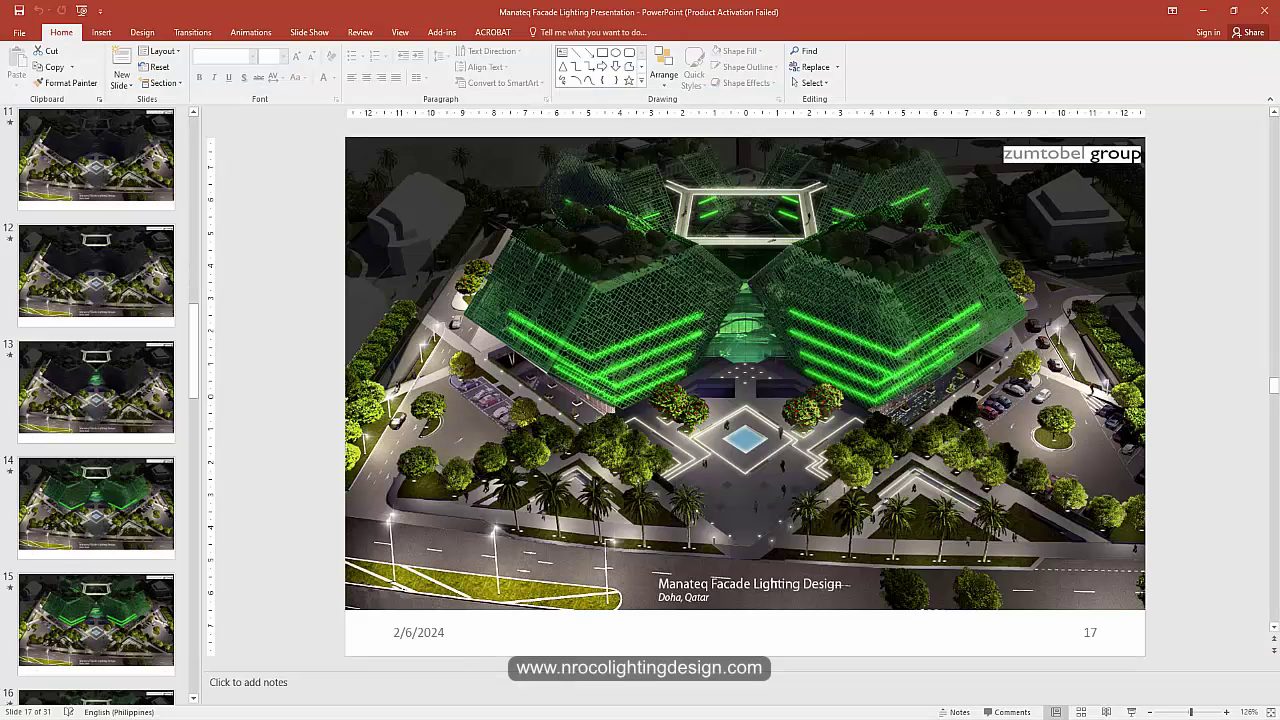
Step: Page through the lit render slides 9 to 17 in the Slides pane
{"action": "left_click", "coordinate": [121, 162]}
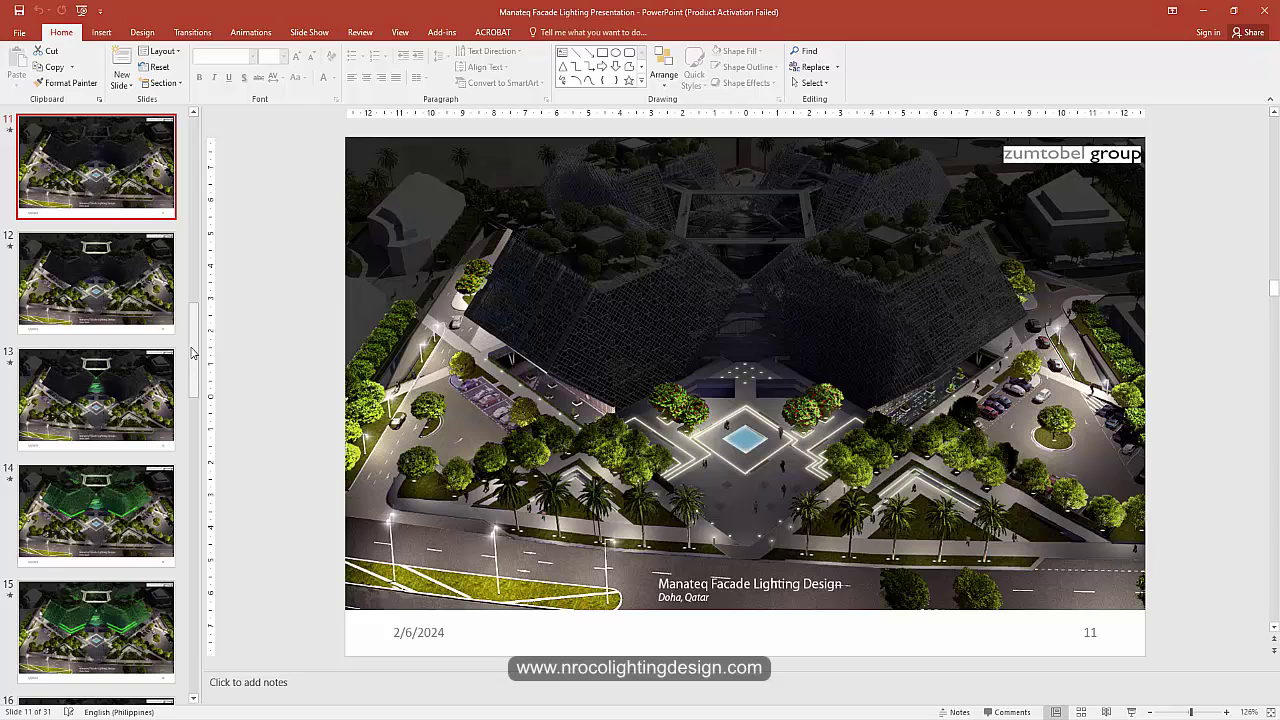
{"action": "scroll", "coordinate": [193, 352], "scroll_direction": "up", "scroll_amount": 5}
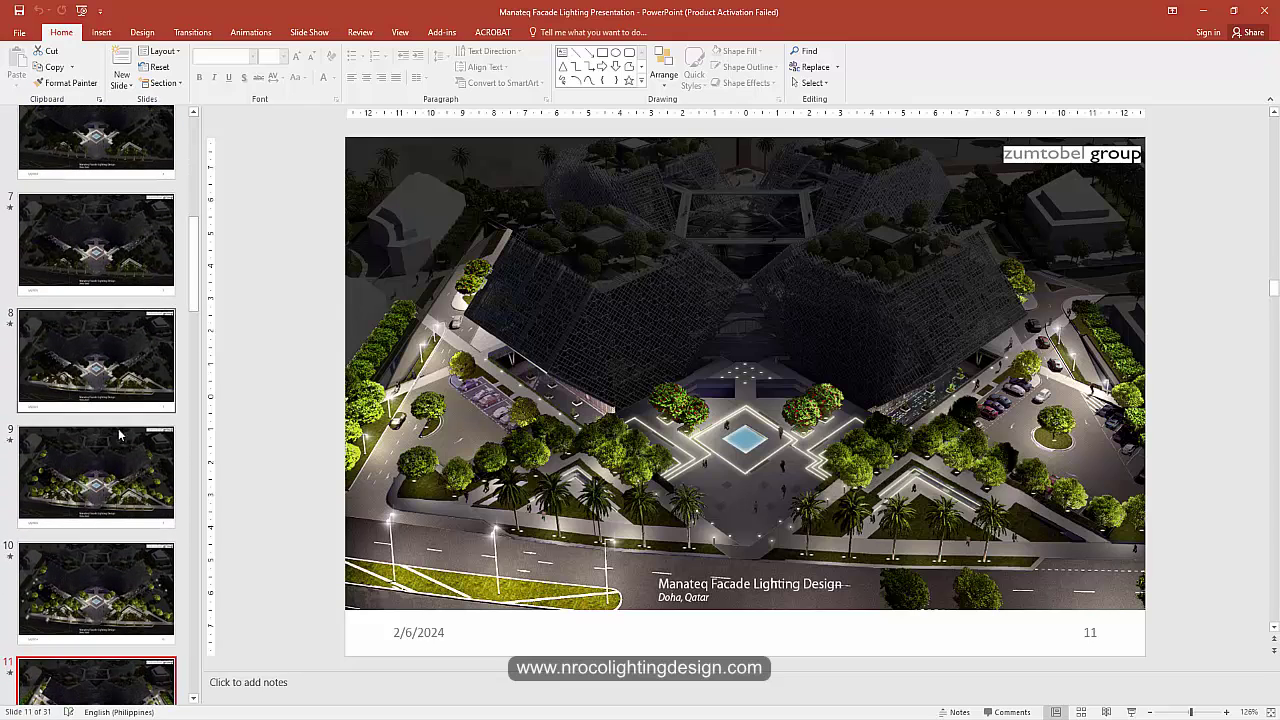
{"action": "left_click", "coordinate": [118, 434]}
{"action": "scroll", "coordinate": [110, 440], "scroll_direction": "down", "scroll_amount": 3}
{"action": "left_click", "coordinate": [98, 405]}
{"action": "left_click", "coordinate": [98, 505]}
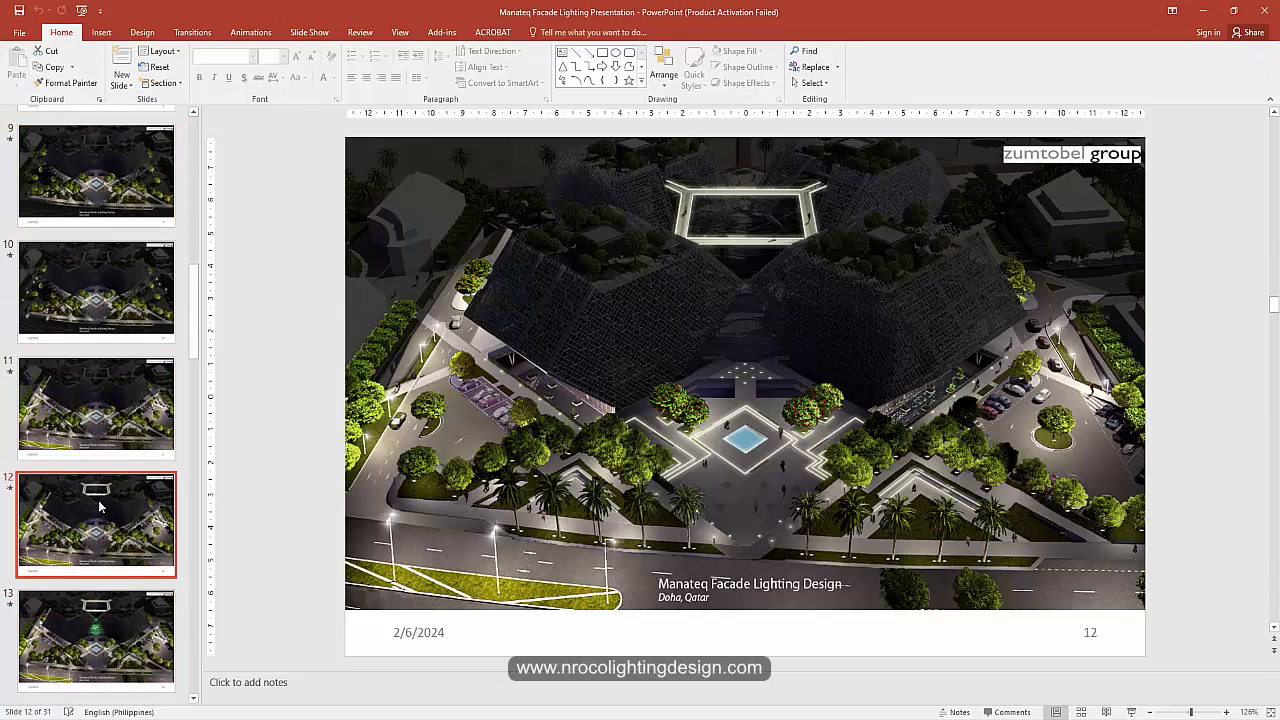
{"action": "scroll", "coordinate": [98, 507], "scroll_direction": "down", "scroll_amount": 2}
{"action": "left_click", "coordinate": [105, 400]}
{"action": "left_click", "coordinate": [108, 510]}
{"action": "scroll", "coordinate": [113, 447], "scroll_direction": "down", "scroll_amount": 2}
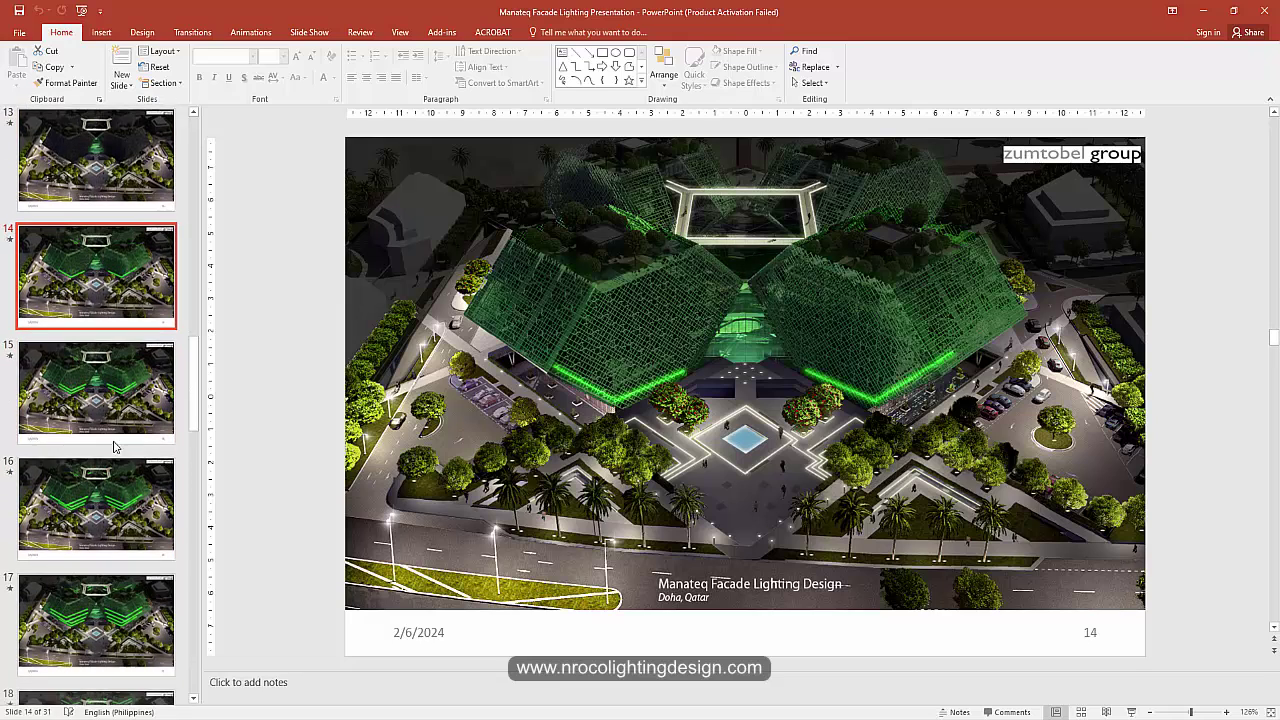
{"action": "left_click", "coordinate": [113, 430]}
{"action": "left_click", "coordinate": [105, 510]}
{"action": "left_click", "coordinate": [107, 630]}
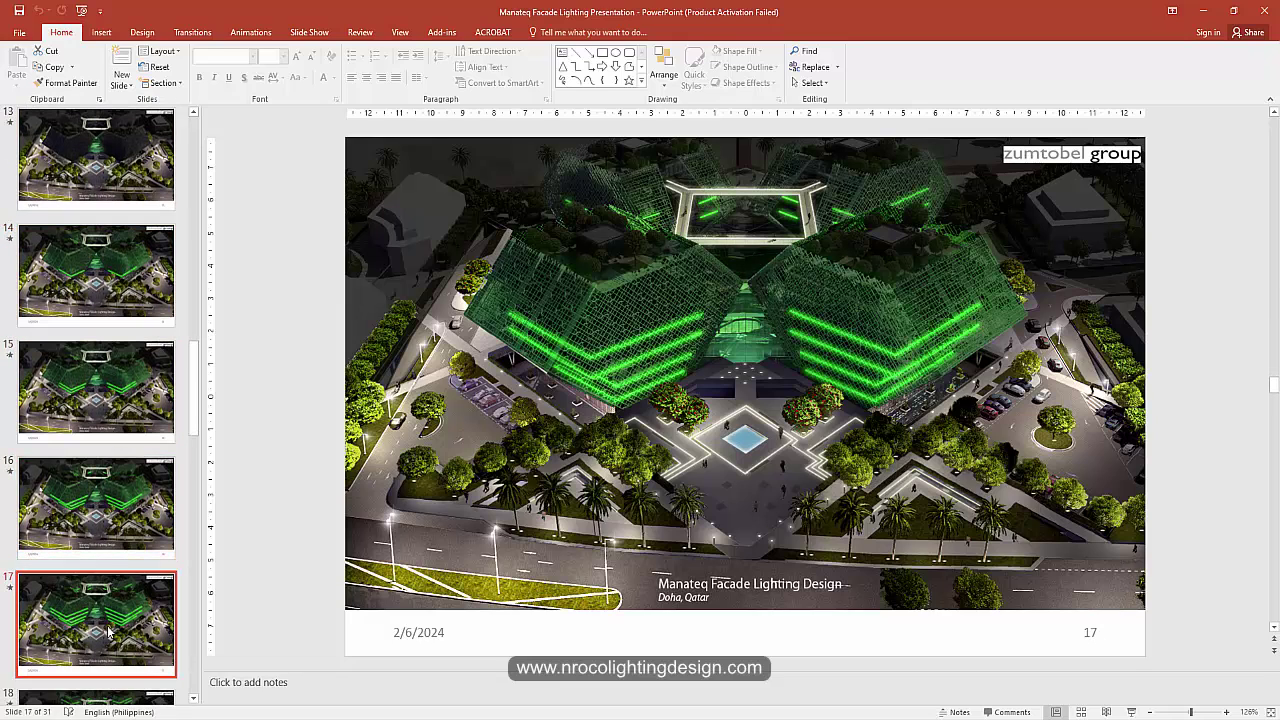
Step: Step back through slides 16 to 14, then return to the Manateq Project title slide
{"action": "left_click", "coordinate": [101, 517]}
{"action": "left_click", "coordinate": [95, 395]}
{"action": "left_click", "coordinate": [88, 280]}
{"action": "scroll", "coordinate": [71, 342], "scroll_direction": "up", "scroll_amount": 2}
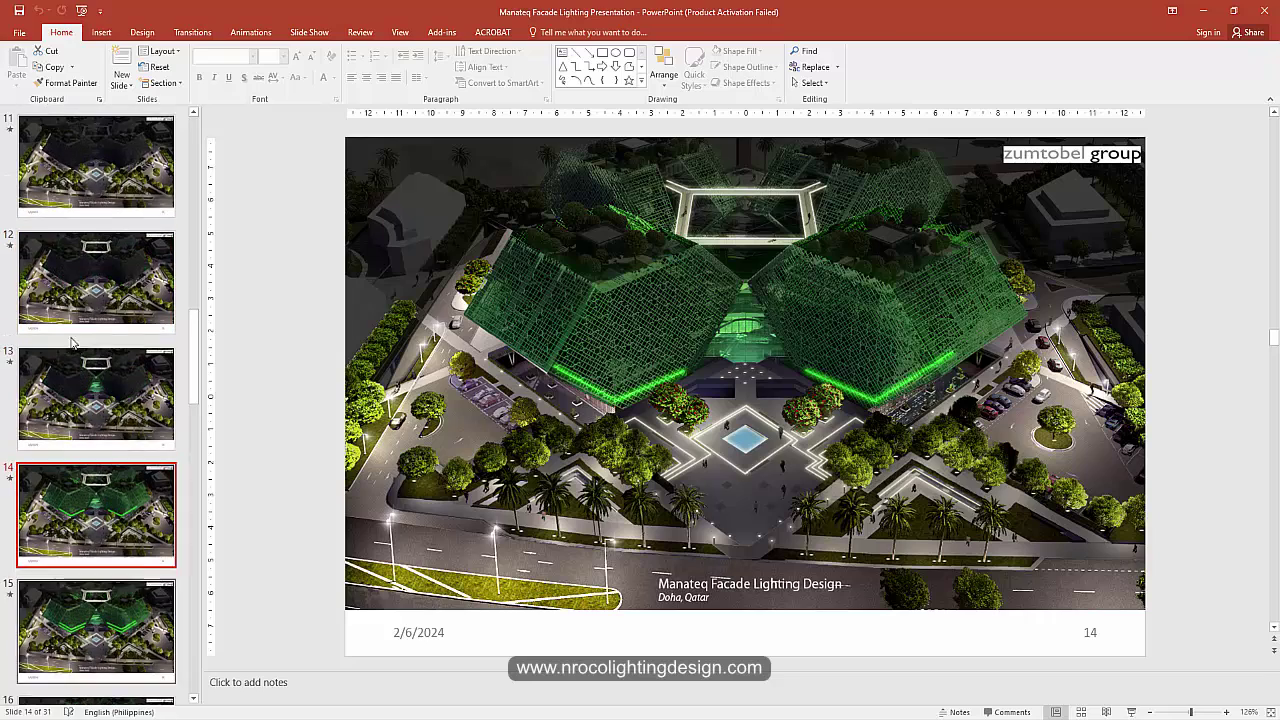
{"action": "scroll", "coordinate": [71, 342], "scroll_direction": "up", "scroll_amount": 10}
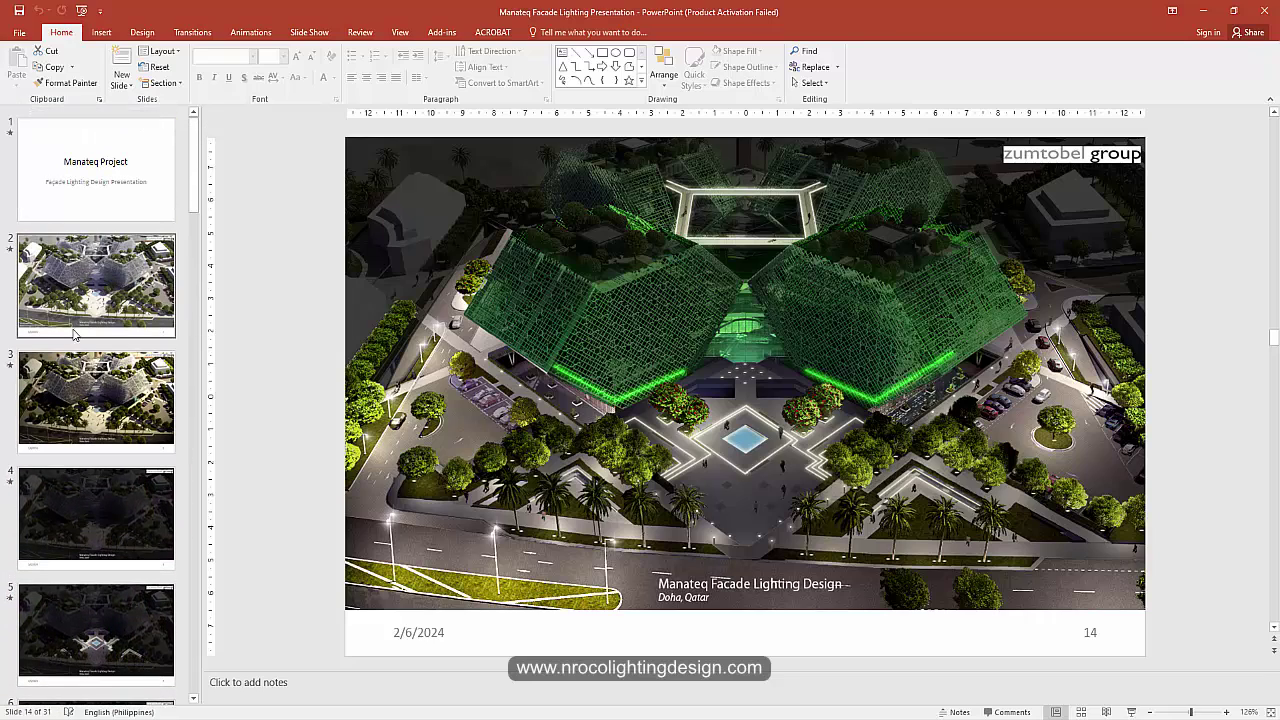
{"action": "left_click", "coordinate": [106, 191]}
{"action": "left_click", "coordinate": [100, 285]}
{"action": "left_click", "coordinate": [119, 192]}
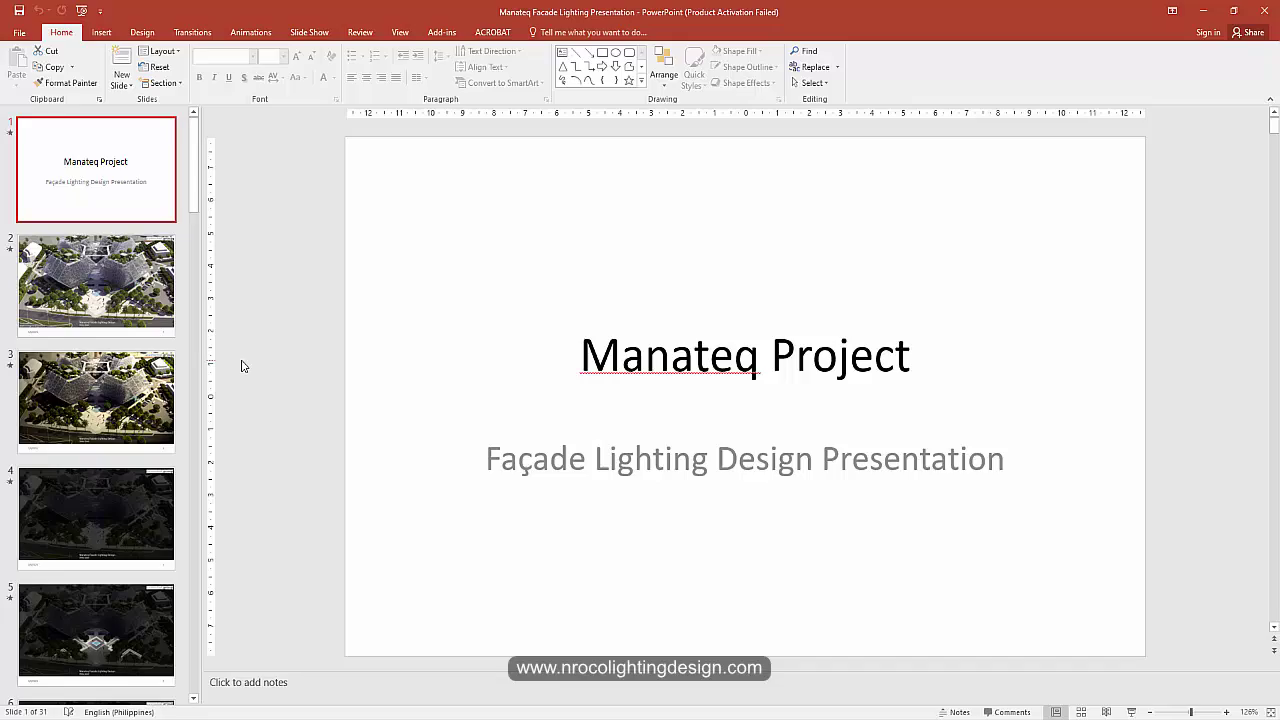
Step: Start the slide show and advance through the aerial, night, plaza, palm, walkway and parking renders
{"action": "key", "text": "F5"}
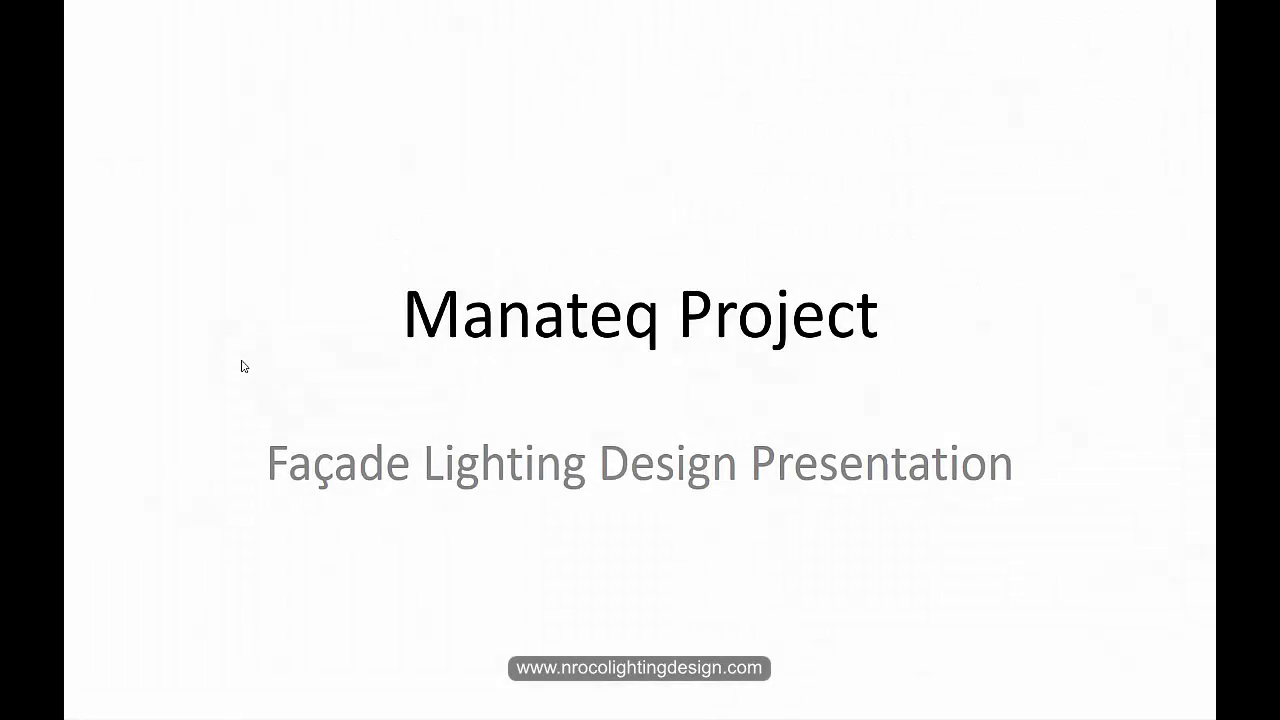
{"action": "left_click", "coordinate": [242, 366]}
{"action": "left_click", "coordinate": [242, 366]}
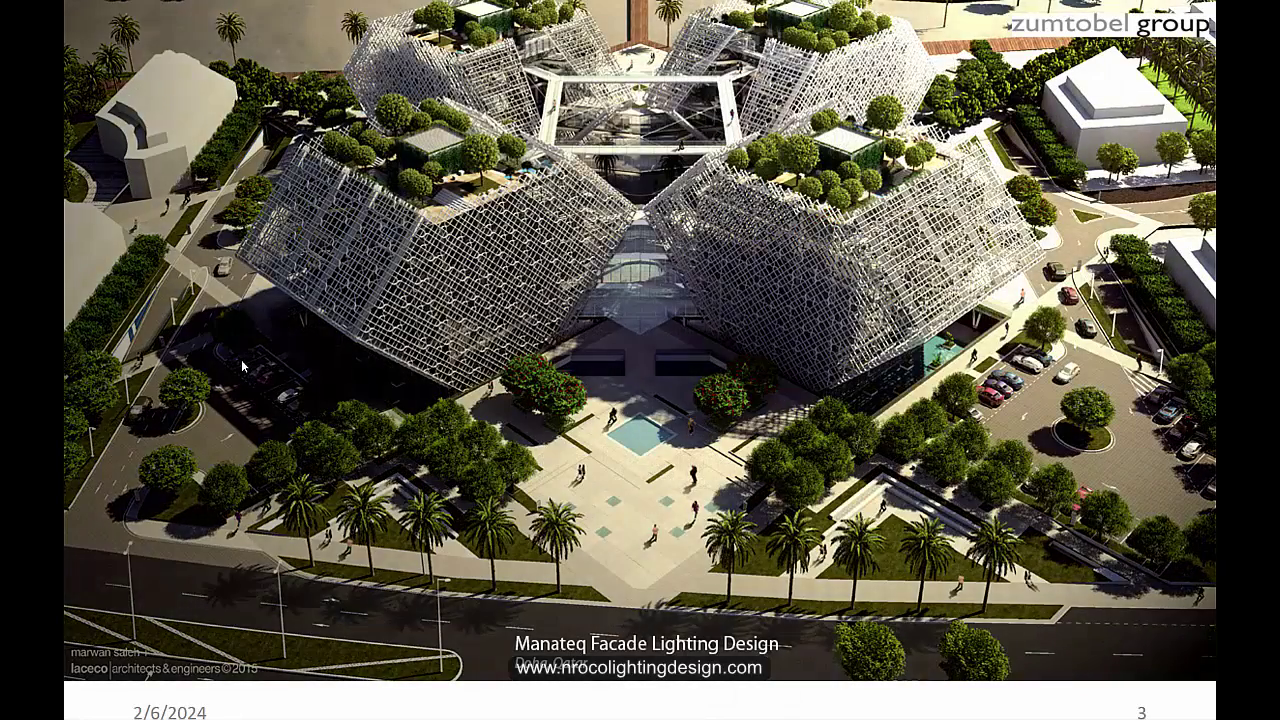
{"action": "left_click", "coordinate": [242, 366]}
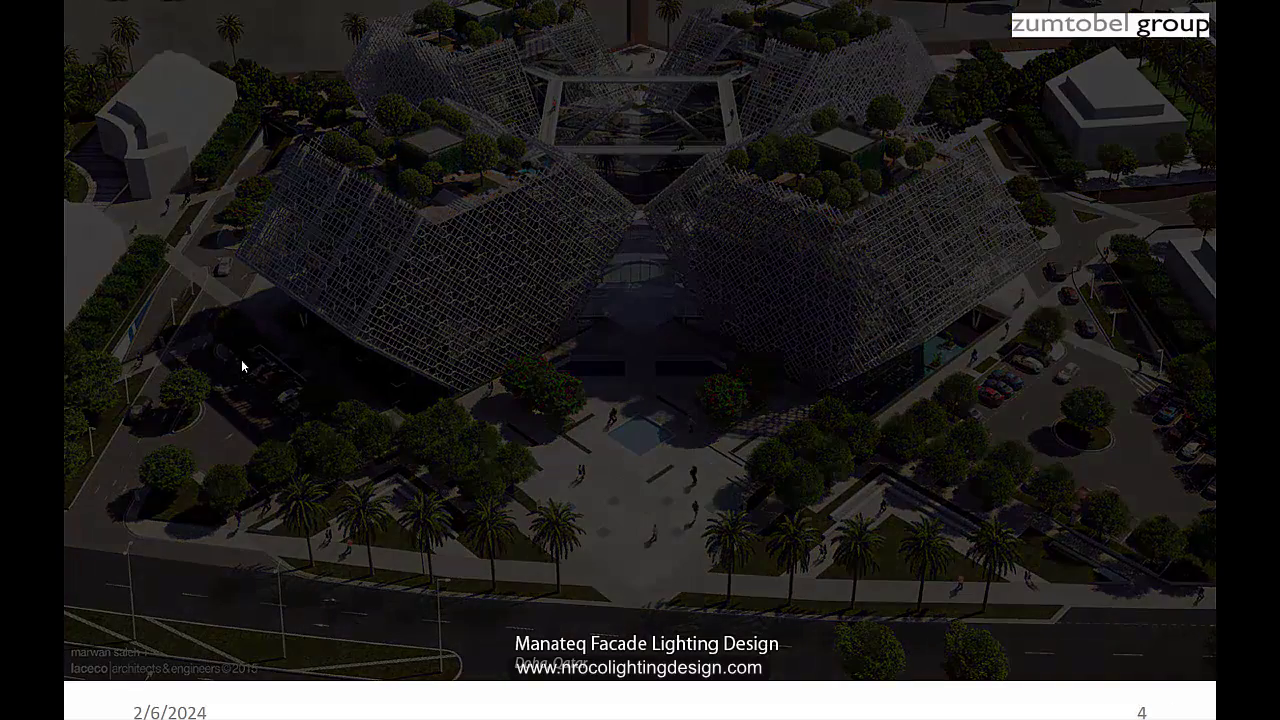
{"action": "left_click", "coordinate": [242, 366]}
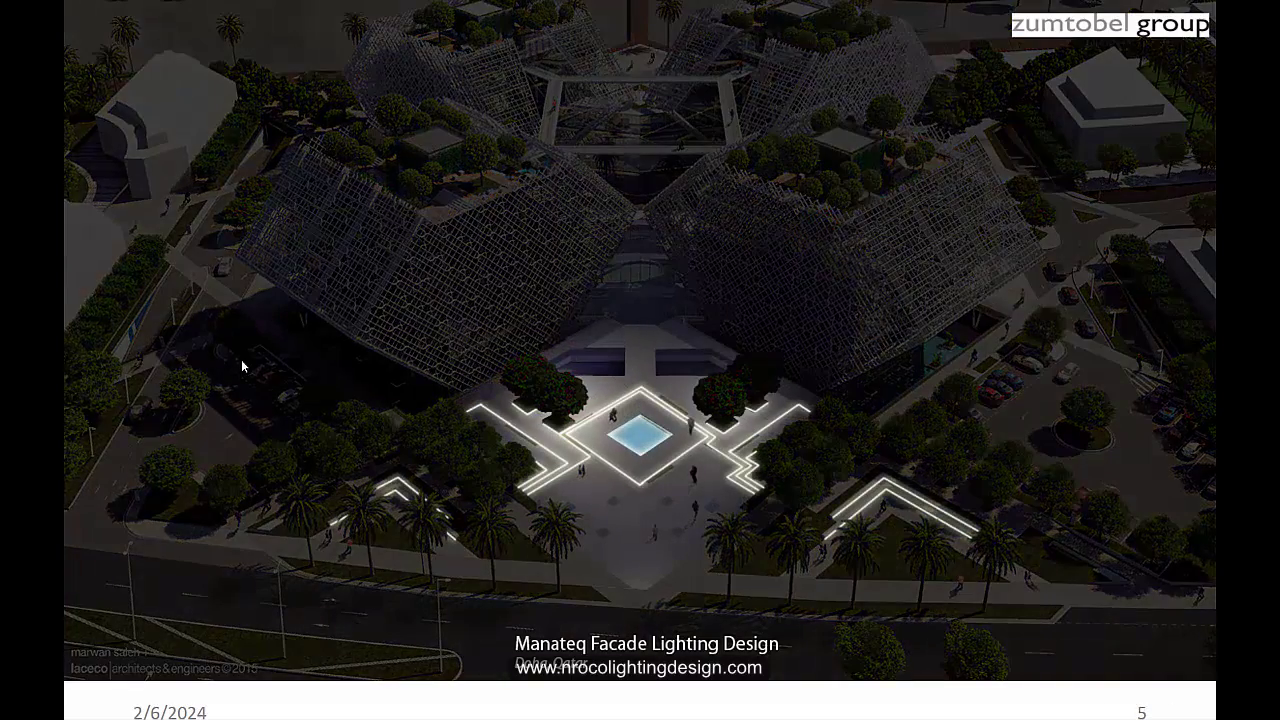
{"action": "left_click", "coordinate": [242, 366]}
{"action": "left_click", "coordinate": [242, 366]}
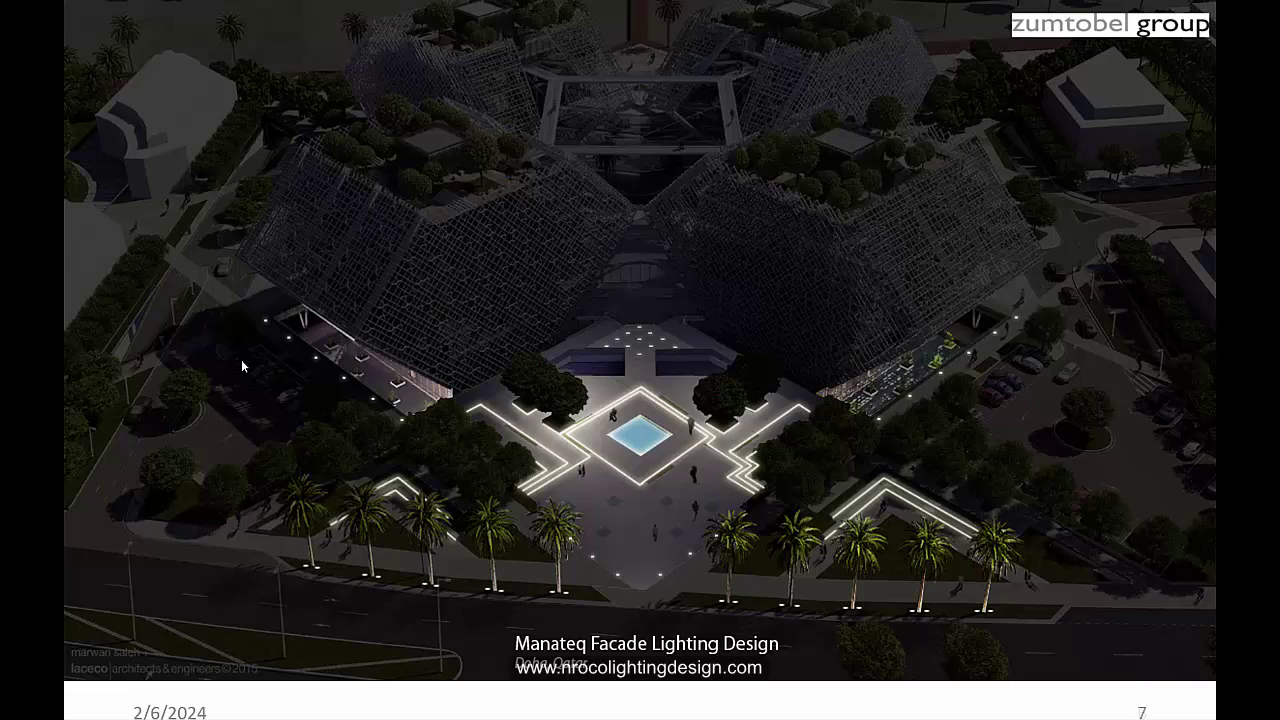
{"action": "left_click", "coordinate": [242, 366]}
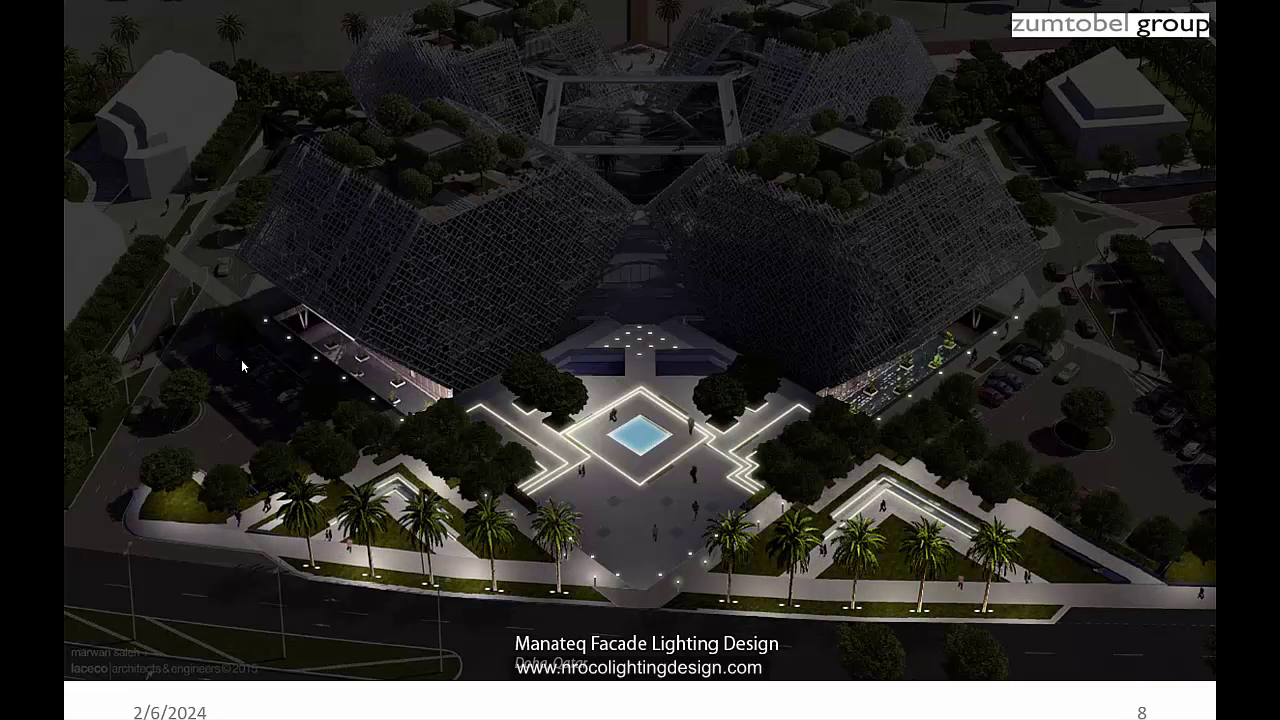
{"action": "left_click", "coordinate": [242, 366]}
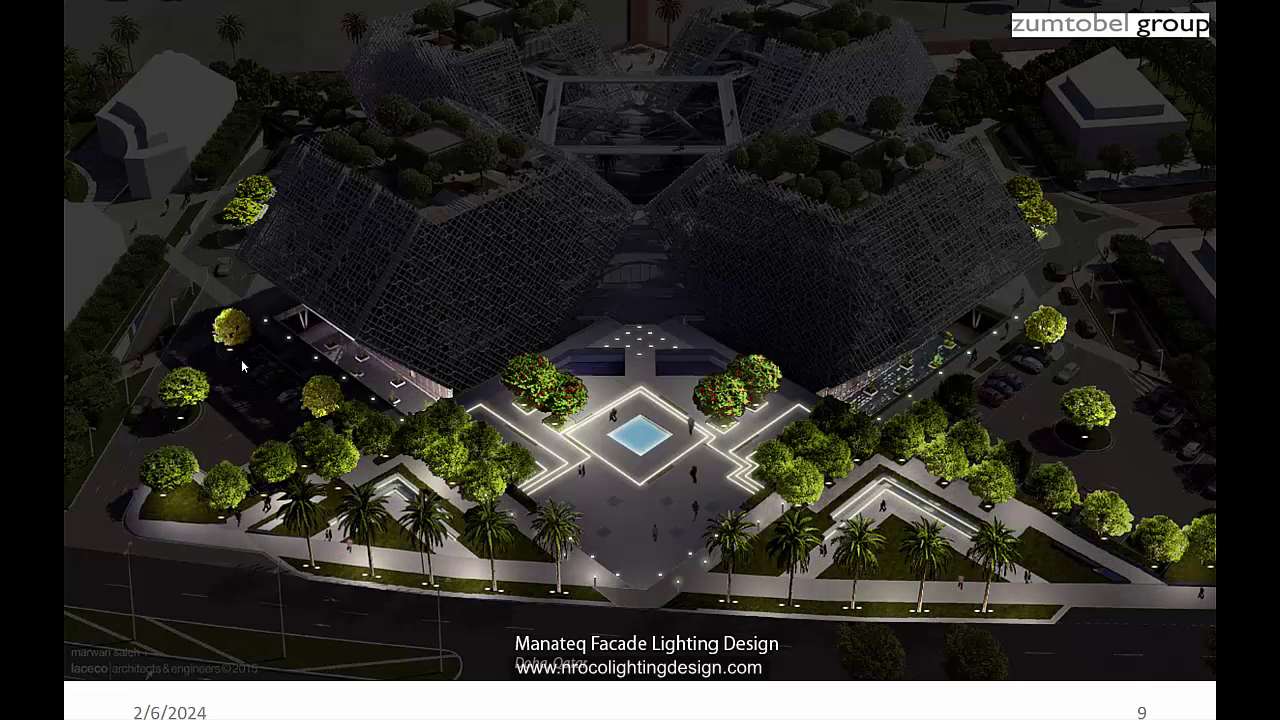
{"action": "left_click", "coordinate": [241, 359]}
{"action": "left_click", "coordinate": [242, 366]}
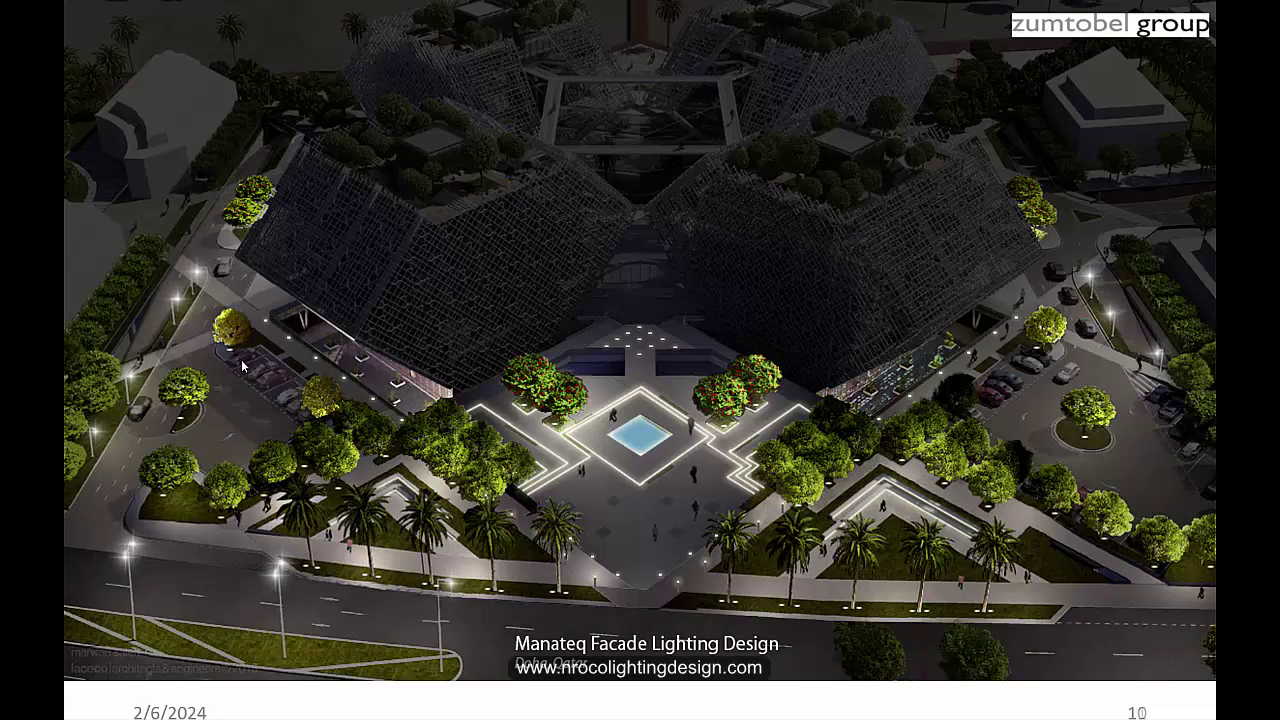
Step: Advance through the rooftop frame, green atrium and successive green facade strip slides
{"action": "left_click", "coordinate": [242, 366]}
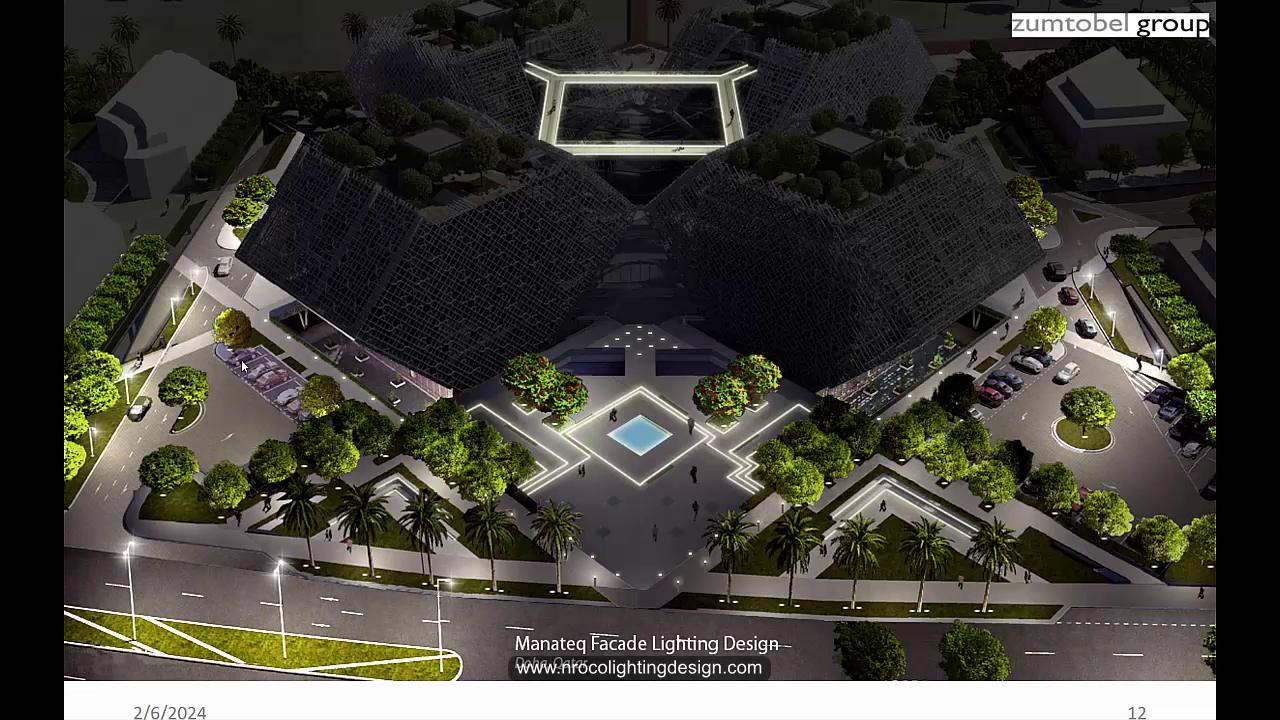
{"action": "left_click", "coordinate": [242, 366]}
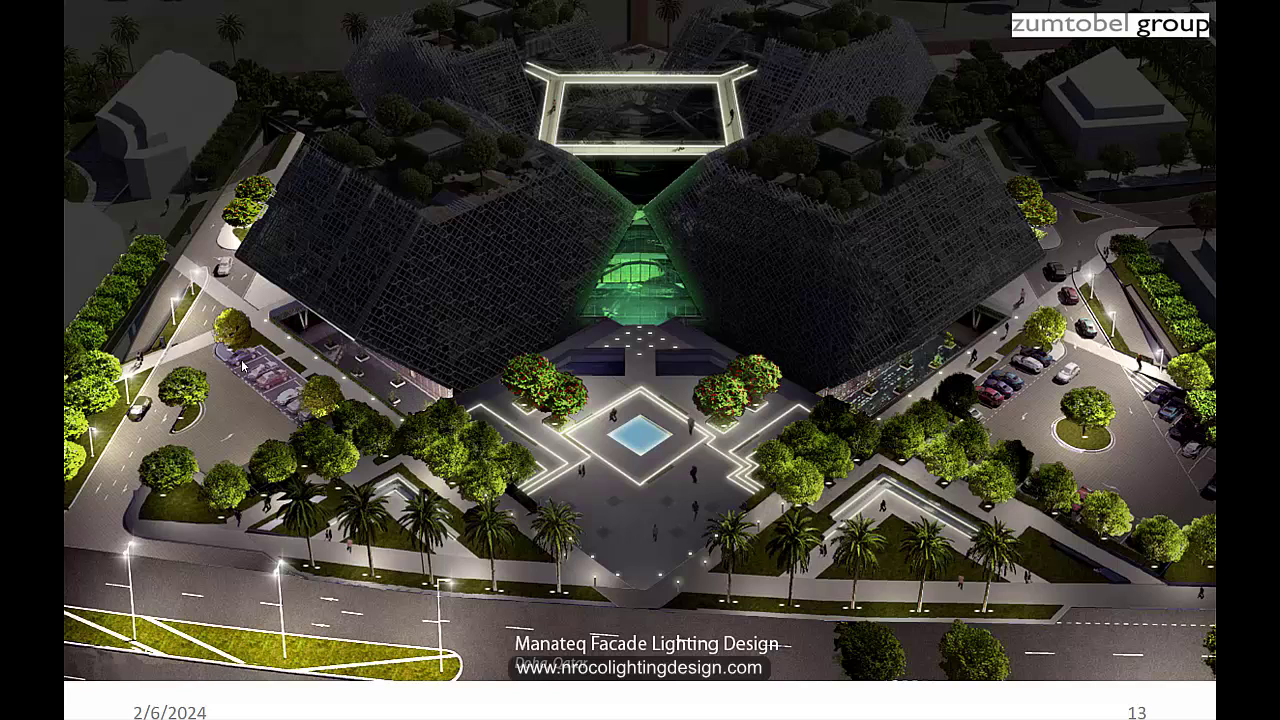
{"action": "left_click", "coordinate": [242, 366]}
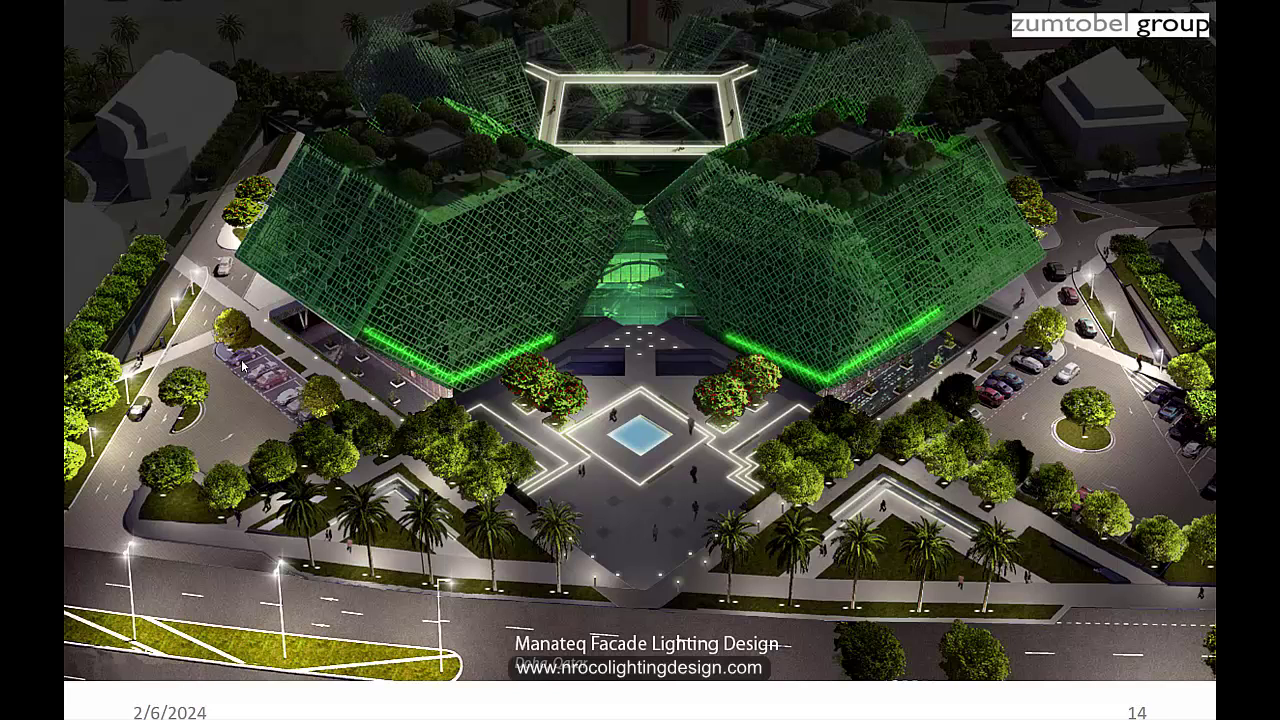
{"action": "left_click", "coordinate": [242, 366]}
{"action": "left_click", "coordinate": [242, 366]}
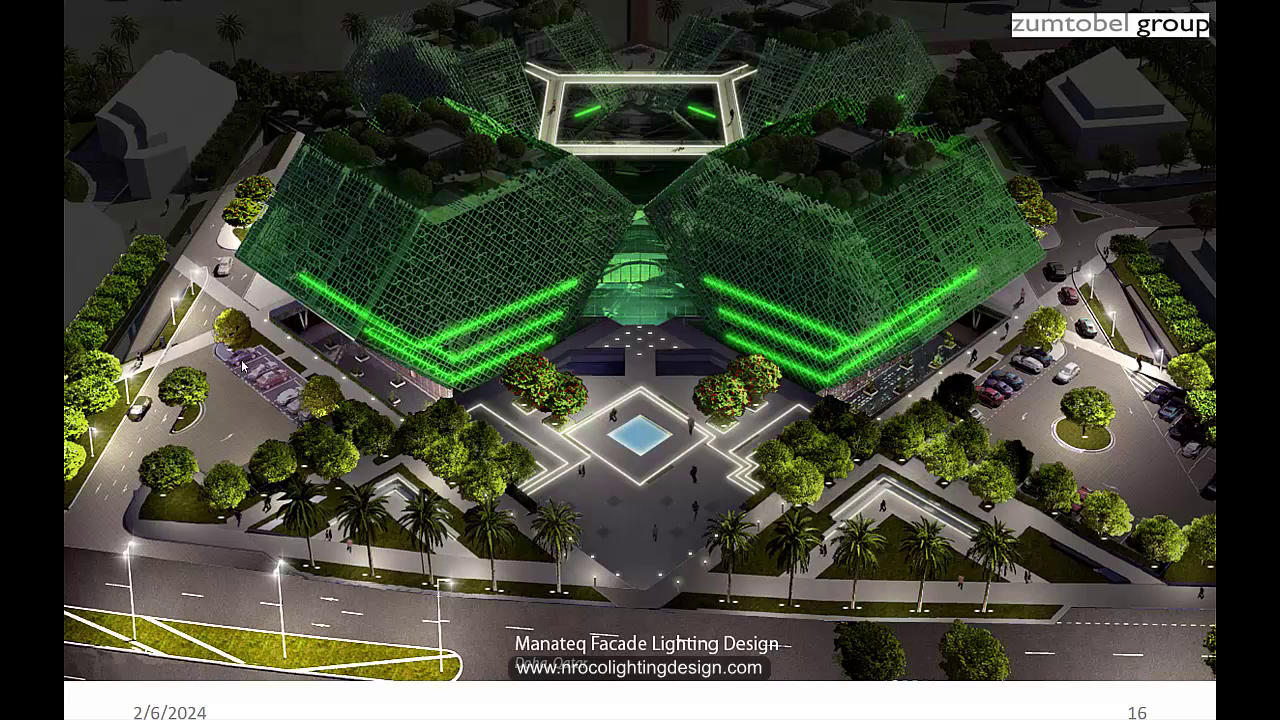
{"action": "left_click", "coordinate": [242, 366]}
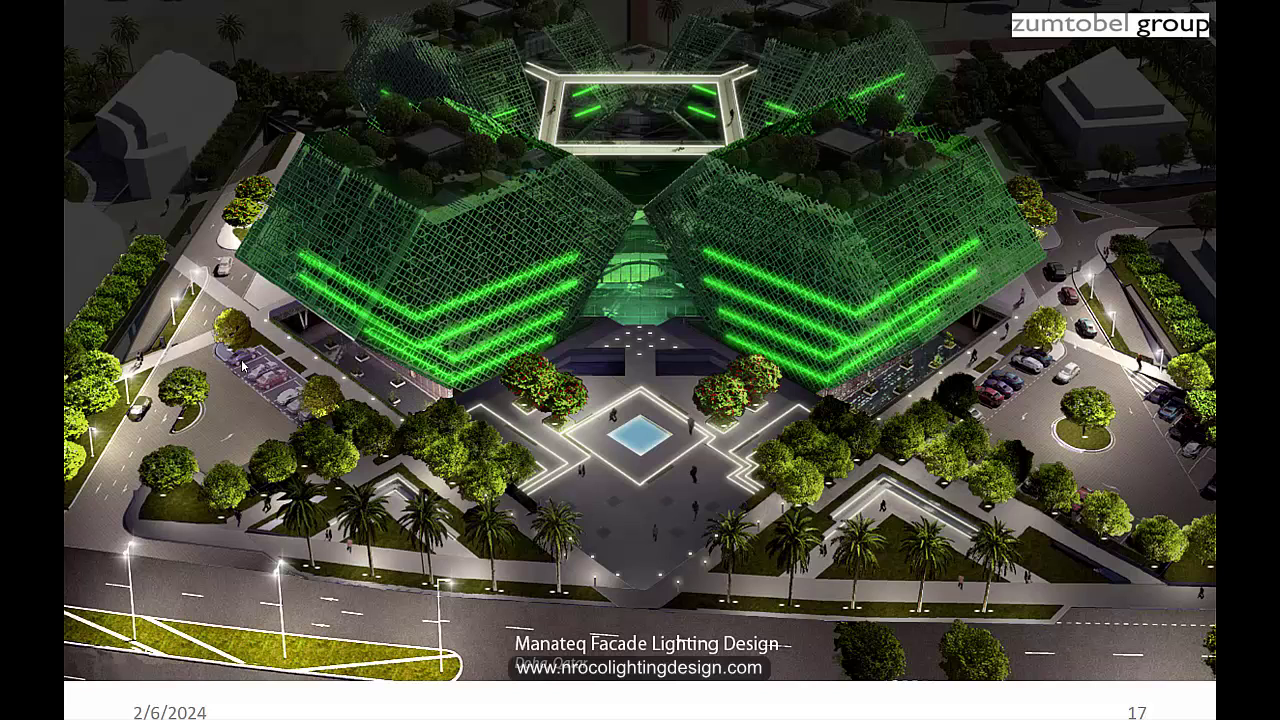
{"action": "left_click", "coordinate": [242, 366]}
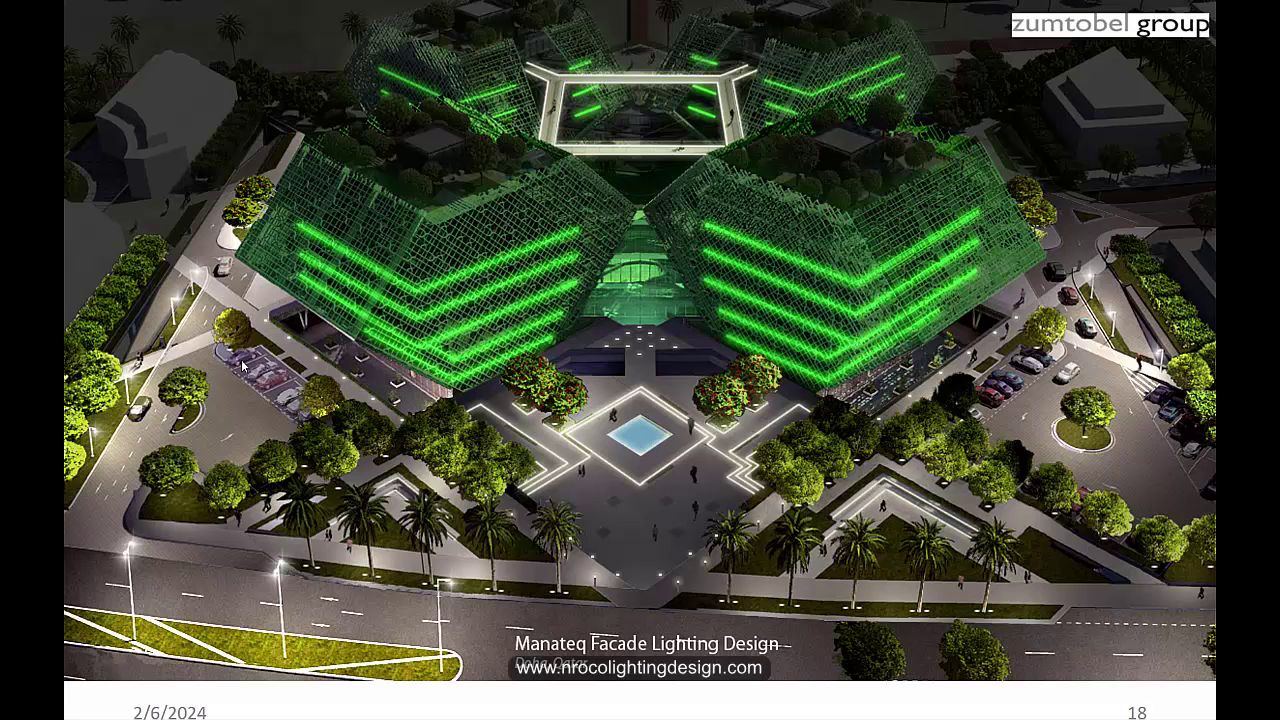
{"action": "left_click", "coordinate": [242, 366]}
{"action": "left_click", "coordinate": [242, 366]}
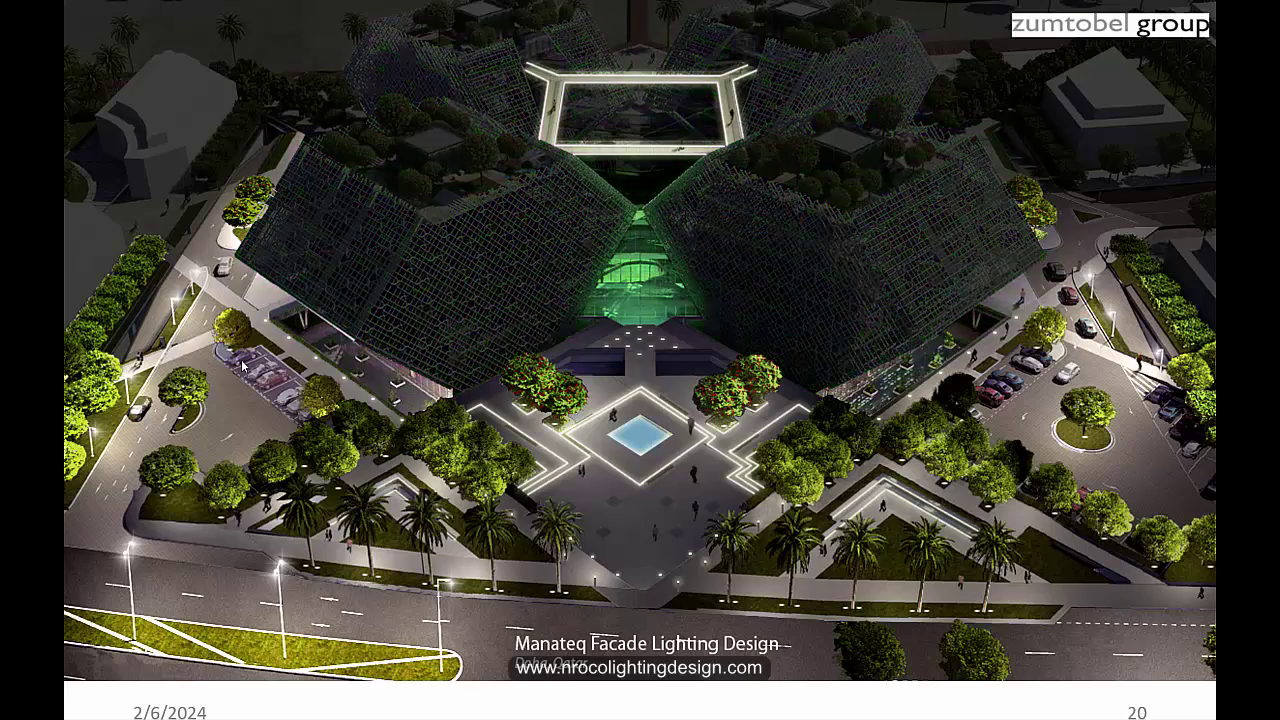
{"action": "left_click", "coordinate": [242, 366]}
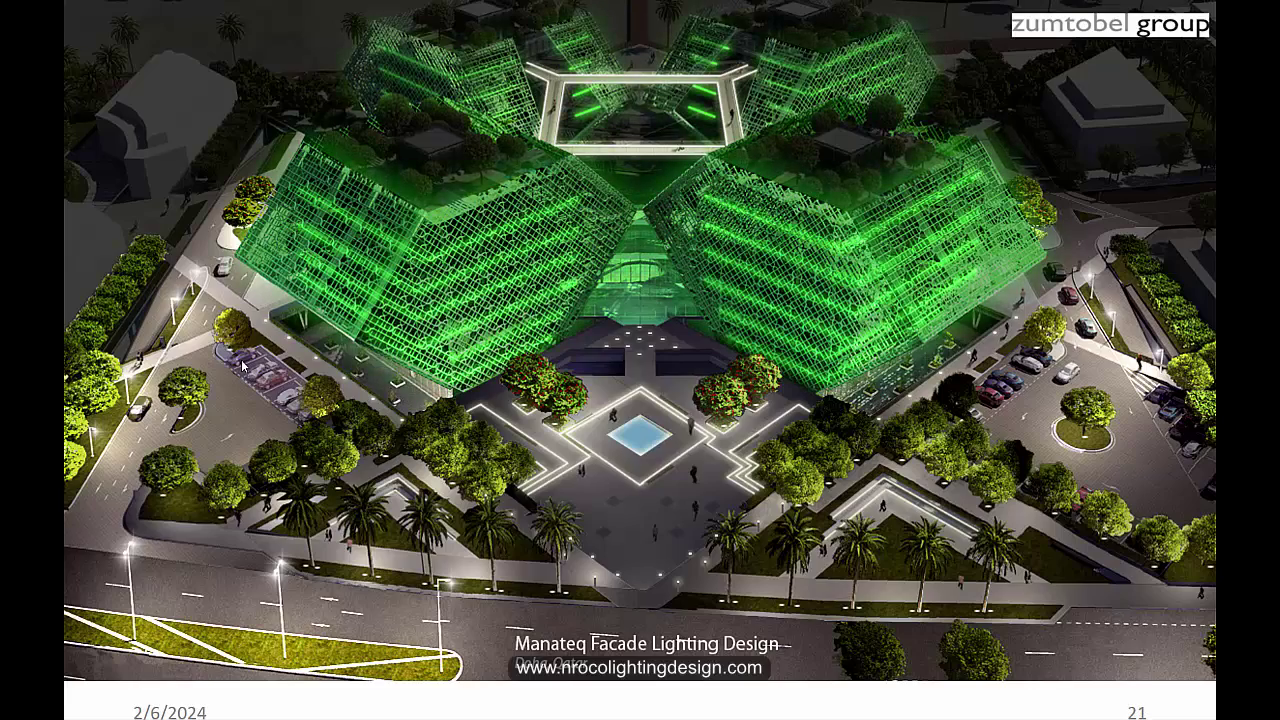
Step: Continue through the reduced-strip slides to 'The Light' and the end of the show
{"action": "left_click", "coordinate": [242, 366]}
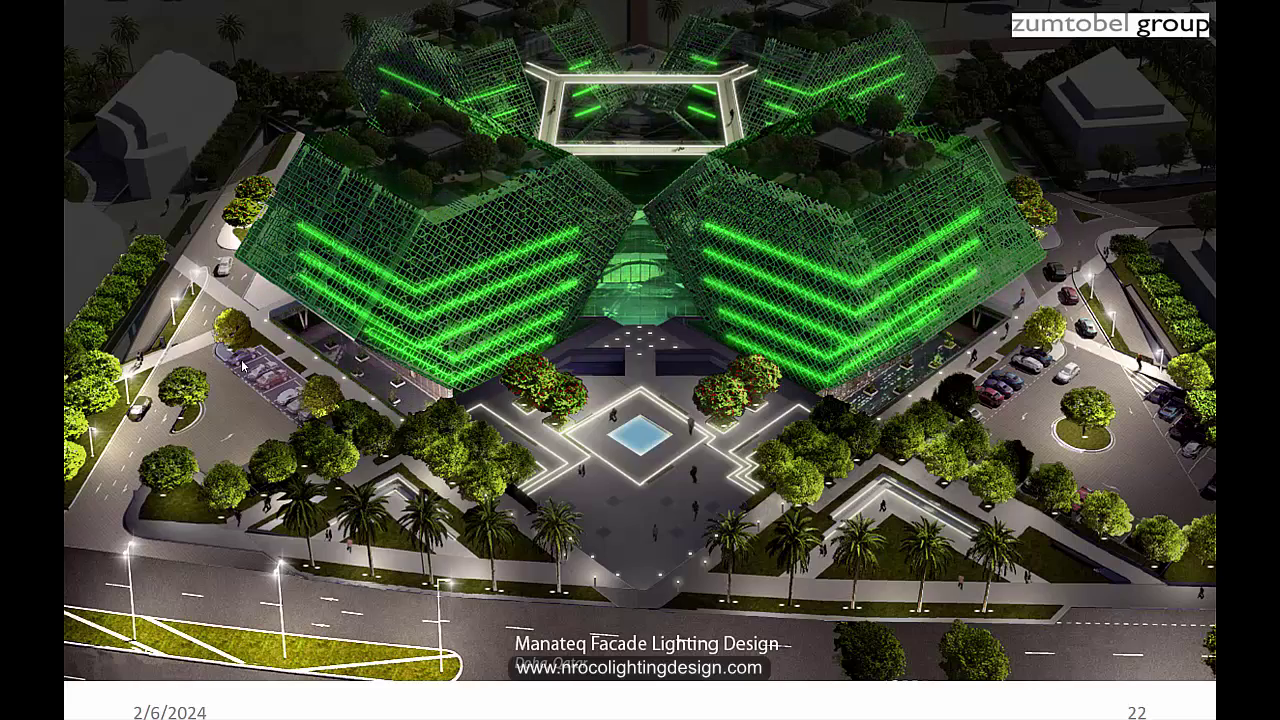
{"action": "left_click", "coordinate": [242, 366]}
{"action": "left_click", "coordinate": [242, 366]}
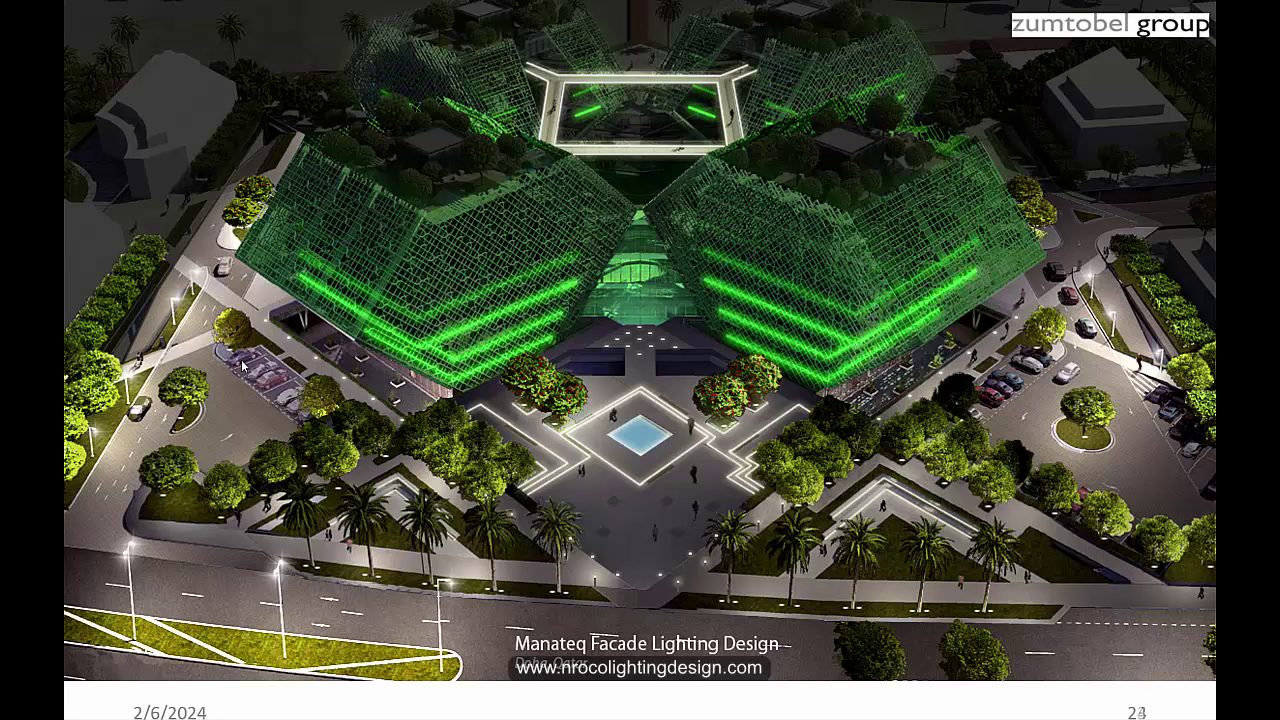
{"action": "left_click", "coordinate": [242, 366]}
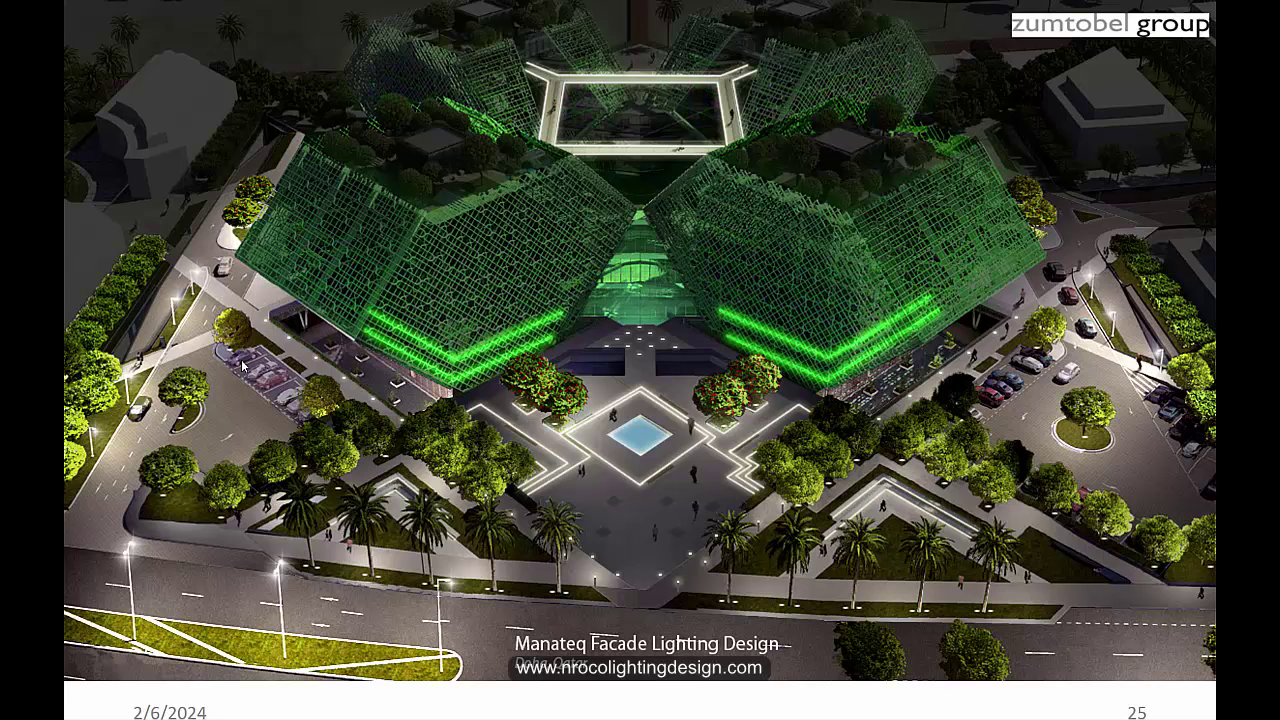
{"action": "left_click", "coordinate": [242, 366]}
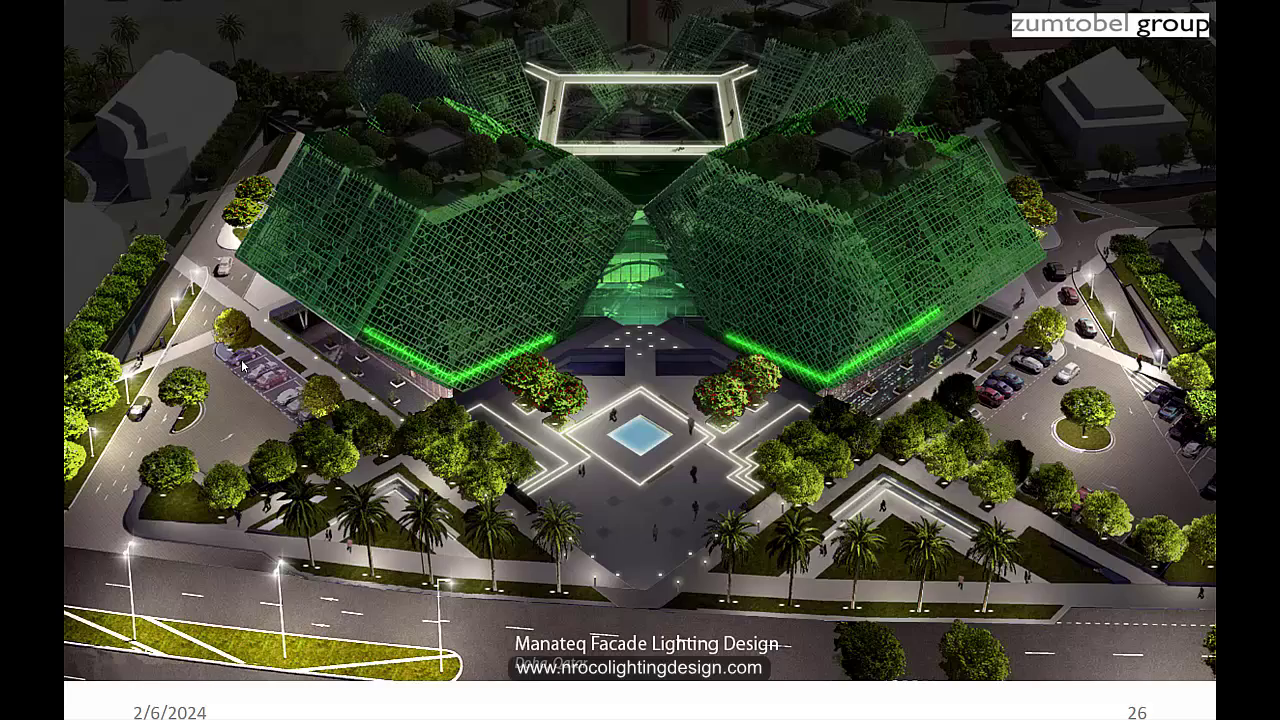
{"action": "left_click", "coordinate": [242, 366]}
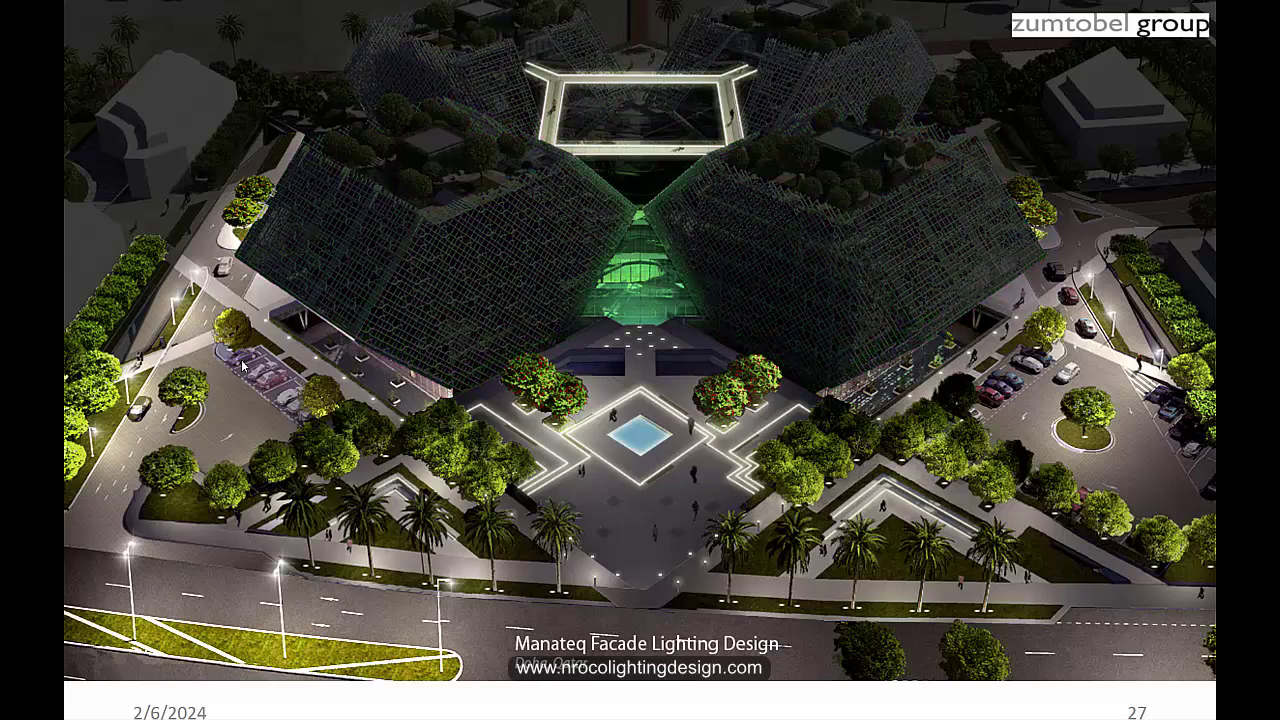
{"action": "left_click", "coordinate": [242, 366]}
{"action": "left_click", "coordinate": [242, 366]}
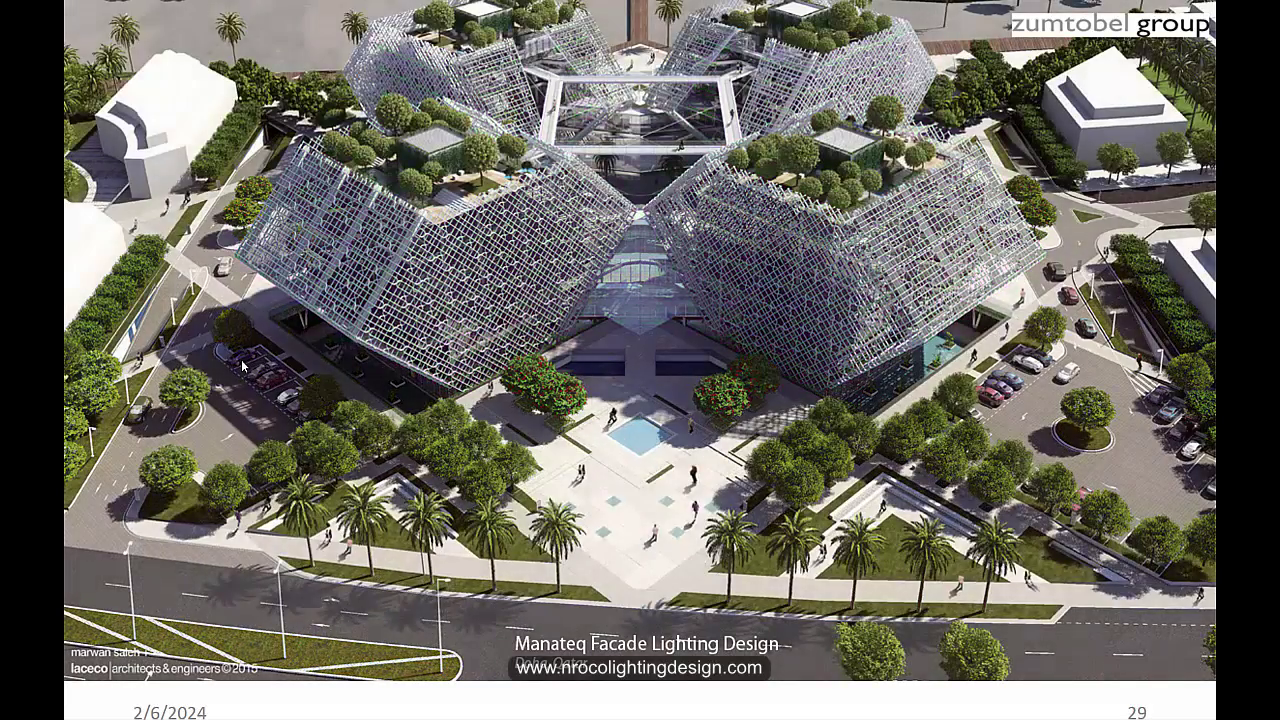
{"action": "left_click", "coordinate": [242, 366]}
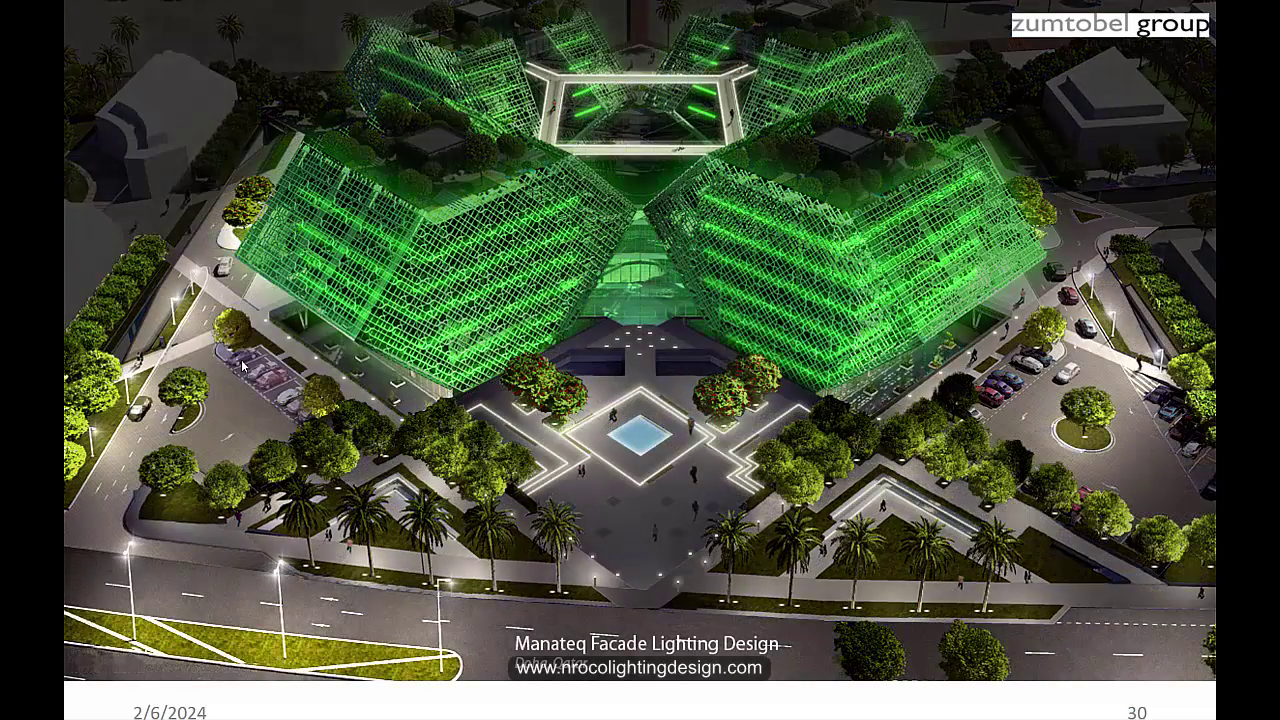
{"action": "left_click", "coordinate": [242, 366]}
{"action": "left_click", "coordinate": [242, 366]}
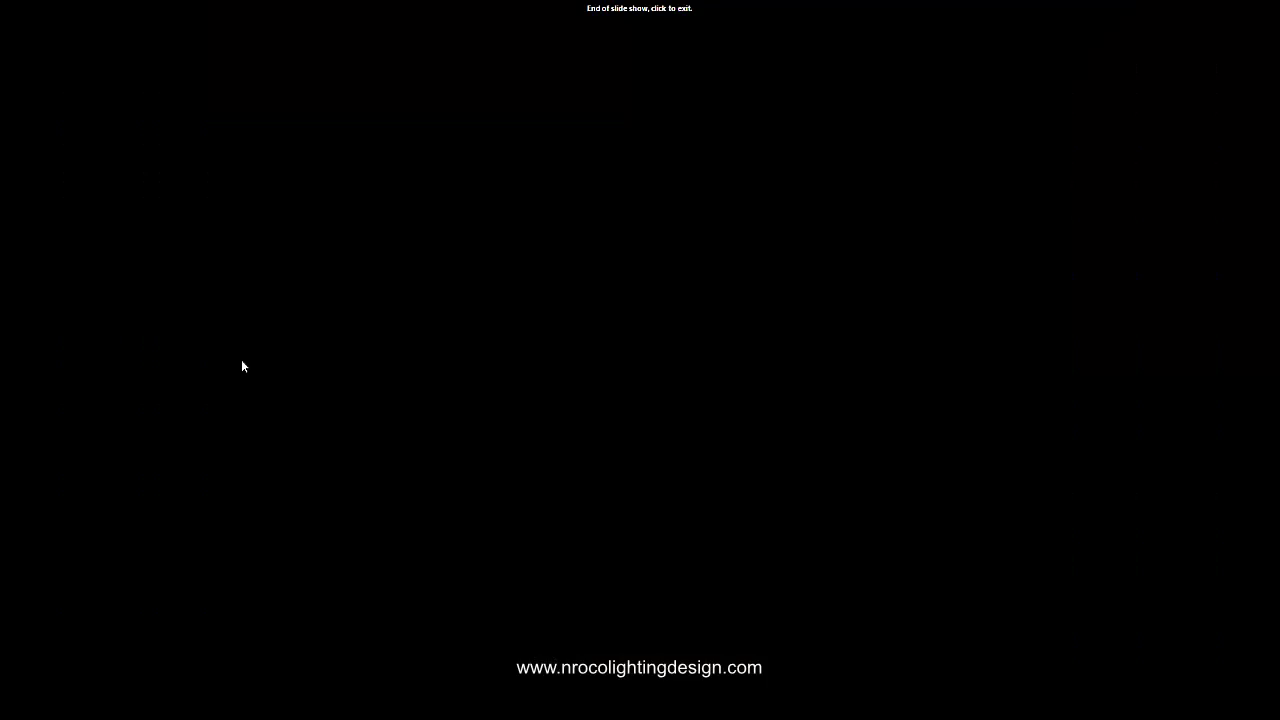
Step: Exit the slide show and step back through slides 29 to 21, selecting the night render
{"action": "left_click", "coordinate": [242, 366]}
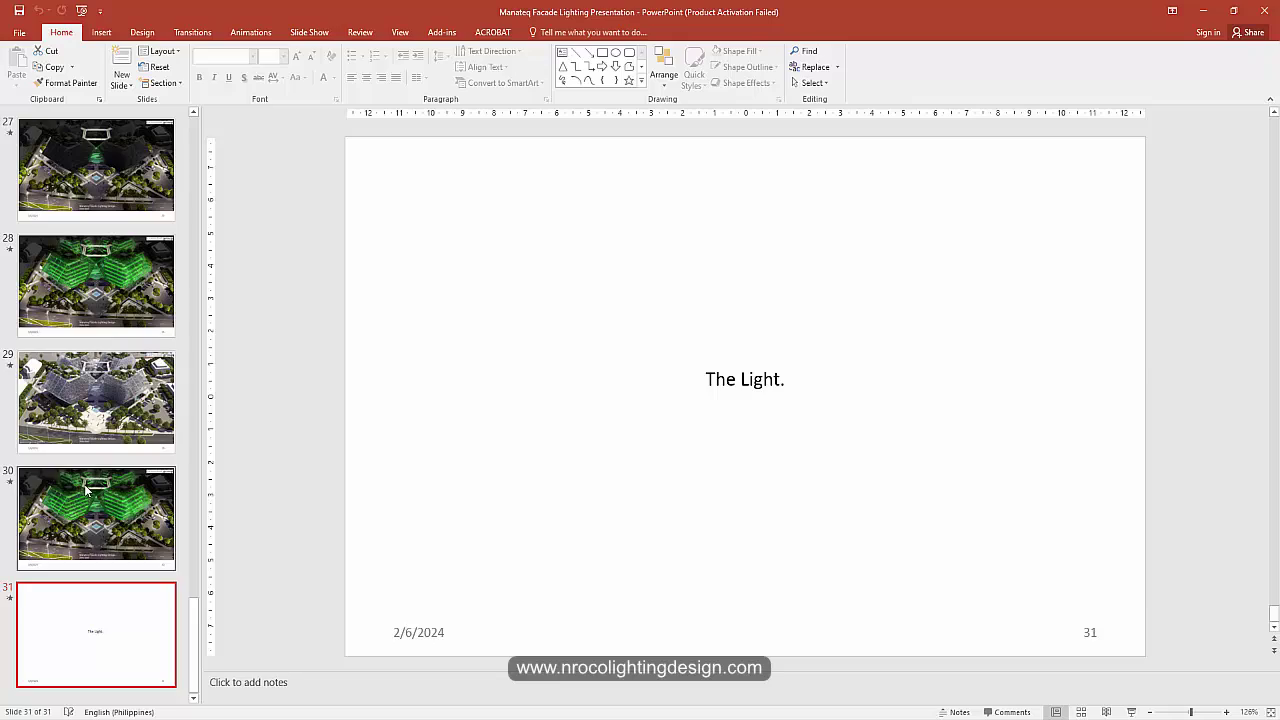
{"action": "left_click", "coordinate": [101, 392]}
{"action": "key", "text": "Up"}
{"action": "key", "text": "Up"}
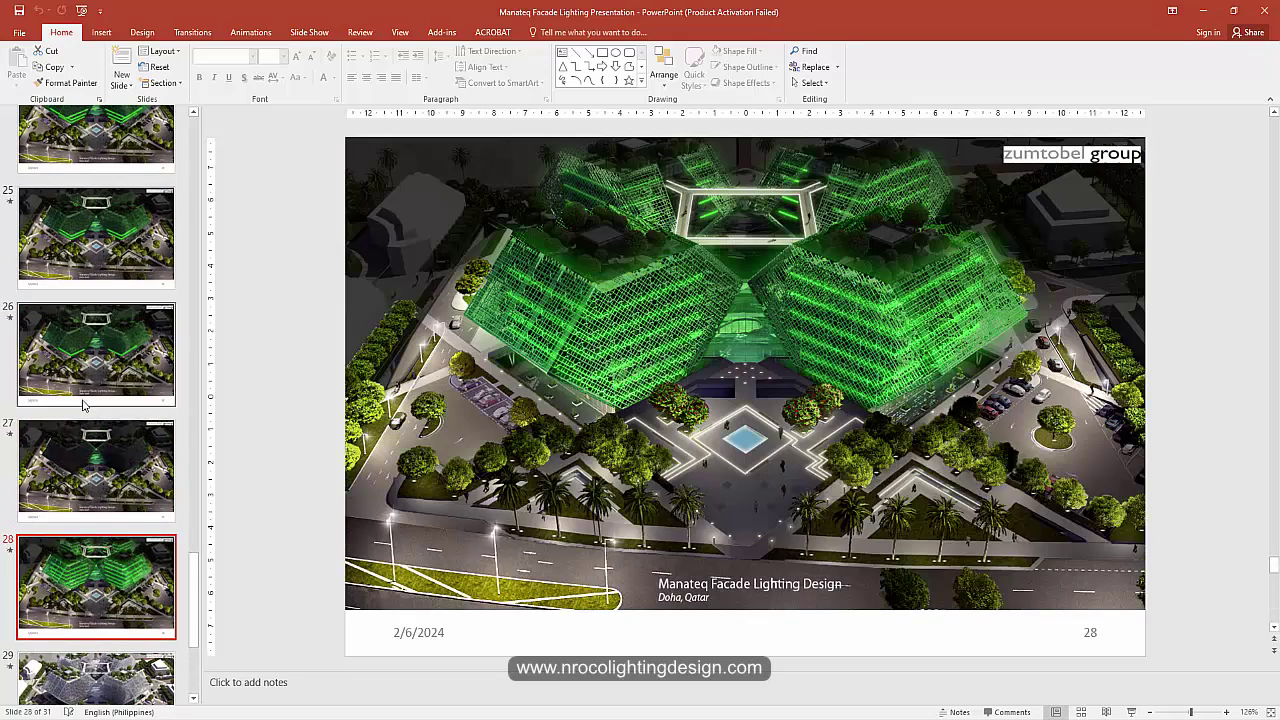
{"action": "key", "text": "Up"}
{"action": "key", "text": "Up"}
{"action": "key", "text": "Up"}
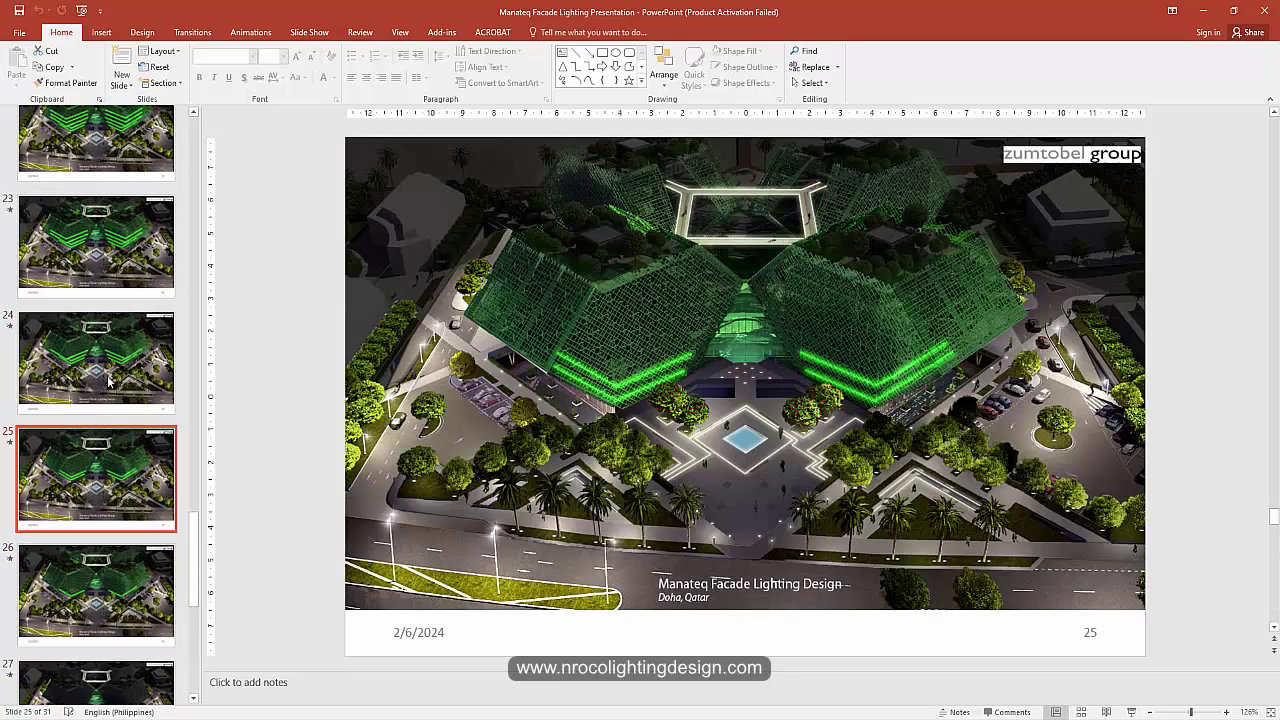
{"action": "key", "text": "Up"}
{"action": "key", "text": "Up"}
{"action": "key", "text": "Up"}
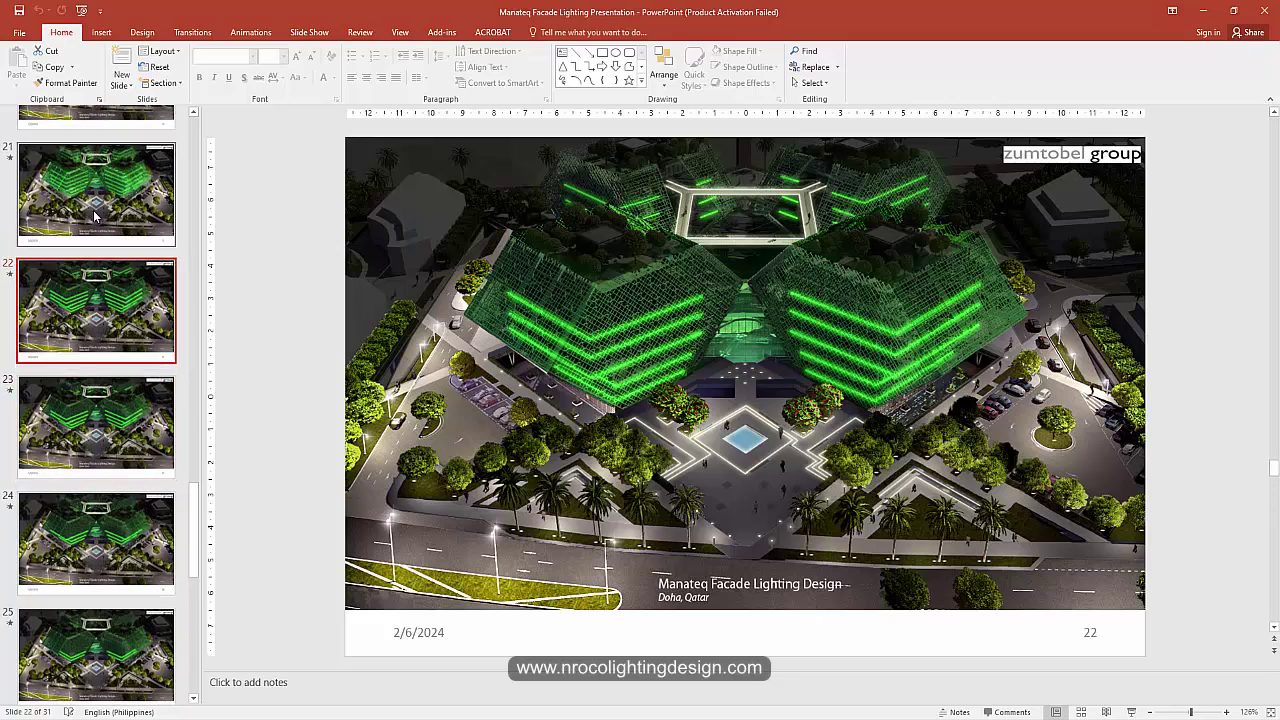
{"action": "scroll", "coordinate": [101, 316], "scroll_direction": "up", "scroll_amount": 1}
{"action": "left_click", "coordinate": [492, 408]}
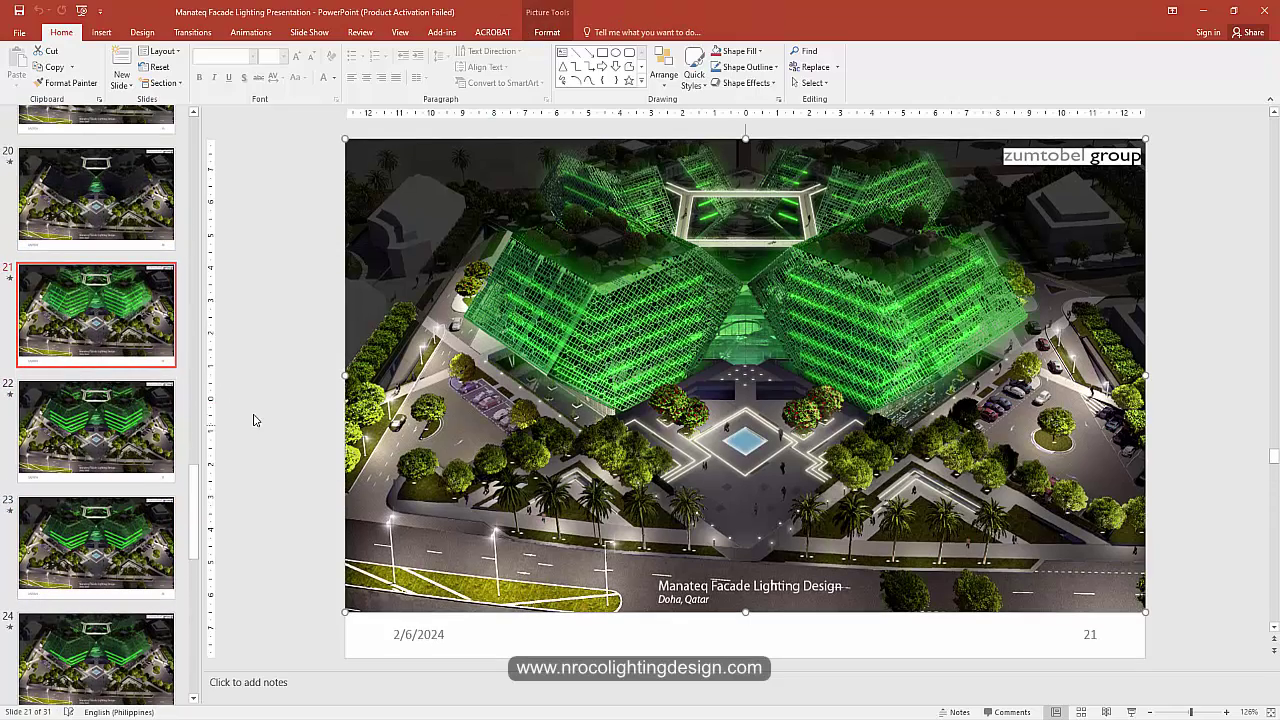
Step: Review slides 20 back to 9 and 11, then bring up File > New templates
{"action": "left_click", "coordinate": [115, 220]}
{"action": "key", "text": "Up"}
{"action": "key", "text": "Up"}
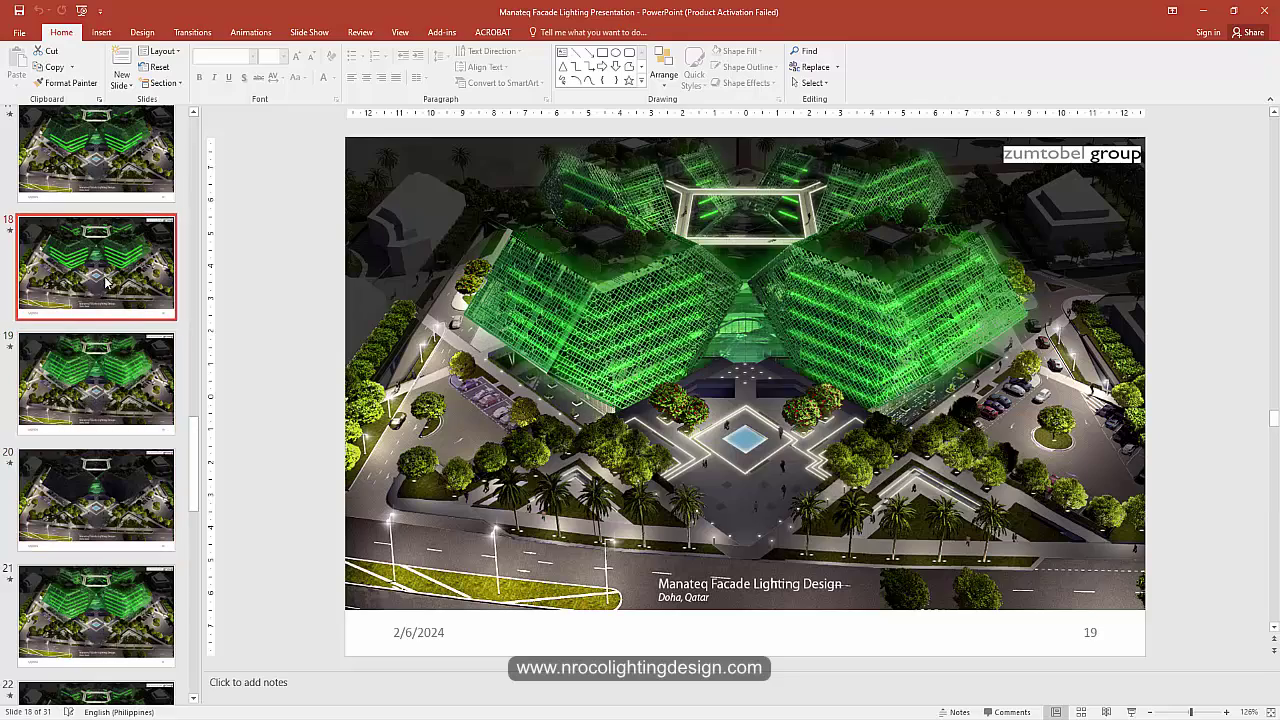
{"action": "key", "text": "Up"}
{"action": "key", "text": "Up"}
{"action": "key", "text": "Up"}
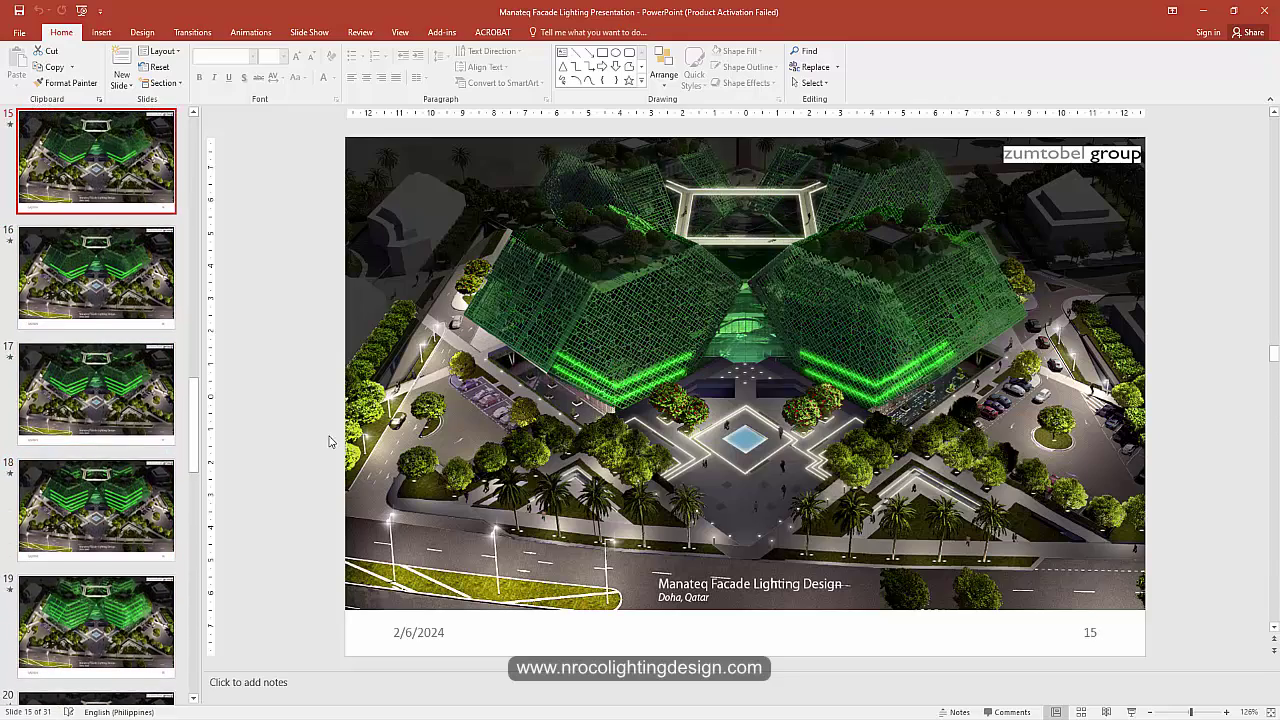
{"action": "key", "text": "Up"}
{"action": "key", "text": "Up"}
{"action": "key", "text": "Up"}
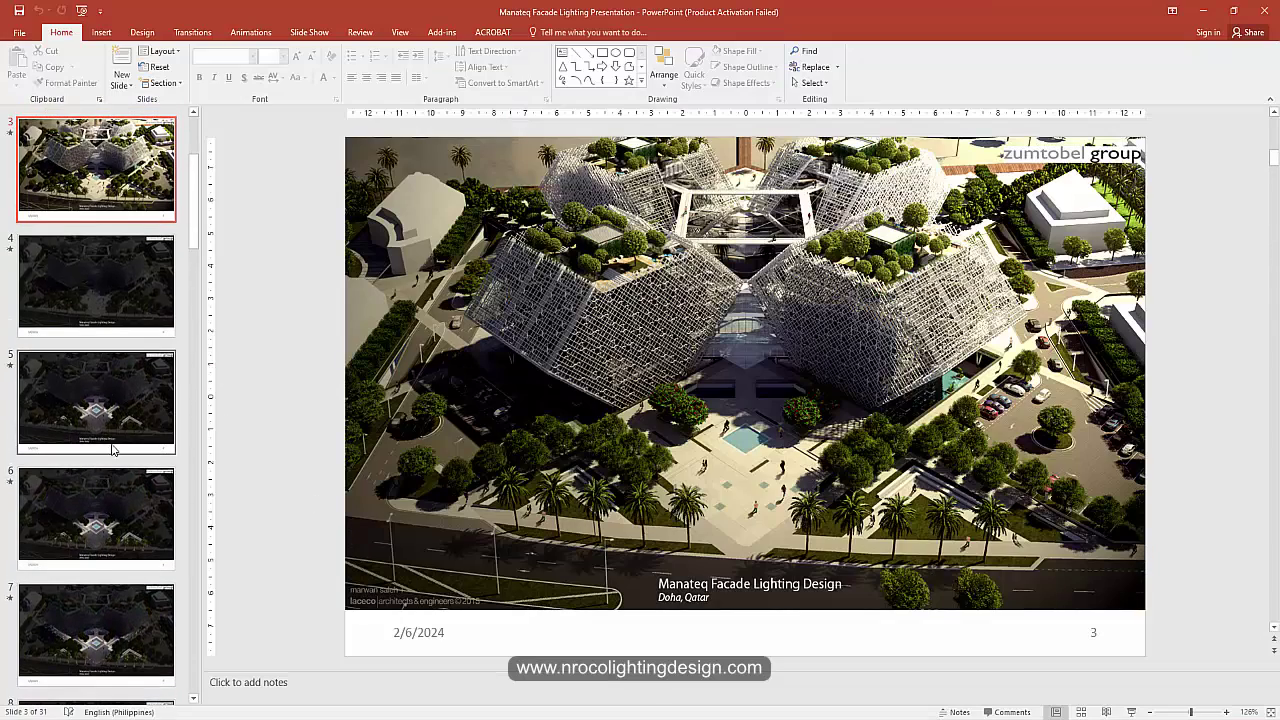
{"action": "scroll", "coordinate": [101, 376], "scroll_direction": "up", "scroll_amount": 3}
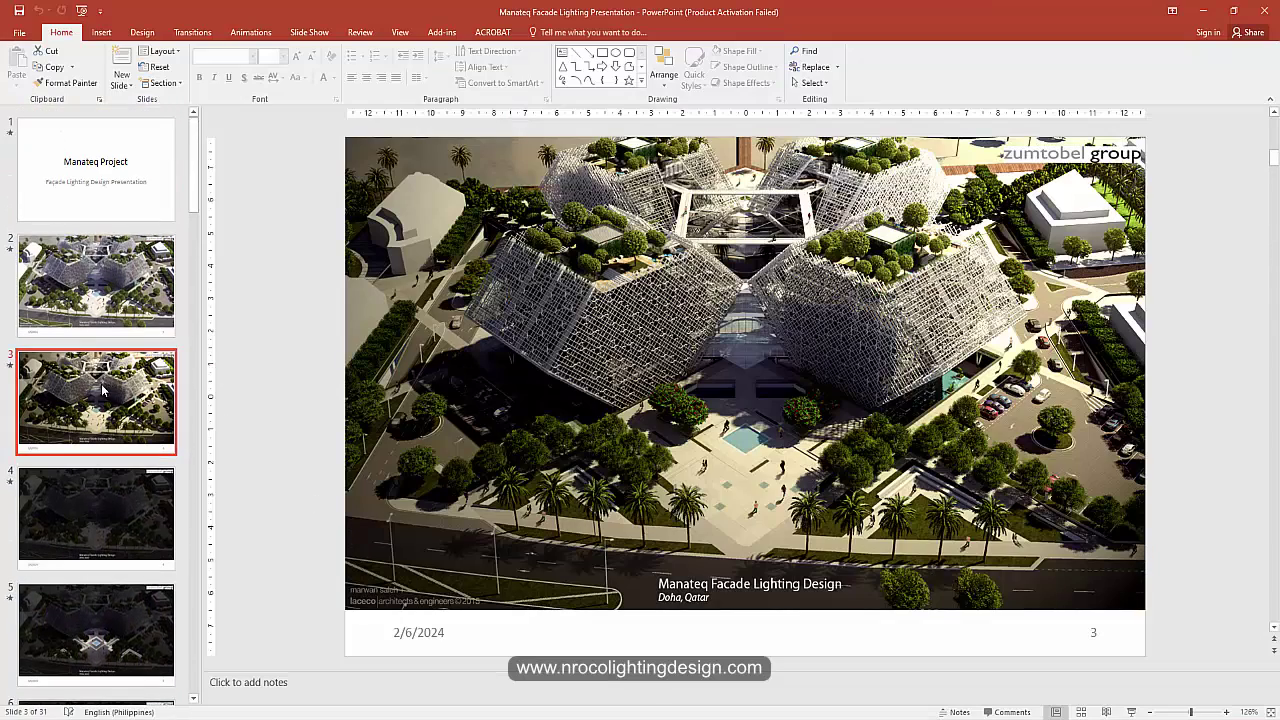
{"action": "scroll", "coordinate": [101, 391], "scroll_direction": "down", "scroll_amount": 6}
{"action": "left_click", "coordinate": [102, 514]}
{"action": "scroll", "coordinate": [102, 540], "scroll_direction": "down", "scroll_amount": 1}
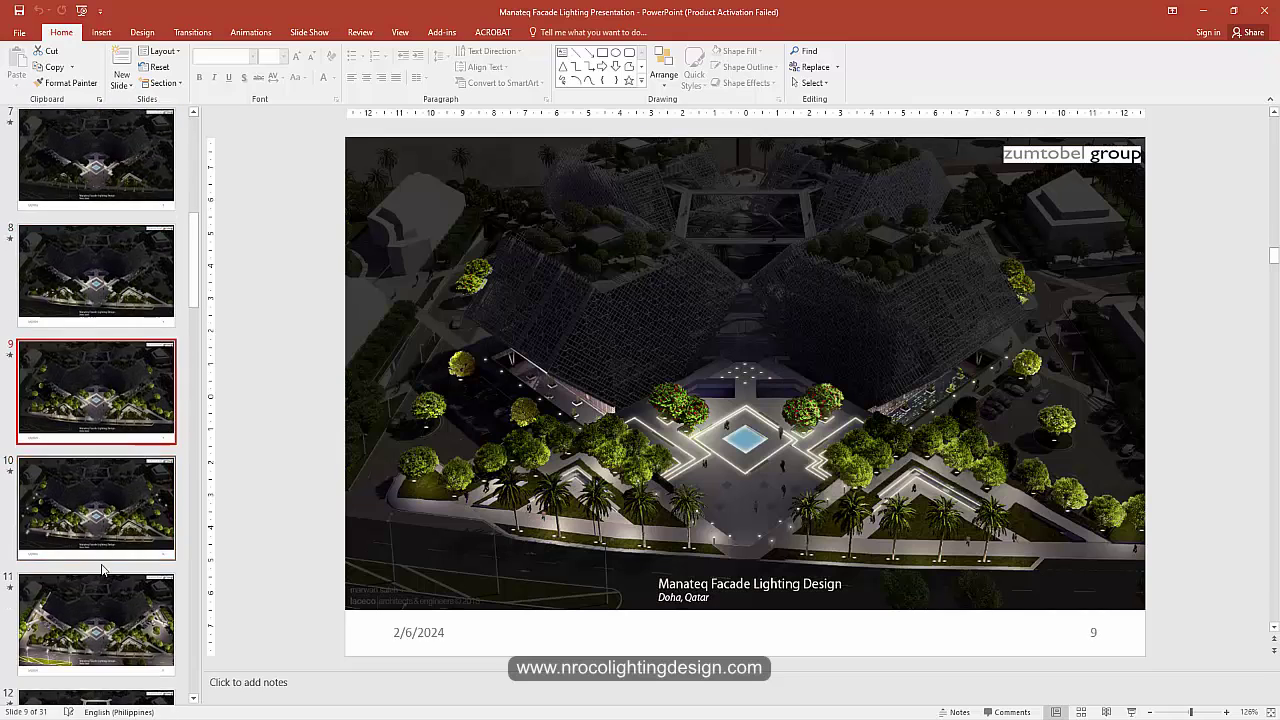
{"action": "scroll", "coordinate": [101, 570], "scroll_direction": "down", "scroll_amount": 2}
{"action": "left_click", "coordinate": [100, 445]}
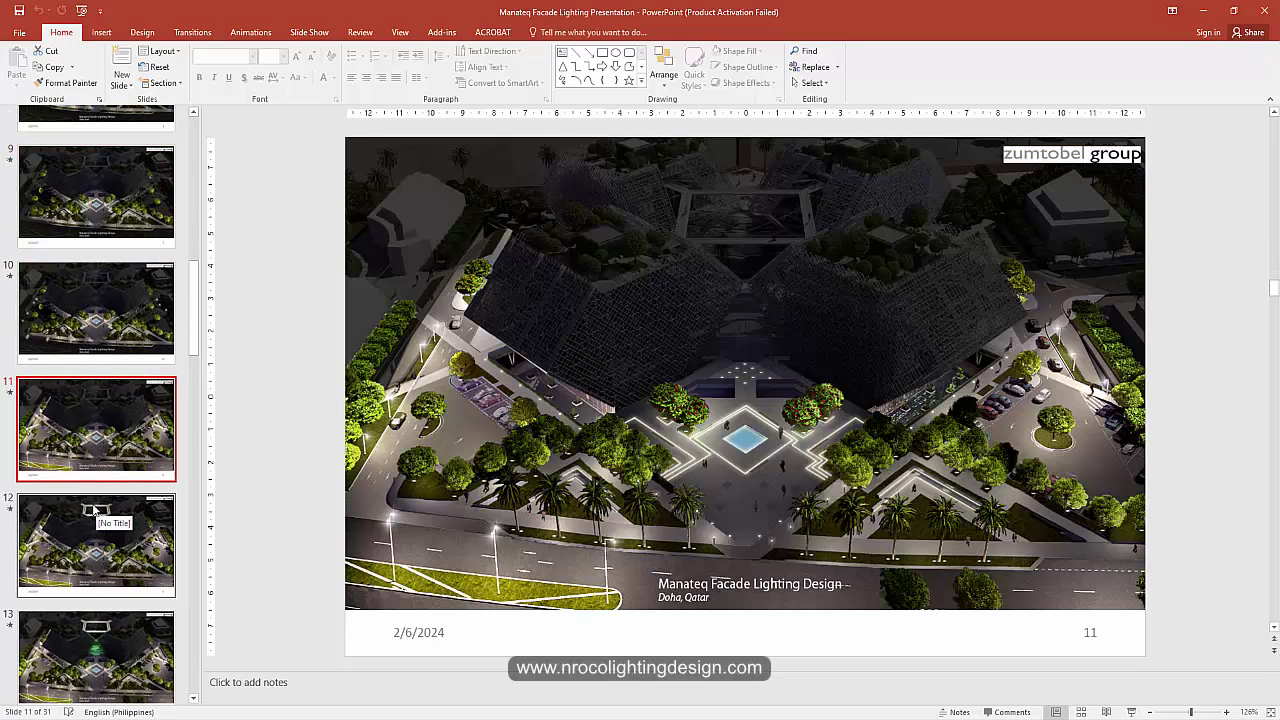
{"action": "left_click", "coordinate": [19, 32]}
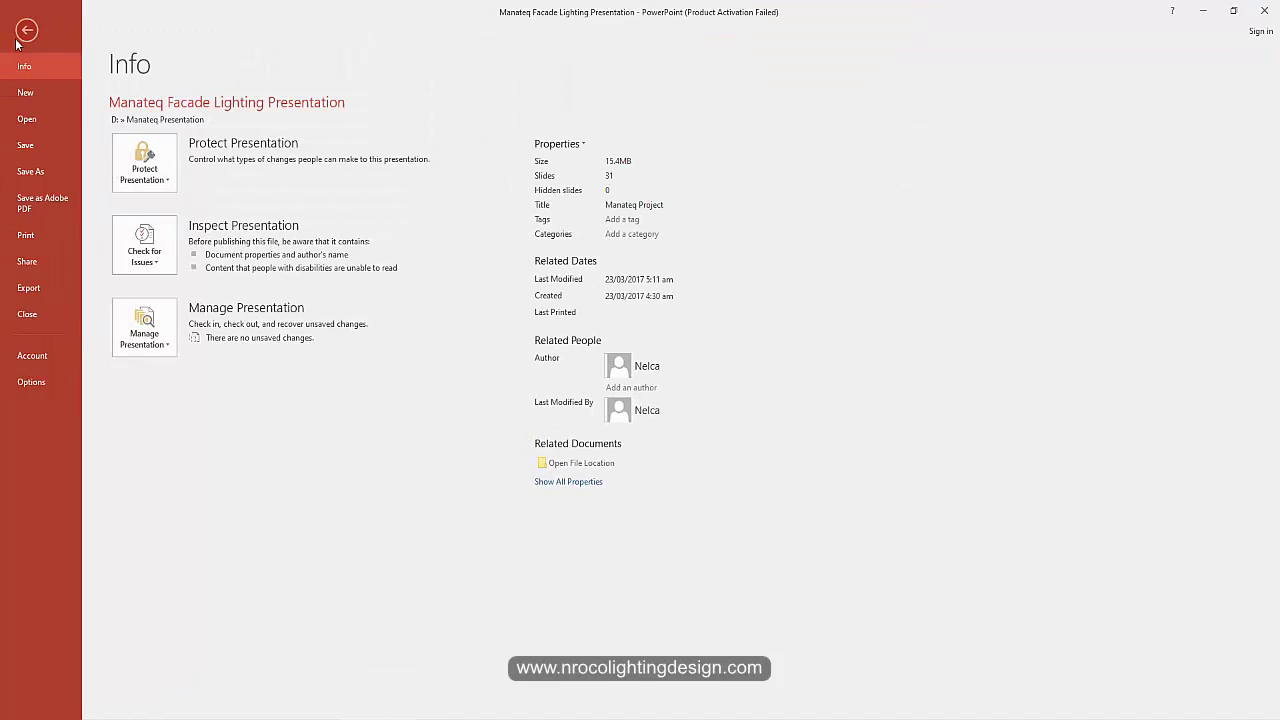
{"action": "left_click", "coordinate": [26, 94]}
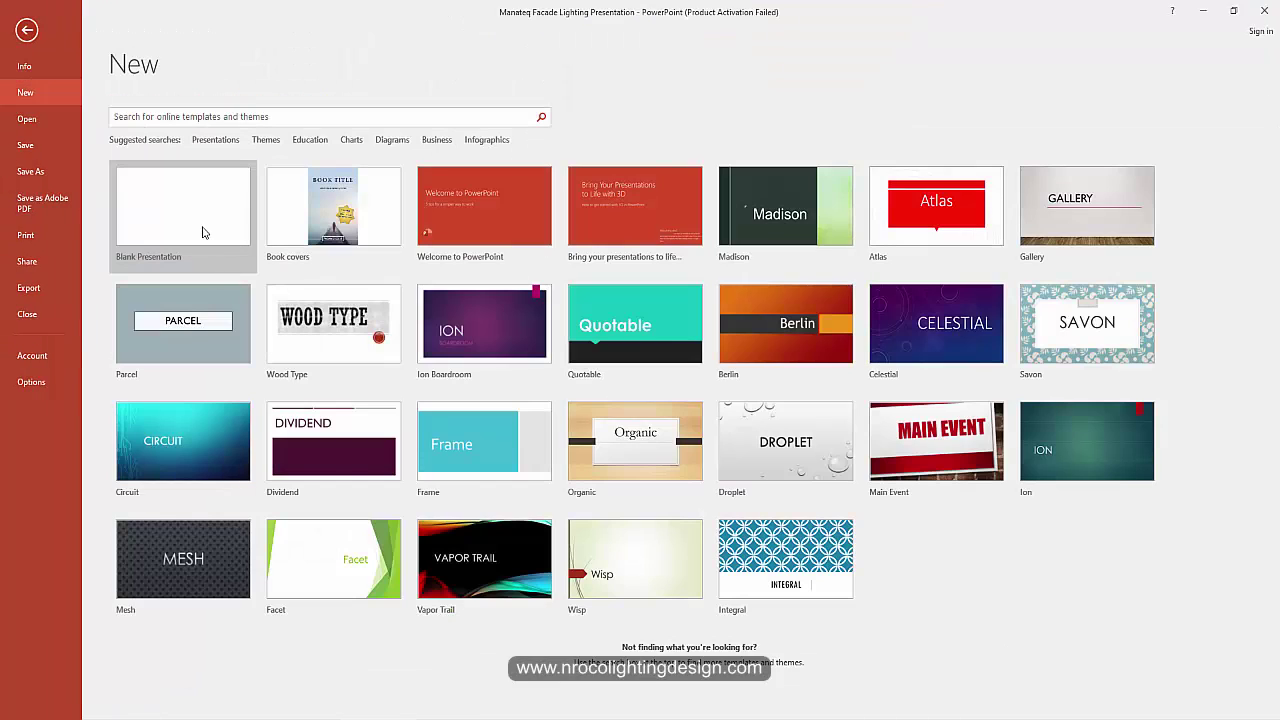
Step: Create a blank presentation titled 'Landscape Lighting Design Presentation' with the author's name as subtitle
{"action": "left_click", "coordinate": [181, 212]}
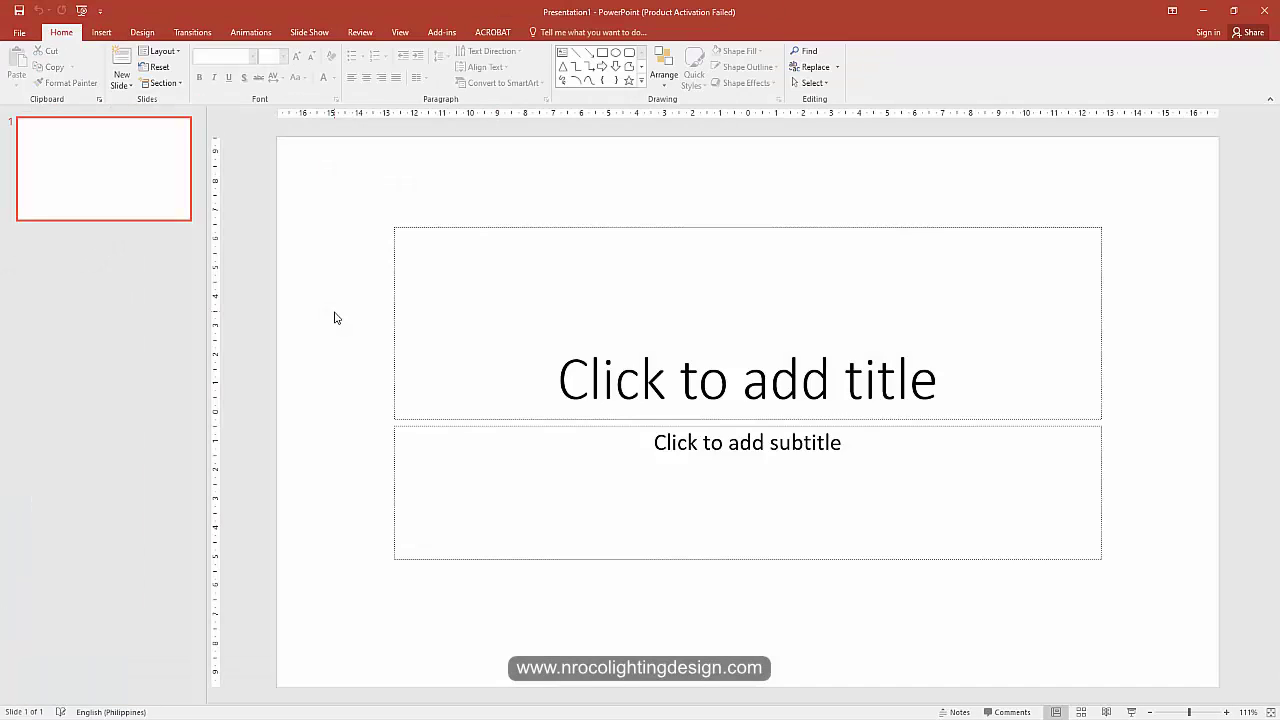
{"action": "left_click", "coordinate": [714, 378]}
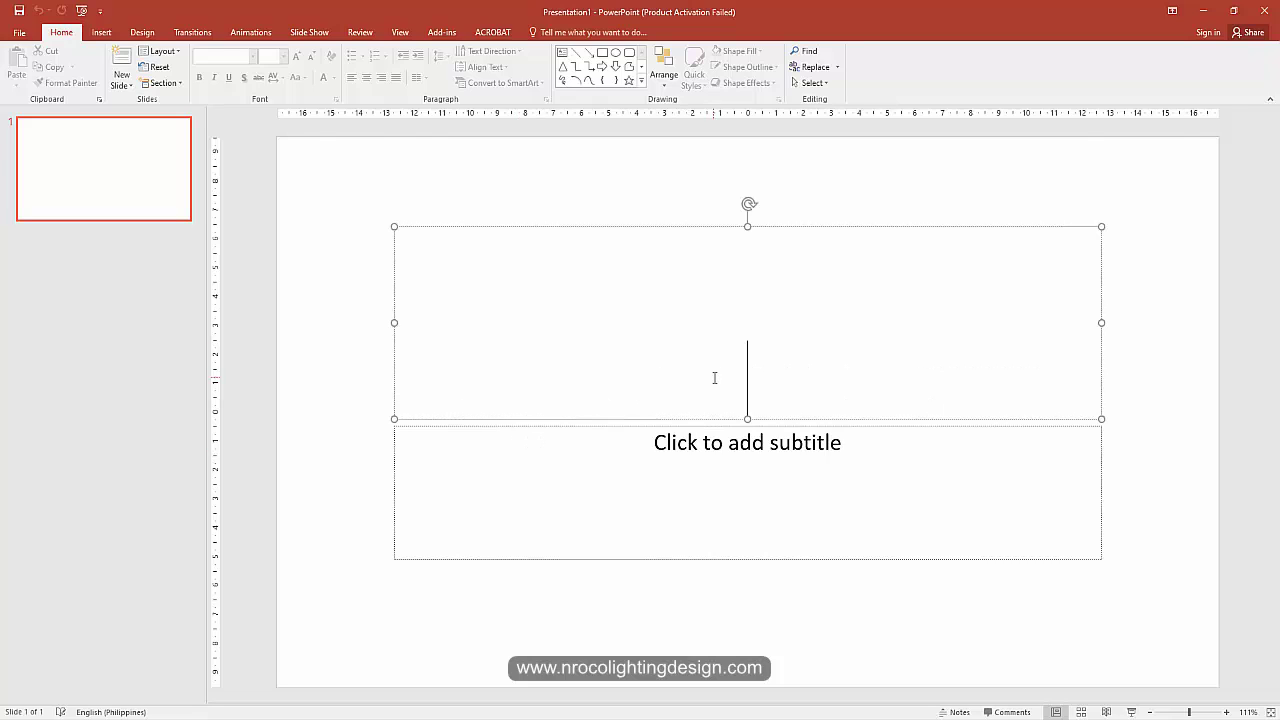
{"action": "type", "text": "Land"}
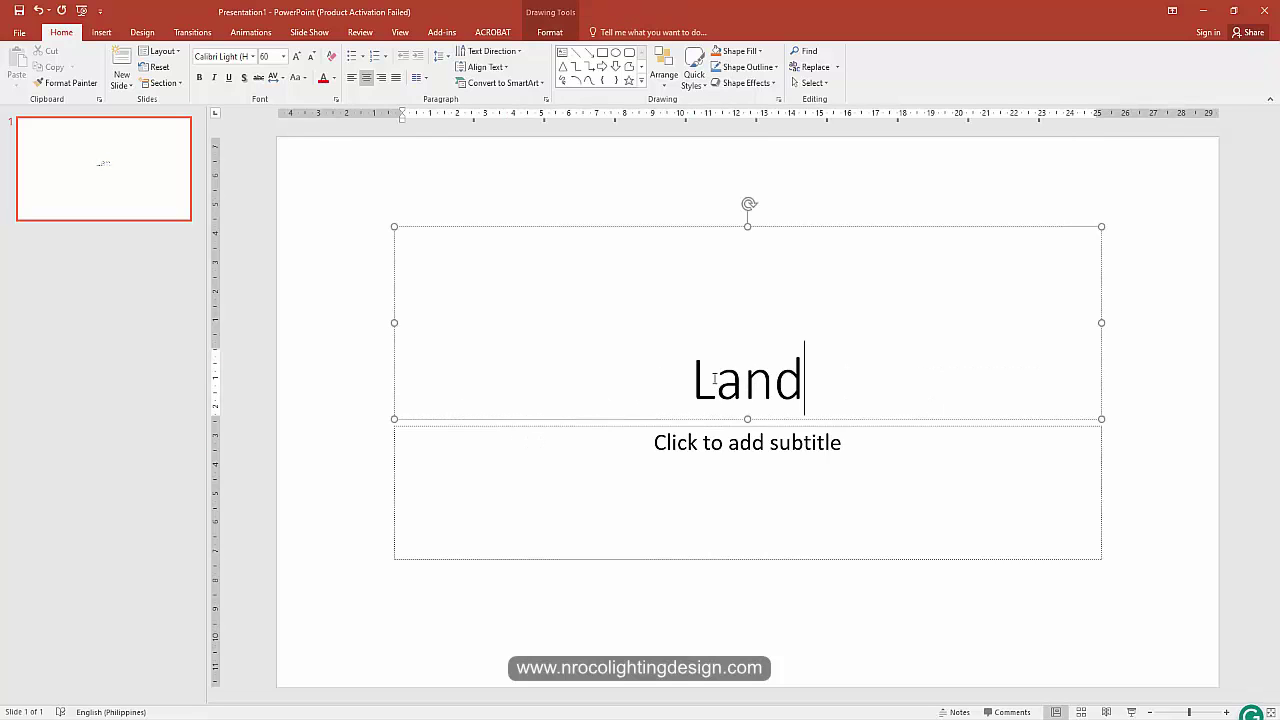
{"action": "type", "text": "scape "}
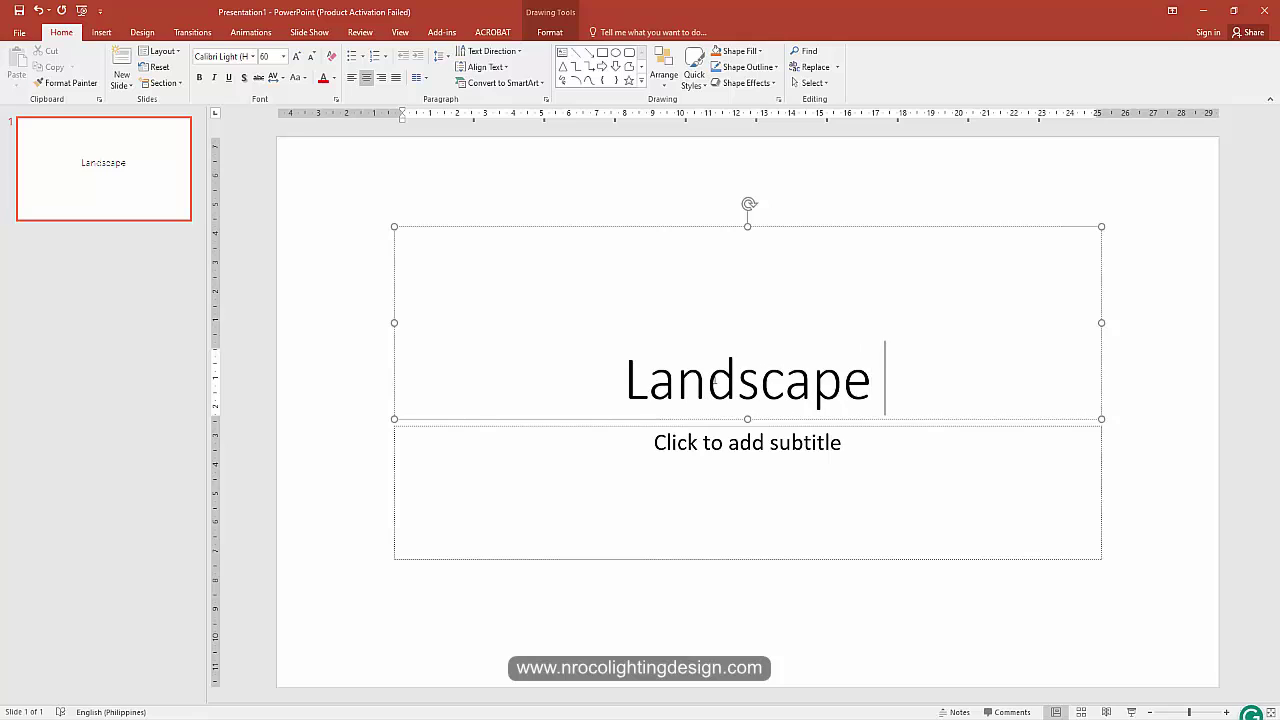
{"action": "type", "text": "Lighting D"}
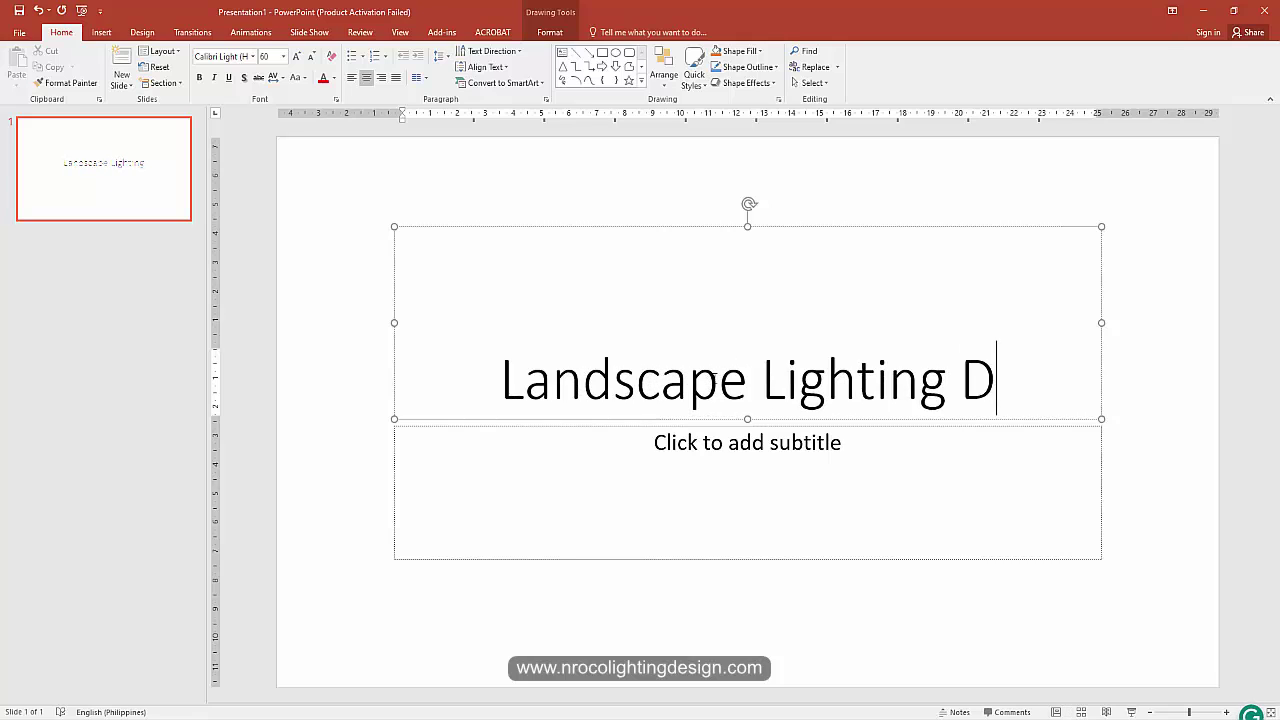
{"action": "type", "text": "esign Presentation"}
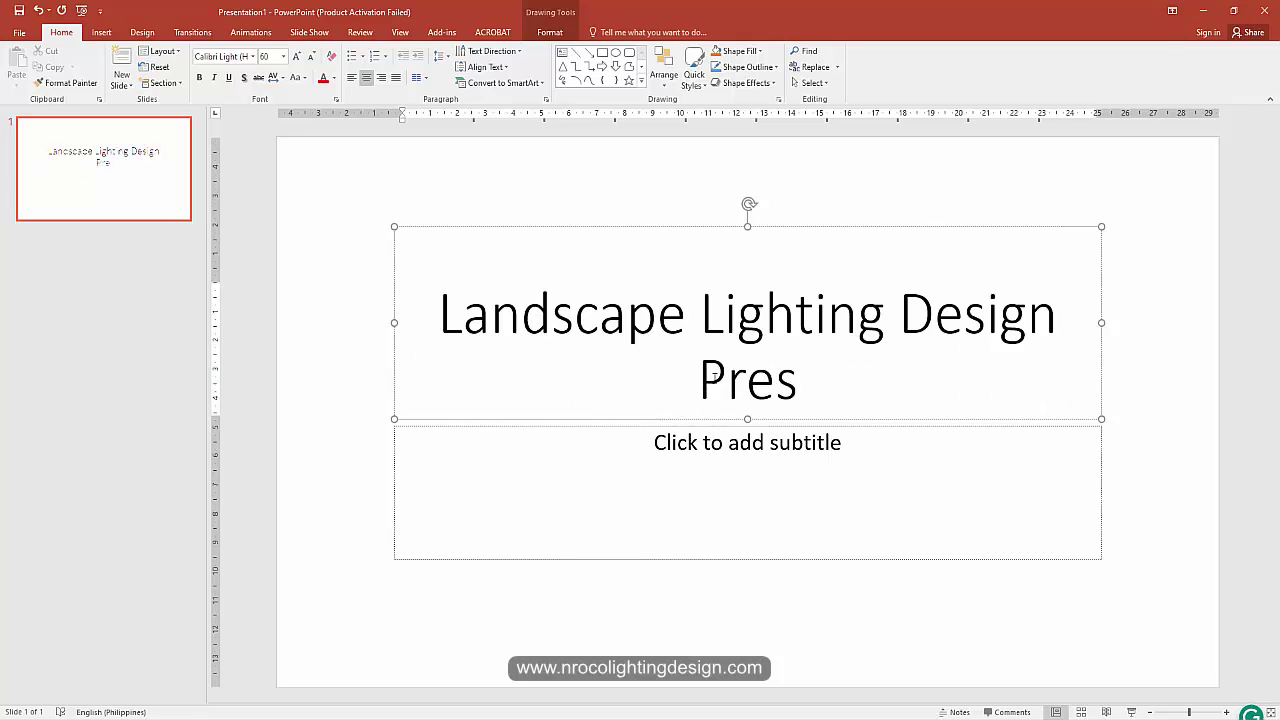
{"action": "left_click", "coordinate": [747, 444]}
{"action": "type", "text": "Nelc"}
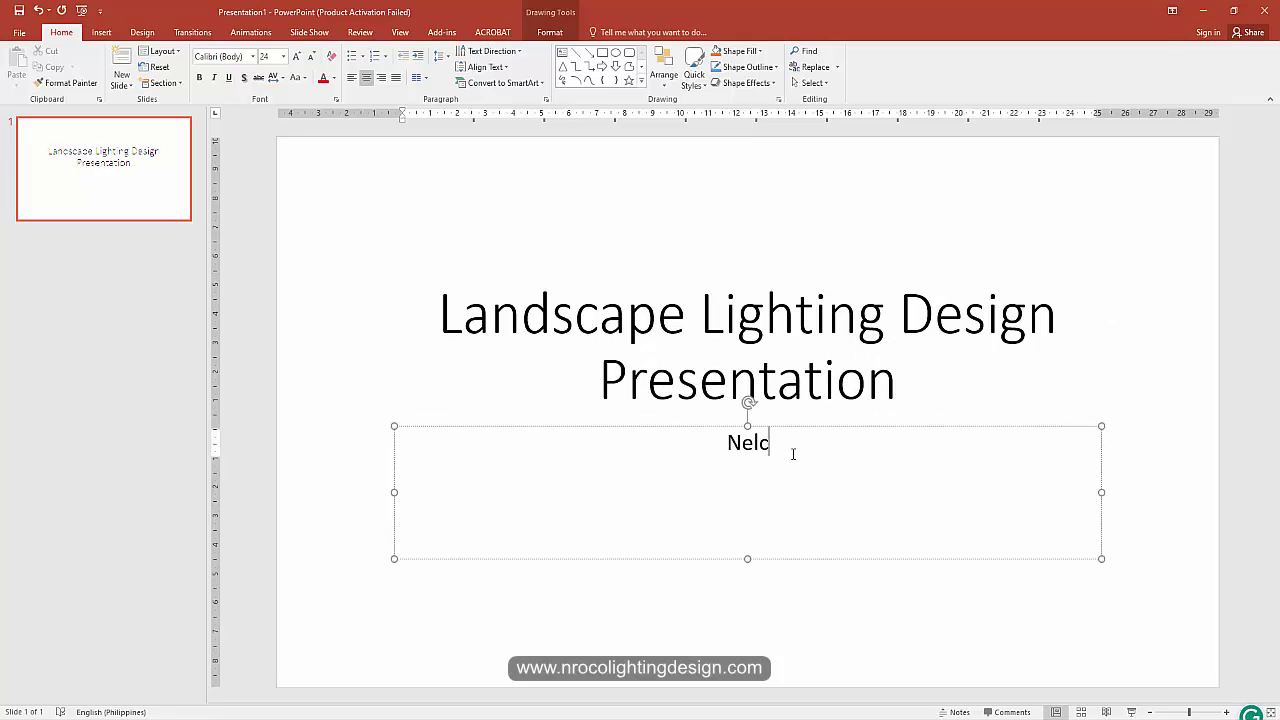
{"action": "type", "text": "a Roco"}
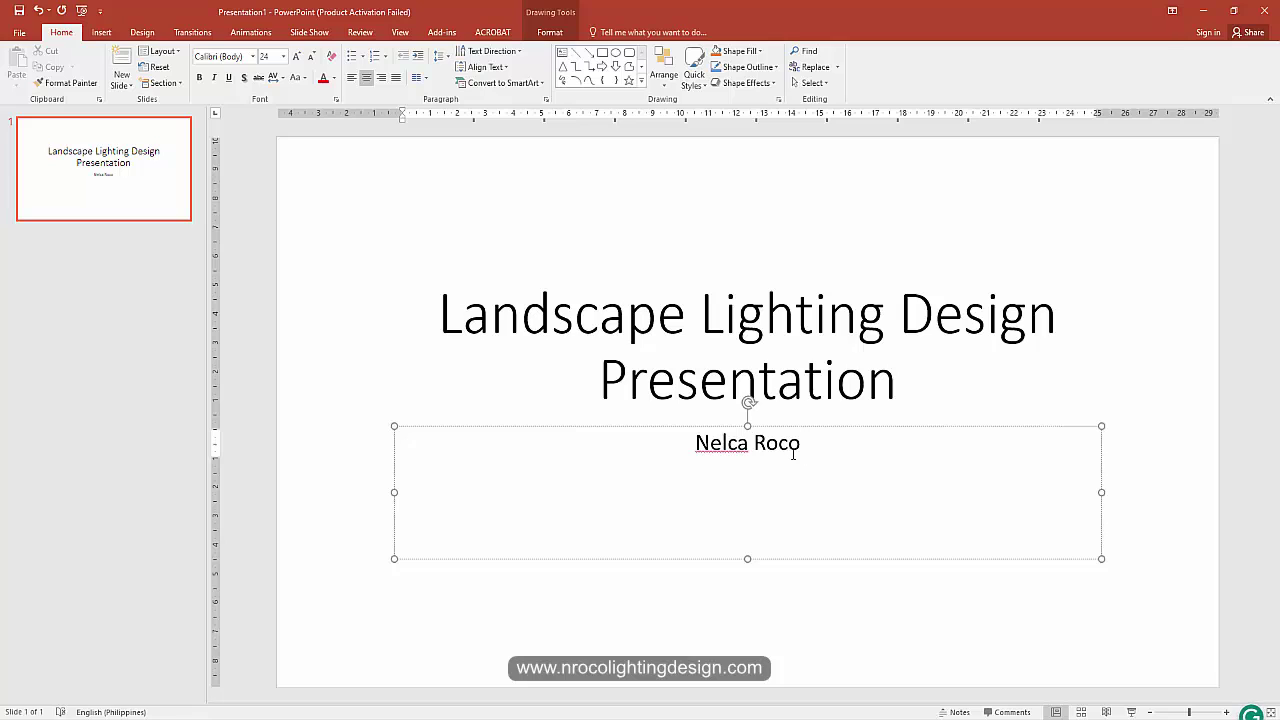
{"action": "left_click", "coordinate": [294, 337]}
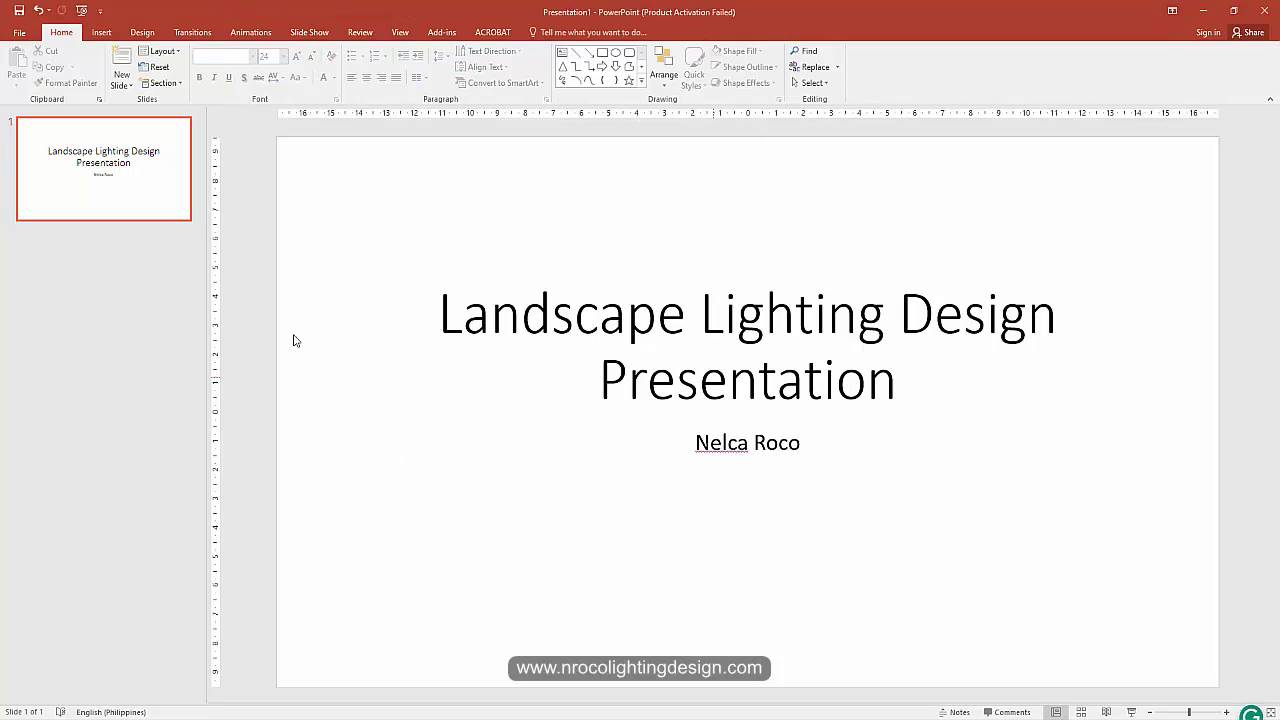
Step: Try the Title and Content layout on slide 1, undo it, and mark the spot after slide 1
{"action": "left_click", "coordinate": [160, 51]}
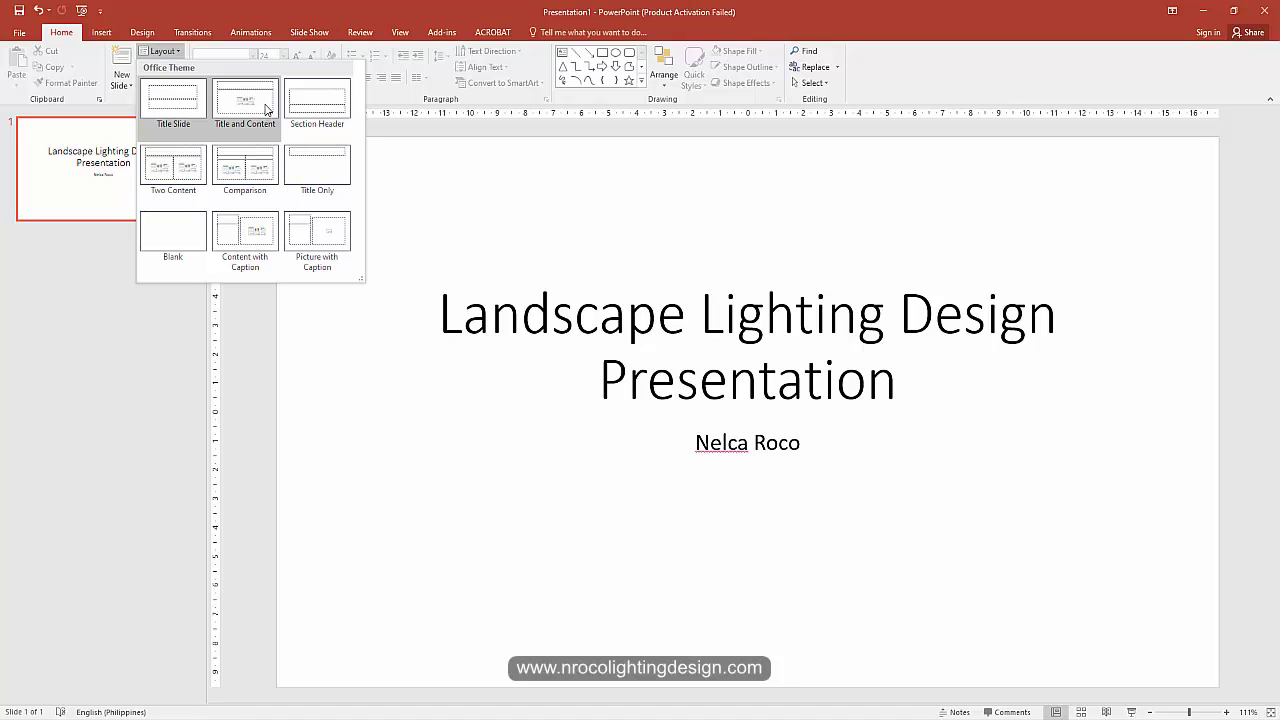
{"action": "left_click", "coordinate": [261, 106]}
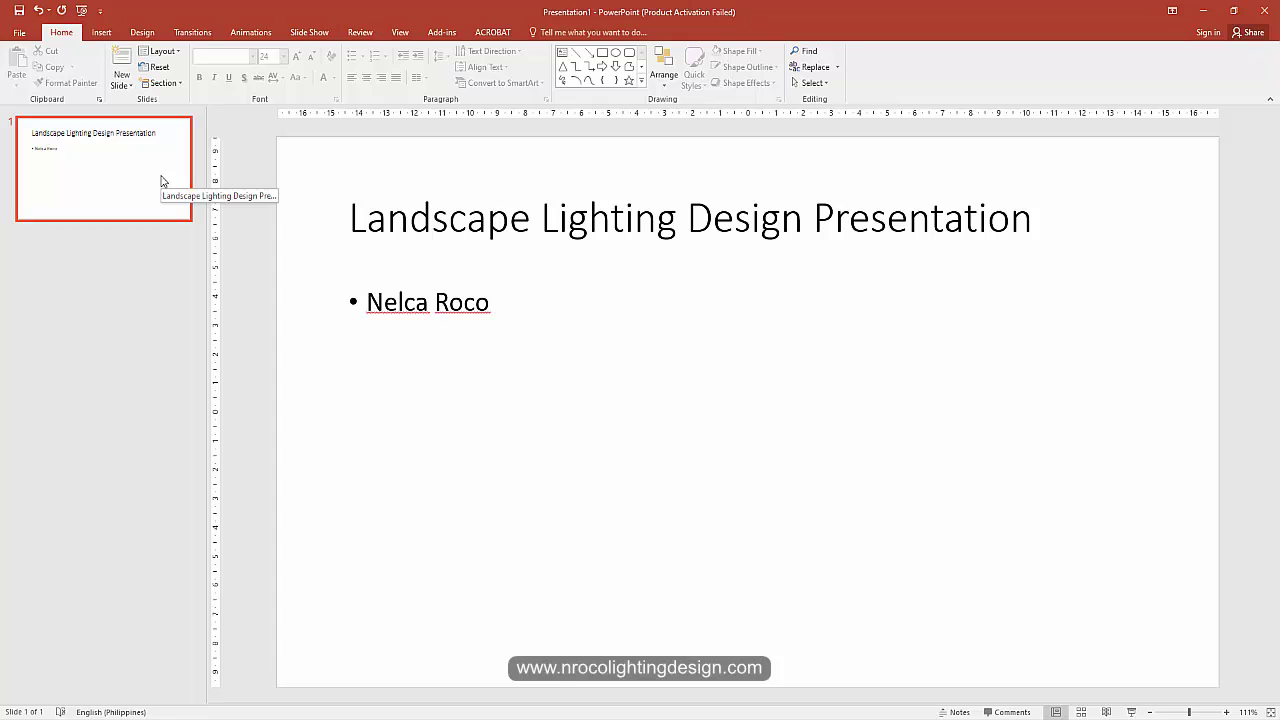
{"action": "key", "text": "ctrl+z"}
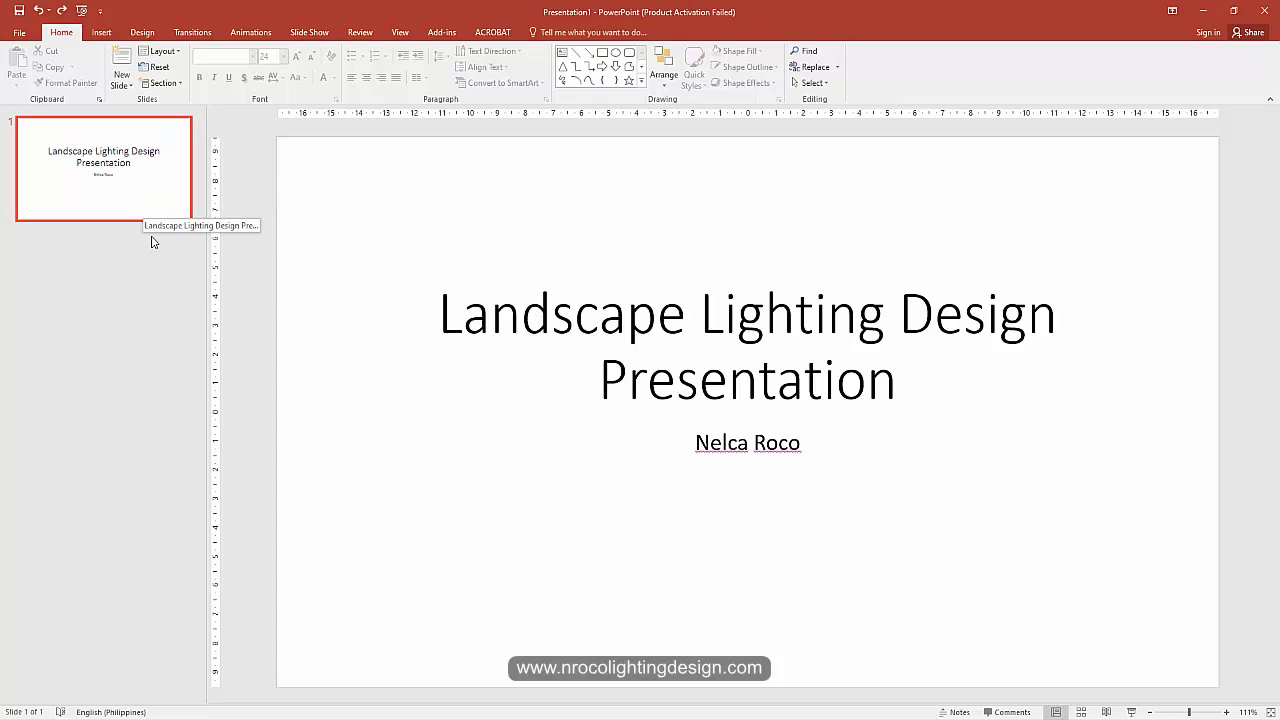
{"action": "left_click", "coordinate": [131, 297]}
Step: Add a second slide after the title slide and check it in the thumbnails
{"action": "key", "text": "Return"}
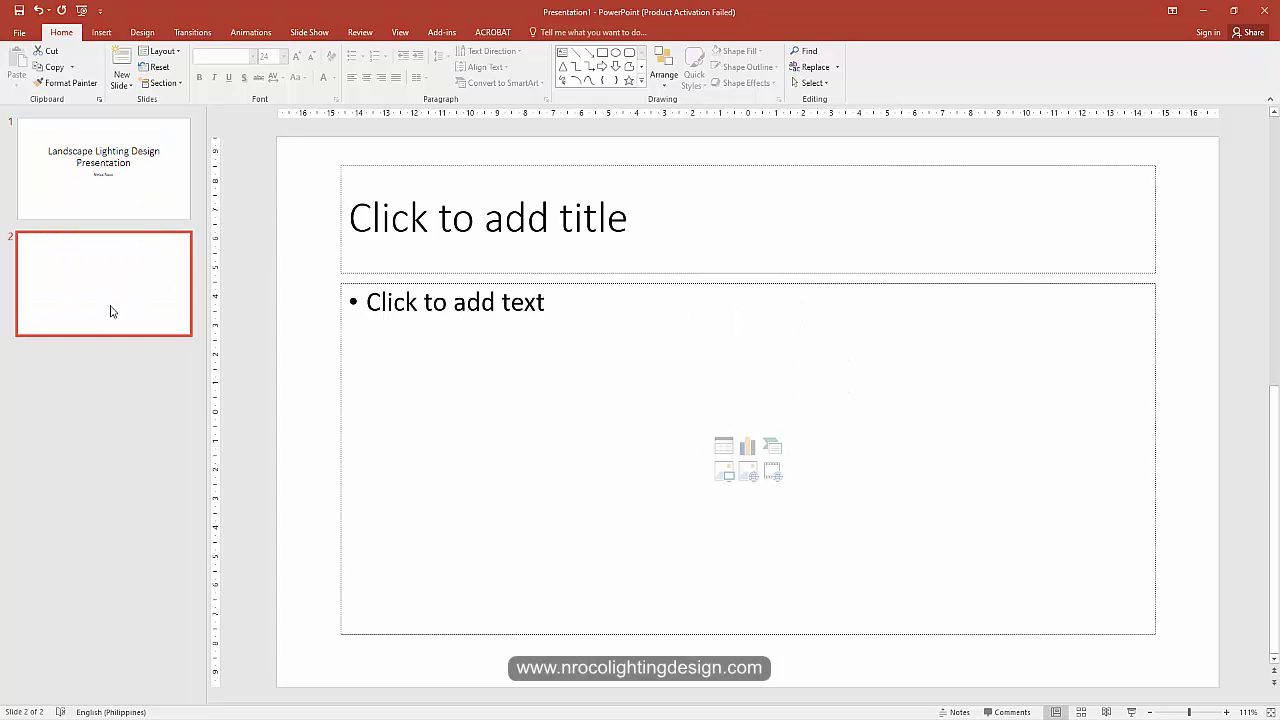
{"action": "left_click", "coordinate": [168, 52]}
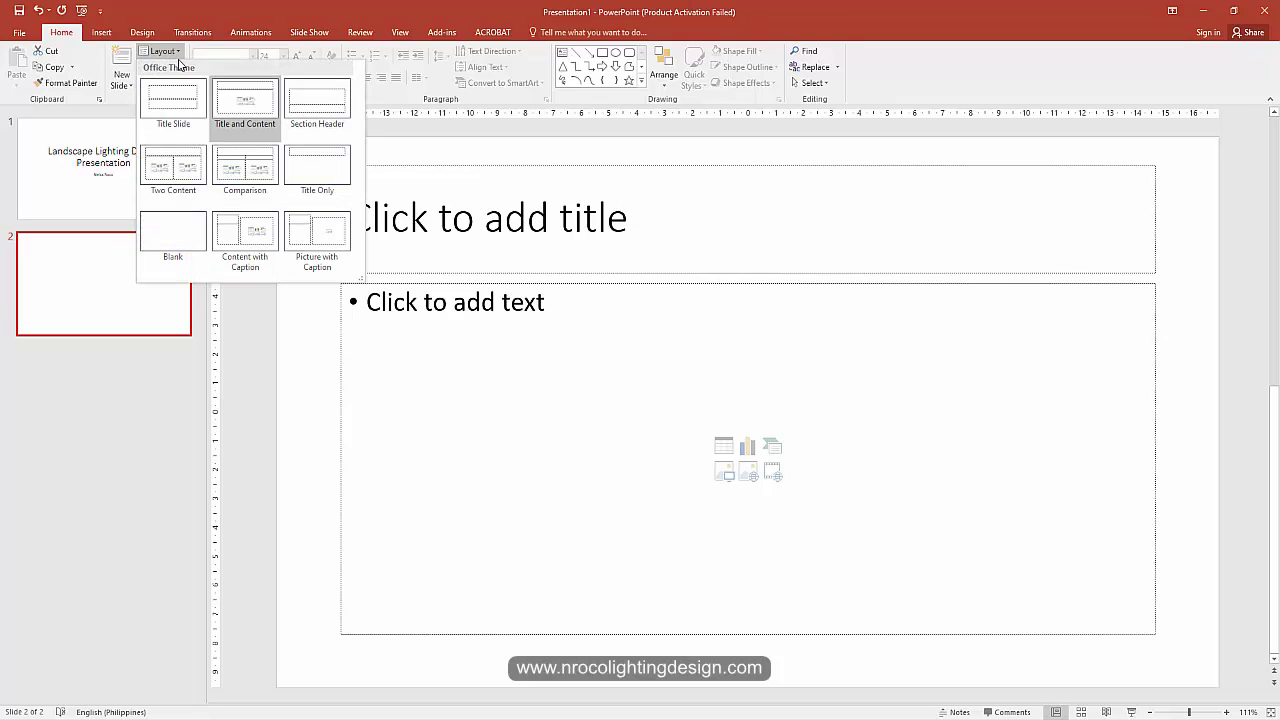
{"action": "left_click", "coordinate": [245, 100]}
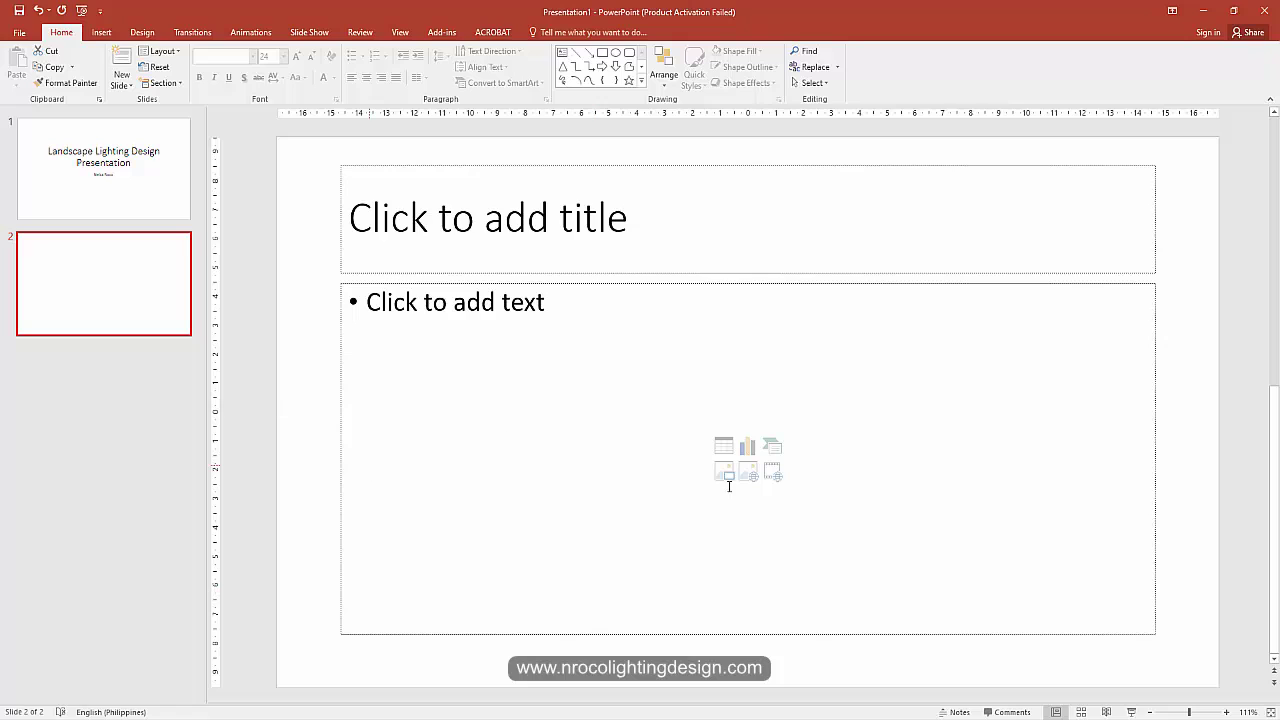
{"action": "left_click", "coordinate": [154, 192]}
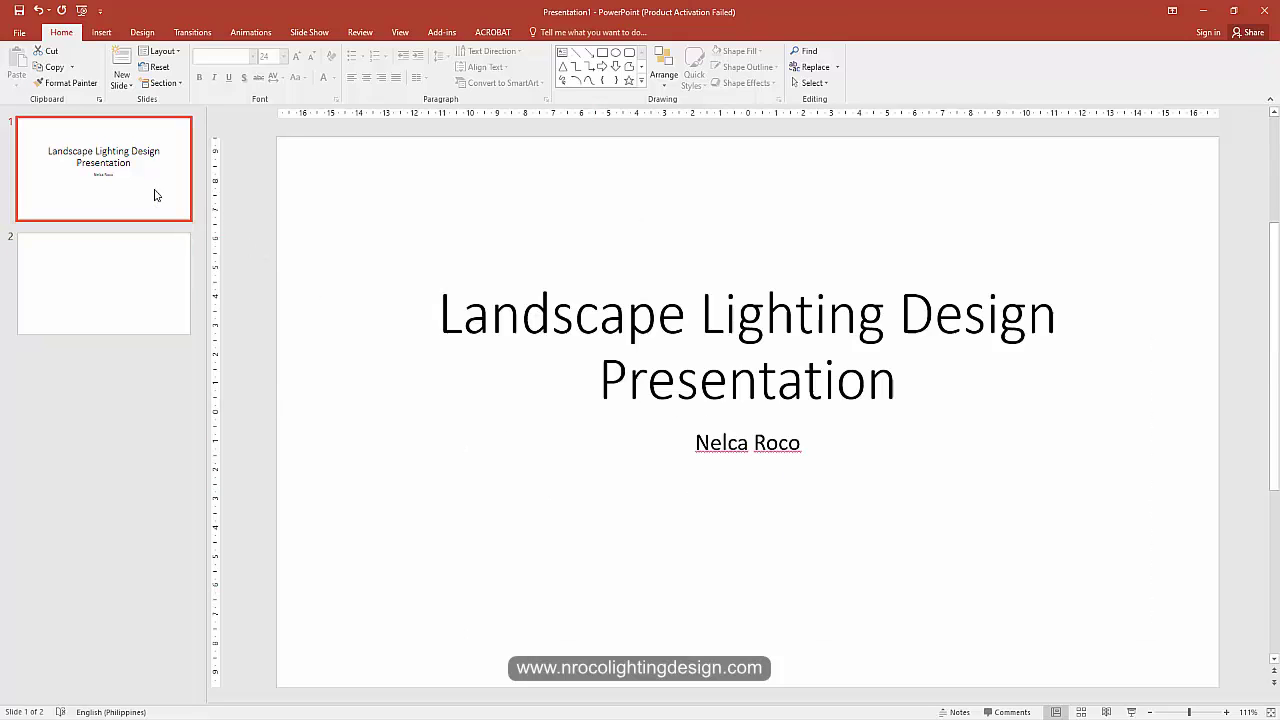
{"action": "left_click", "coordinate": [97, 279]}
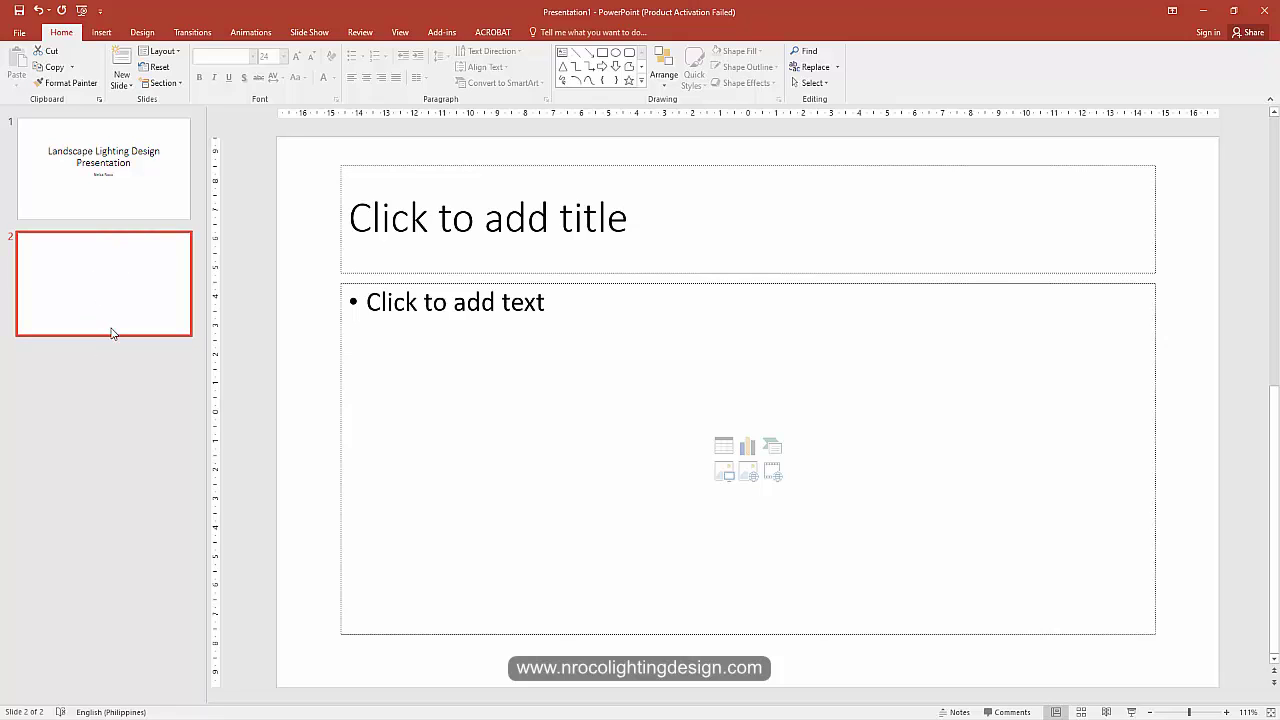
Step: Insert three more blank slides after slide 2 and review the five-slide deck
{"action": "key", "text": "ctrl+m"}
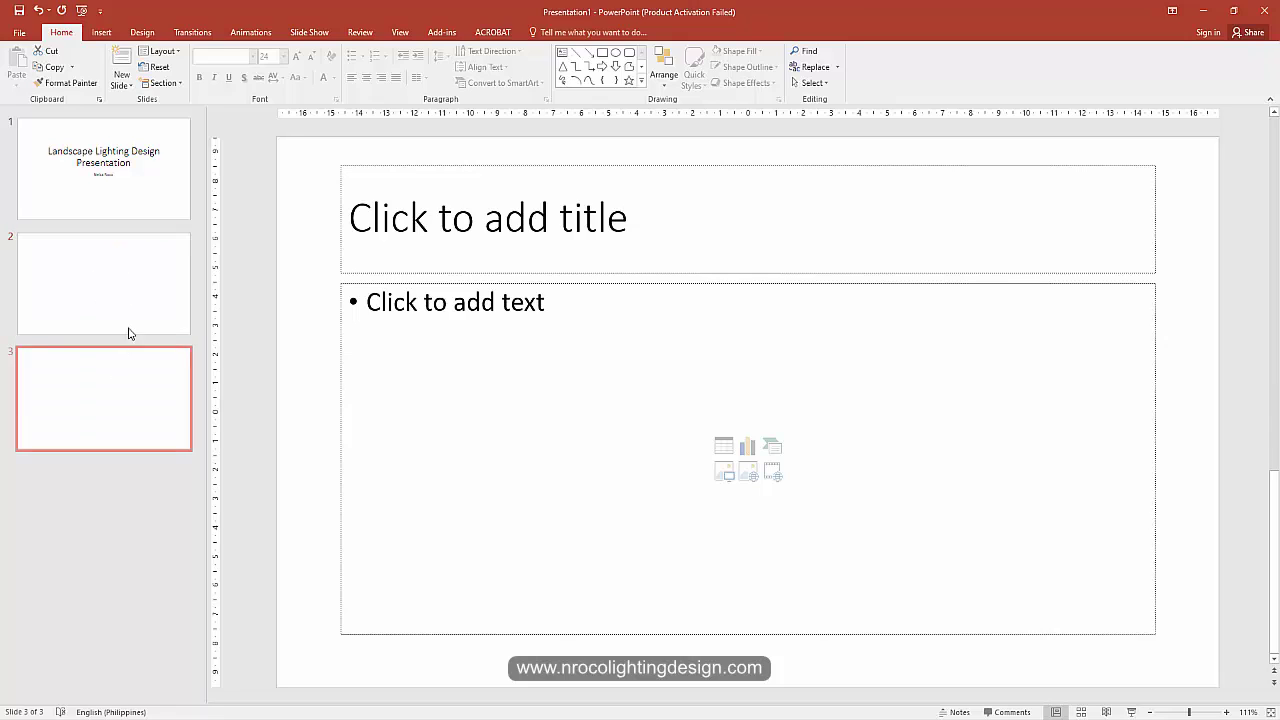
{"action": "left_click", "coordinate": [117, 285]}
{"action": "key", "text": "Return"}
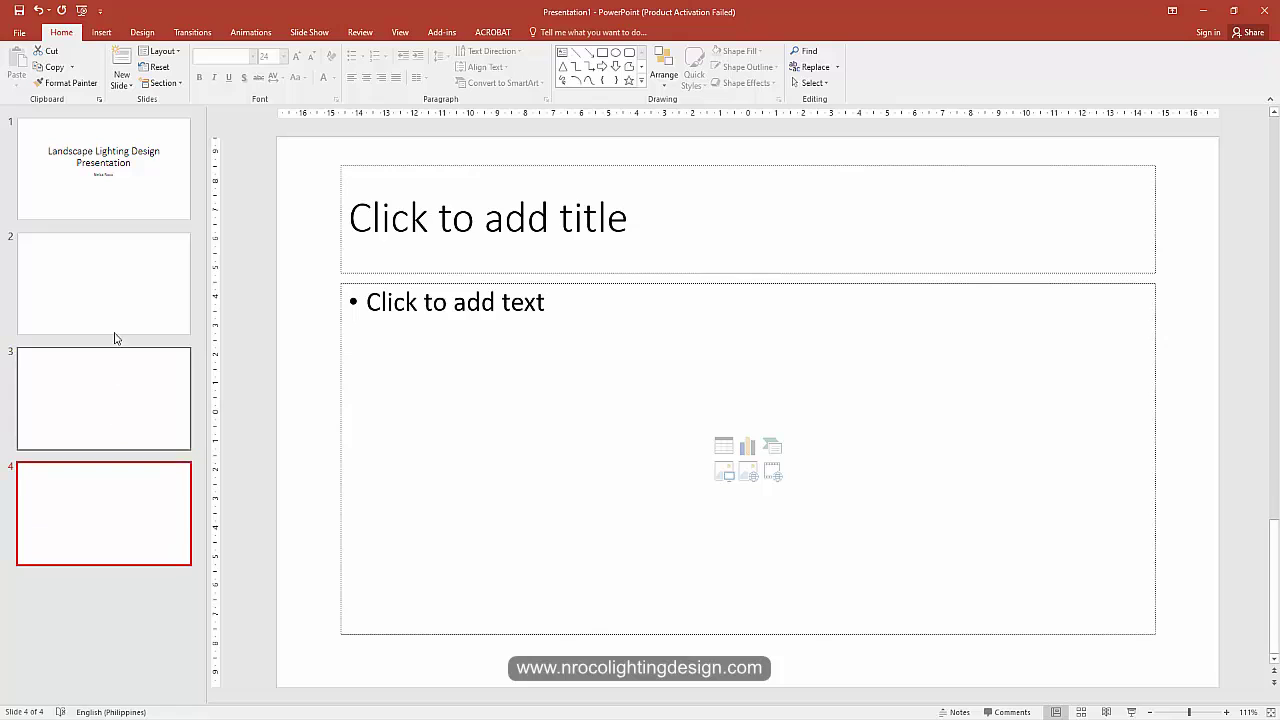
{"action": "key", "text": "Return"}
{"action": "left_click", "coordinate": [99, 299]}
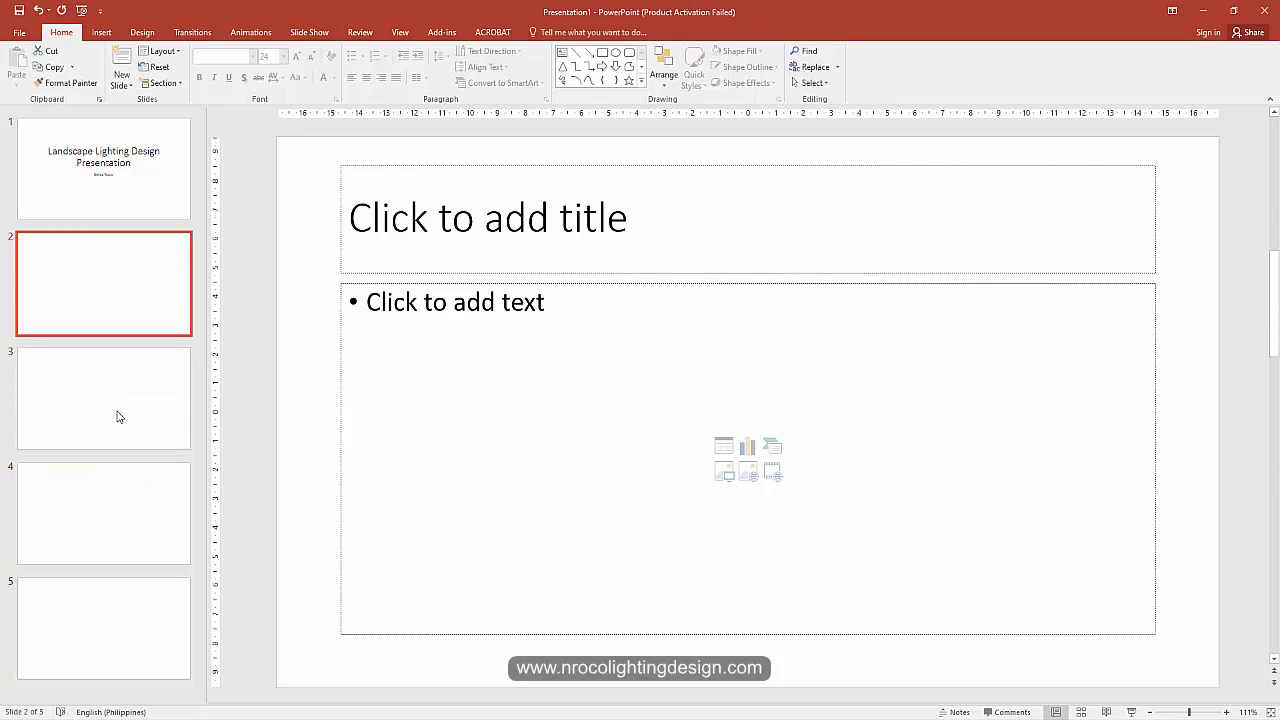
{"action": "left_click", "coordinate": [103, 540]}
{"action": "left_click", "coordinate": [140, 171]}
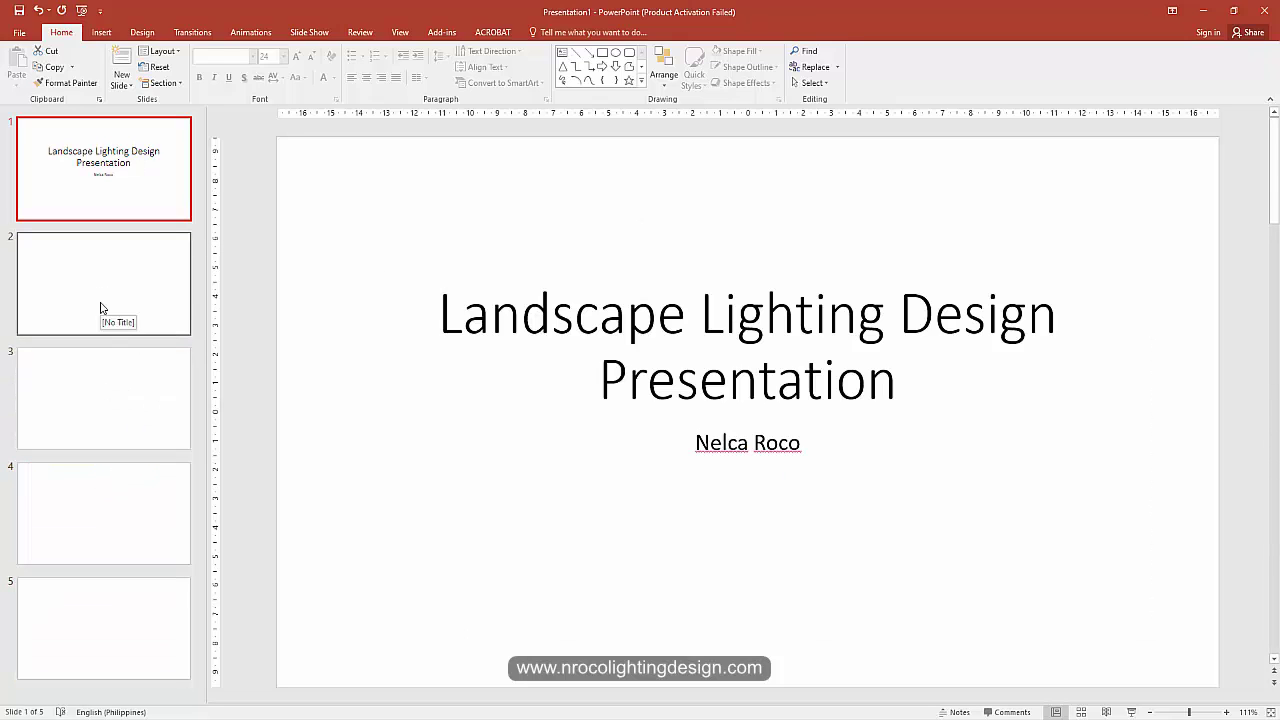
{"action": "left_click", "coordinate": [104, 306]}
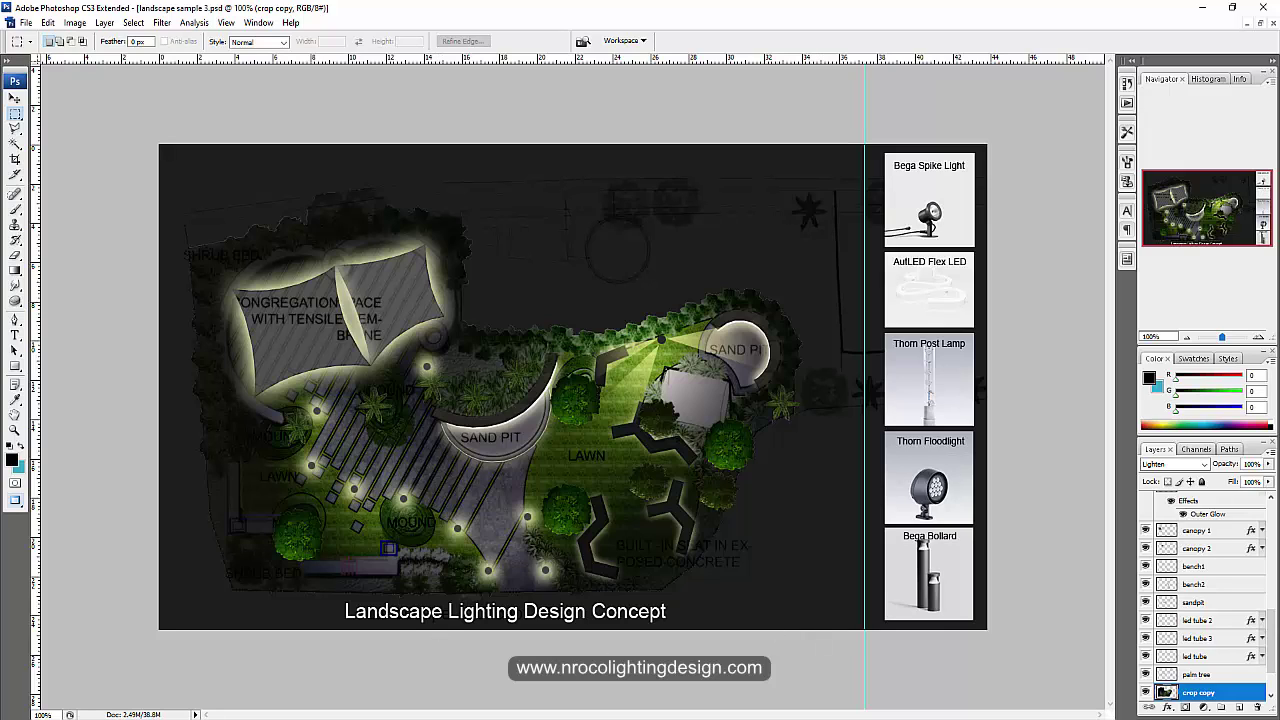
Step: Switch to the Manateq Facade Lighting Presentation in PowerPoint from the taskbar
{"action": "left_click", "coordinate": [585, 705]}
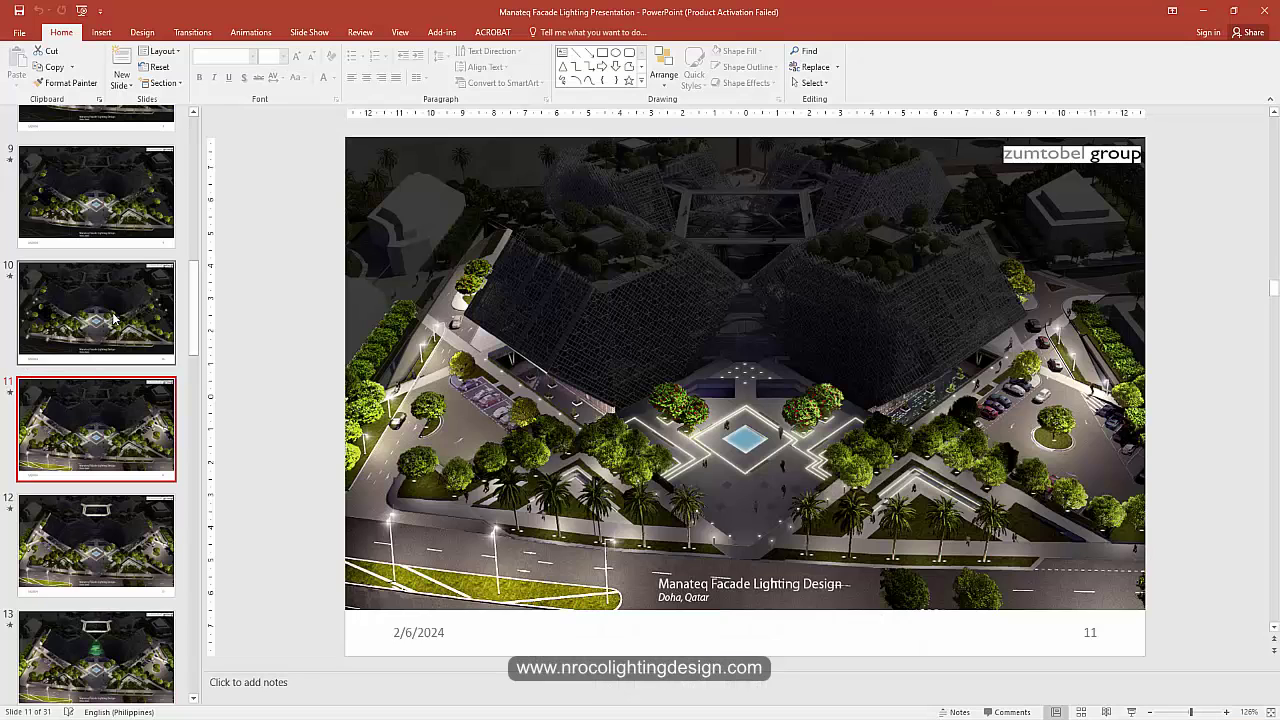
Step: View slide 12 of the Manateq deck, then return to Photoshop with Alt+Tab
{"action": "left_click", "coordinate": [96, 560]}
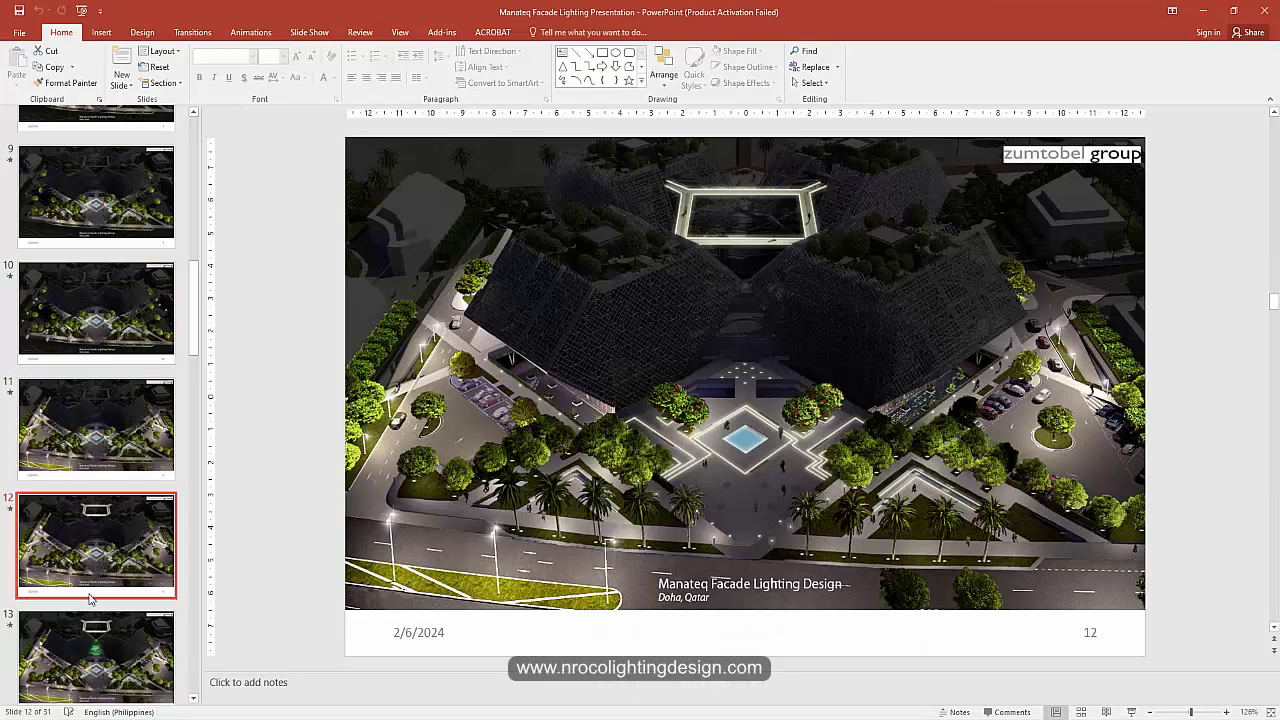
{"action": "left_click", "coordinate": [446, 651]}
{"action": "key", "text": "alt+Tab"}
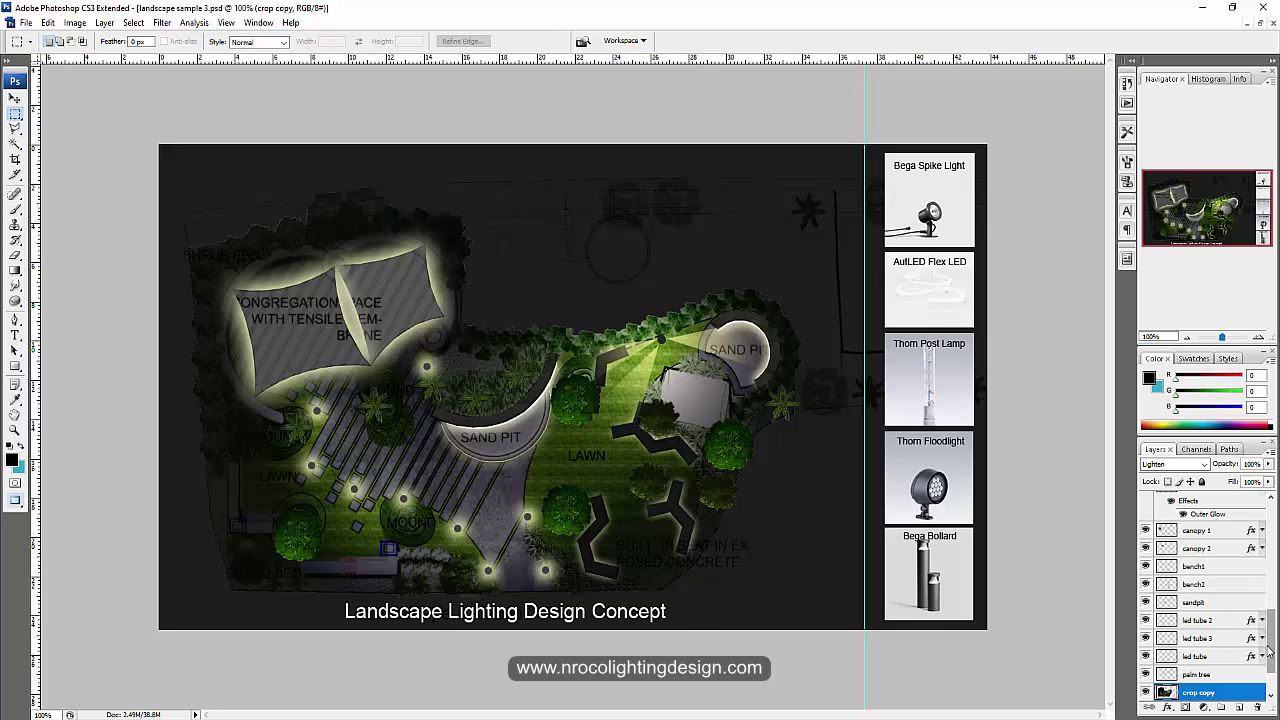
Step: Hide the crop copy, palm tree, LED tube, sandpit and dark night overlay layers
{"action": "scroll", "coordinate": [1270, 640], "scroll_direction": "down", "scroll_amount": 3}
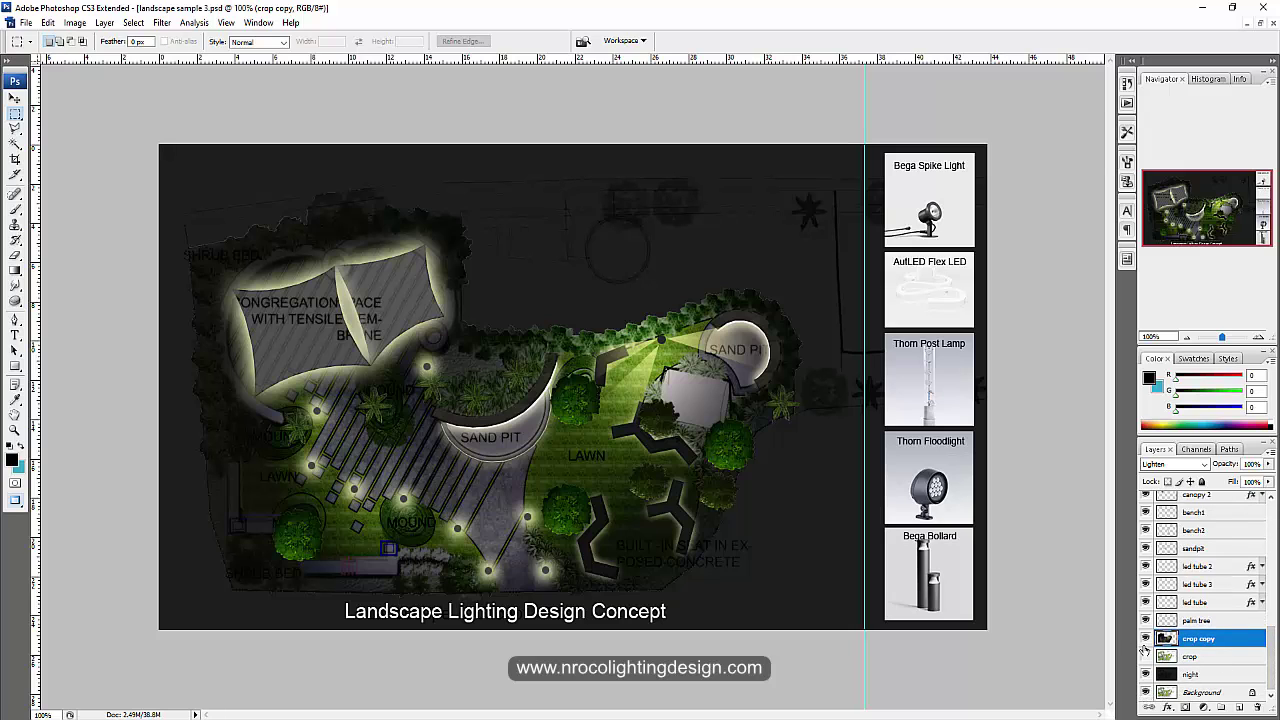
{"action": "left_click_drag", "start_coordinate": [1147, 641], "coordinate": [1147, 494]}
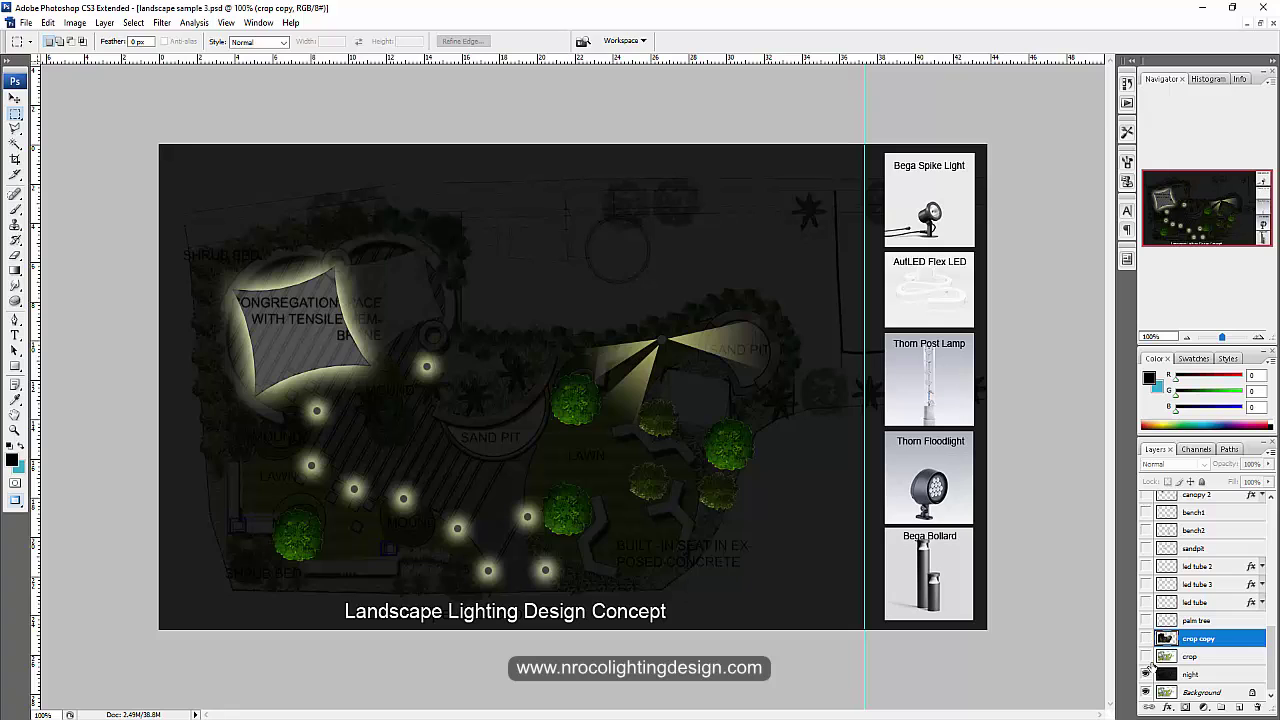
{"action": "left_click", "coordinate": [1146, 672]}
{"action": "scroll", "coordinate": [1147, 640], "scroll_direction": "up", "scroll_amount": 3}
{"action": "left_click", "coordinate": [1146, 567]}
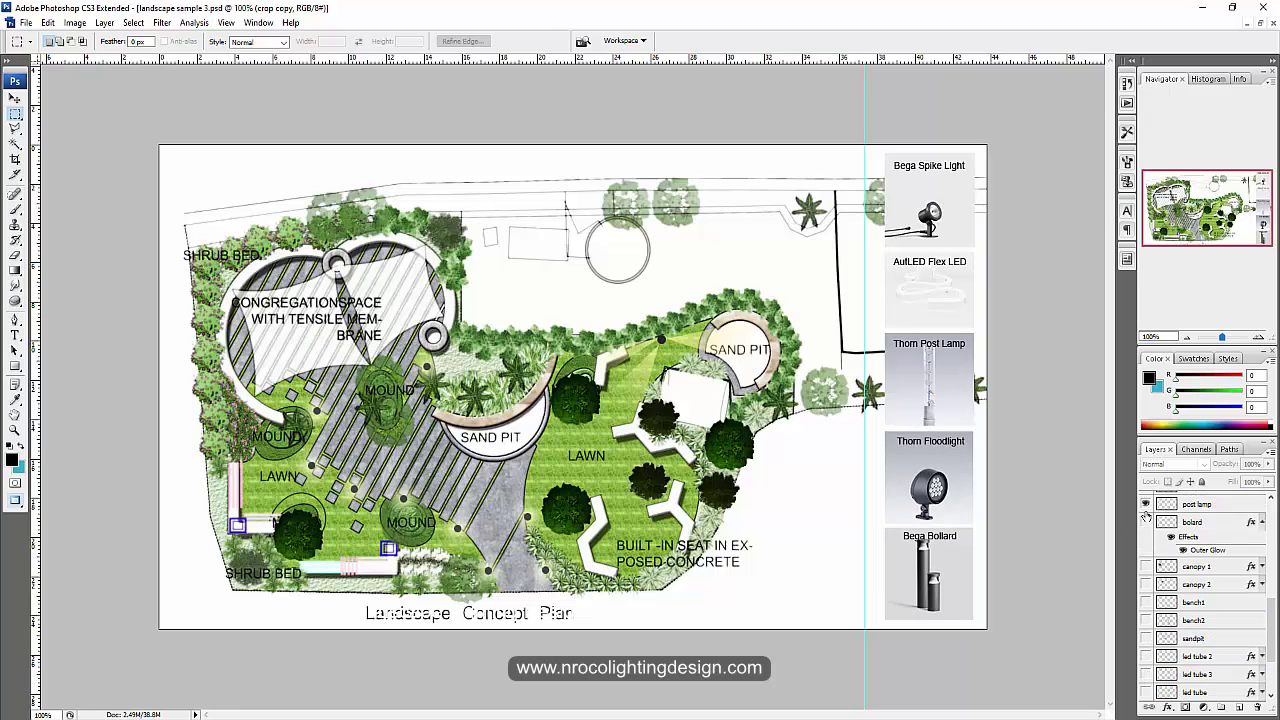
{"action": "left_click", "coordinate": [1146, 521]}
{"action": "scroll", "coordinate": [1146, 576], "scroll_direction": "up", "scroll_amount": 2}
{"action": "left_click_drag", "start_coordinate": [1147, 558], "coordinate": [1146, 578]}
{"action": "scroll", "coordinate": [1147, 540], "scroll_direction": "up", "scroll_amount": 2}
{"action": "scroll", "coordinate": [1146, 528], "scroll_direction": "up", "scroll_amount": 2}
Step: Hide the fixture images on Layers 3–7, the fixture labels, title text and red leader lines
{"action": "left_click", "coordinate": [1146, 520]}
{"action": "scroll", "coordinate": [1146, 545], "scroll_direction": "up", "scroll_amount": 3}
{"action": "left_click", "coordinate": [1146, 560]}
{"action": "left_click", "coordinate": [1146, 542]}
{"action": "left_click", "coordinate": [1146, 524]}
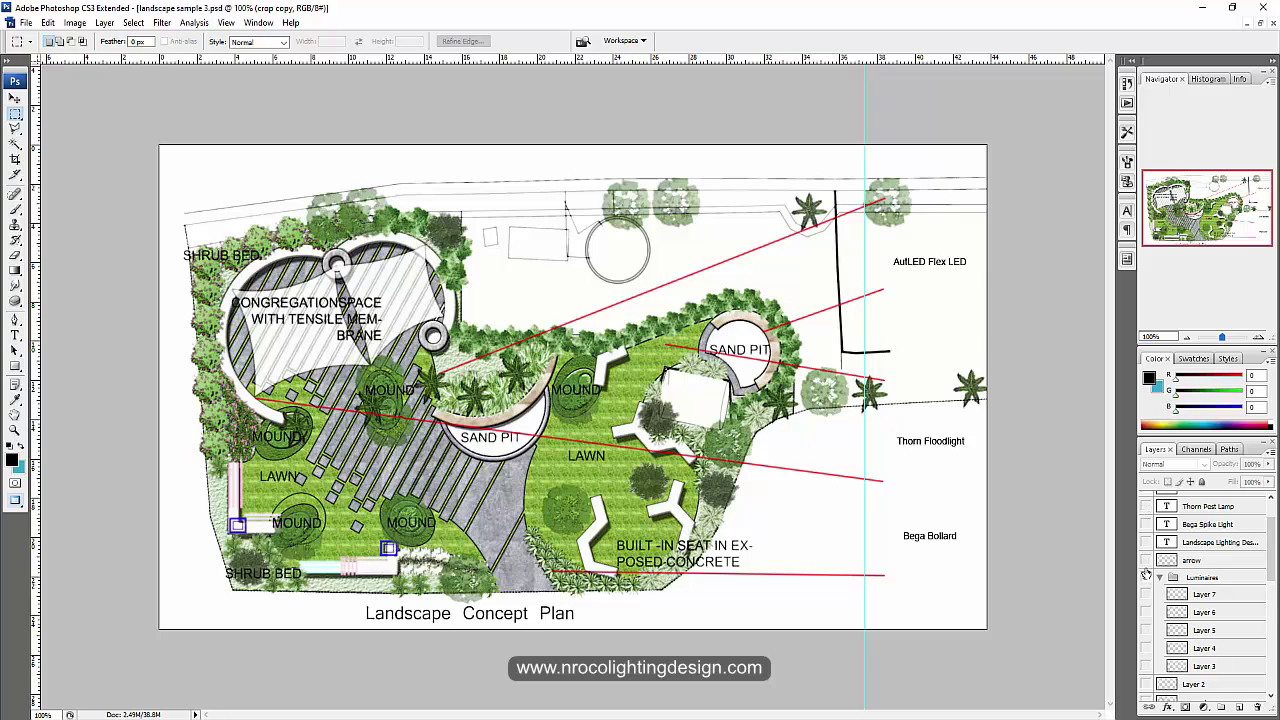
{"action": "scroll", "coordinate": [1146, 540], "scroll_direction": "up", "scroll_amount": 2}
{"action": "left_click", "coordinate": [1146, 536]}
{"action": "left_click_drag", "start_coordinate": [1146, 518], "coordinate": [1146, 500]}
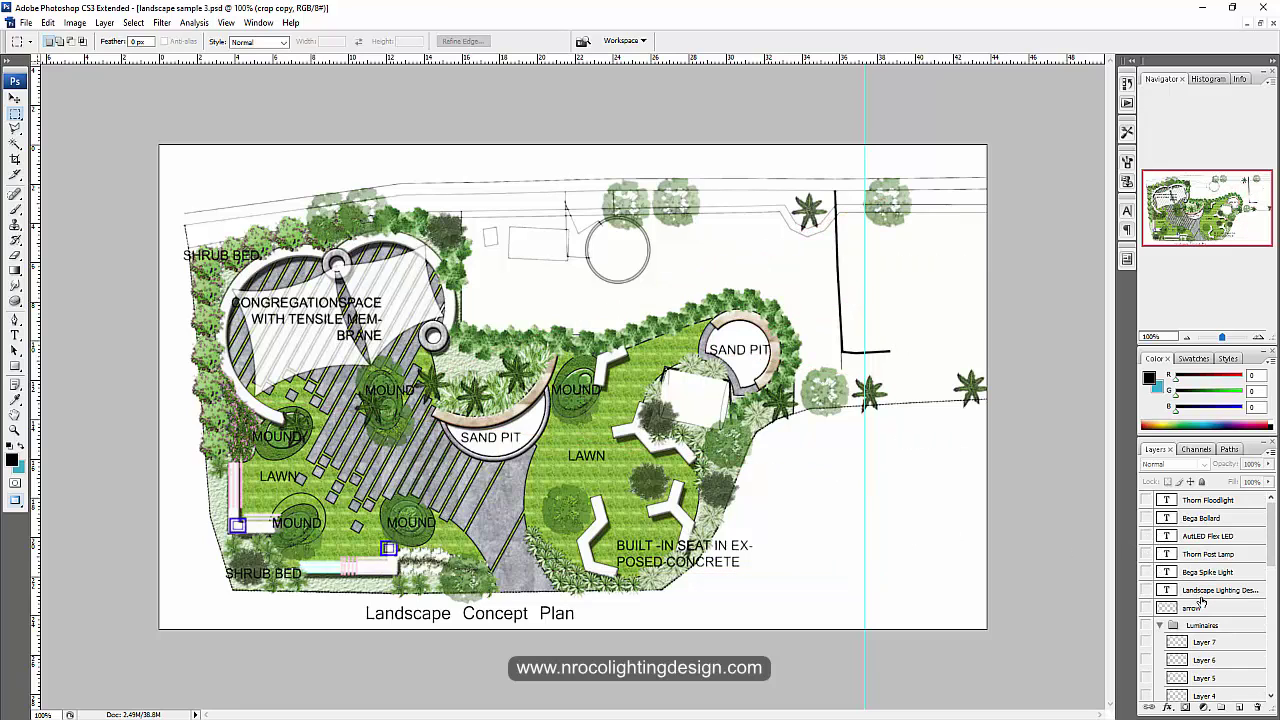
{"action": "left_click_drag", "start_coordinate": [1275, 538], "coordinate": [1273, 660]}
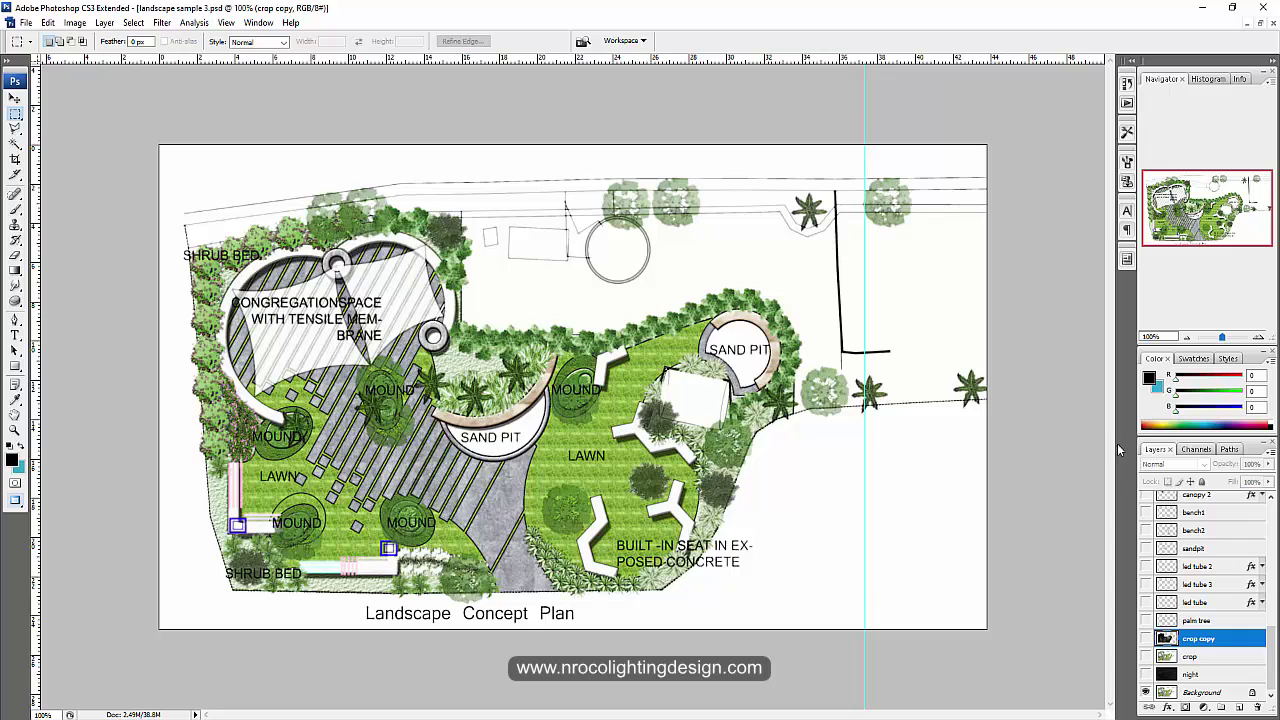
Step: Save the plain concept plan to the Desktop as 1.psd, accepting the compatibility option
{"action": "scroll", "coordinate": [1257, 643], "scroll_direction": "up", "scroll_amount": 10}
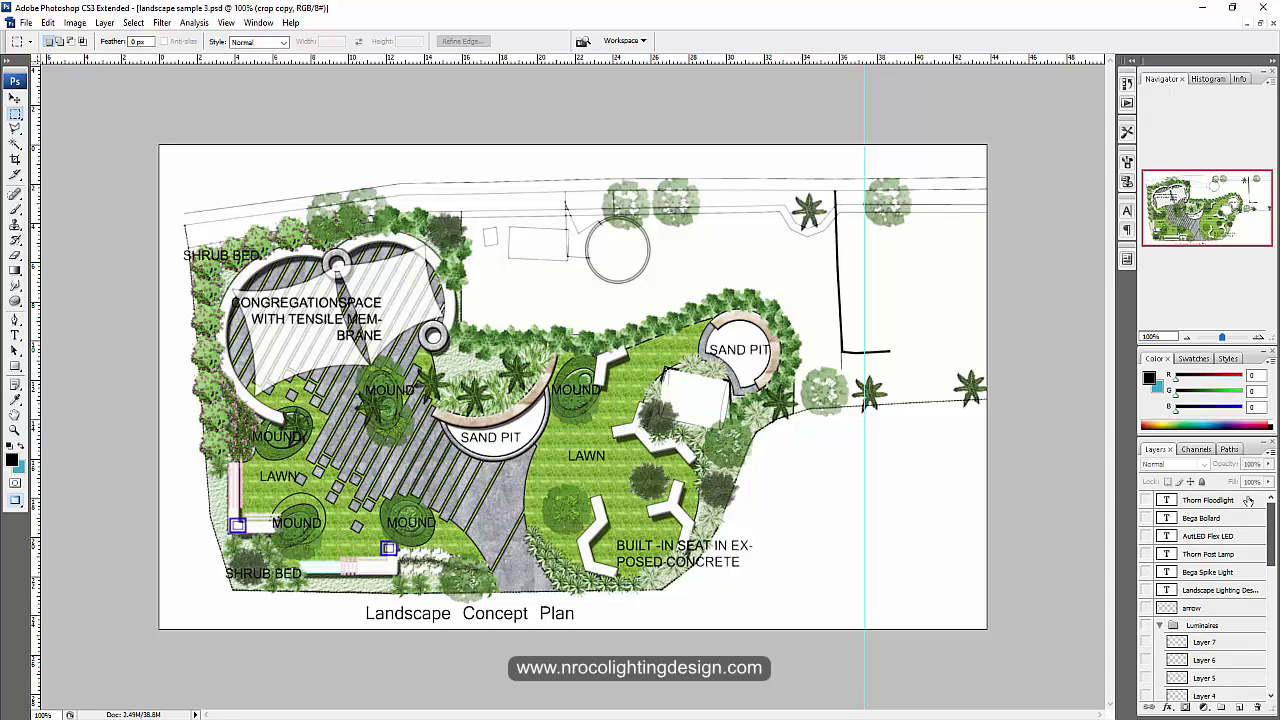
{"action": "left_click", "coordinate": [24, 22]}
{"action": "left_click", "coordinate": [70, 195]}
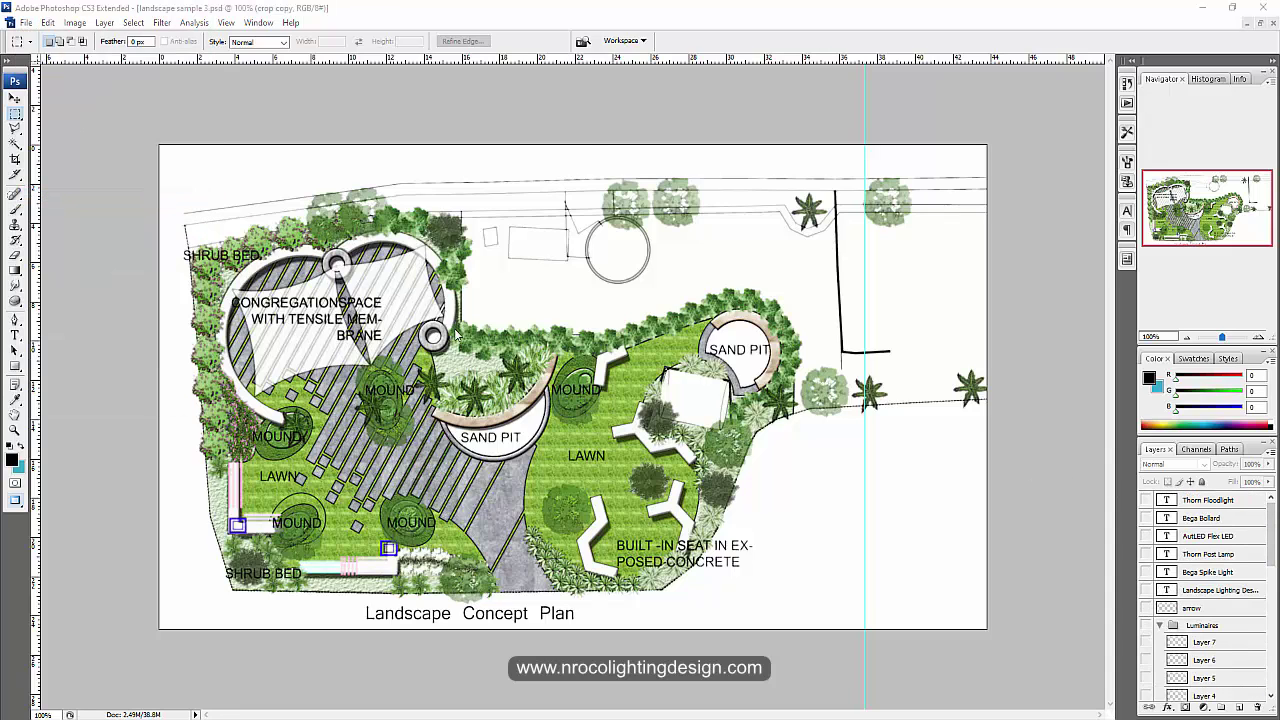
{"action": "left_click", "coordinate": [132, 161]}
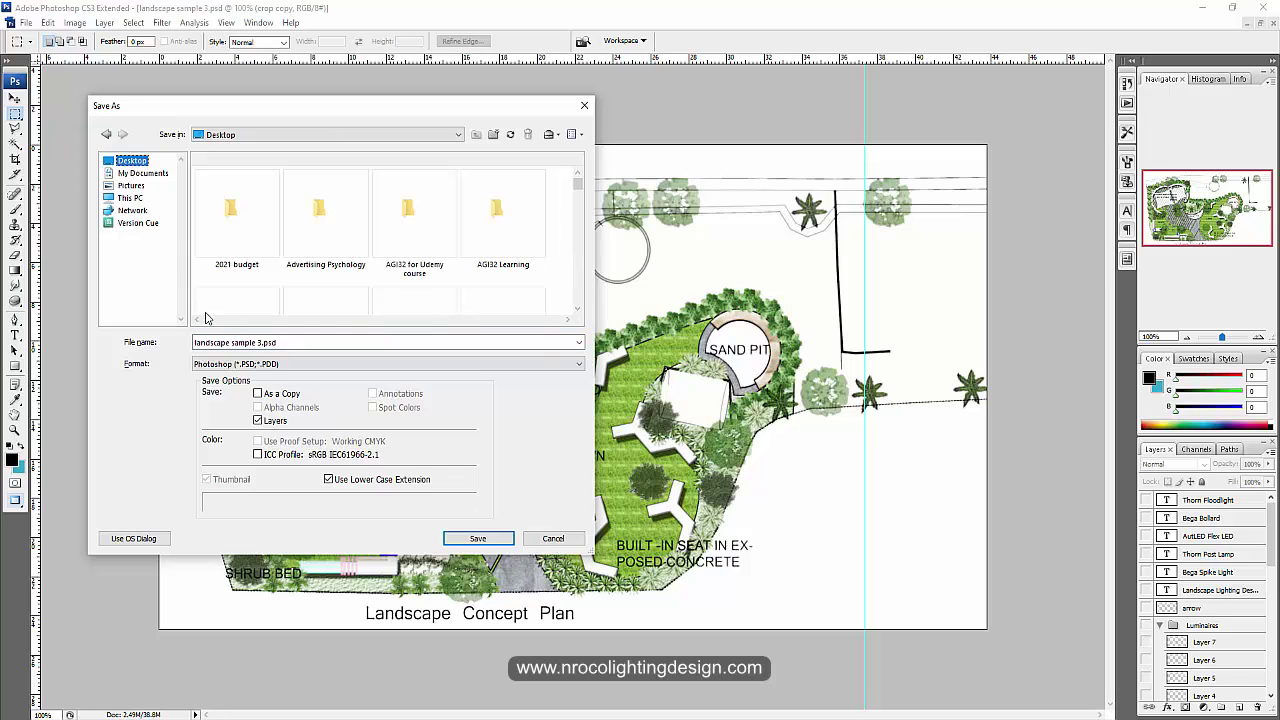
{"action": "type", "text": "t"}
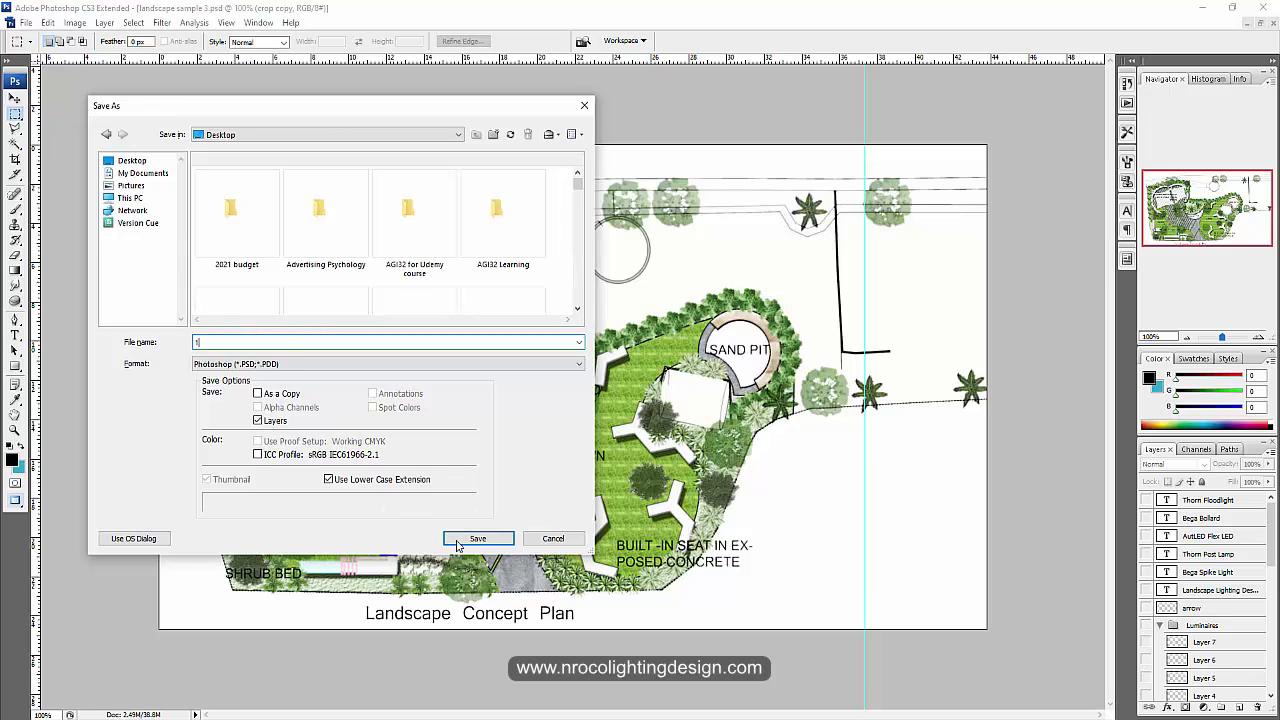
{"action": "left_click", "coordinate": [474, 539]}
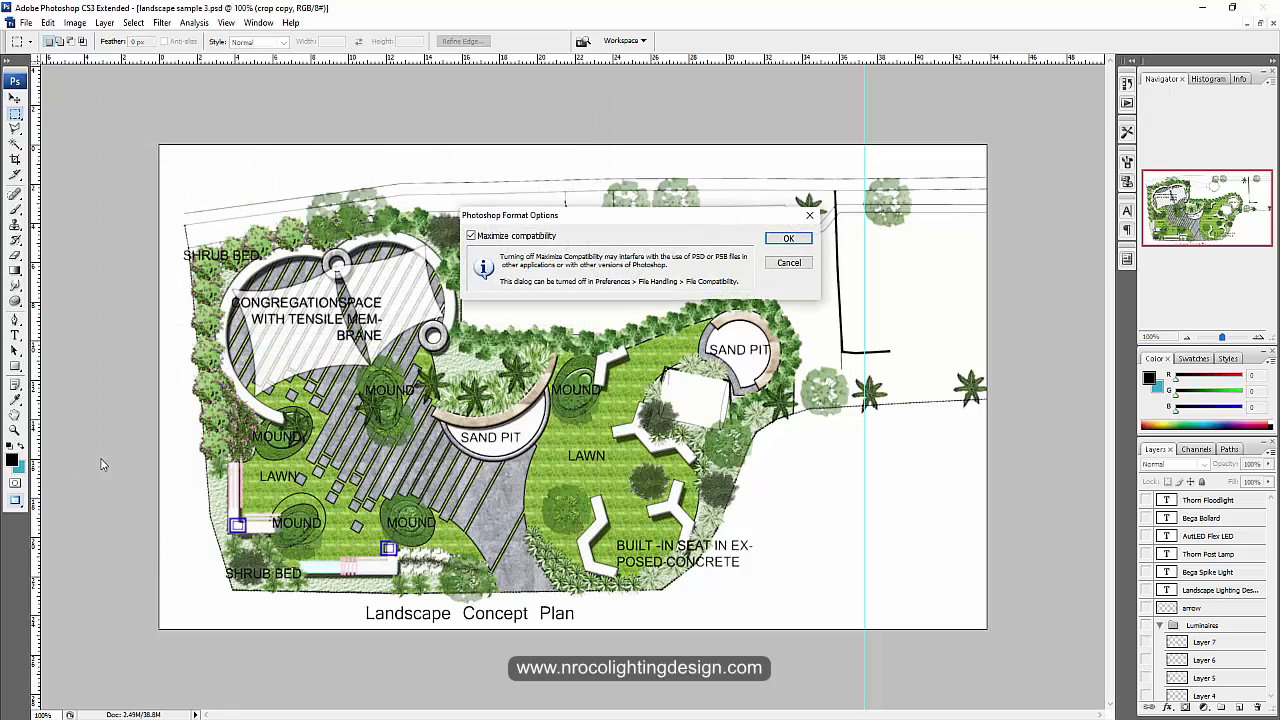
{"action": "left_click", "coordinate": [789, 238]}
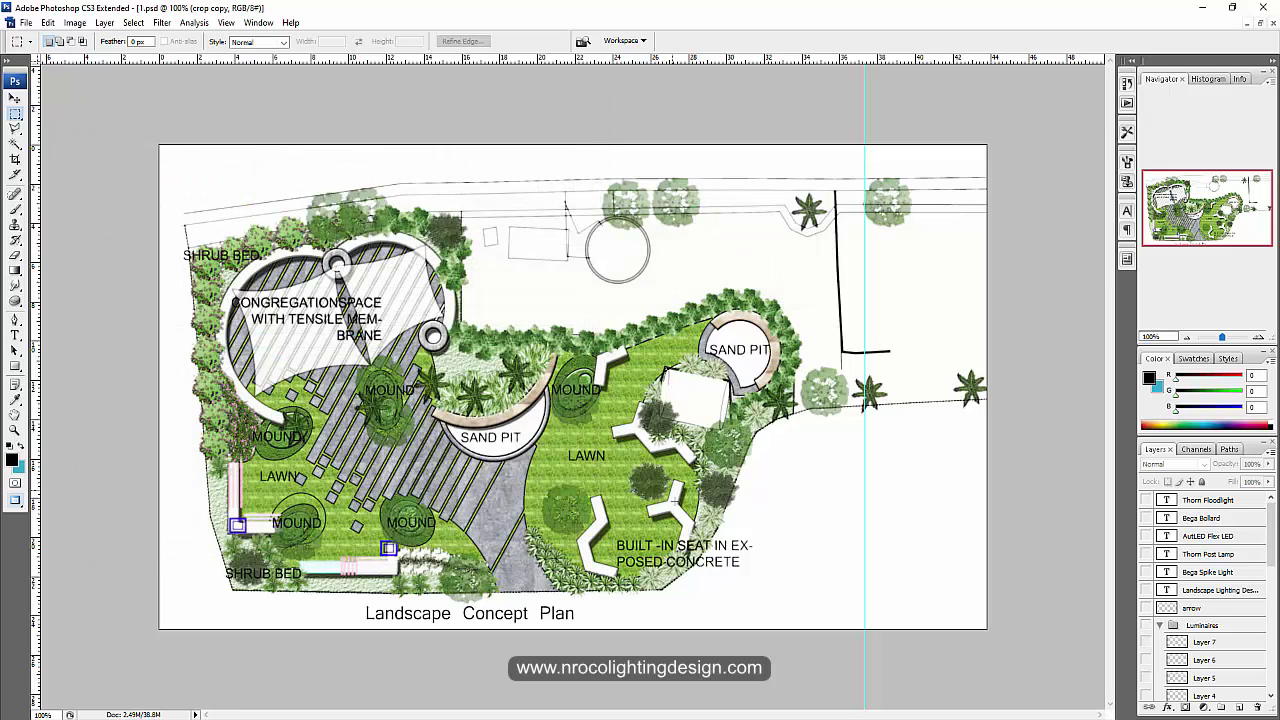
{"action": "left_click_drag", "start_coordinate": [1271, 533], "coordinate": [1271, 658]}
Step: Show the night overlay layer, briefly toggling the crop copy layer on and off
{"action": "left_click", "coordinate": [1146, 675]}
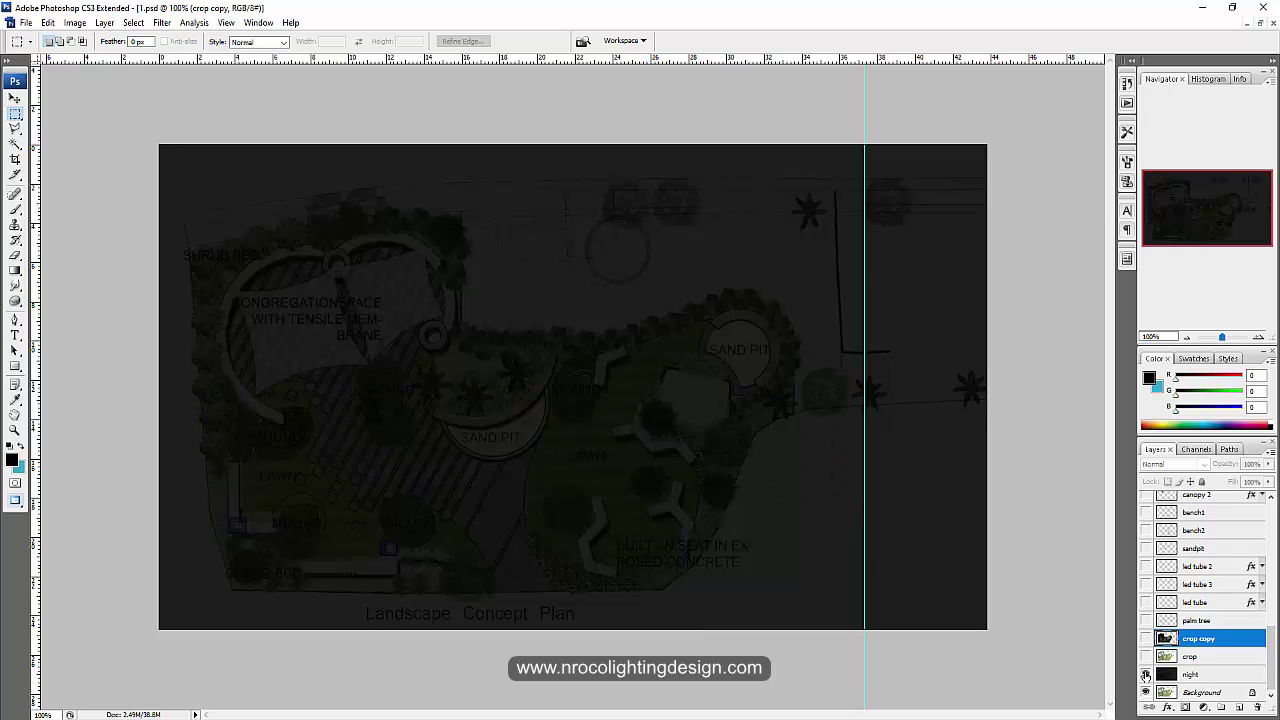
{"action": "left_click", "coordinate": [1146, 638]}
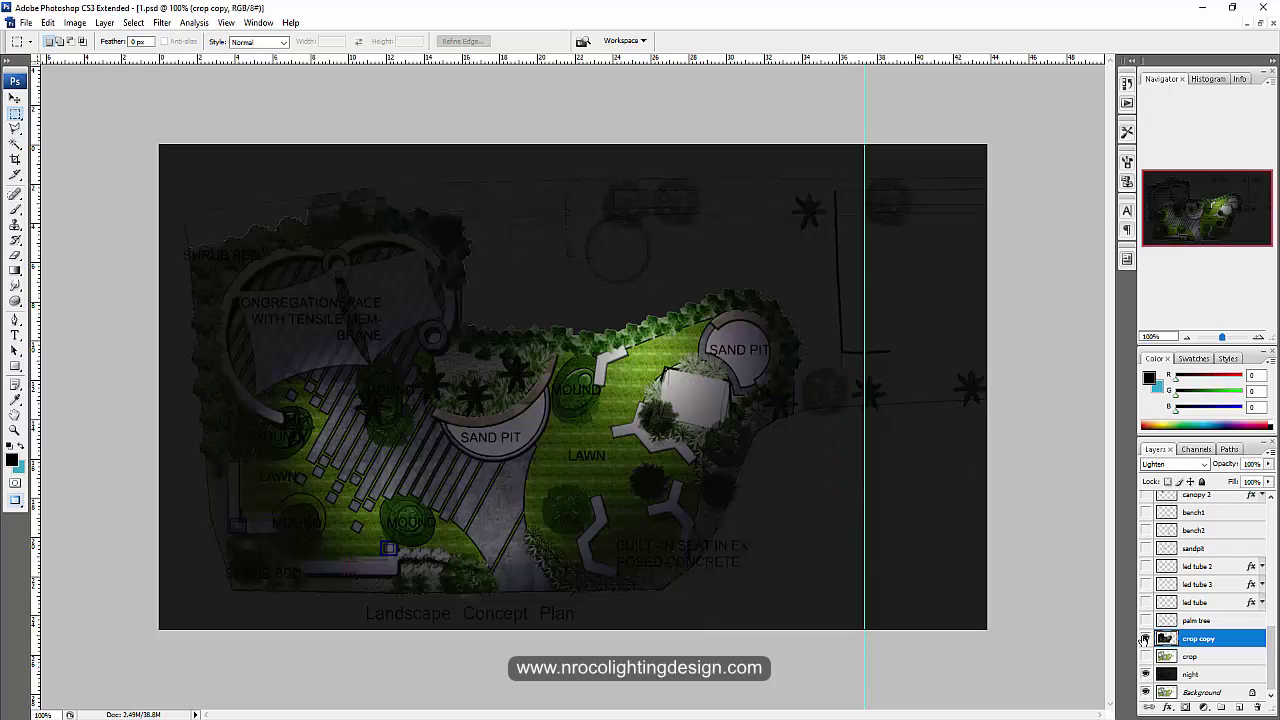
{"action": "left_click", "coordinate": [1146, 638]}
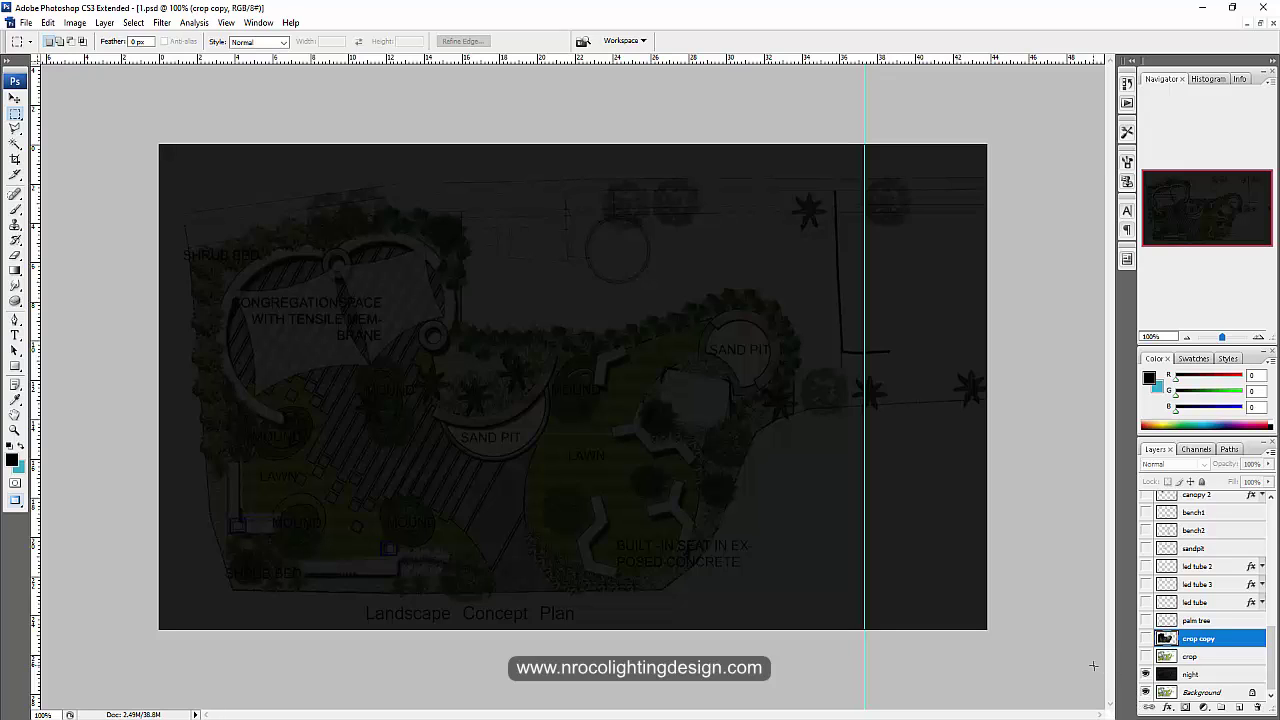
Step: Save the darkened plan as a JPEG copy named 2, accepting the quality settings
{"action": "left_click", "coordinate": [24, 22]}
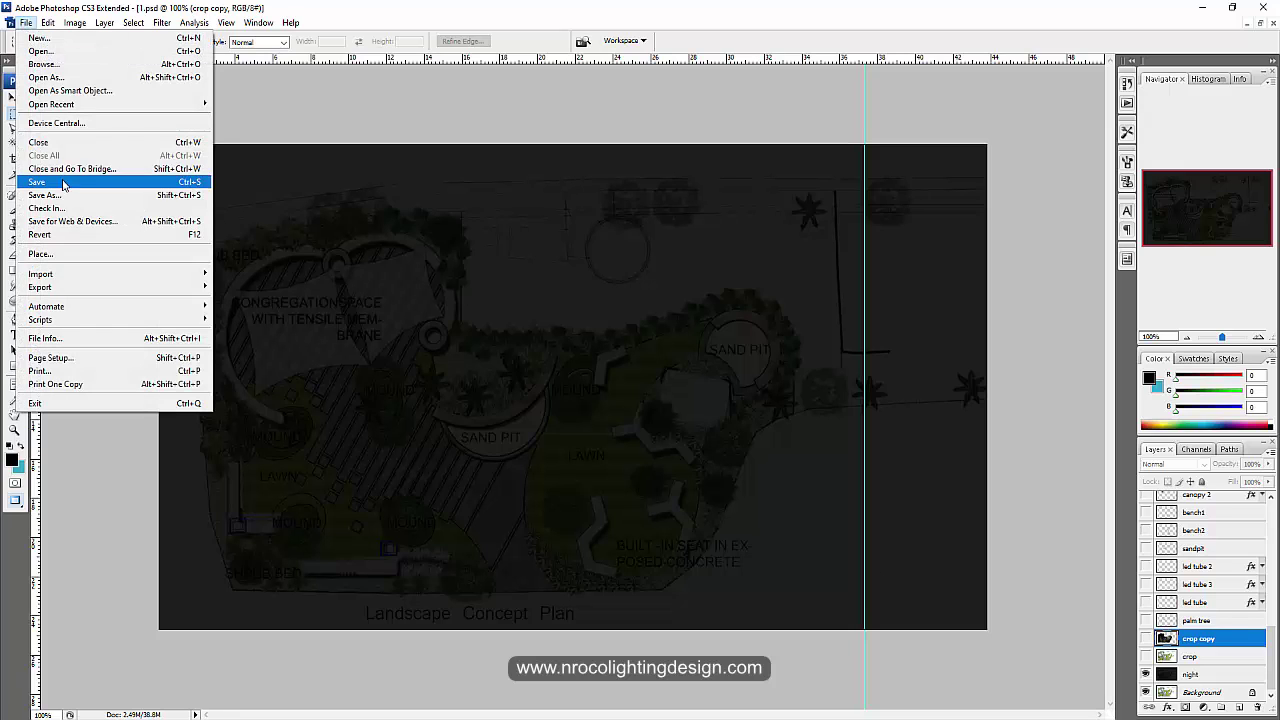
{"action": "left_click", "coordinate": [65, 180]}
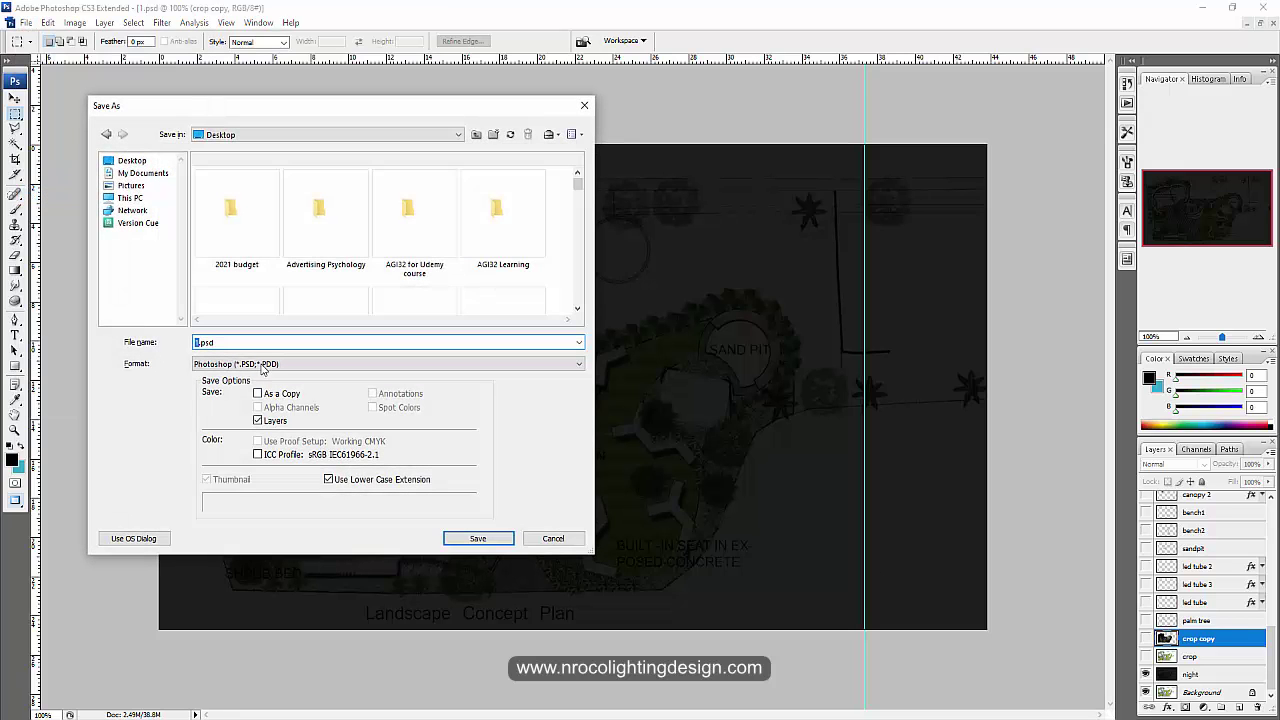
{"action": "left_click", "coordinate": [238, 363]}
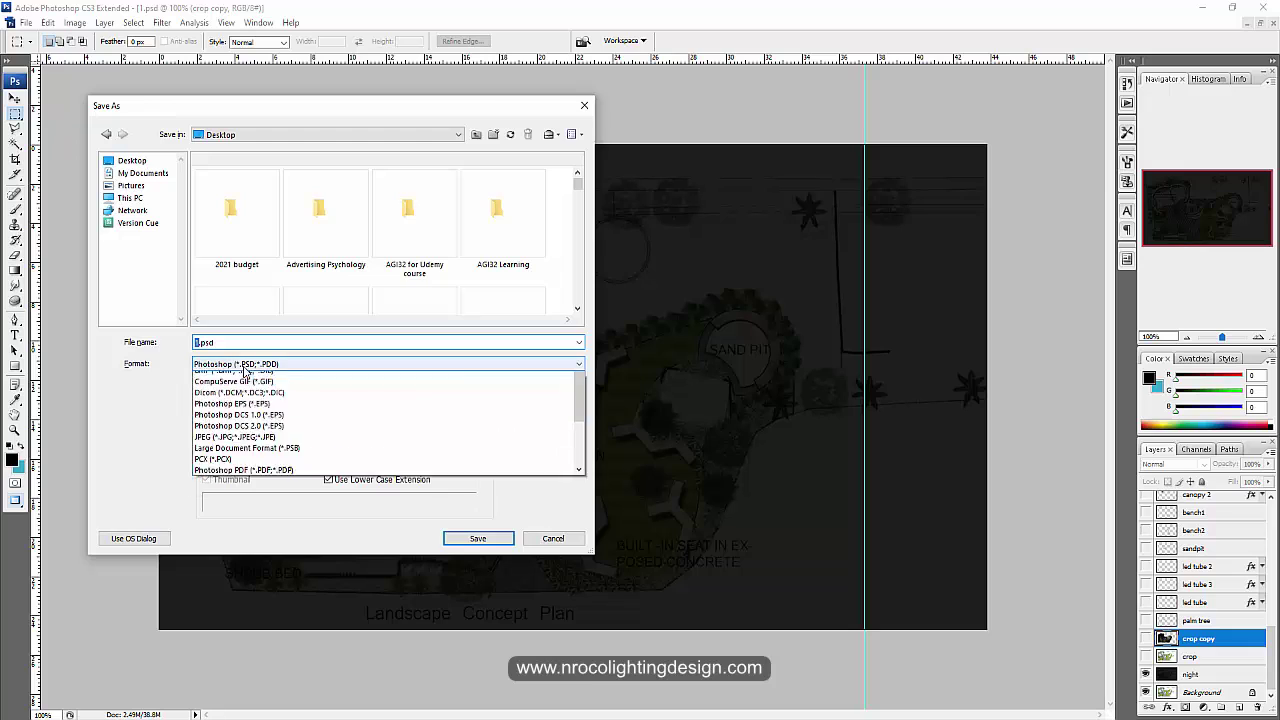
{"action": "left_click", "coordinate": [206, 456]}
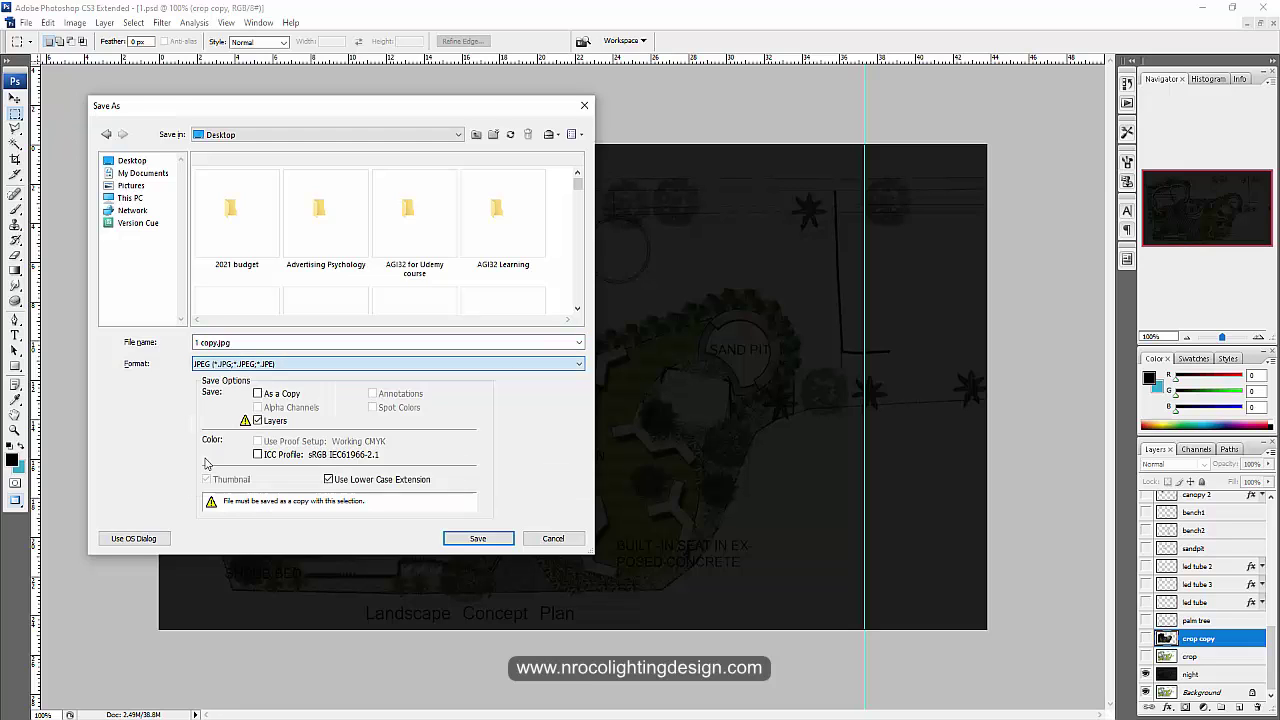
{"action": "double_click", "coordinate": [211, 343]}
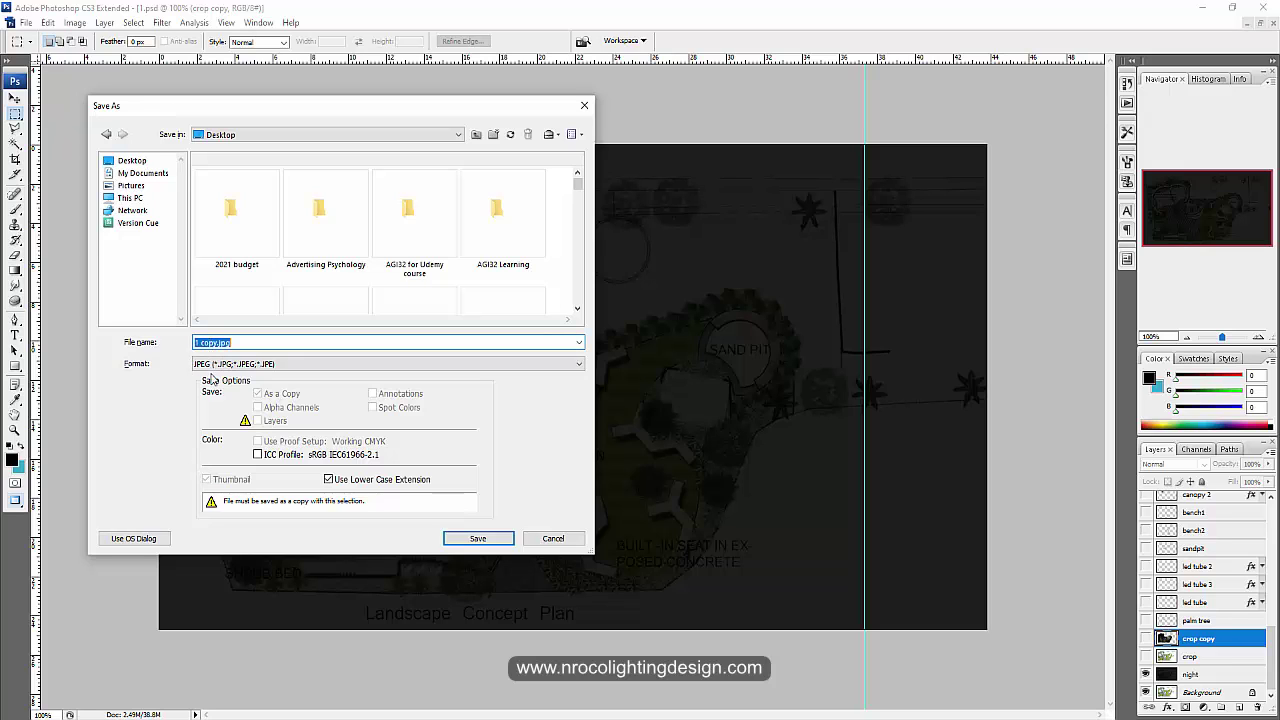
{"action": "type", "text": "2"}
{"action": "left_click", "coordinate": [458, 538]}
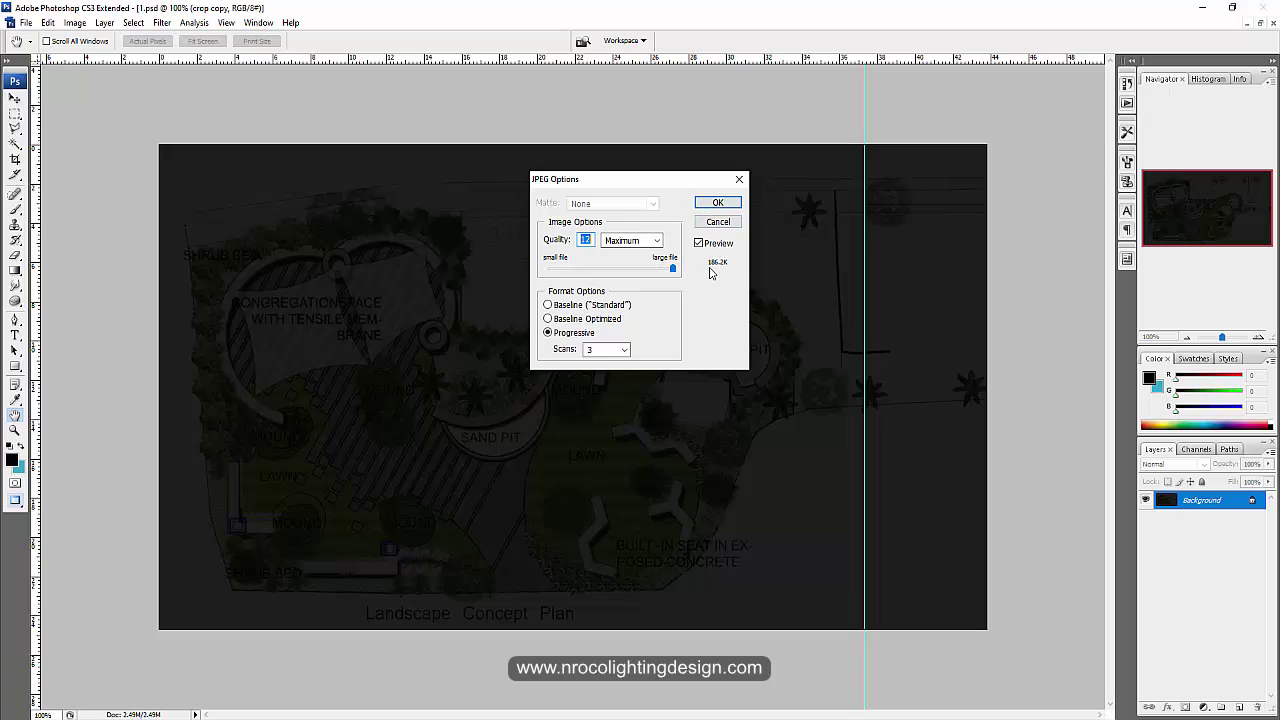
{"action": "left_click", "coordinate": [710, 205]}
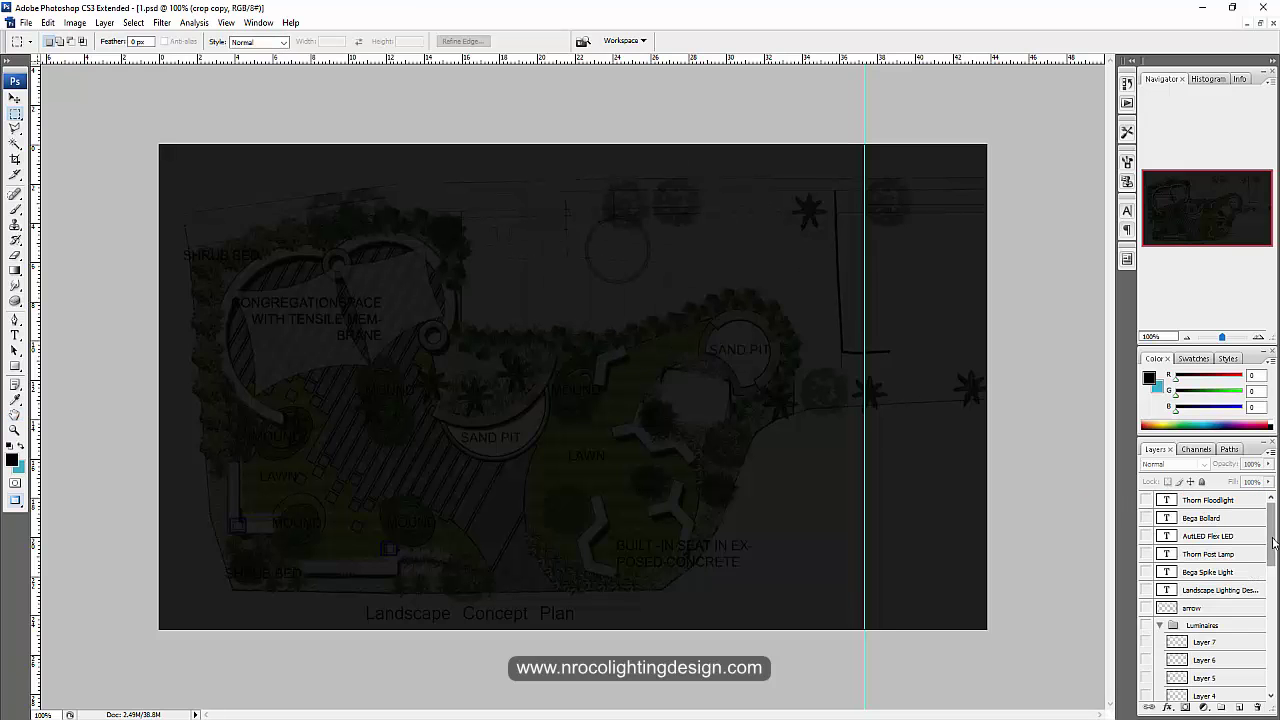
Step: Hide the night layer and save the daytime plan as a JPEG named 1
{"action": "left_click", "coordinate": [1271, 693]}
{"action": "left_click", "coordinate": [1146, 674]}
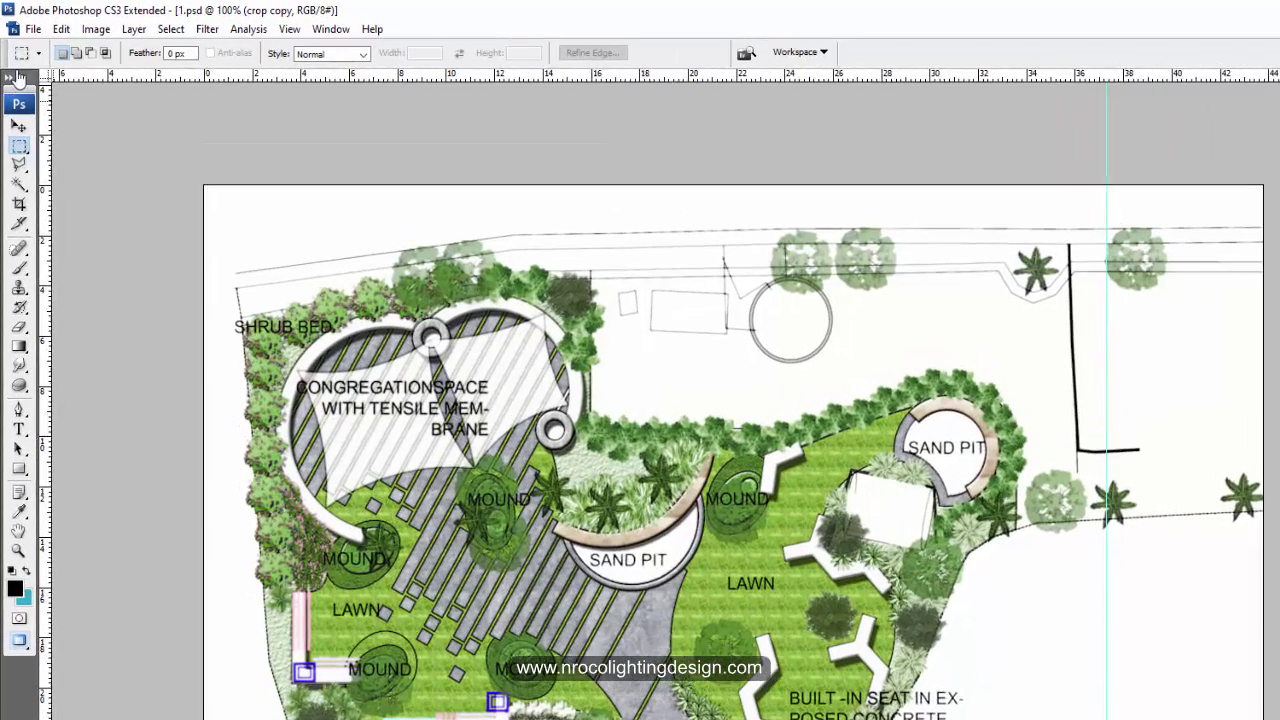
{"action": "left_click", "coordinate": [26, 23]}
{"action": "left_click", "coordinate": [78, 254]}
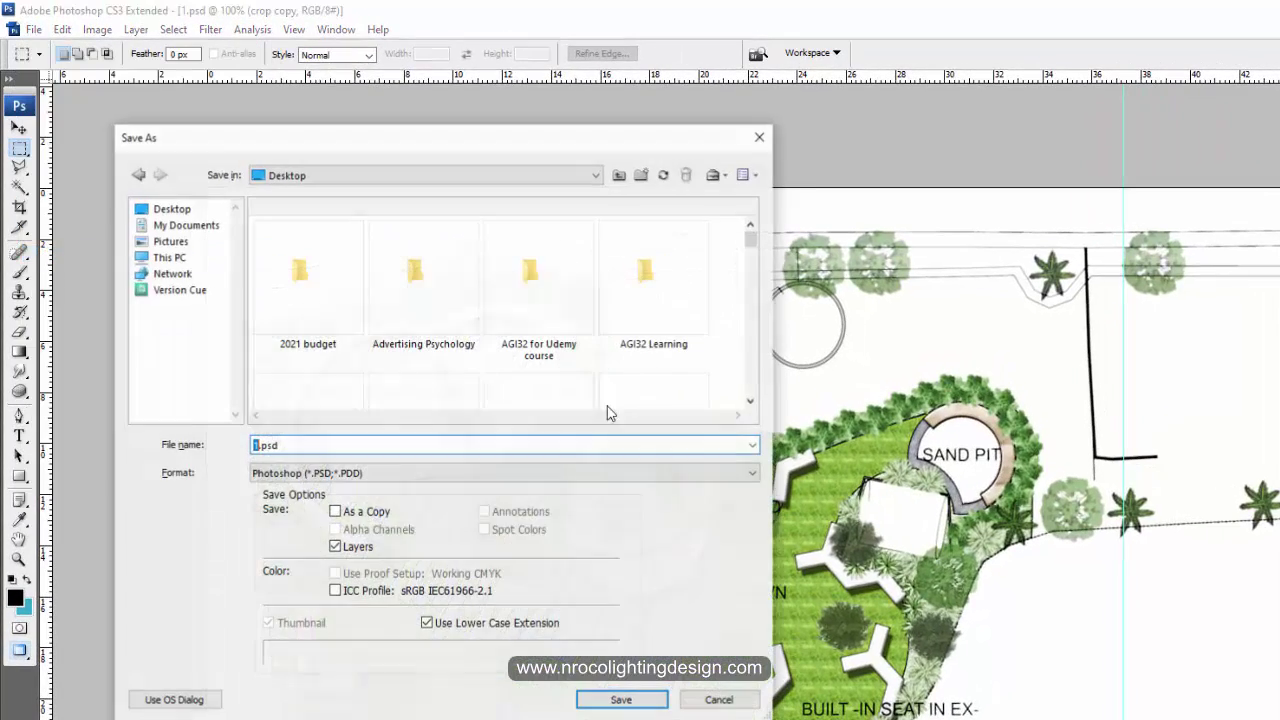
{"action": "left_click", "coordinate": [378, 478]}
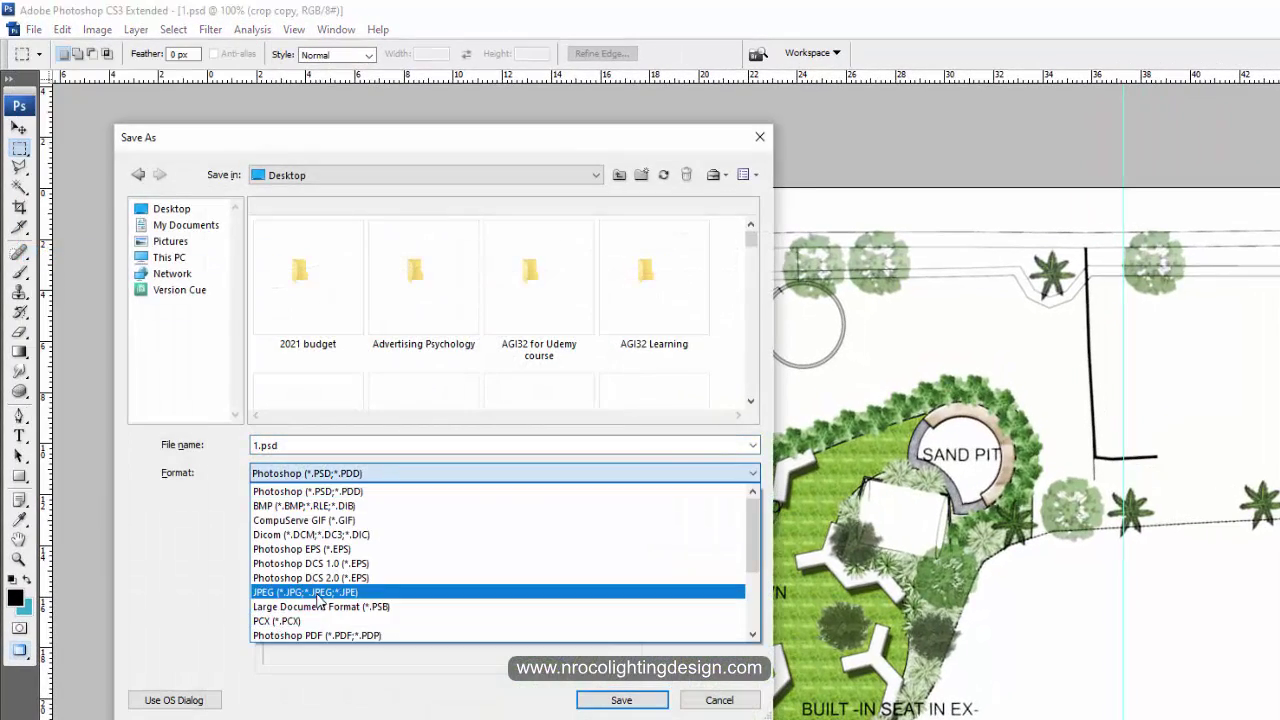
{"action": "left_click", "coordinate": [320, 592]}
{"action": "double_click", "coordinate": [300, 445]}
{"action": "type", "text": "1"}
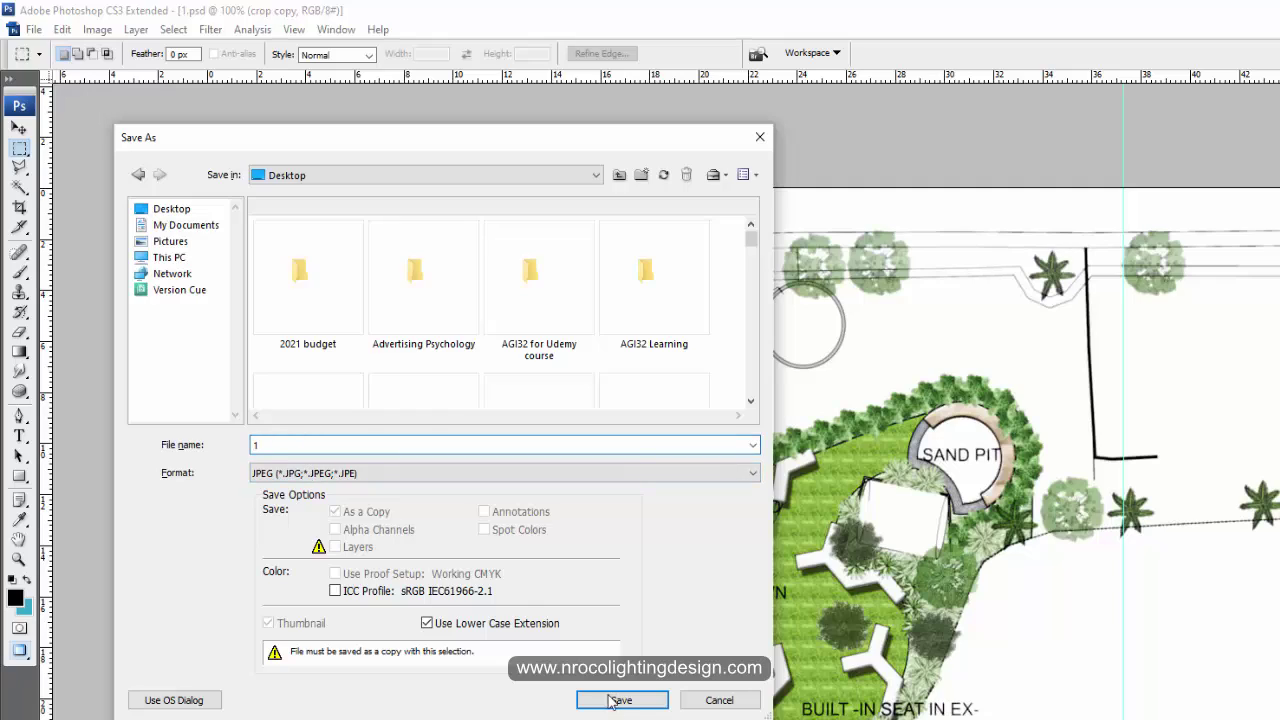
{"action": "left_click", "coordinate": [615, 698]}
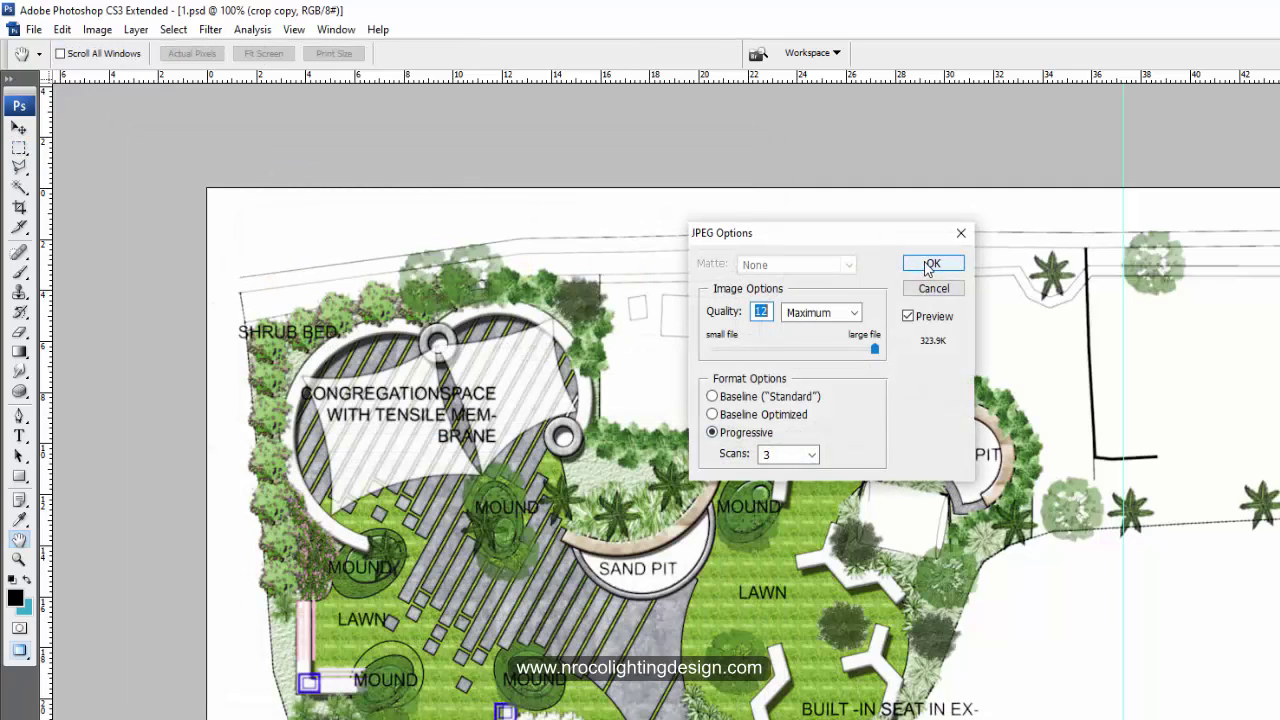
{"action": "left_click", "coordinate": [929, 265]}
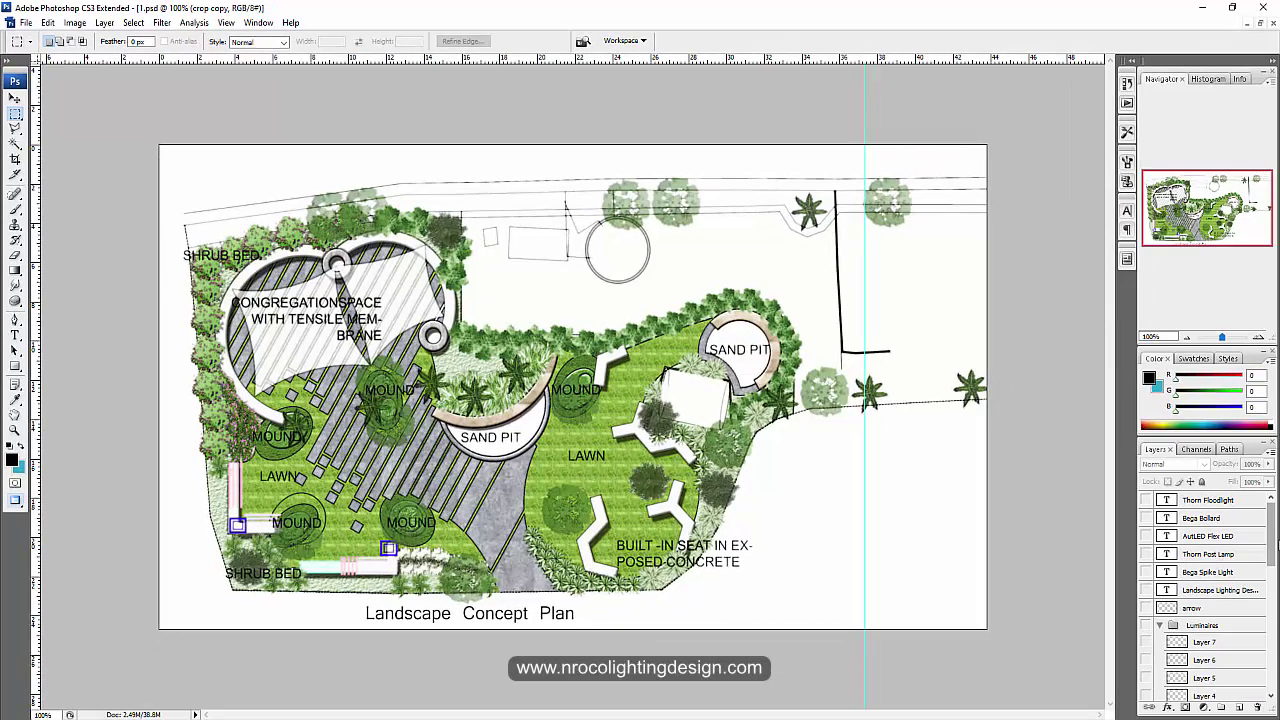
Step: Turn on the canopy 1, night, canopy 2 and Thorn Floodlight picture layers
{"action": "left_click_drag", "start_coordinate": [1278, 543], "coordinate": [1272, 607]}
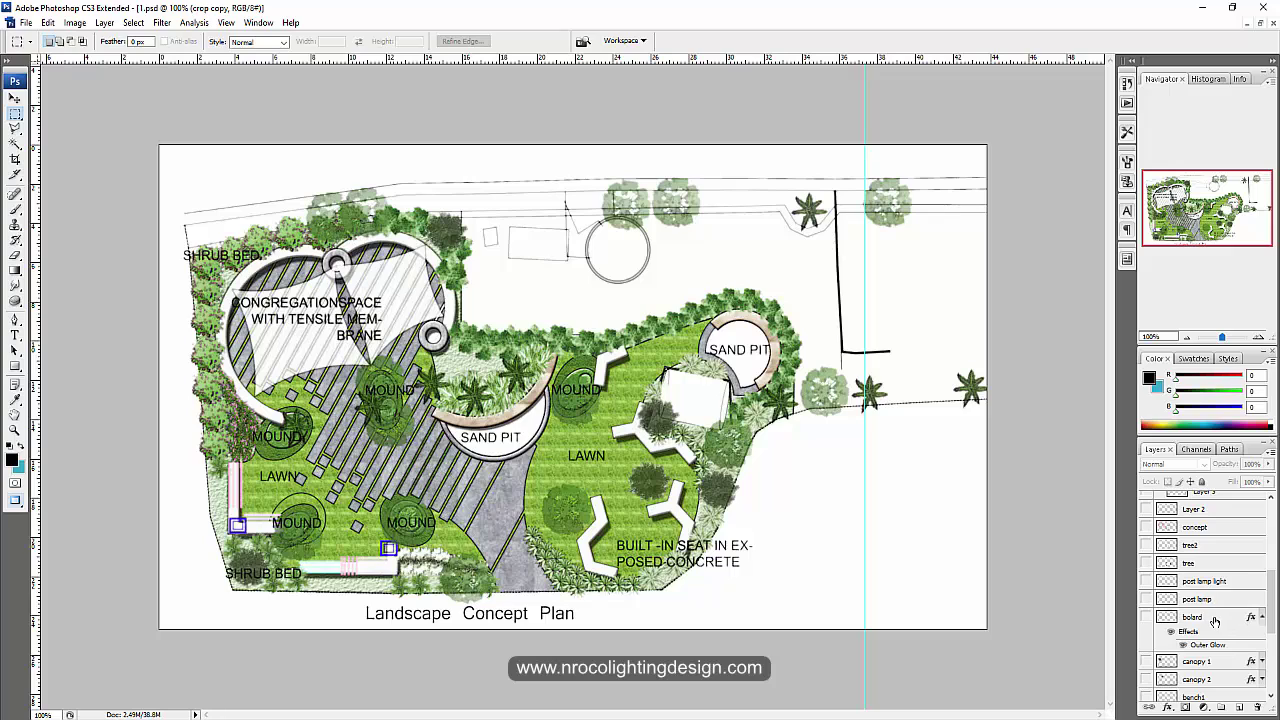
{"action": "scroll", "coordinate": [1262, 617], "scroll_direction": "down", "scroll_amount": 3}
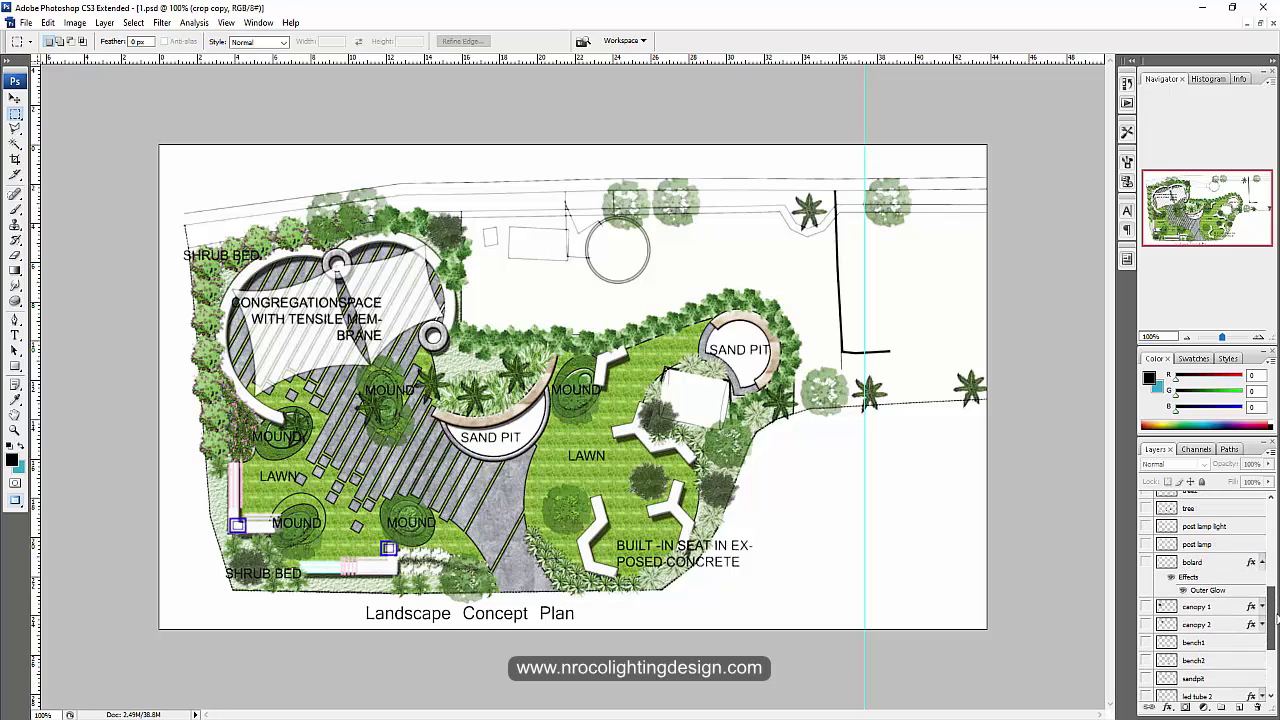
{"action": "left_click", "coordinate": [1146, 607]}
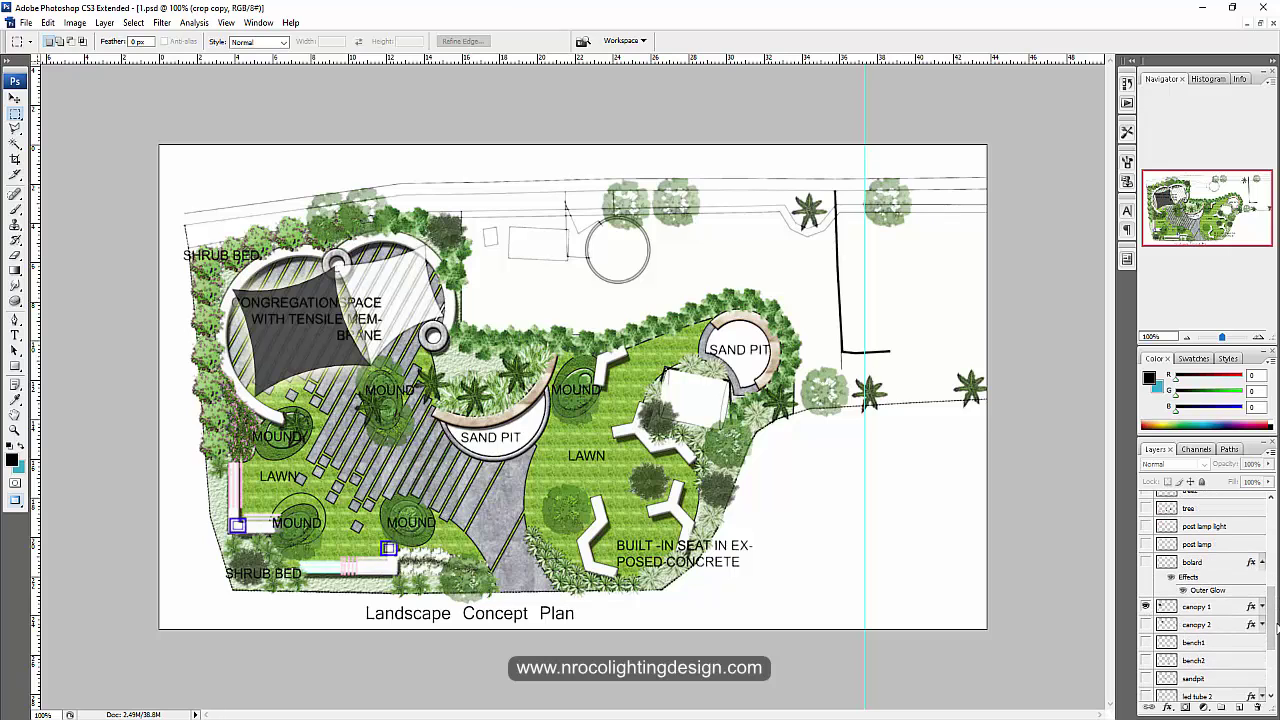
{"action": "scroll", "coordinate": [1274, 628], "scroll_direction": "down", "scroll_amount": 5}
{"action": "left_click", "coordinate": [1146, 674]}
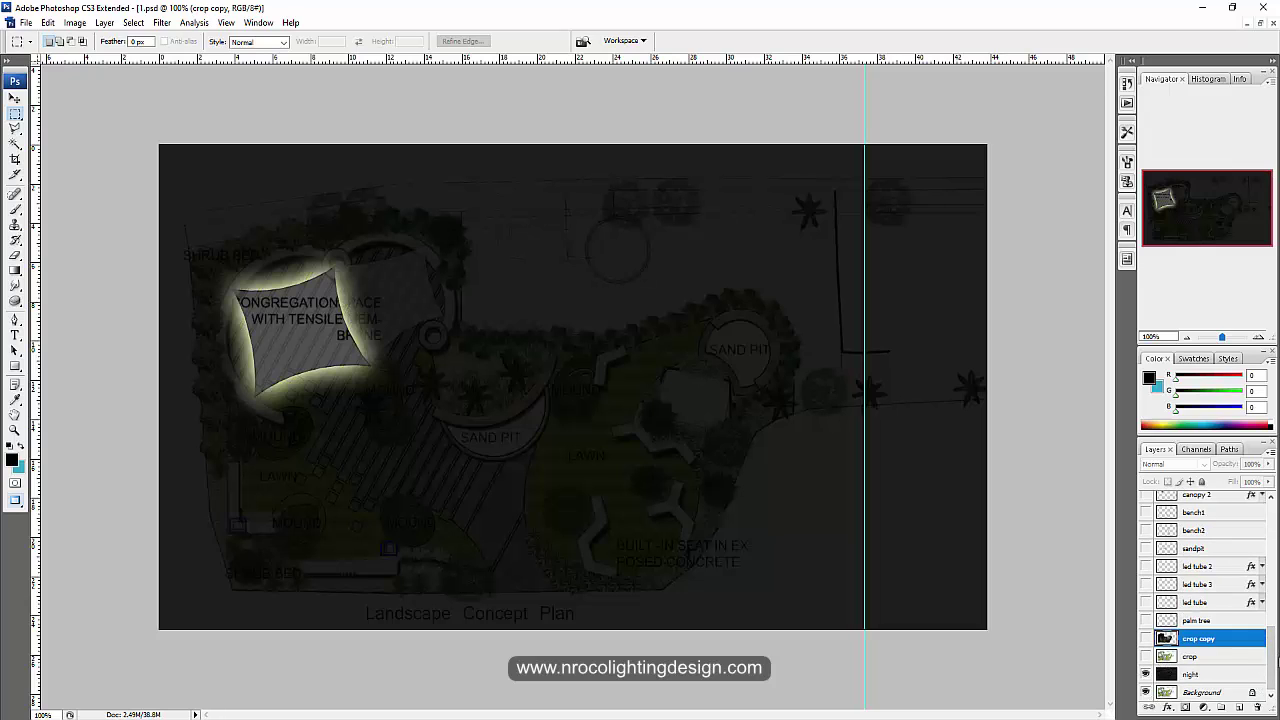
{"action": "left_click_drag", "start_coordinate": [1274, 660], "coordinate": [1274, 650]}
{"action": "left_click", "coordinate": [1146, 525]}
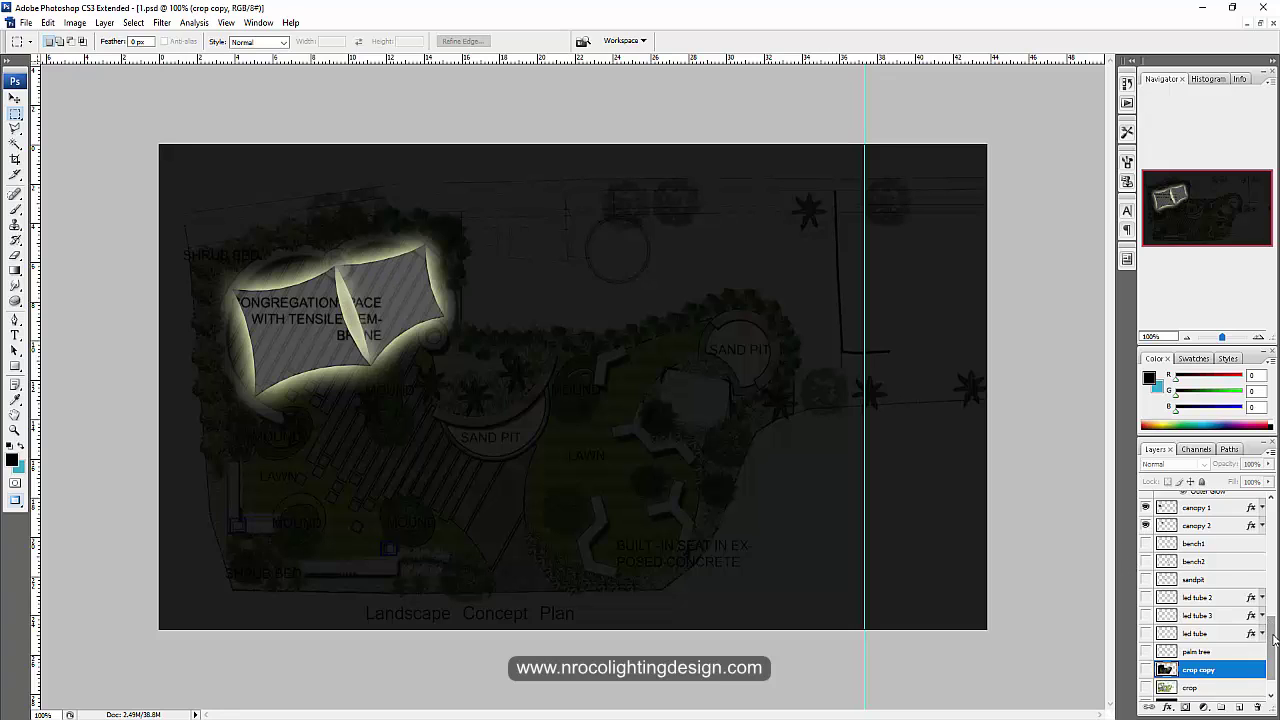
{"action": "left_click_drag", "start_coordinate": [1276, 640], "coordinate": [1276, 552]}
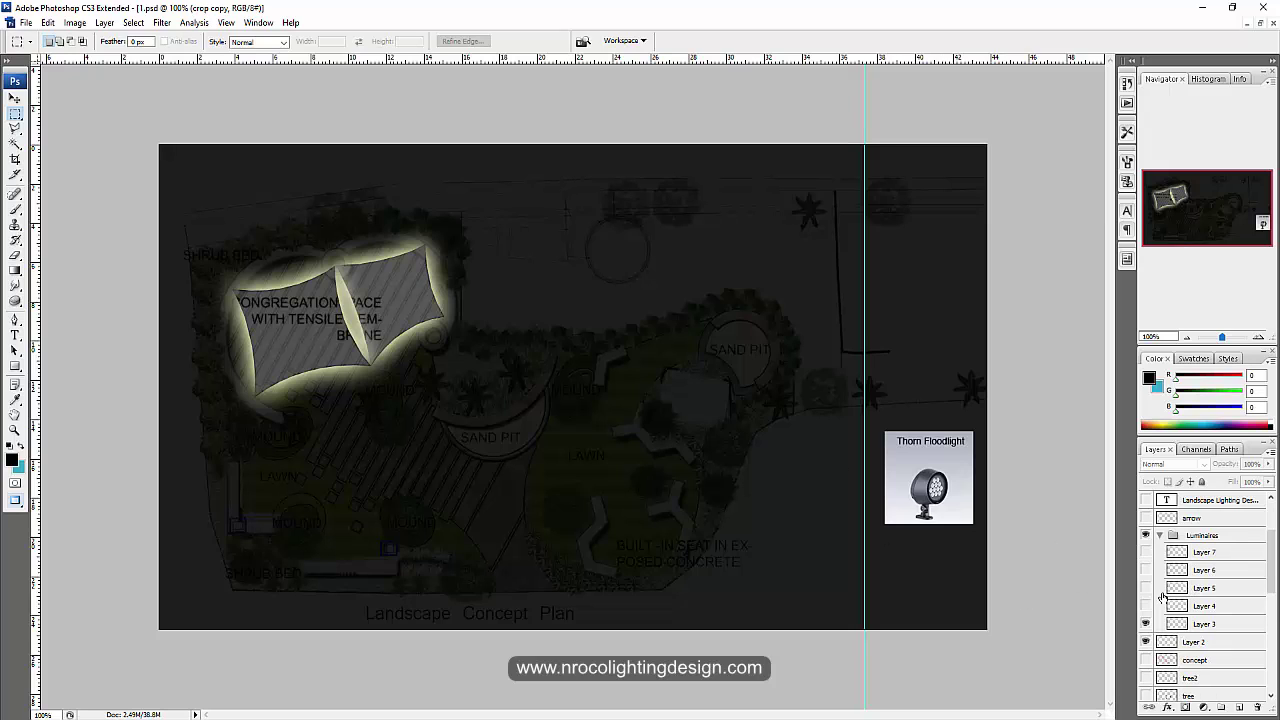
{"action": "left_click", "coordinate": [1146, 625]}
{"action": "left_click", "coordinate": [1145, 625]}
Step: Hide the guide line over the plan with View > Extras
{"action": "left_click", "coordinate": [226, 24]}
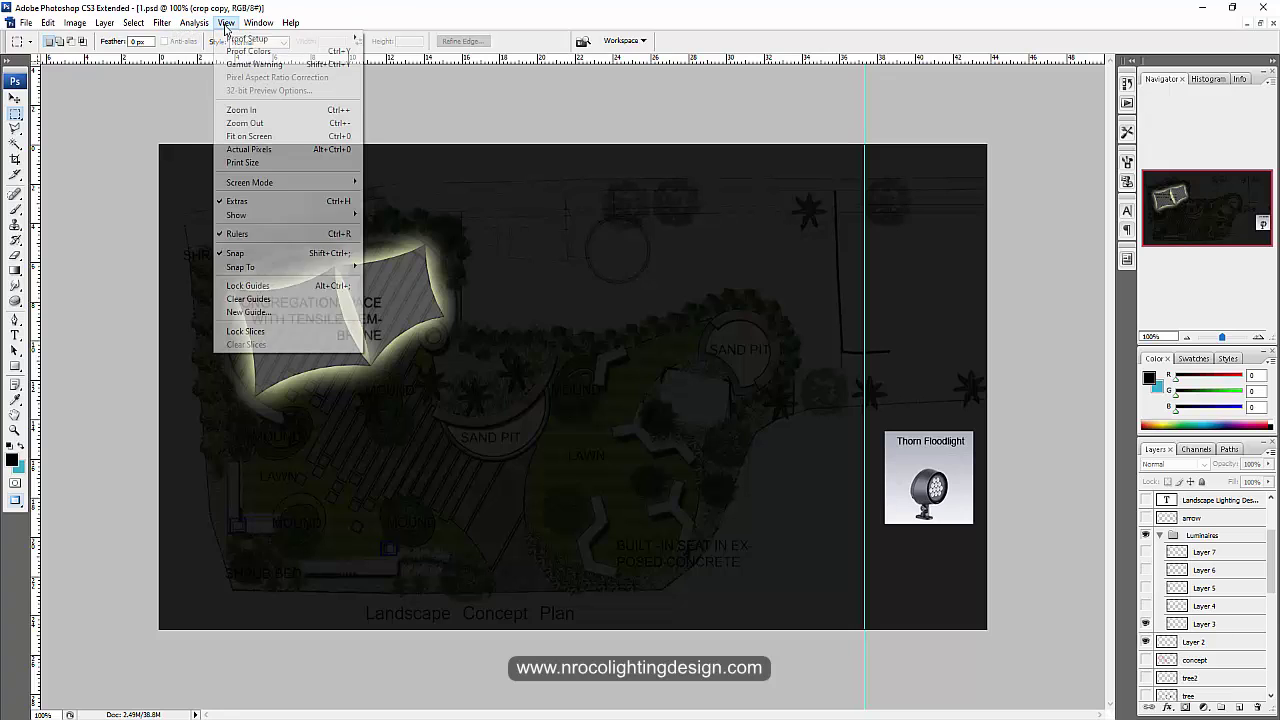
{"action": "left_click", "coordinate": [218, 203]}
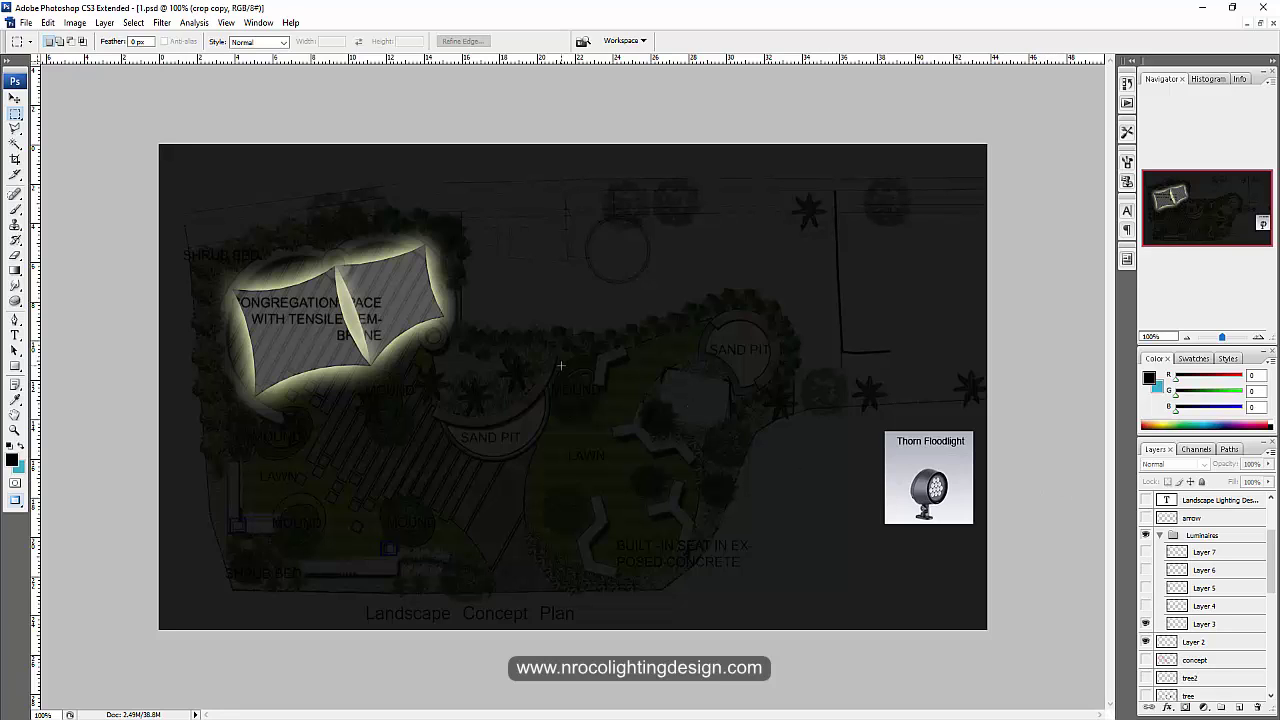
{"action": "left_click", "coordinate": [25, 22]}
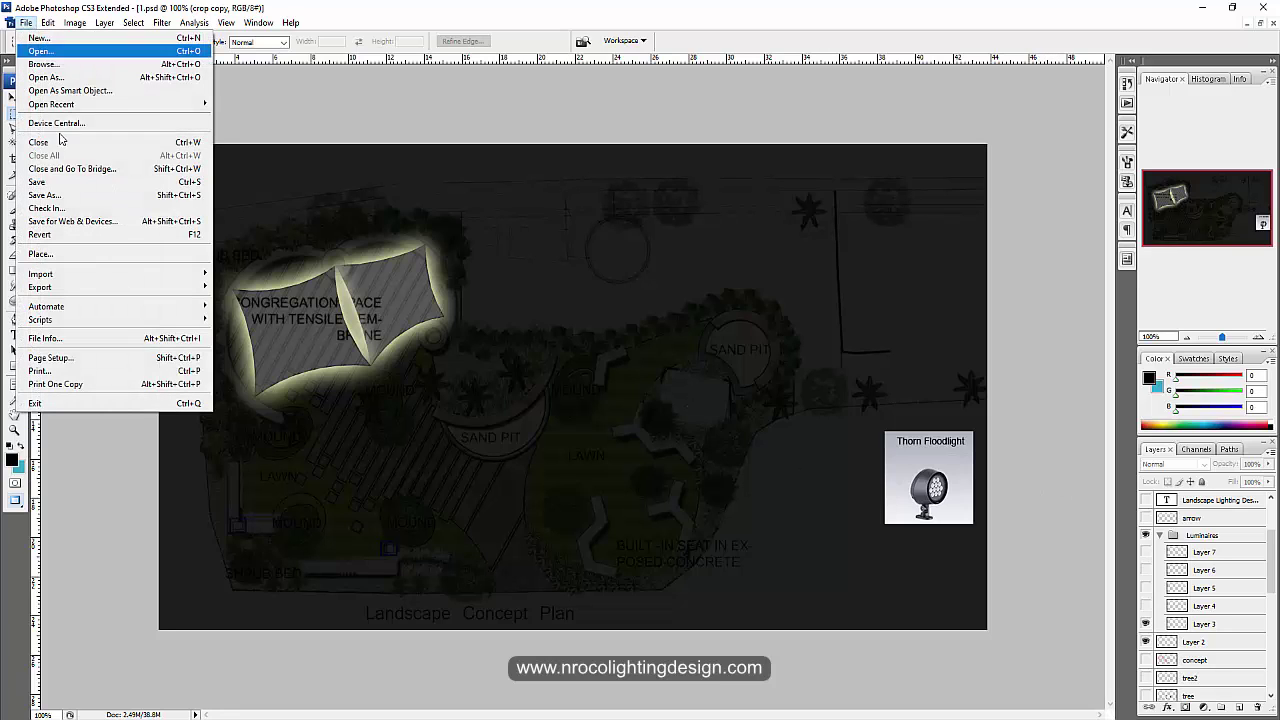
Step: Save the night plan with glowing canopies as a JPEG copy named 3
{"action": "left_click", "coordinate": [67, 195]}
{"action": "left_click", "coordinate": [242, 364]}
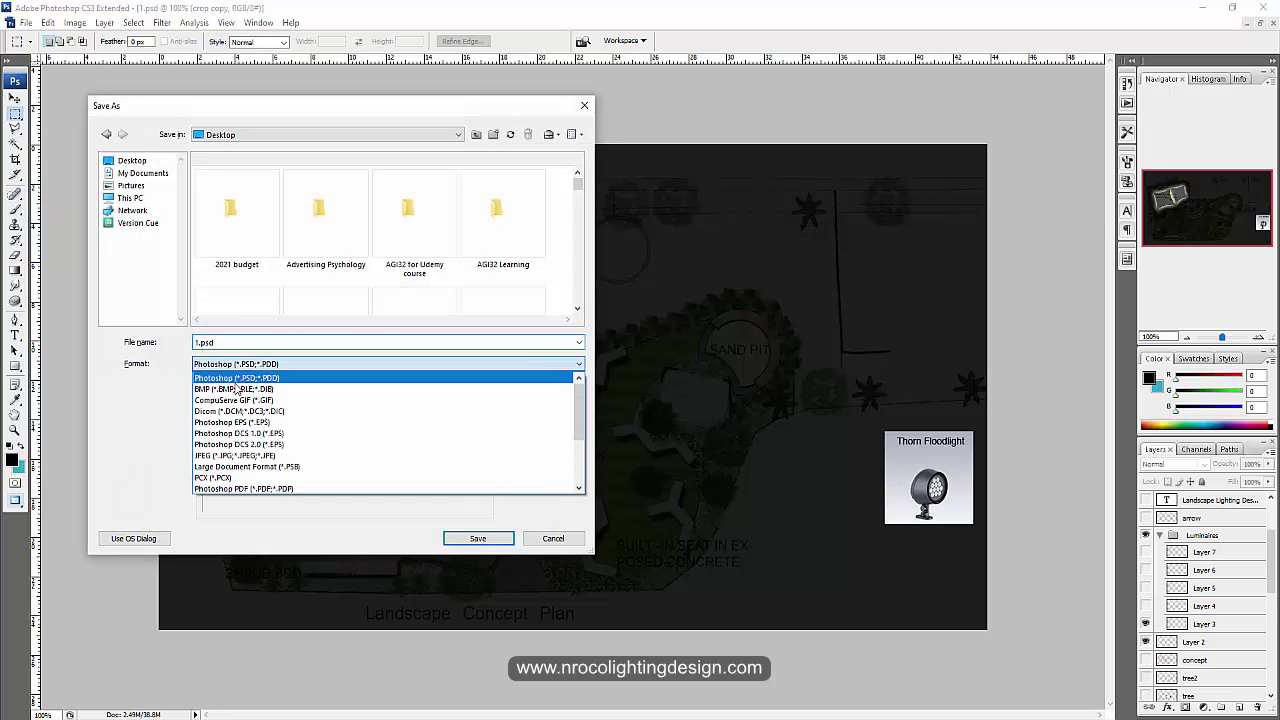
{"action": "left_click", "coordinate": [235, 455]}
{"action": "left_click", "coordinate": [232, 342]}
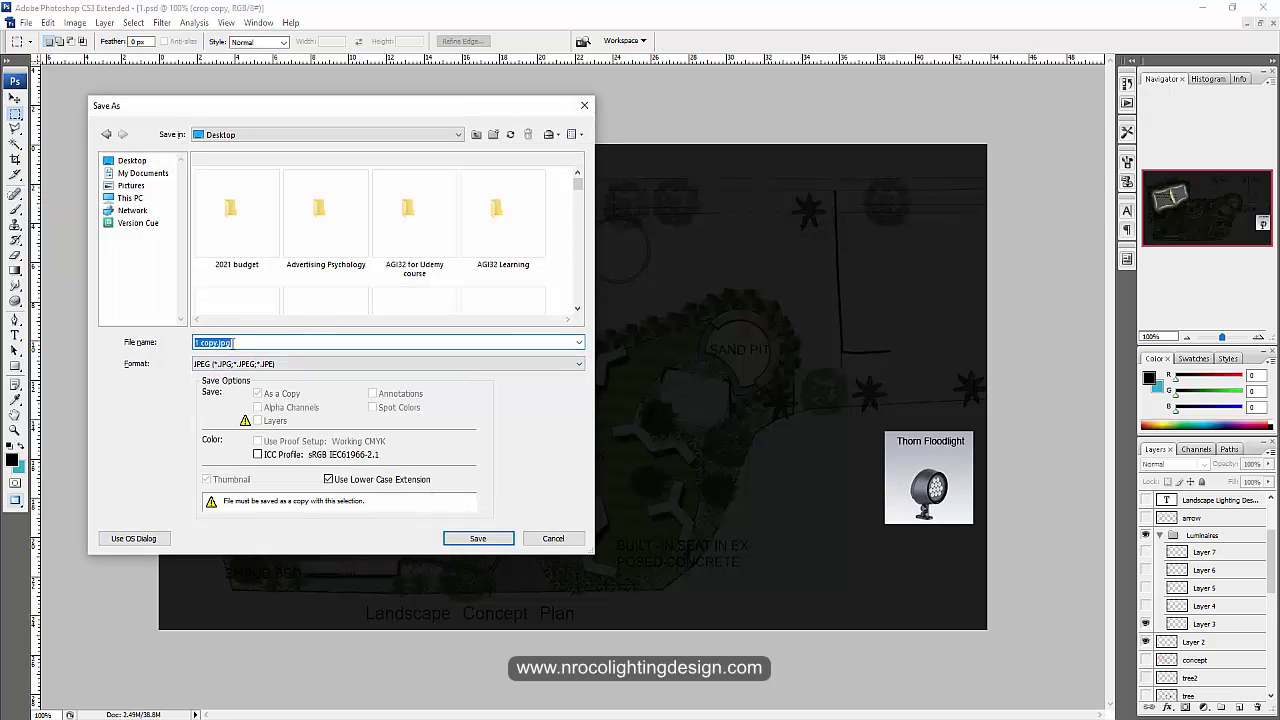
{"action": "type", "text": "3"}
{"action": "left_click", "coordinate": [486, 538]}
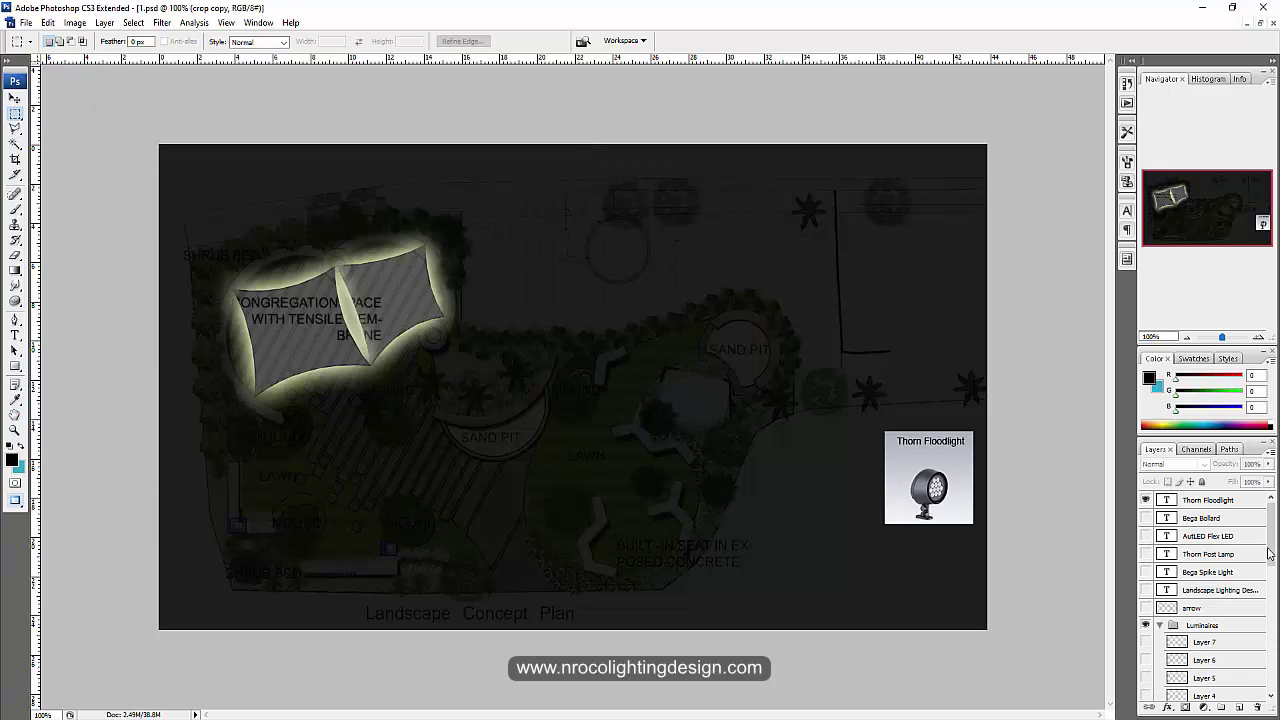
Step: Turn on Layer 7's bollard picture and the bolard lights layer, leaving crop copy hidden
{"action": "scroll", "coordinate": [1274, 560], "scroll_direction": "down", "scroll_amount": 3}
{"action": "scroll", "coordinate": [1215, 576], "scroll_direction": "down", "scroll_amount": 1}
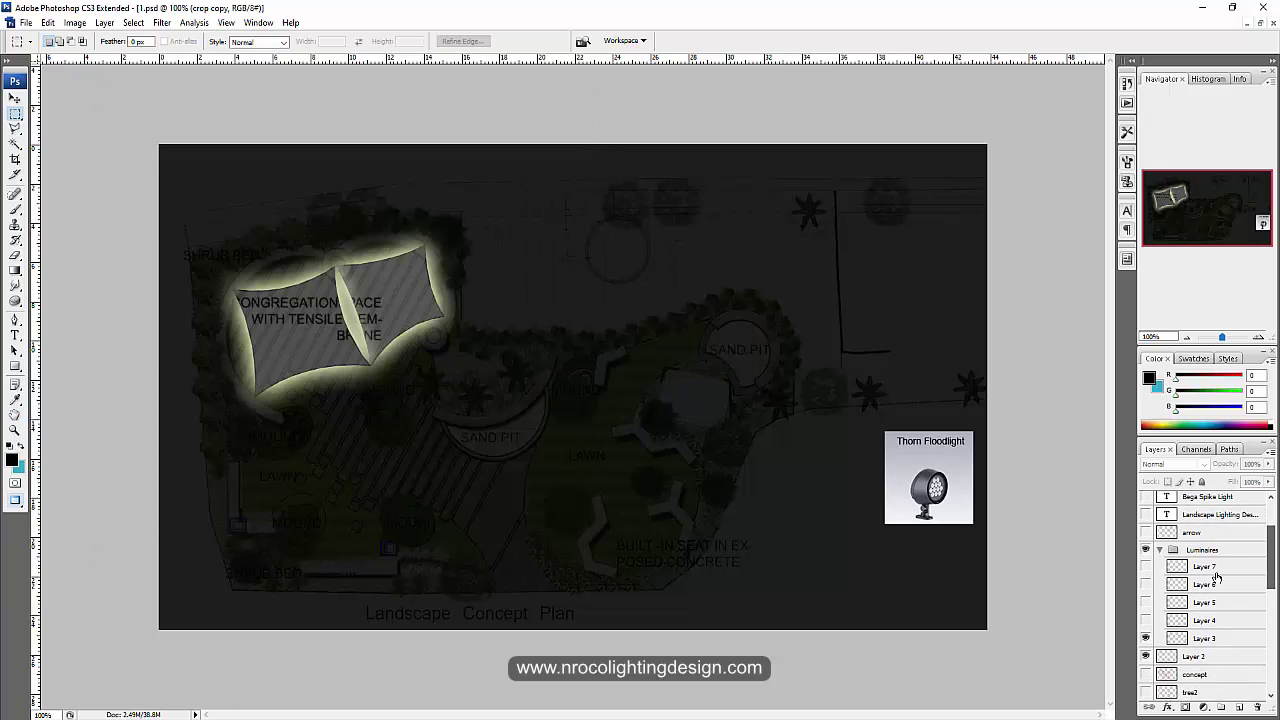
{"action": "left_click", "coordinate": [1150, 568]}
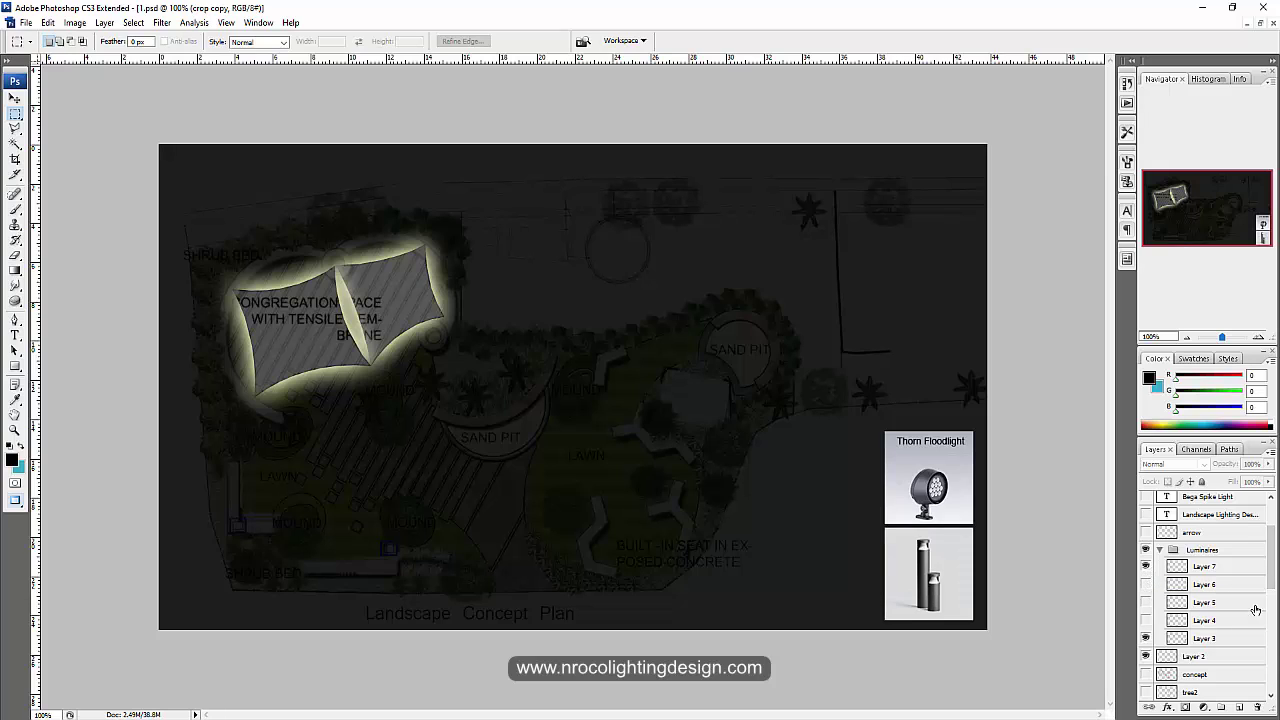
{"action": "scroll", "coordinate": [1272, 577], "scroll_direction": "down", "scroll_amount": 3}
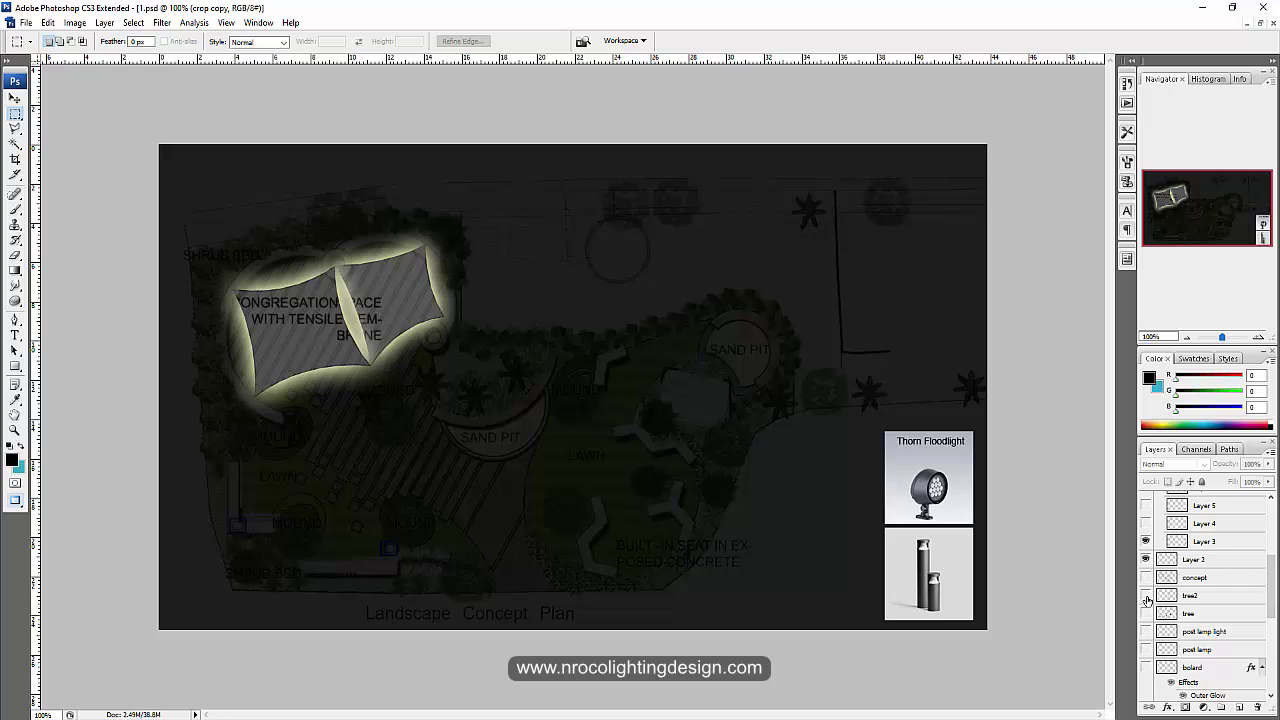
{"action": "left_click", "coordinate": [1146, 667]}
{"action": "scroll", "coordinate": [1272, 597], "scroll_direction": "down", "scroll_amount": 4}
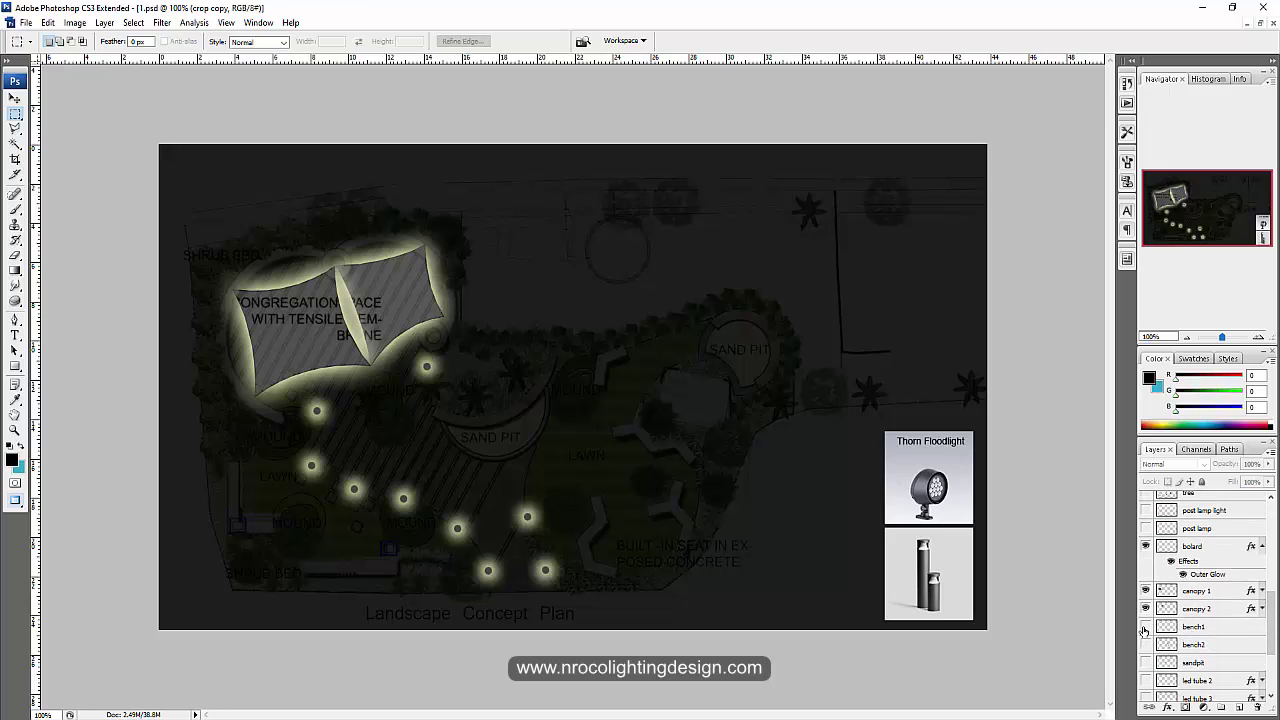
{"action": "scroll", "coordinate": [1145, 640], "scroll_direction": "down", "scroll_amount": 3}
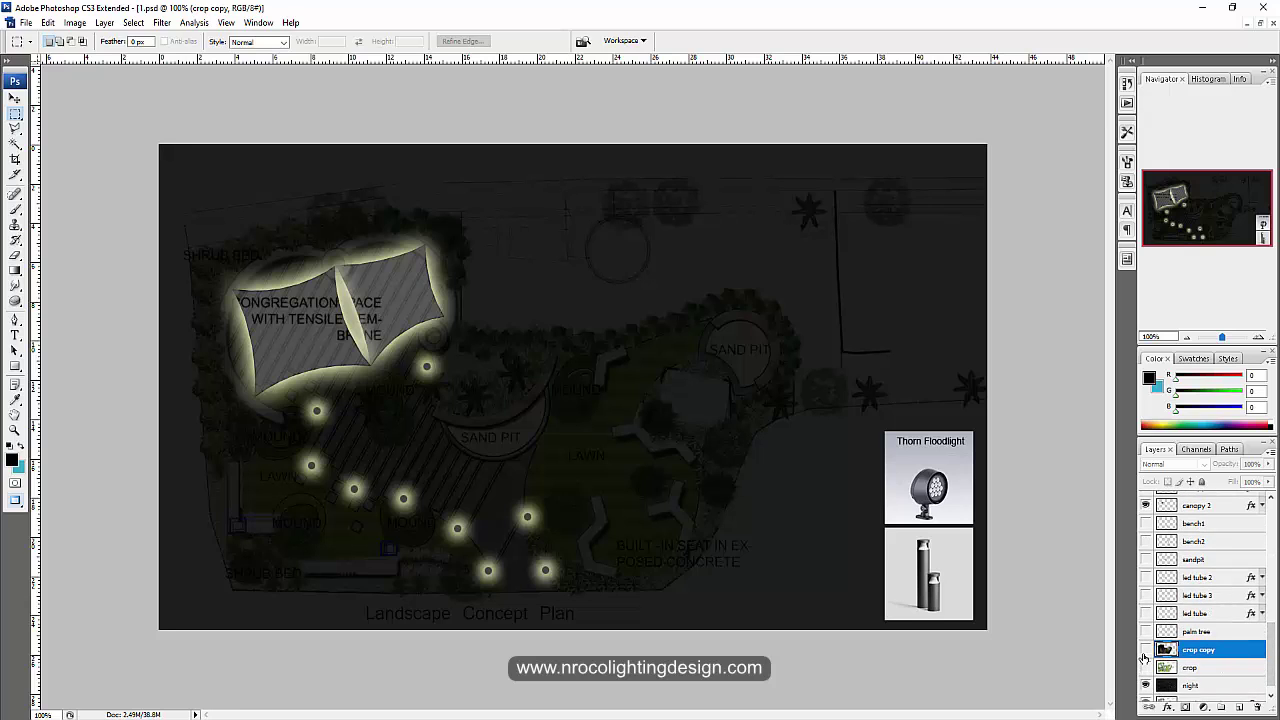
{"action": "left_click", "coordinate": [1146, 650]}
{"action": "left_click", "coordinate": [1146, 650]}
{"action": "left_click", "coordinate": [24, 22]}
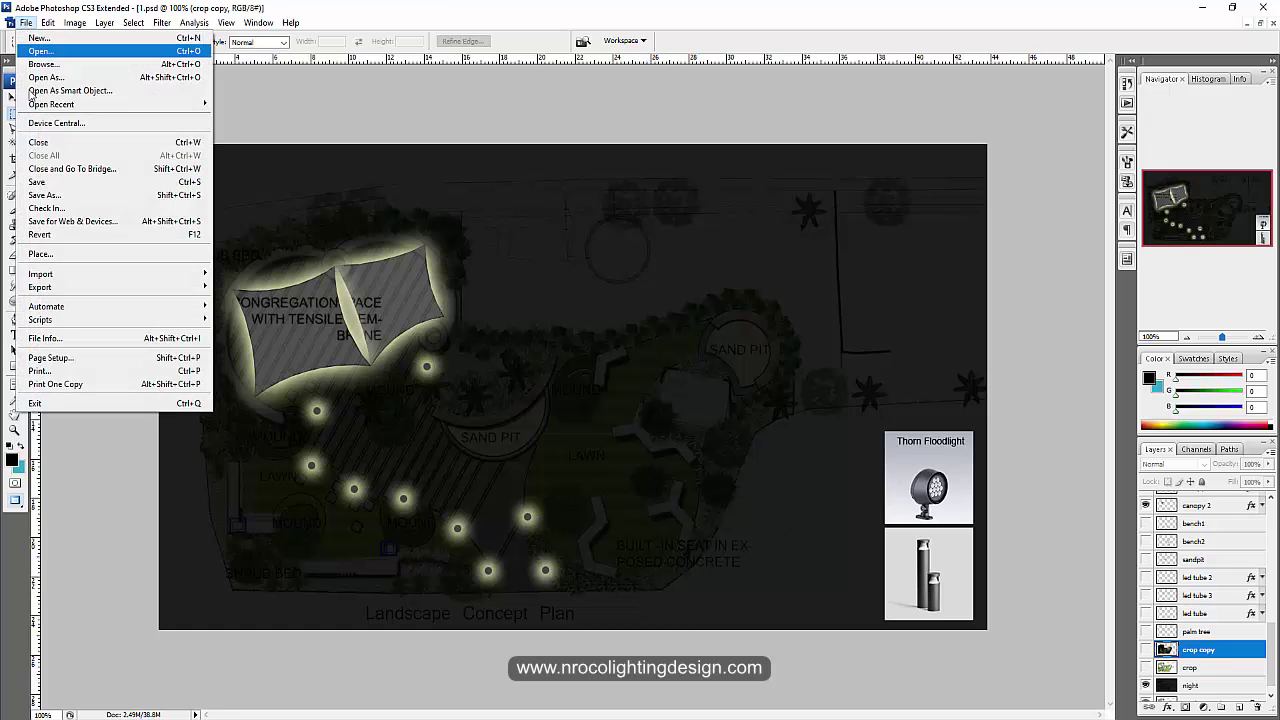
Step: Save the bollard-lit night plan as a JPEG named 4, accepting the quality settings
{"action": "left_click", "coordinate": [60, 196]}
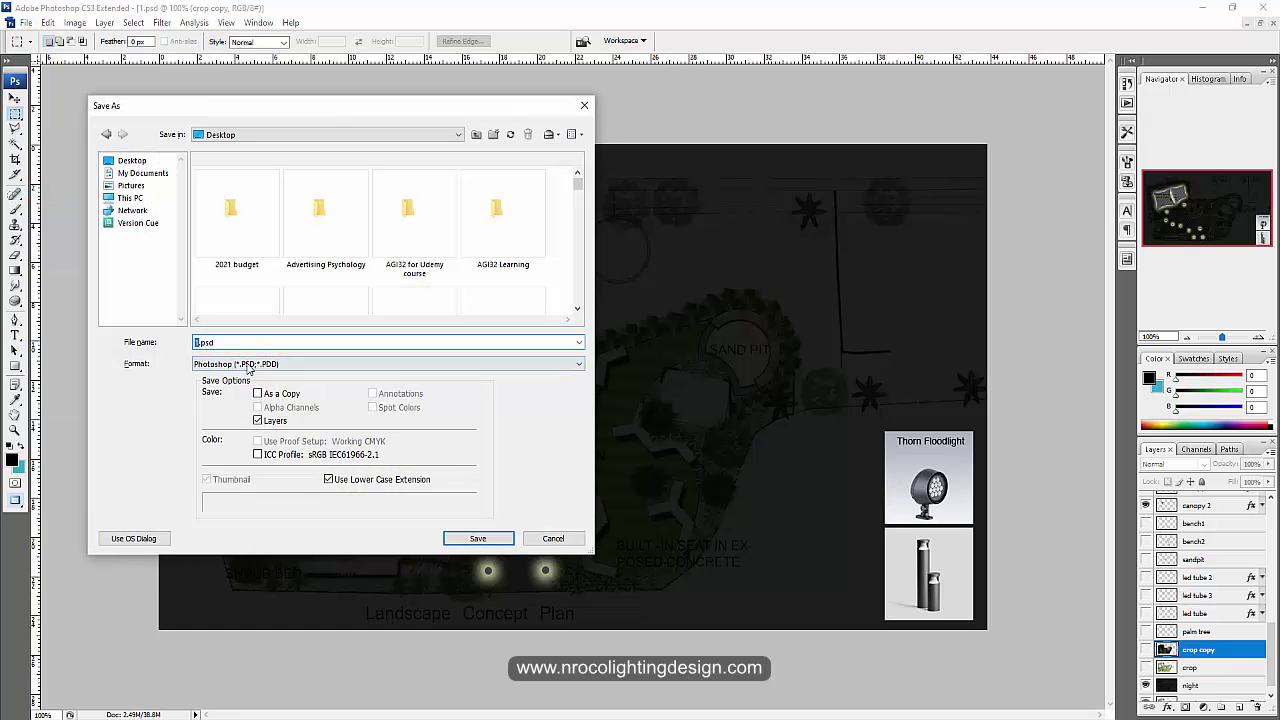
{"action": "left_click", "coordinate": [252, 364]}
{"action": "left_click", "coordinate": [232, 456]}
{"action": "left_click", "coordinate": [247, 343]}
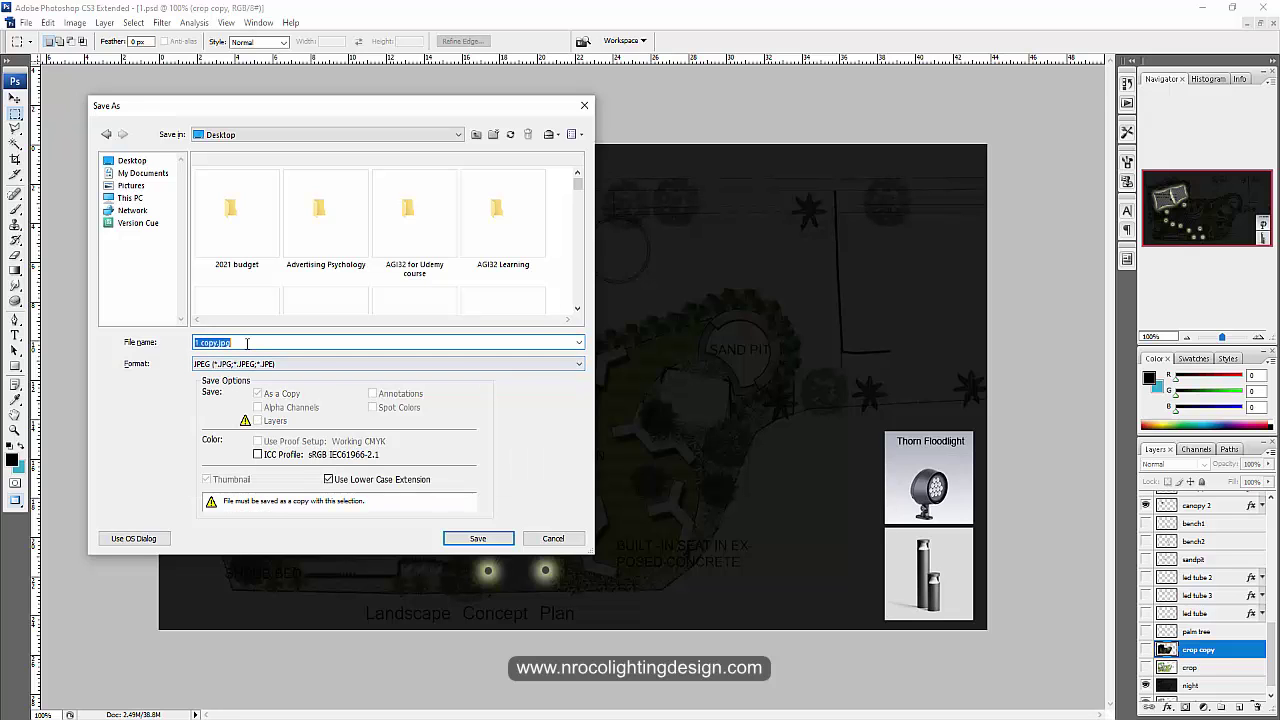
{"action": "type", "text": "4"}
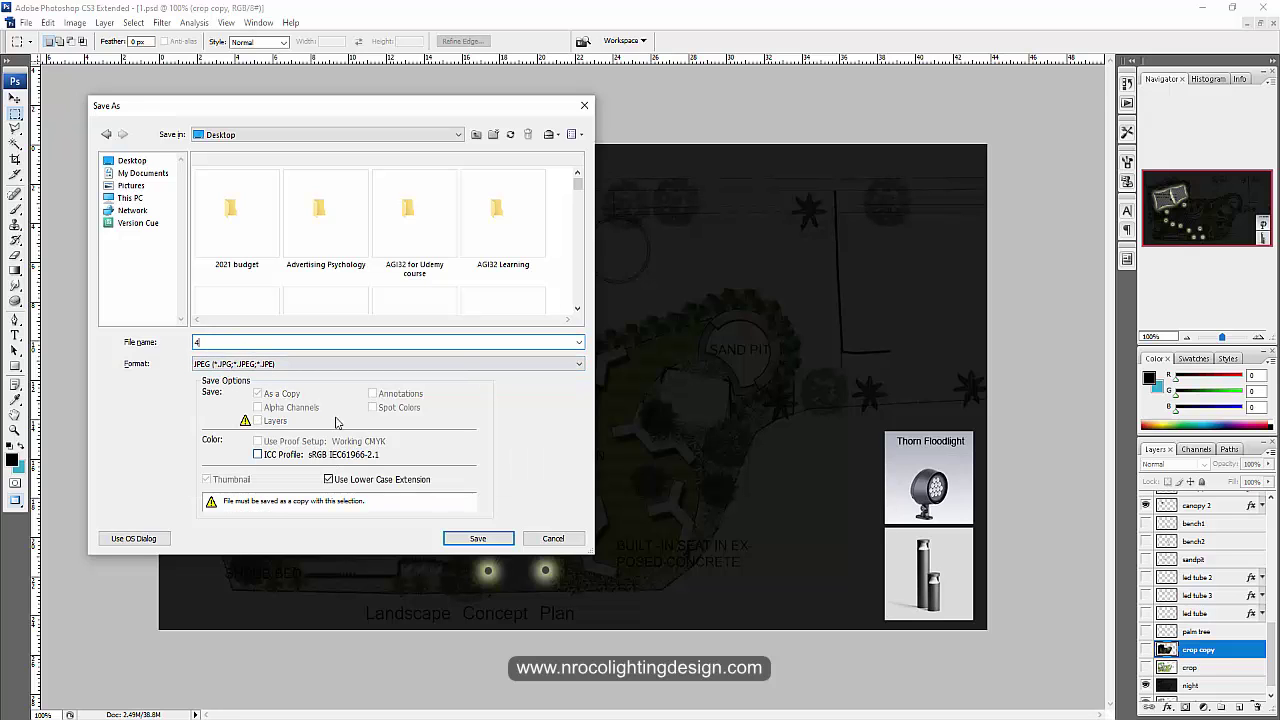
{"action": "left_click", "coordinate": [455, 538]}
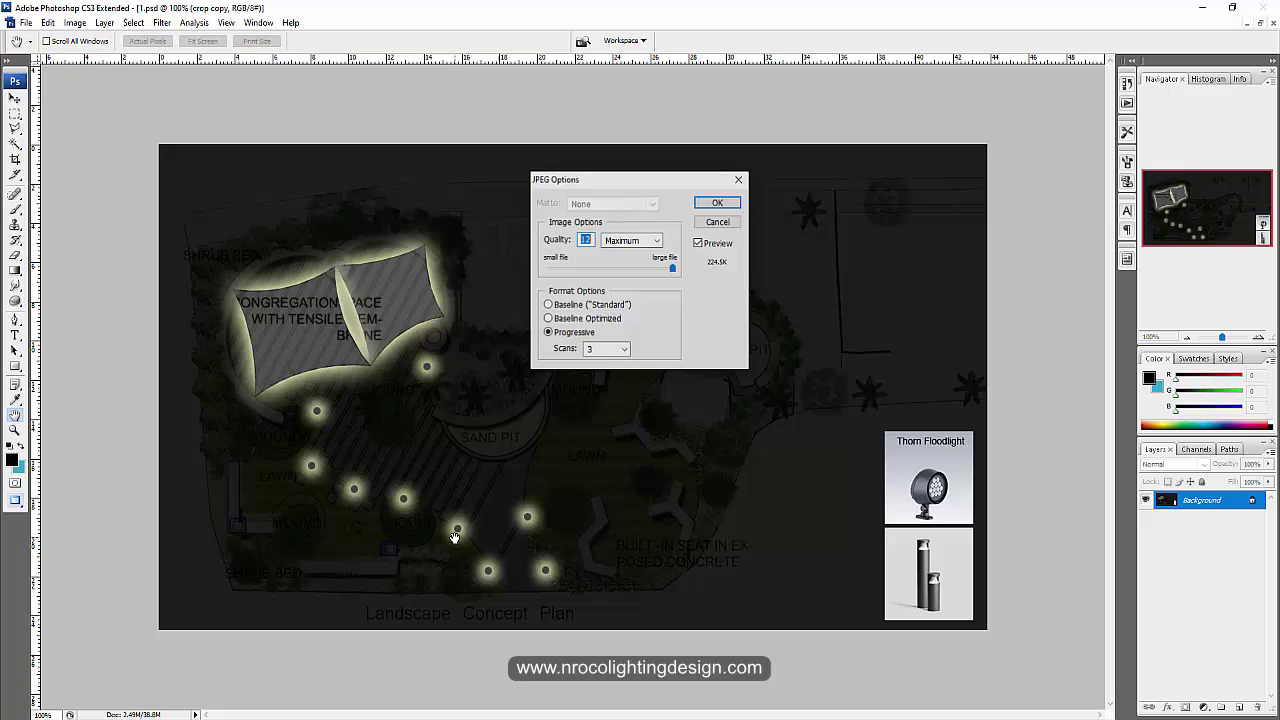
{"action": "left_click", "coordinate": [731, 205]}
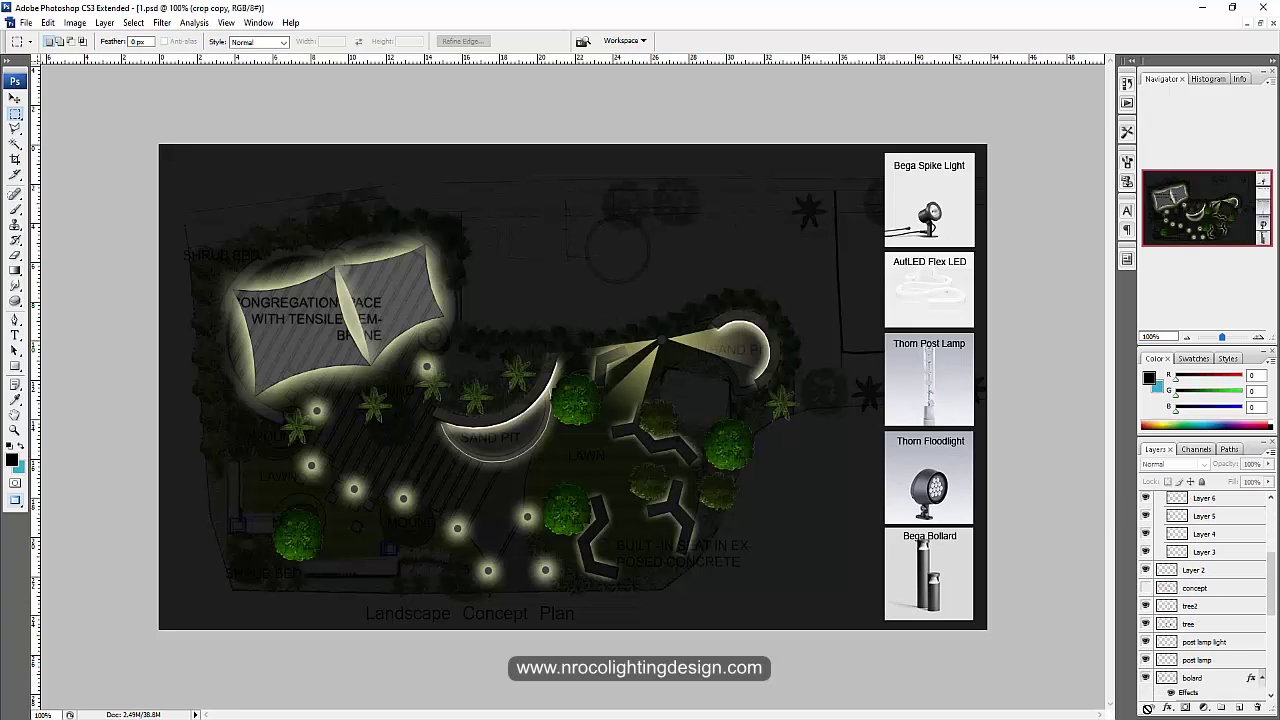
Step: Show the lit lawn crop copy layer, briefly comparing with the night overlay off
{"action": "scroll", "coordinate": [1146, 700], "scroll_direction": "down", "scroll_amount": 3}
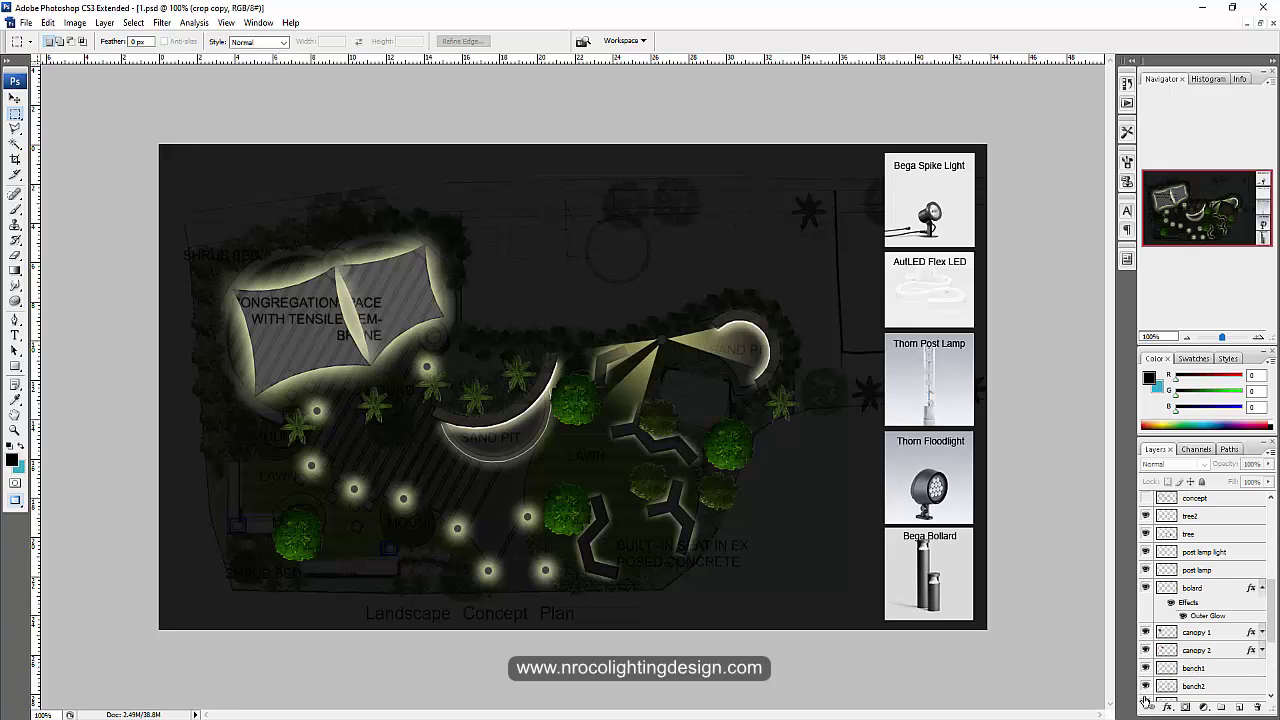
{"action": "scroll", "coordinate": [1153, 670], "scroll_direction": "down", "scroll_amount": 3}
{"action": "scroll", "coordinate": [1146, 700], "scroll_direction": "down", "scroll_amount": 3}
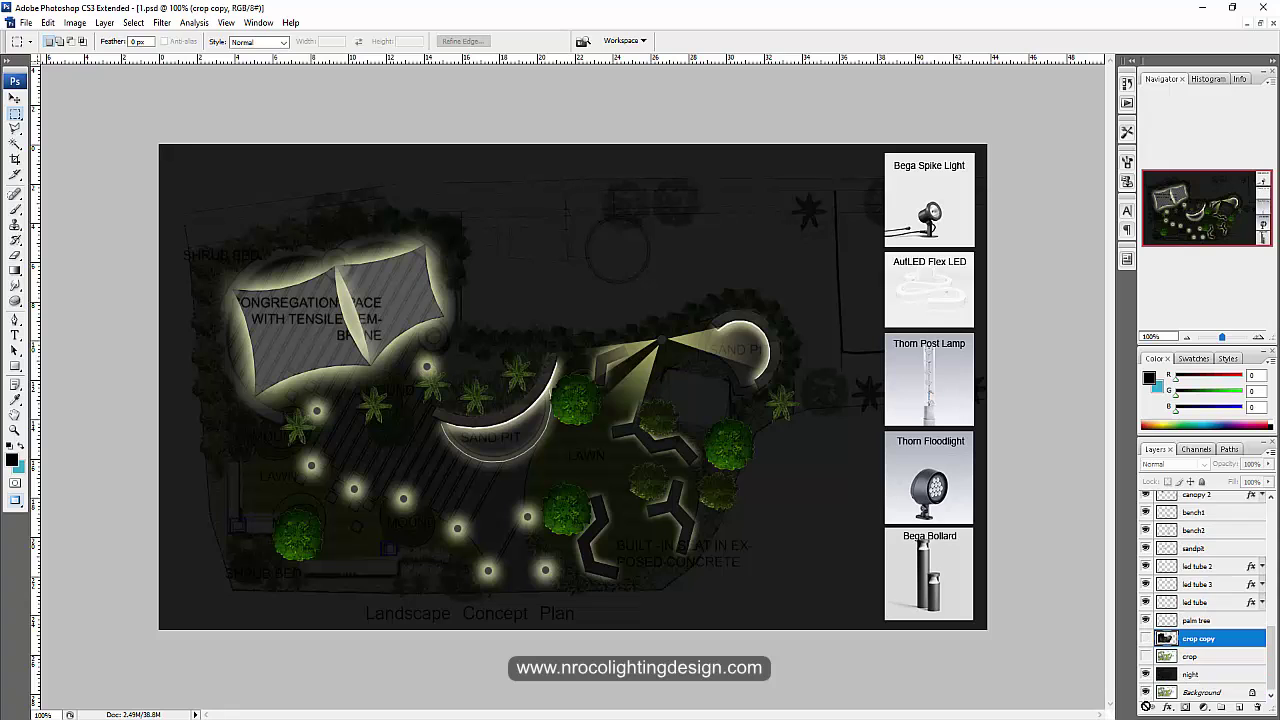
{"action": "left_click", "coordinate": [1145, 639]}
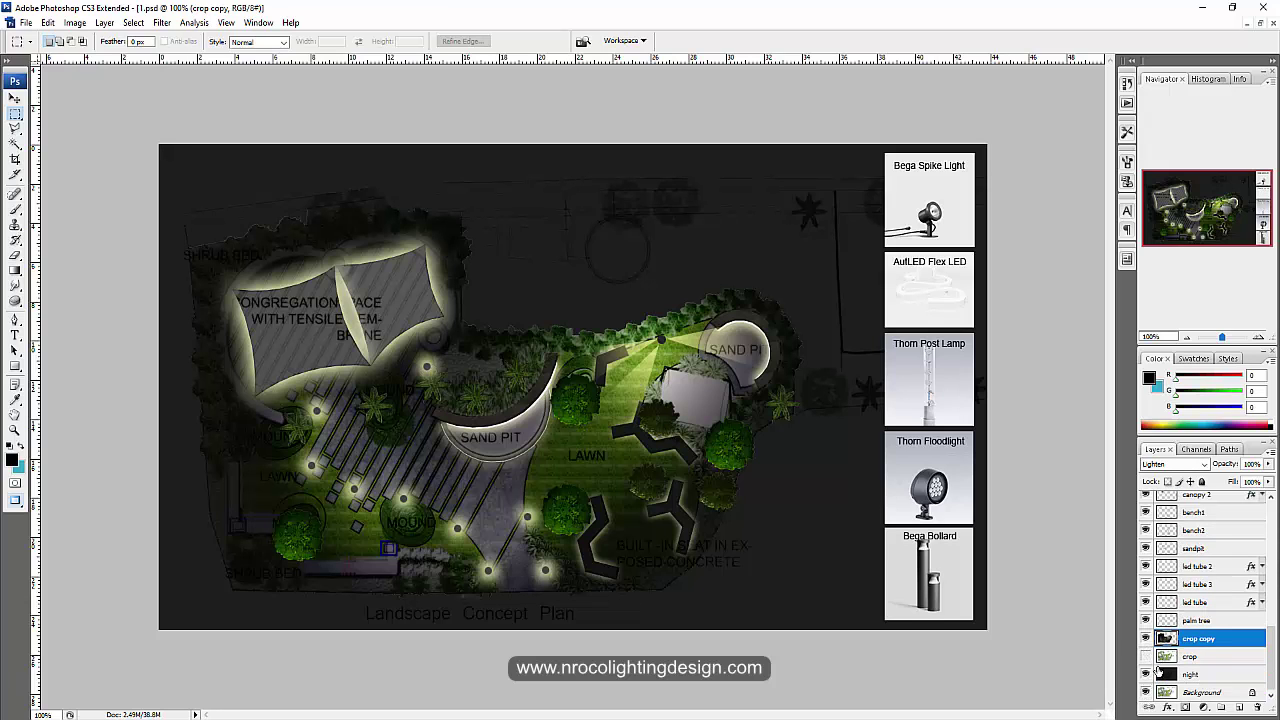
{"action": "left_click", "coordinate": [1145, 656]}
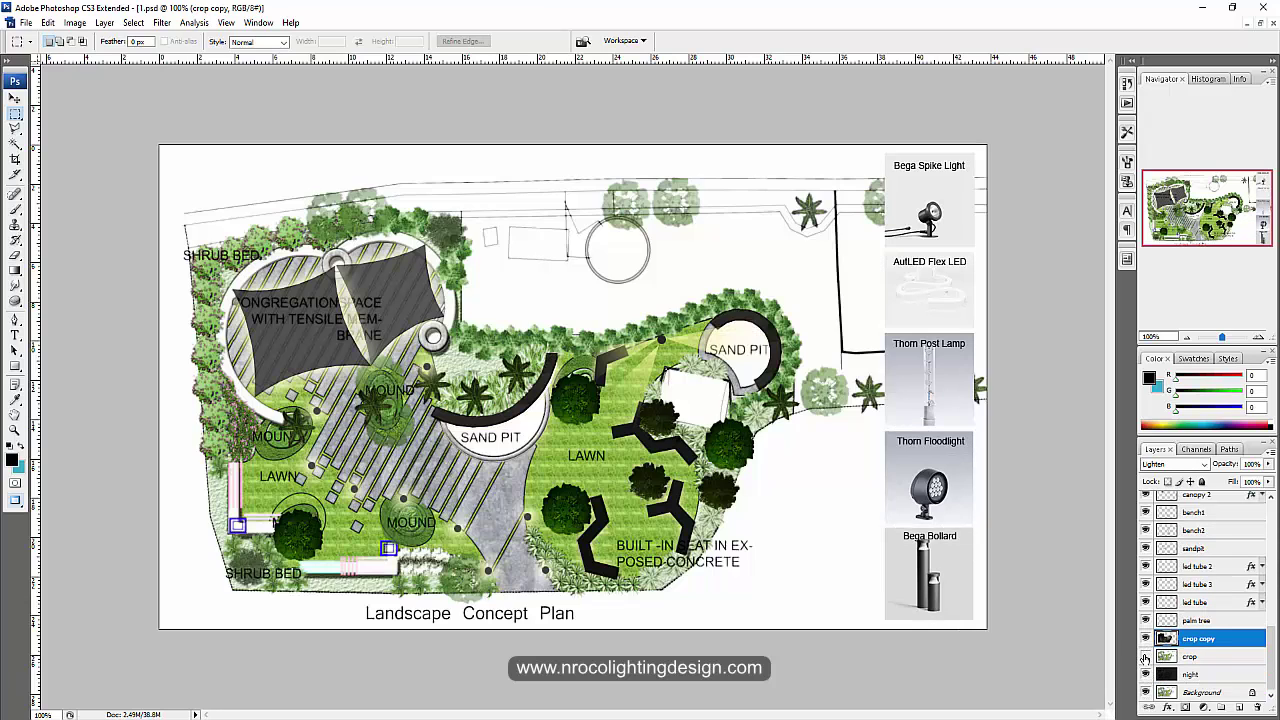
{"action": "left_click", "coordinate": [1145, 656]}
Step: Show the 'Landscape Lighting Design Concept' title, leaving the red leader lines hidden
{"action": "scroll", "coordinate": [1165, 645], "scroll_direction": "up", "scroll_amount": 4}
{"action": "scroll", "coordinate": [1165, 640], "scroll_direction": "up", "scroll_amount": 6}
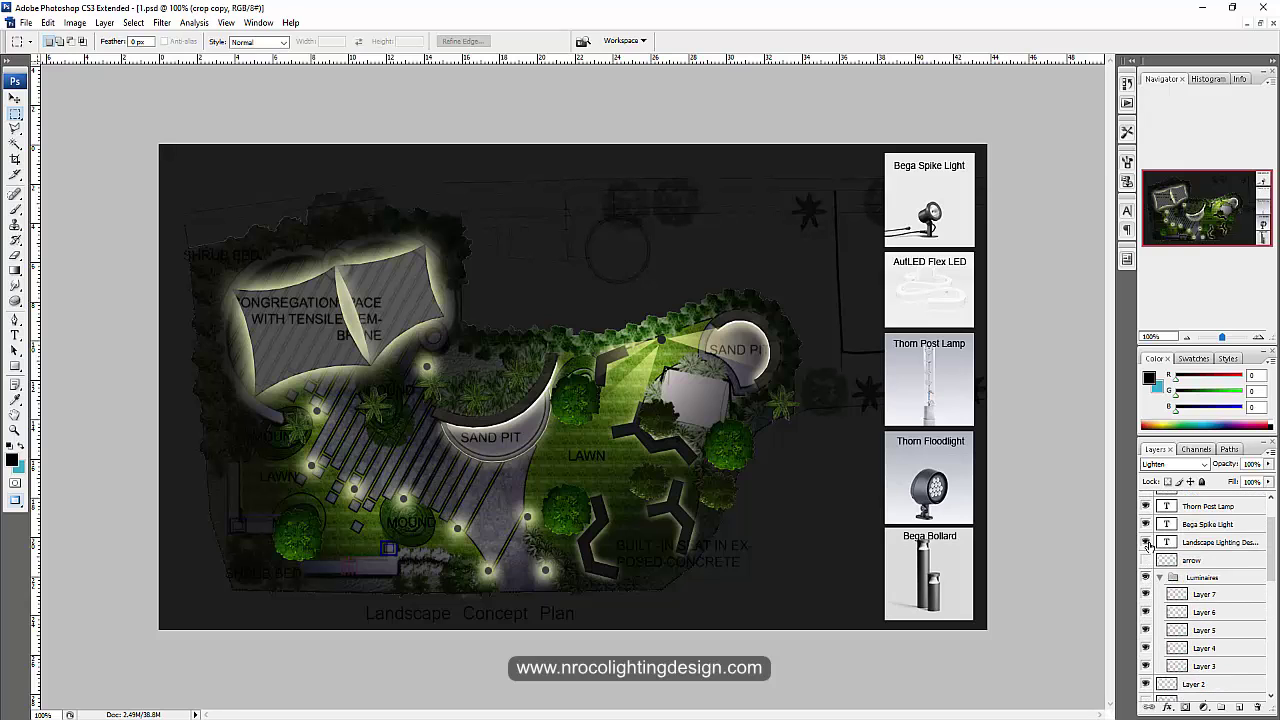
{"action": "left_click", "coordinate": [1146, 542]}
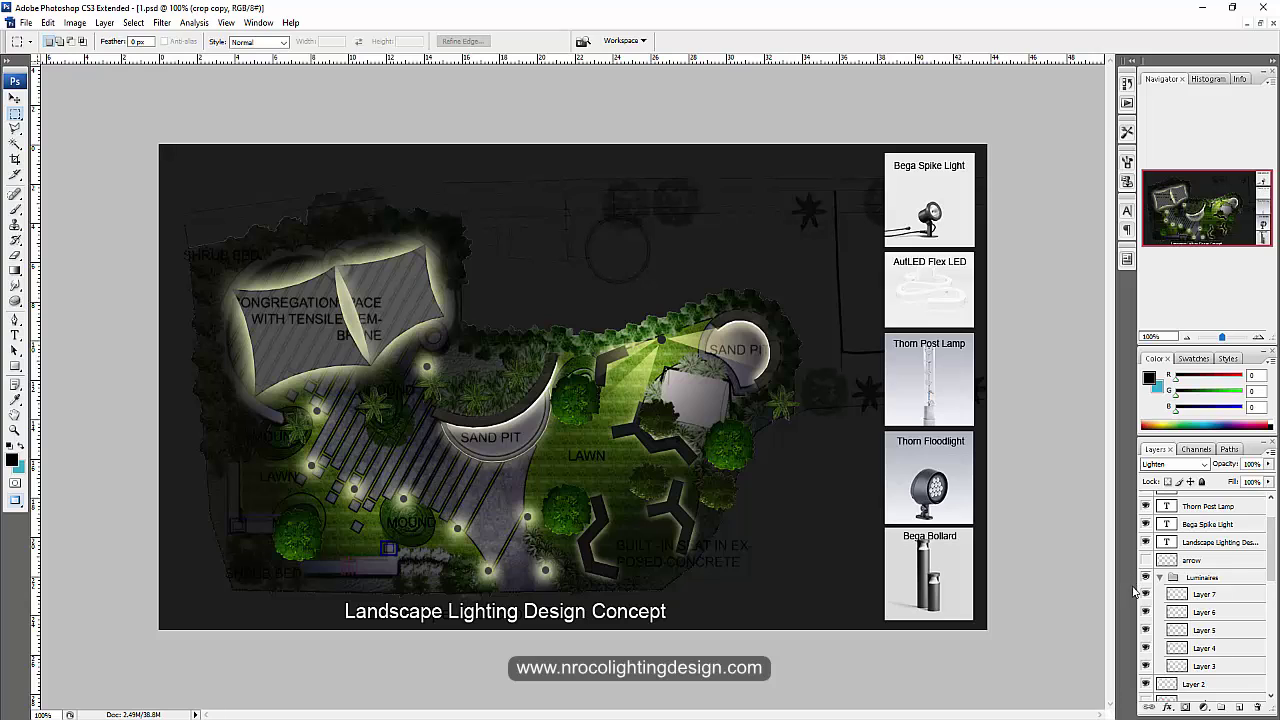
{"action": "left_click", "coordinate": [1145, 561]}
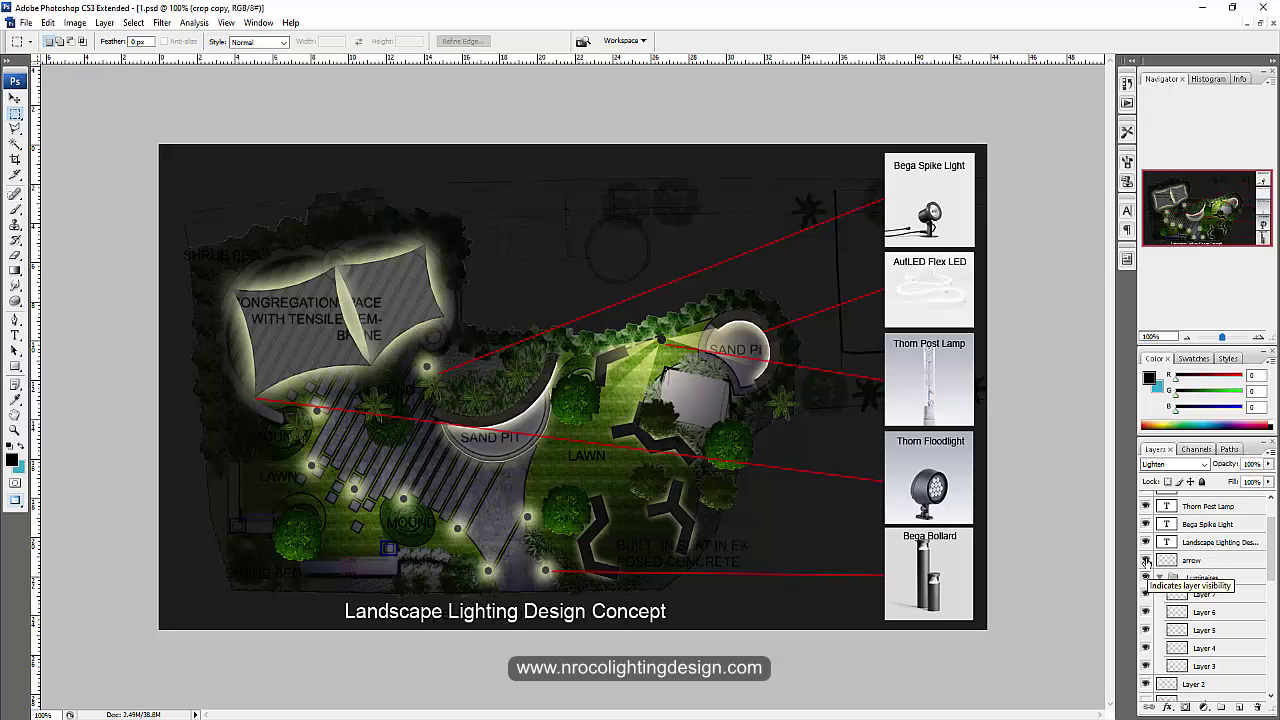
{"action": "left_click", "coordinate": [1146, 561]}
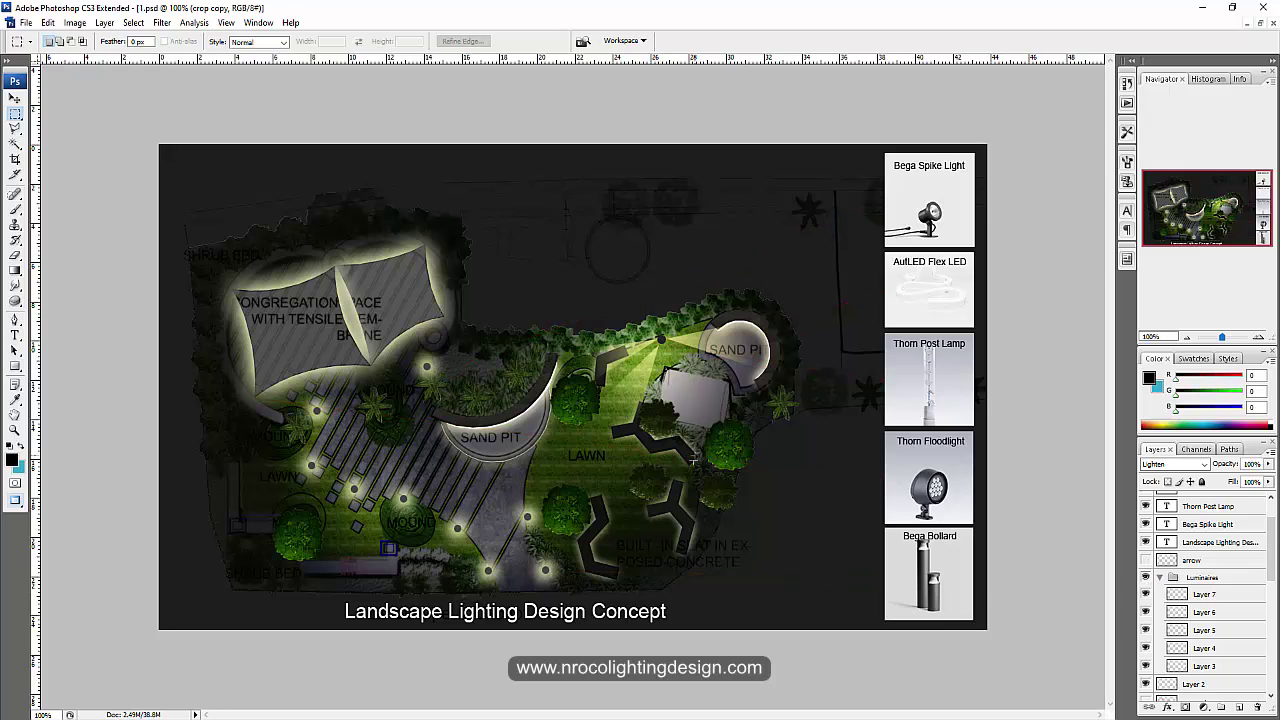
Step: Save the plan without leader lines as a JPEG copy named 8
{"action": "left_click", "coordinate": [24, 22]}
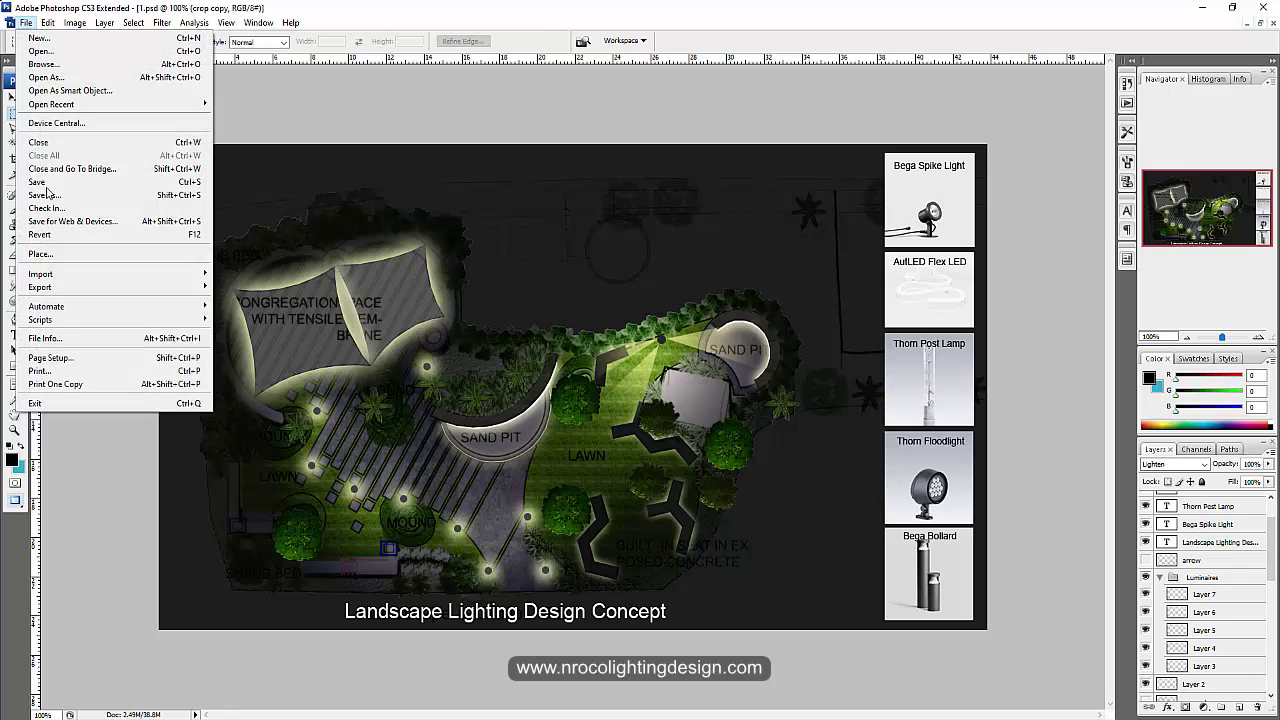
{"action": "left_click", "coordinate": [60, 197]}
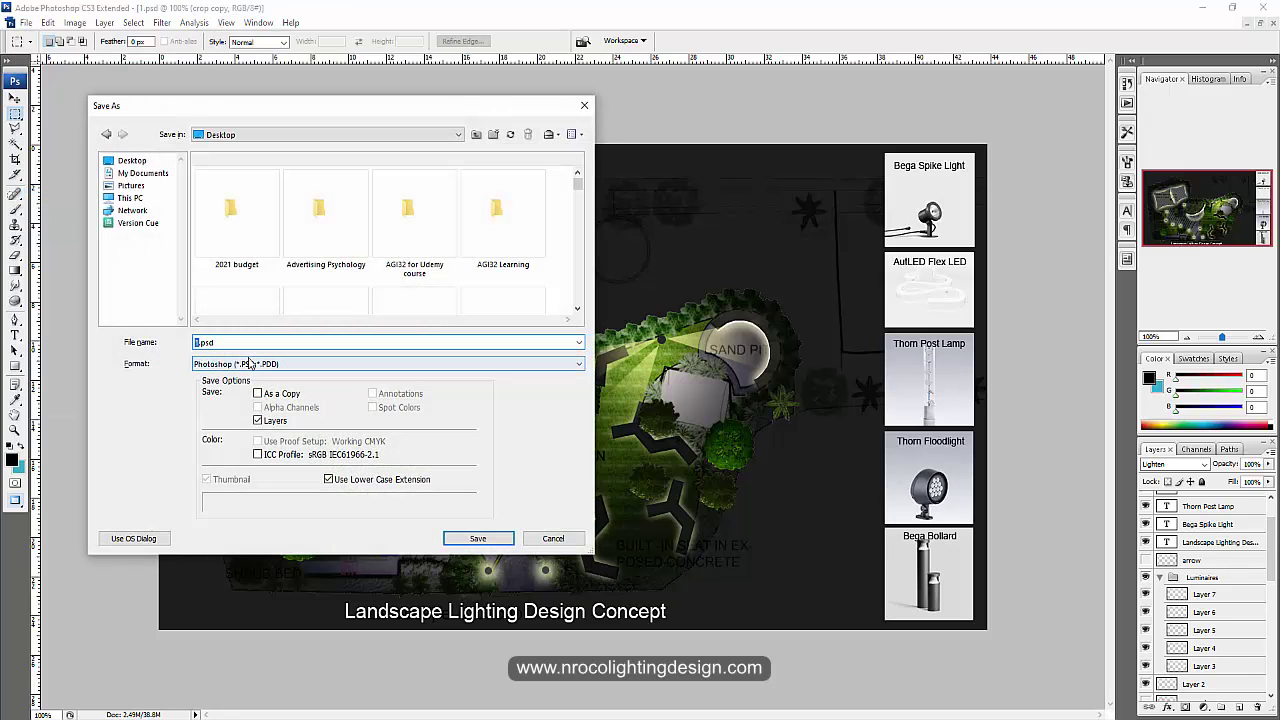
{"action": "left_click", "coordinate": [249, 363]}
{"action": "left_click", "coordinate": [246, 452]}
{"action": "triple_click", "coordinate": [240, 342]}
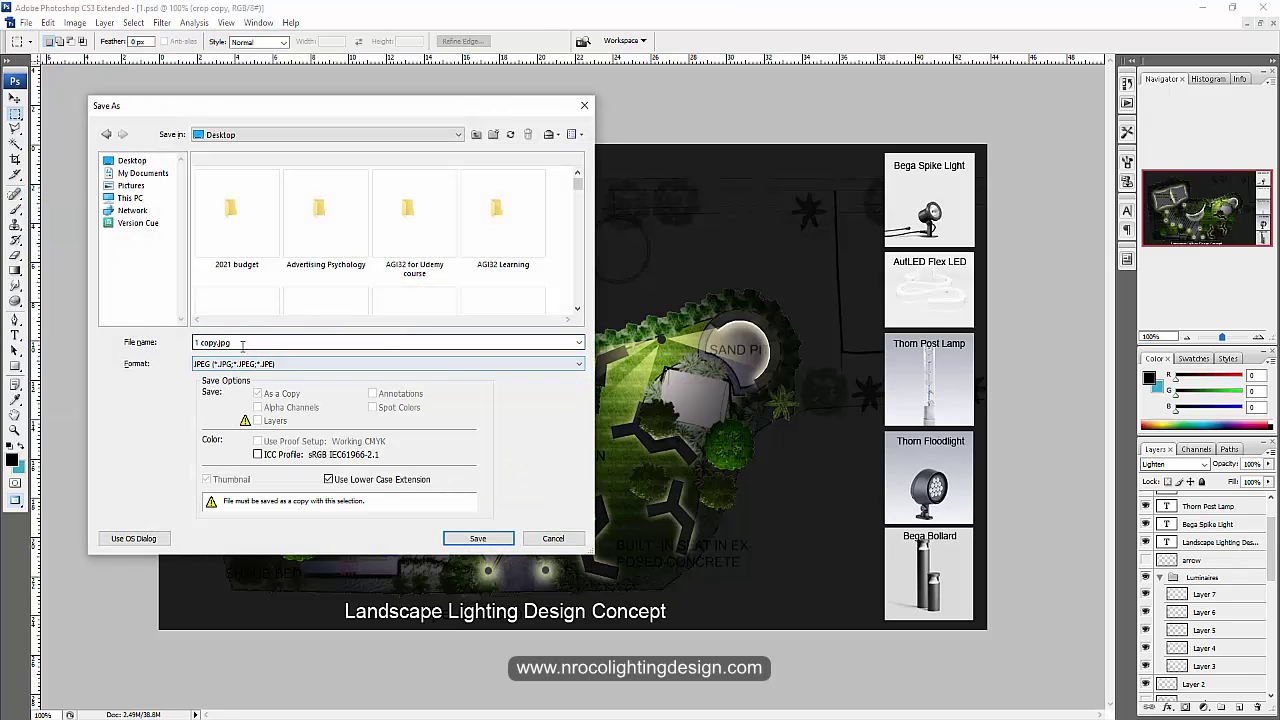
{"action": "type", "text": "8"}
{"action": "left_click", "coordinate": [477, 538]}
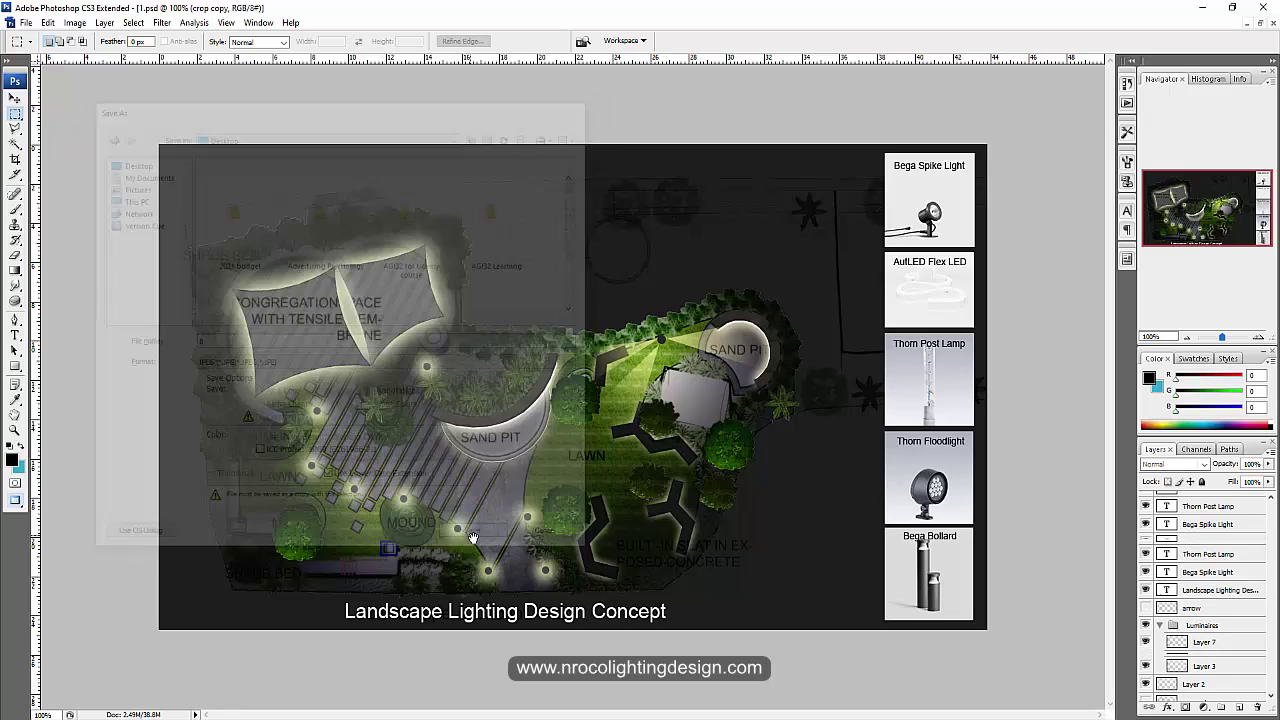
{"action": "left_click", "coordinate": [722, 203]}
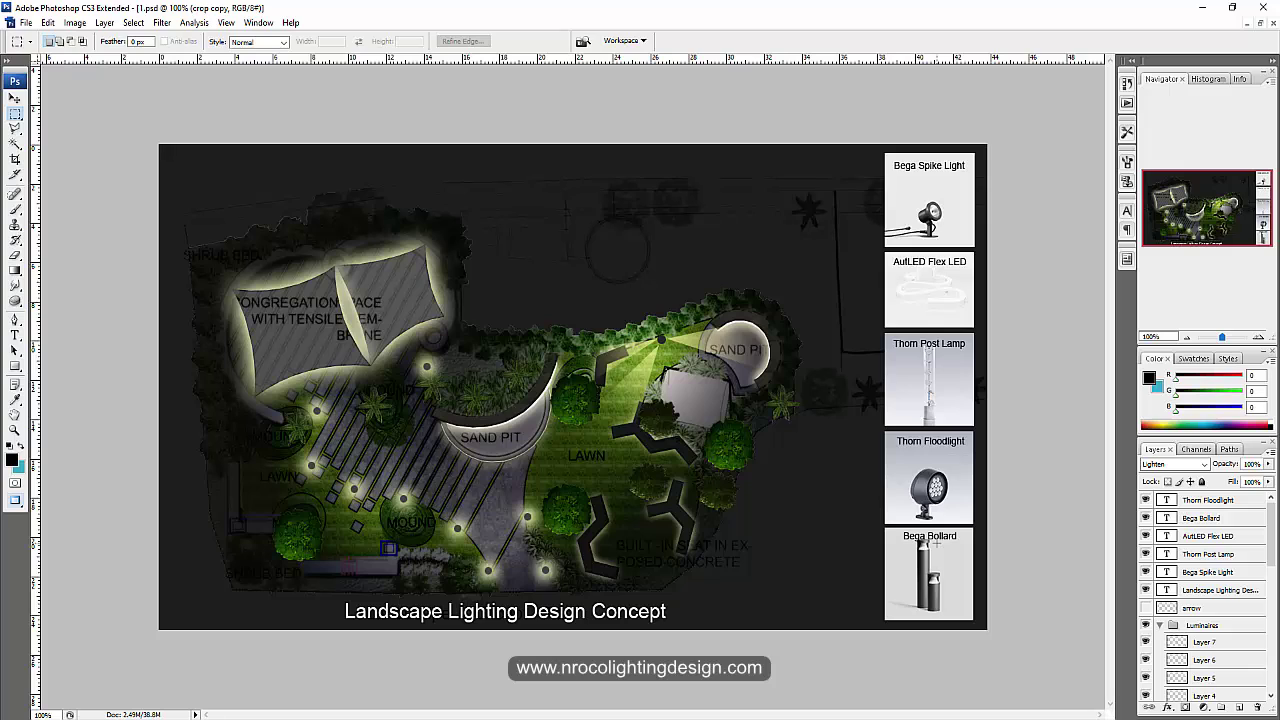
Step: Show the red leader lines and save the plan as a JPEG named 9
{"action": "left_click", "coordinate": [1145, 608]}
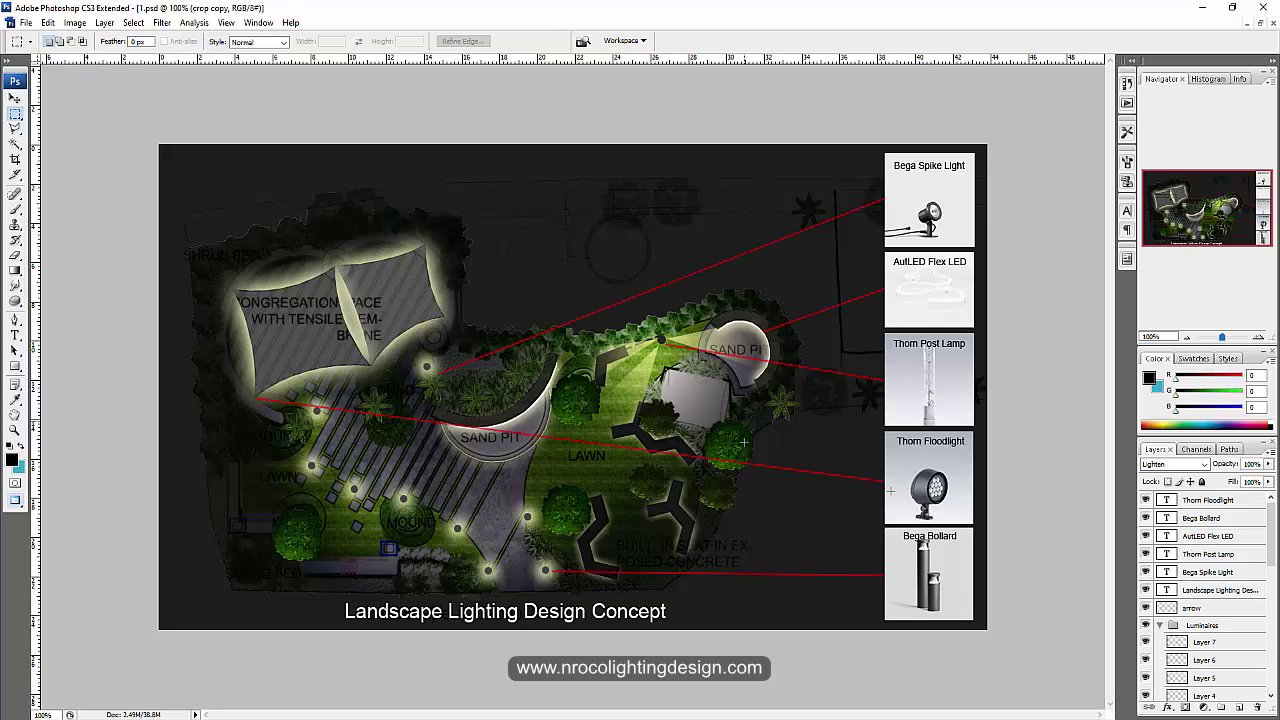
{"action": "left_click", "coordinate": [26, 22]}
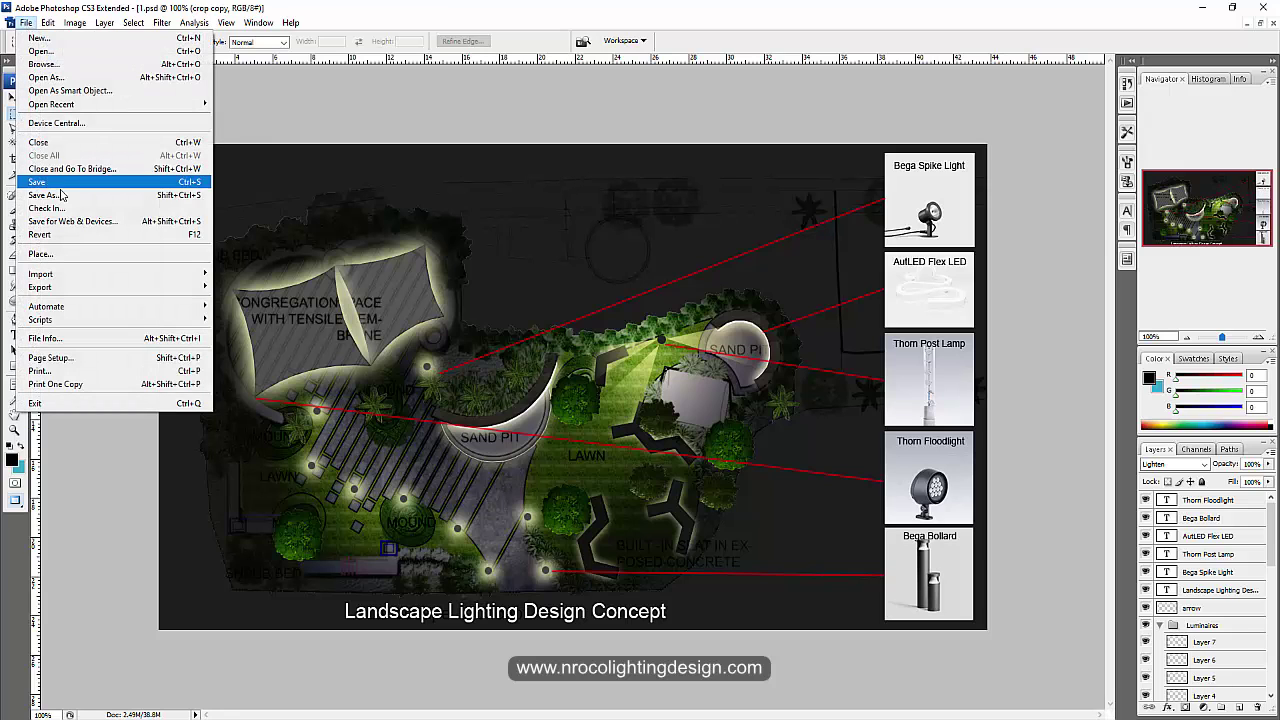
{"action": "left_click", "coordinate": [103, 193]}
{"action": "left_click", "coordinate": [400, 363]}
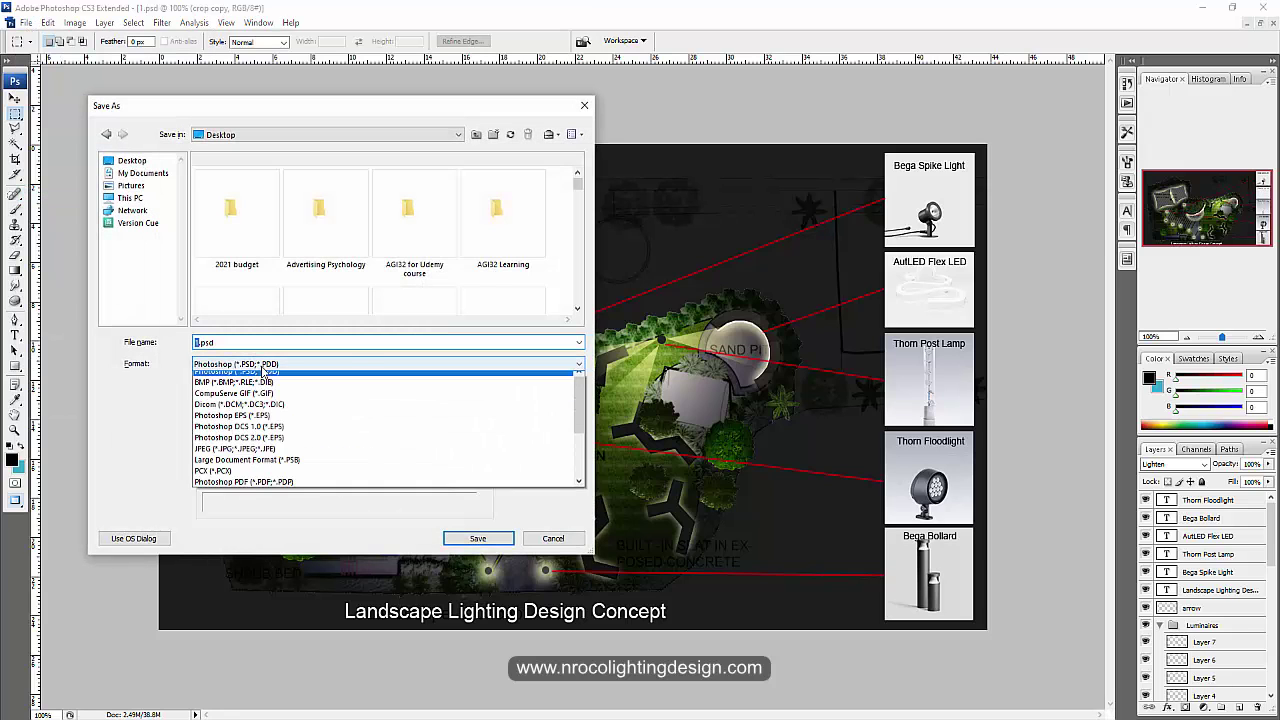
{"action": "left_click", "coordinate": [240, 450]}
{"action": "double_click", "coordinate": [234, 343]}
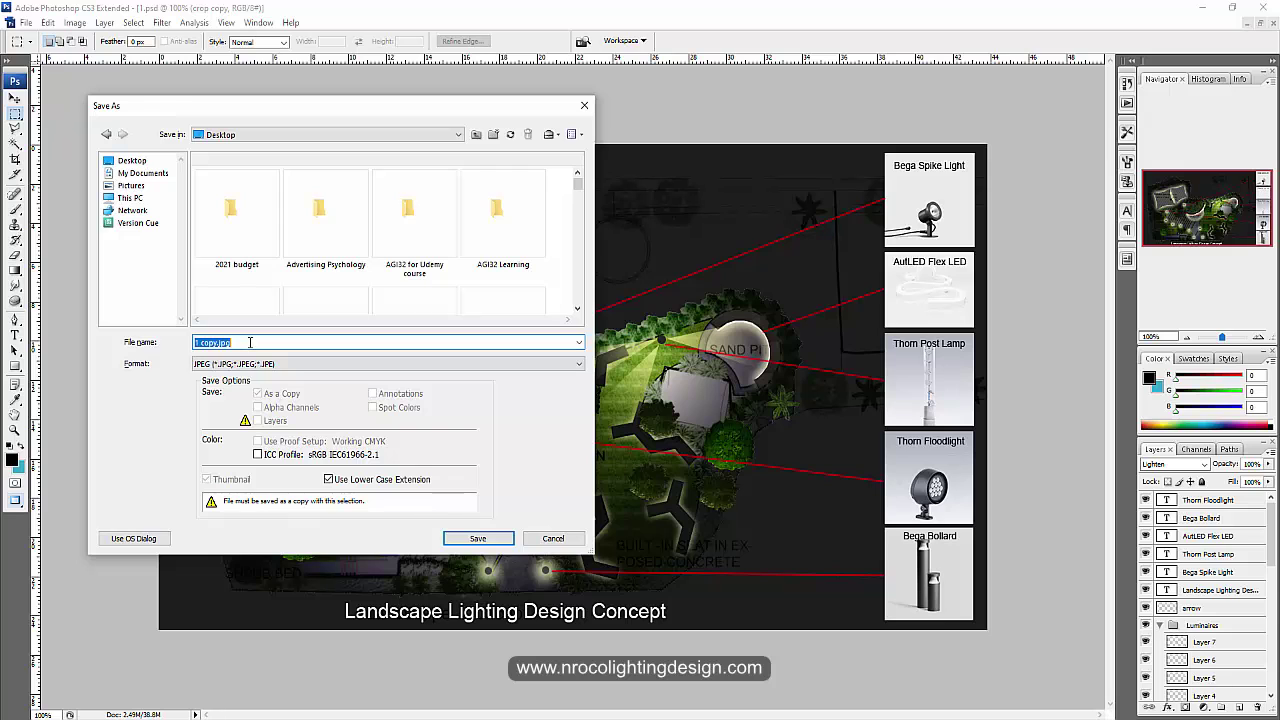
{"action": "type", "text": "9"}
{"action": "left_click", "coordinate": [478, 540]}
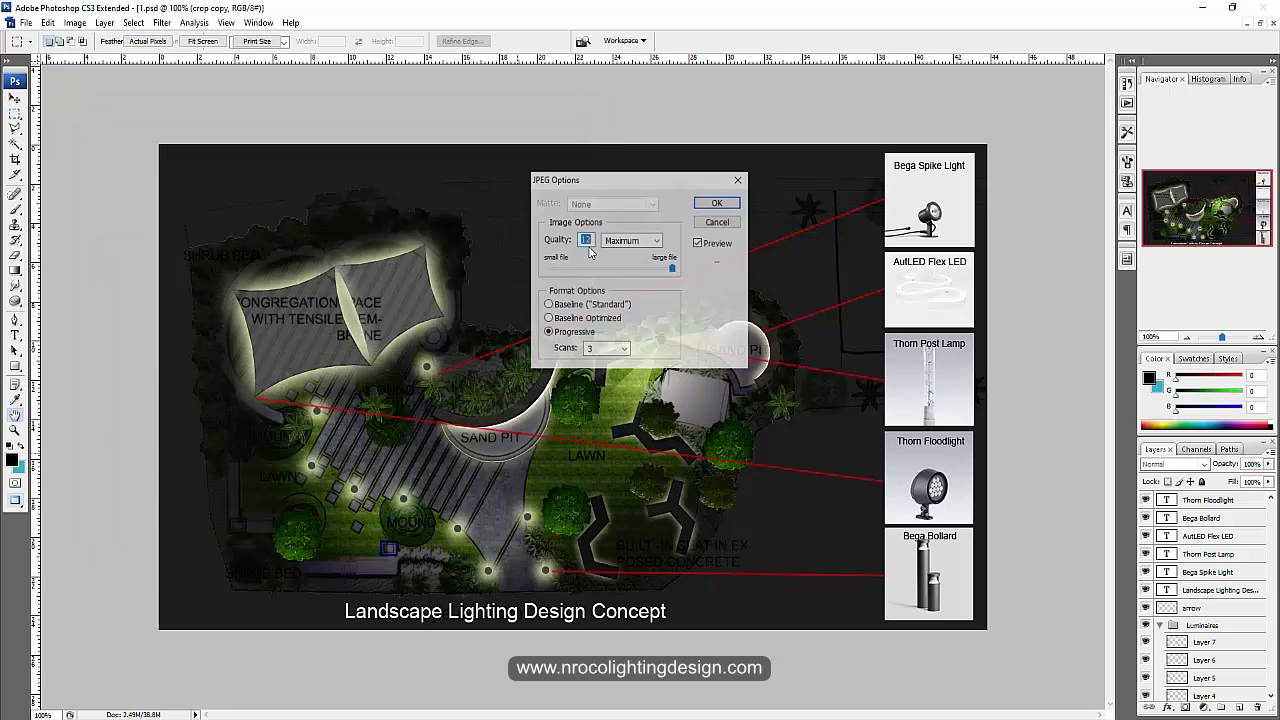
{"action": "left_click", "coordinate": [723, 200]}
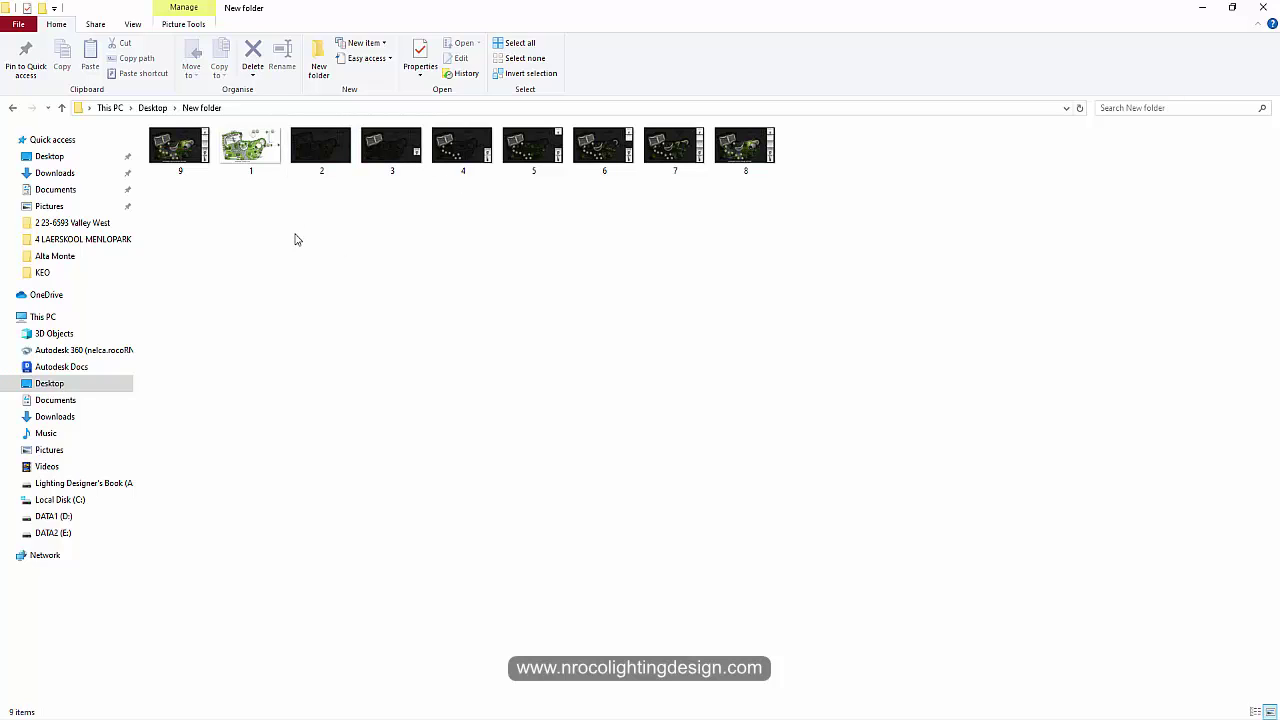
Step: Refresh the folder so the images sort in order 1 to 9
{"action": "right_click", "coordinate": [182, 148]}
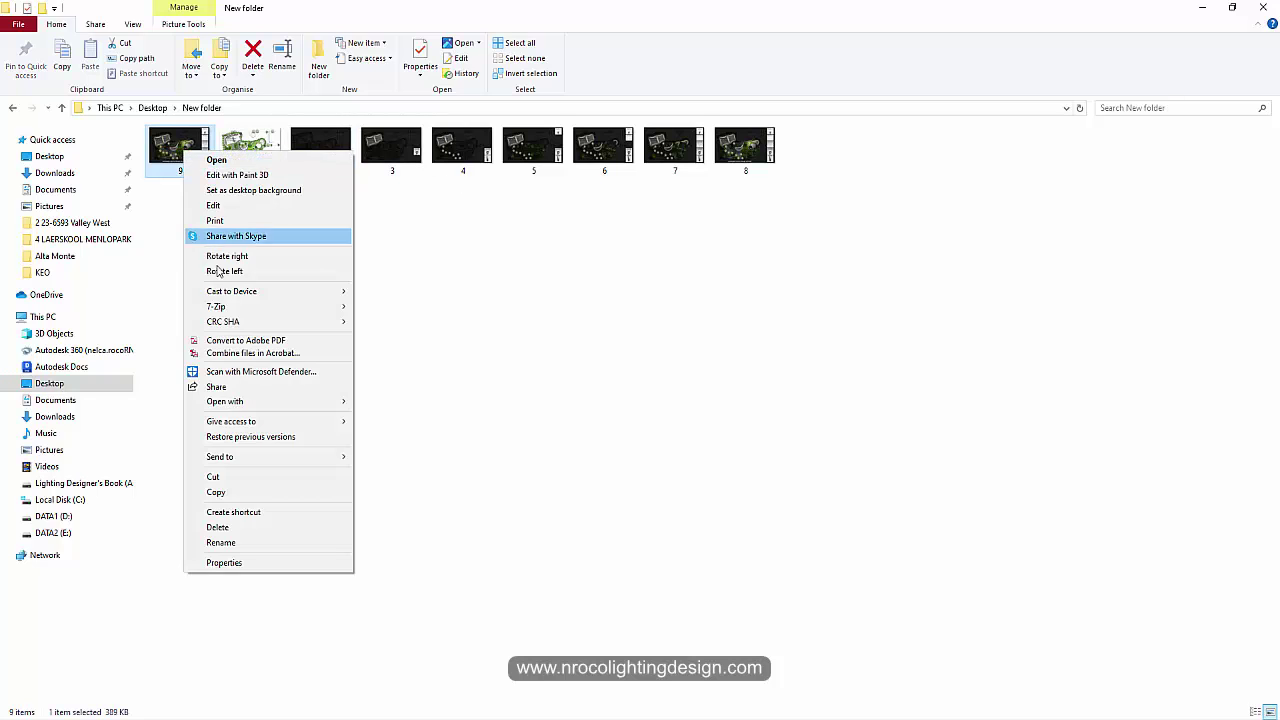
{"action": "left_click", "coordinate": [569, 297]}
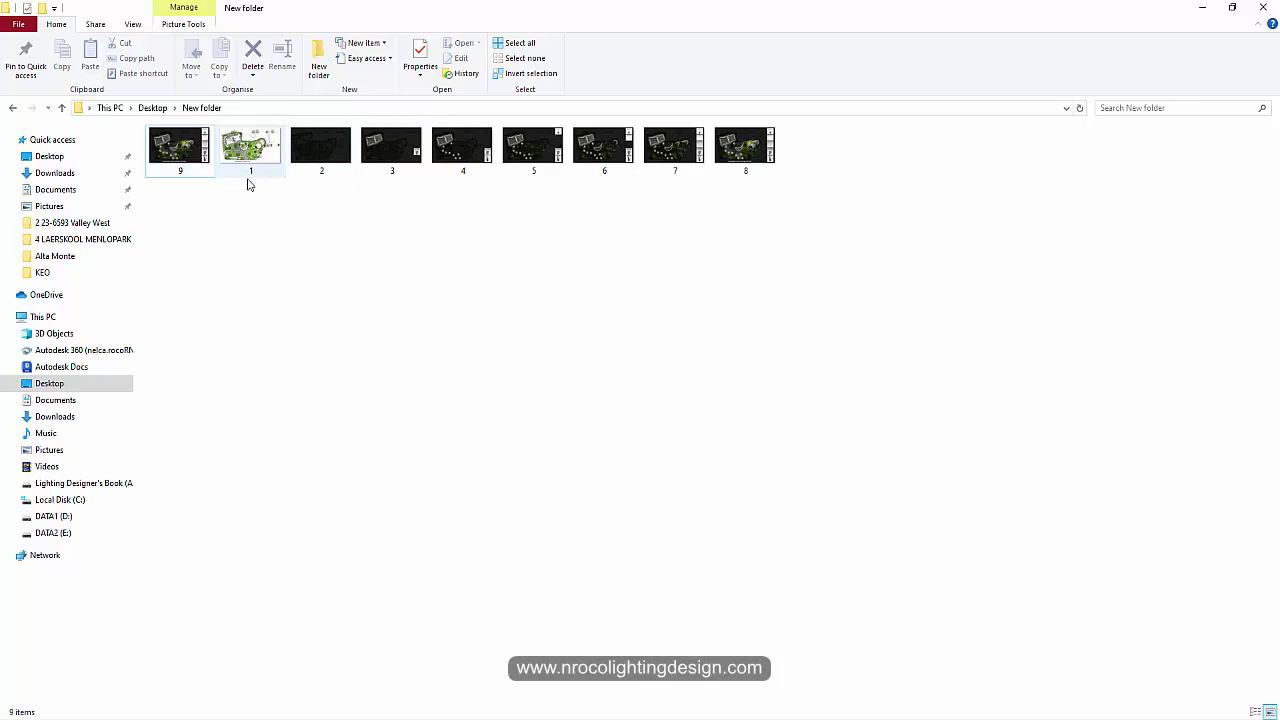
{"action": "right_click", "coordinate": [341, 250]}
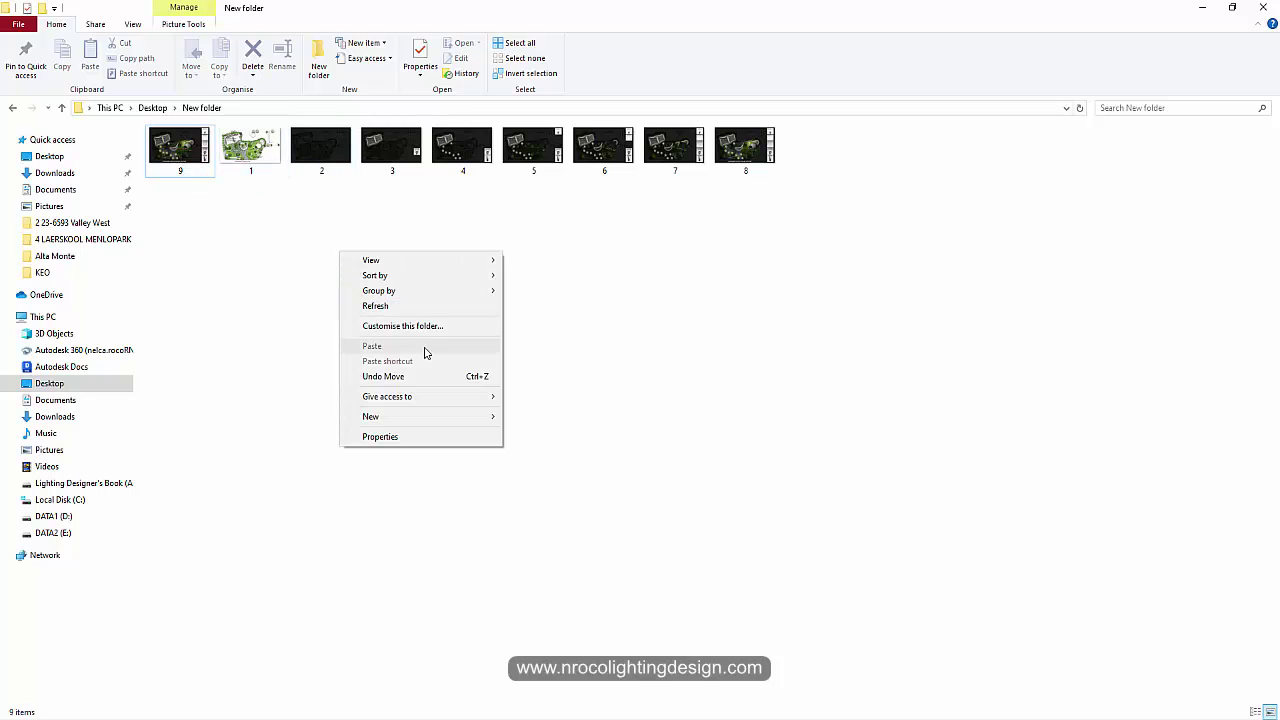
{"action": "left_click", "coordinate": [402, 307]}
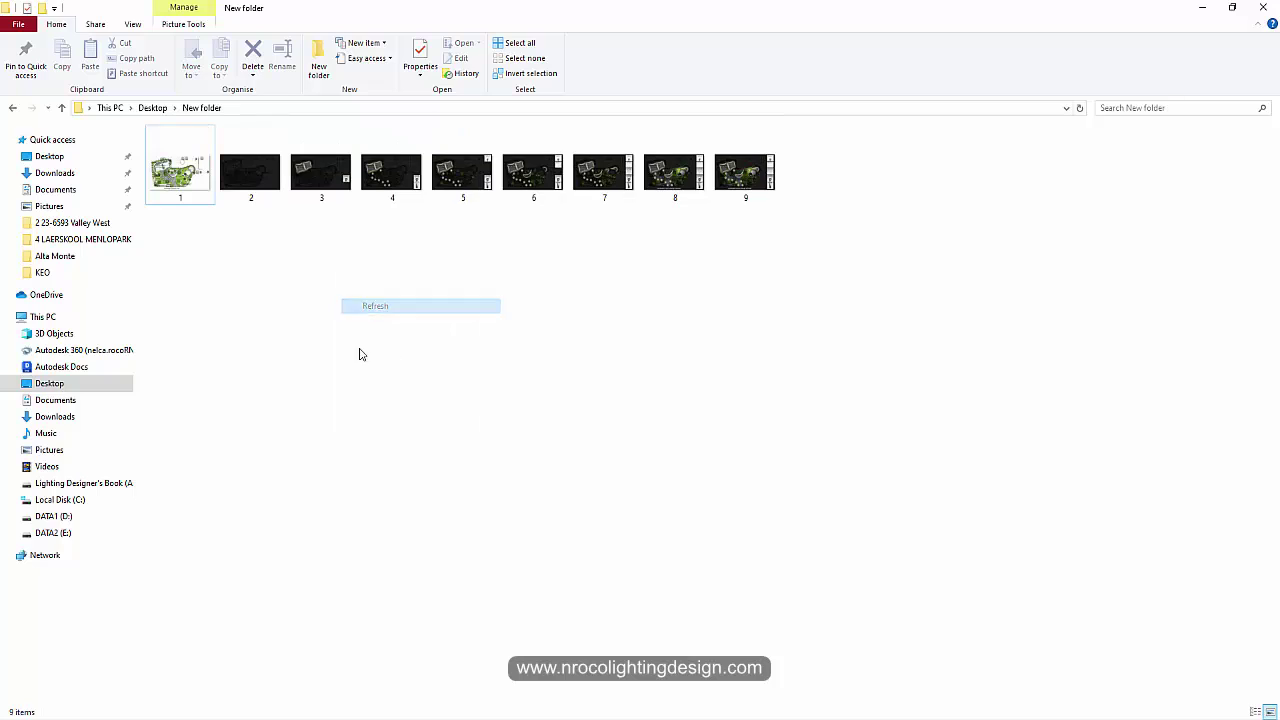
Step: Open image 1 with the Microsoft Office 2010 picture viewer
{"action": "right_click", "coordinate": [185, 183]}
{"action": "mouse_move", "coordinate": [255, 435]}
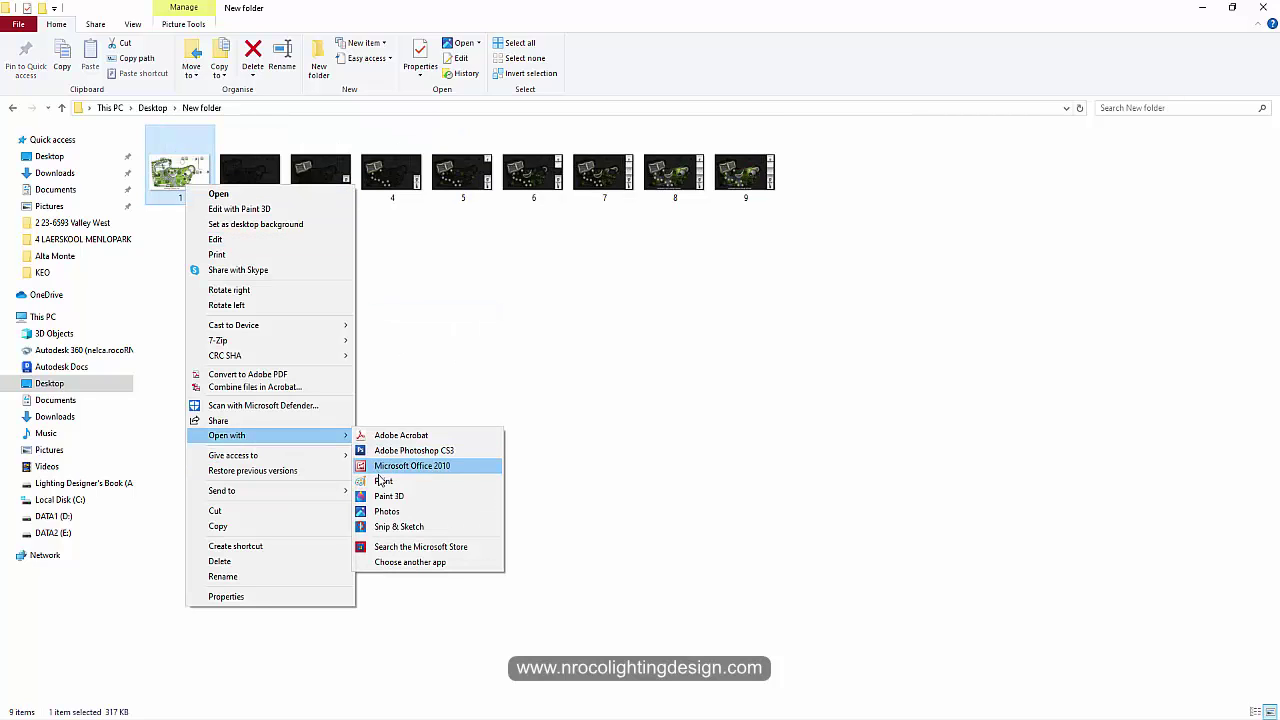
{"action": "left_click", "coordinate": [411, 467]}
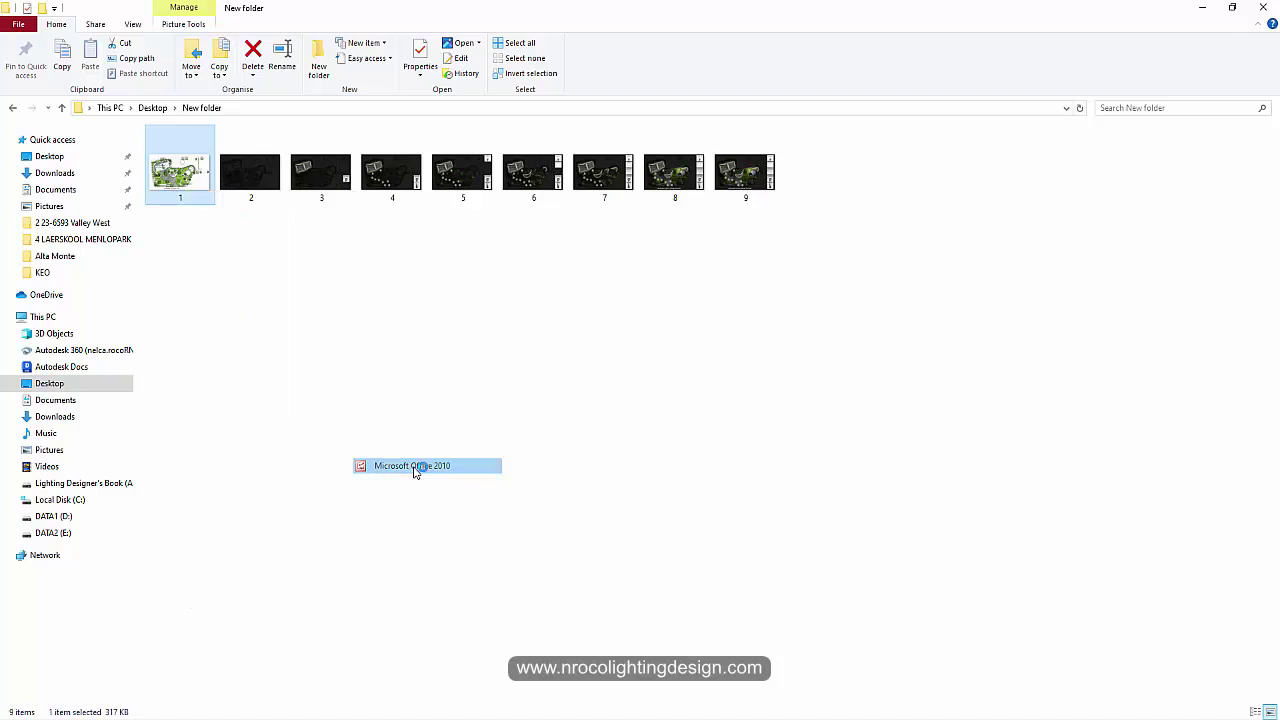
Step: Step through the plan images up to image 9, then close the picture viewer
{"action": "key", "text": "Right"}
{"action": "key", "text": "Right"}
{"action": "key", "text": "Right"}
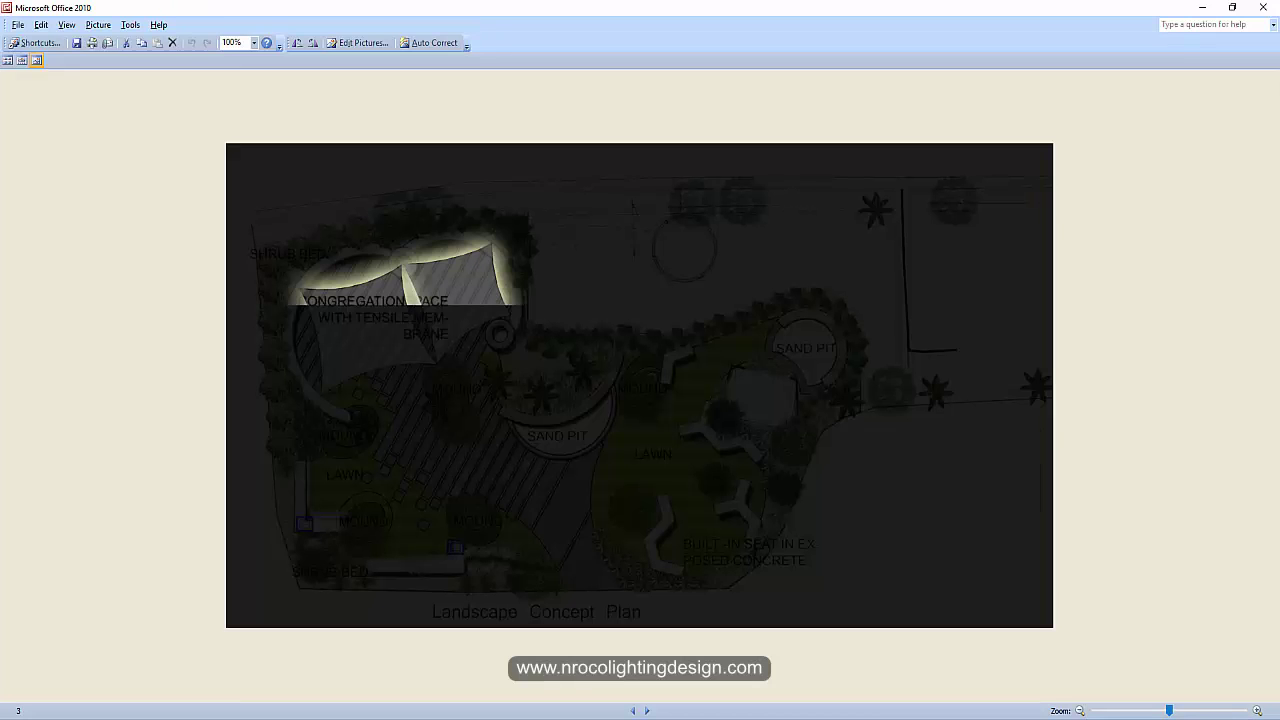
{"action": "key", "text": "Right"}
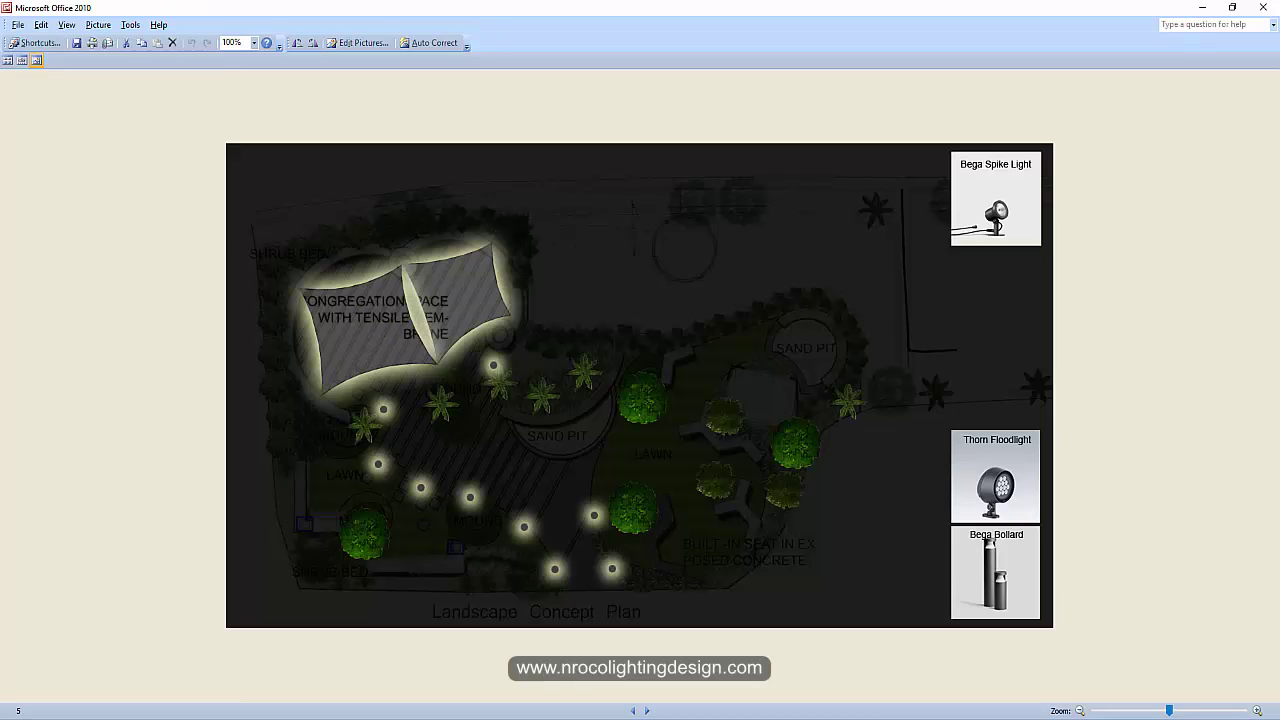
{"action": "key", "text": "Right"}
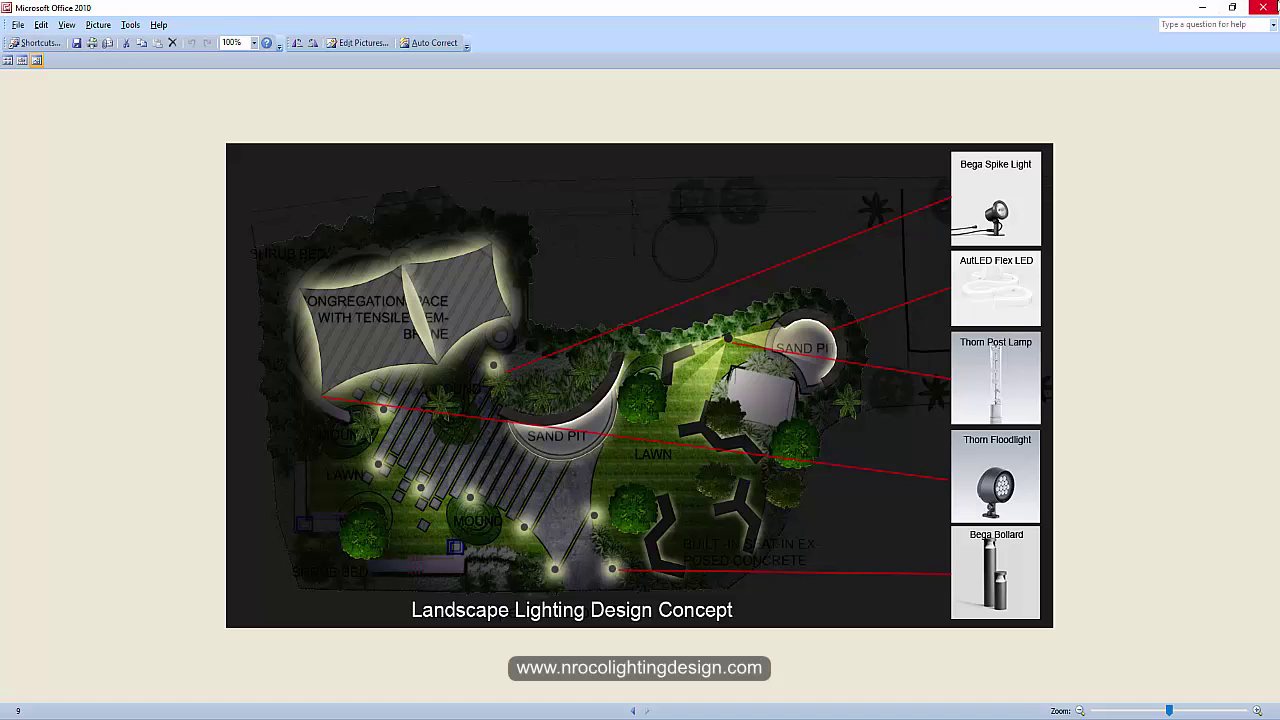
{"action": "left_click", "coordinate": [1267, 7]}
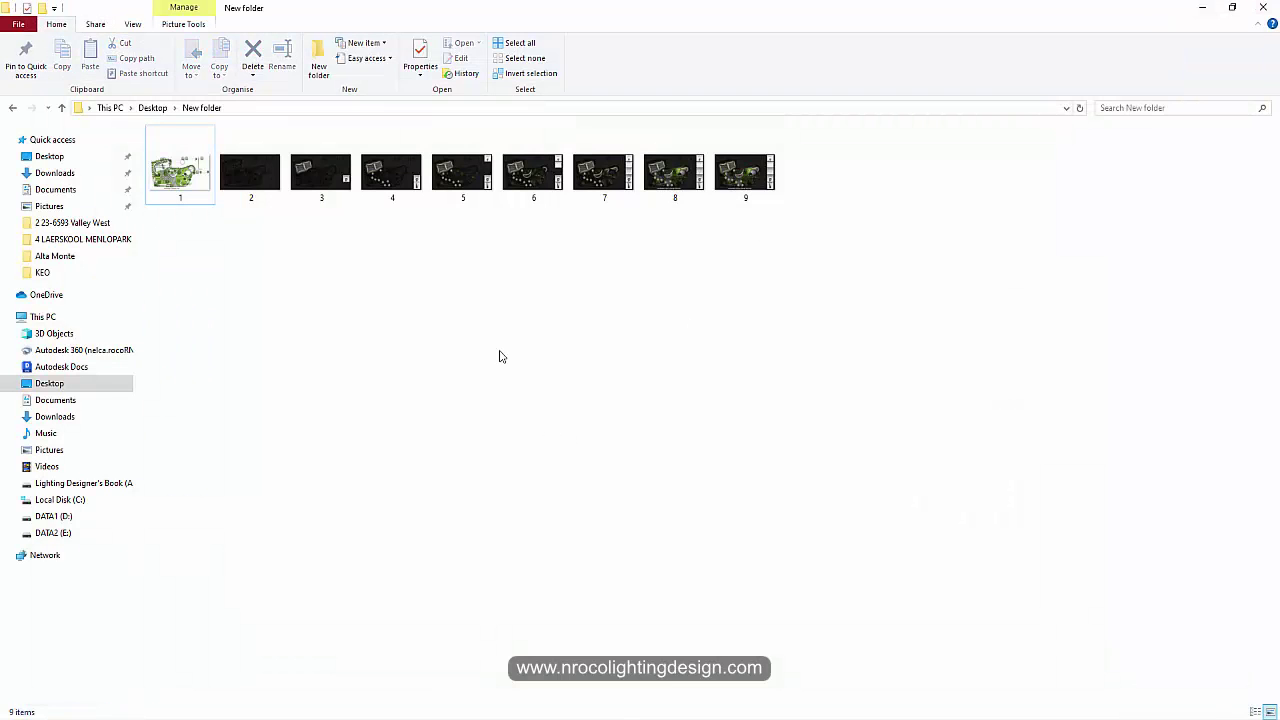
Step: Copy image 1 from File Explorer and bring the Presentation1 deck back to slide 2
{"action": "right_click", "coordinate": [185, 181]}
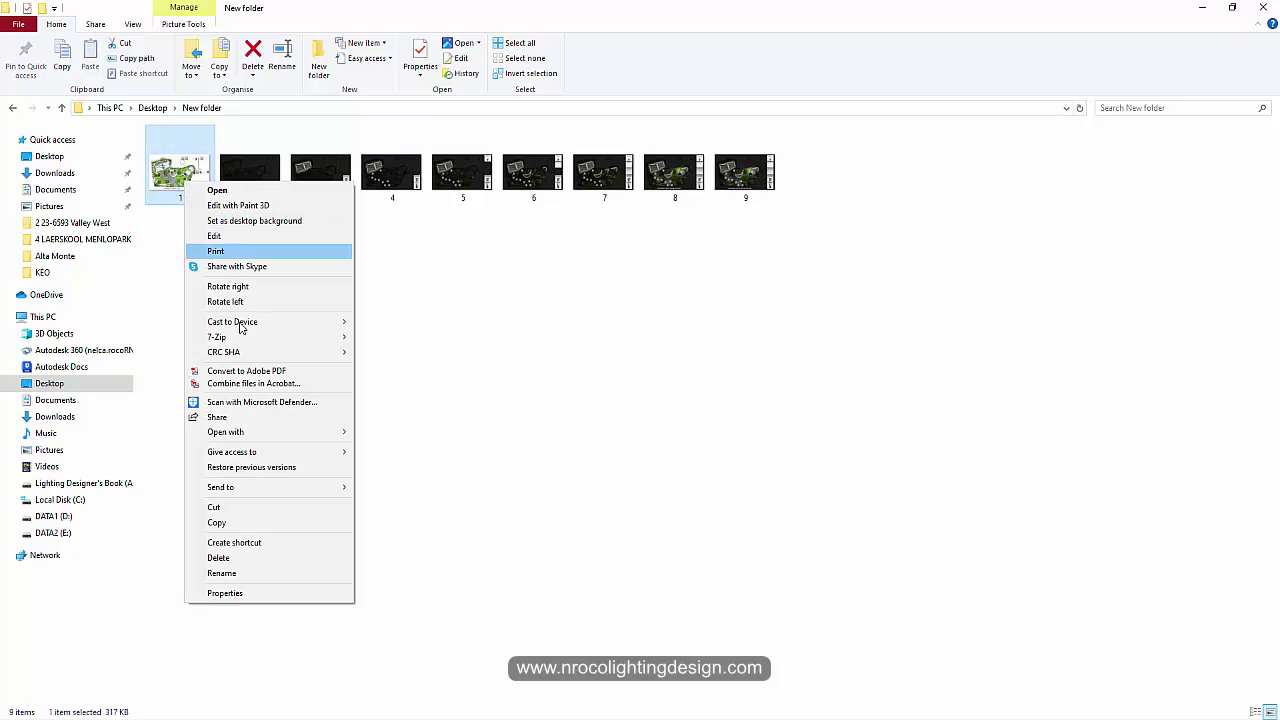
{"action": "left_click", "coordinate": [222, 523]}
{"action": "mouse_move", "coordinate": [749, 709]}
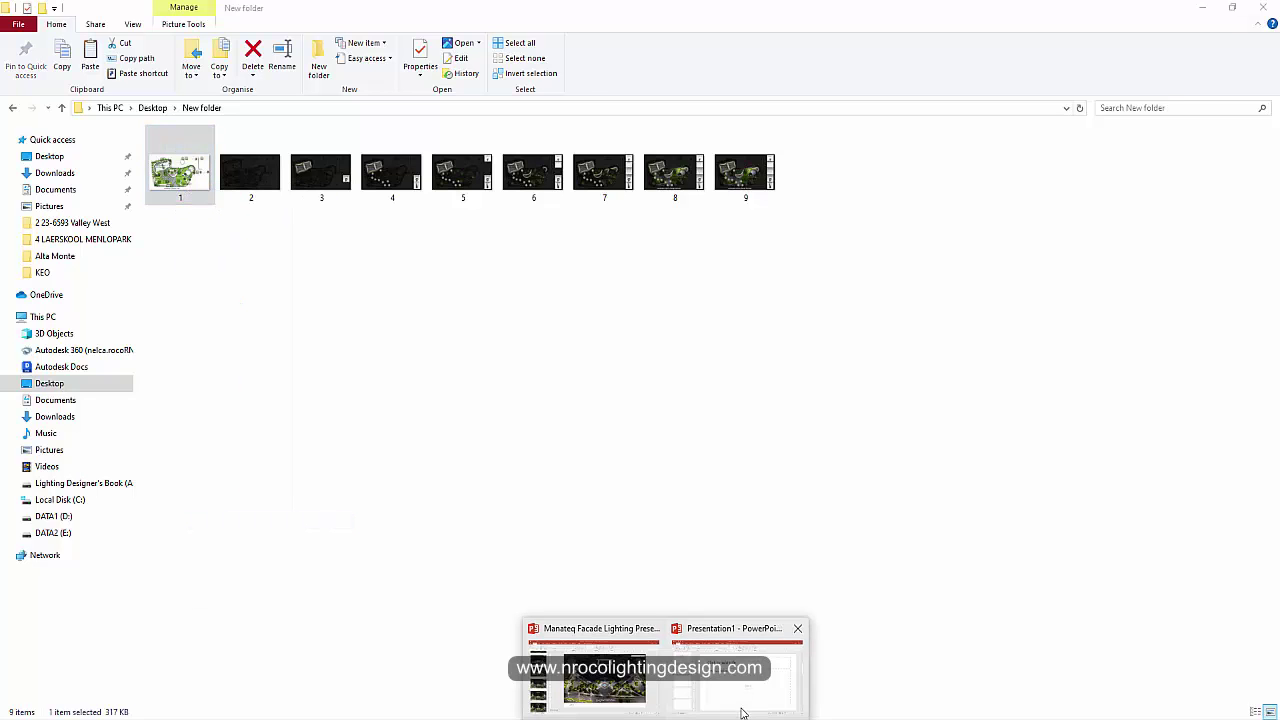
{"action": "left_click", "coordinate": [737, 645]}
{"action": "right_click", "coordinate": [635, 457]}
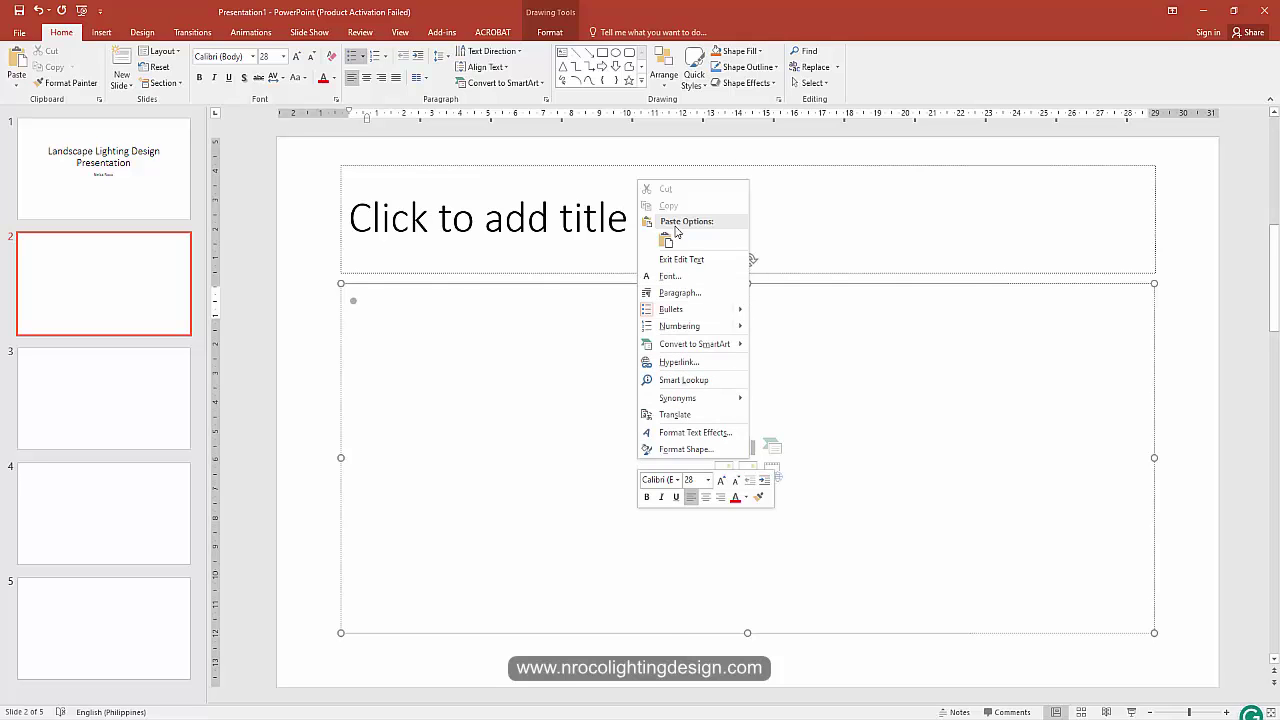
Step: Paste the copied landscape concept plan image onto slide 2
{"action": "right_click", "coordinate": [558, 406]}
{"action": "left_click", "coordinate": [588, 470]}
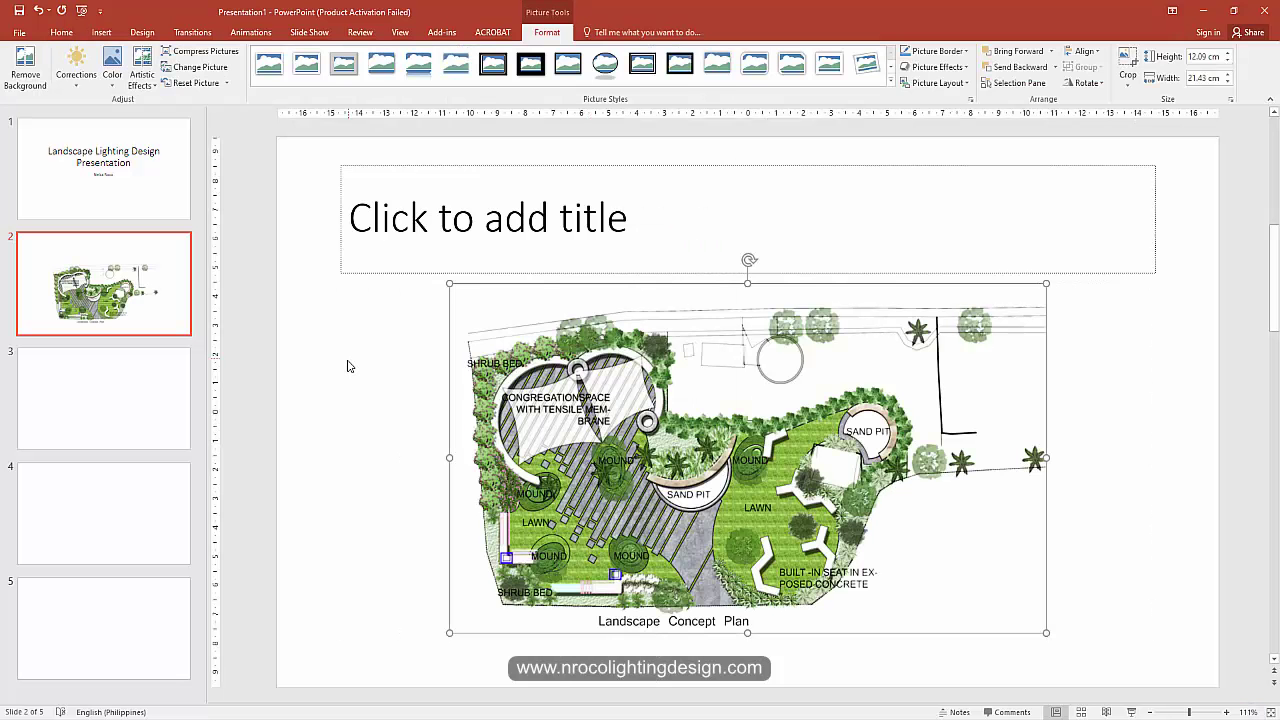
{"action": "left_click", "coordinate": [348, 367]}
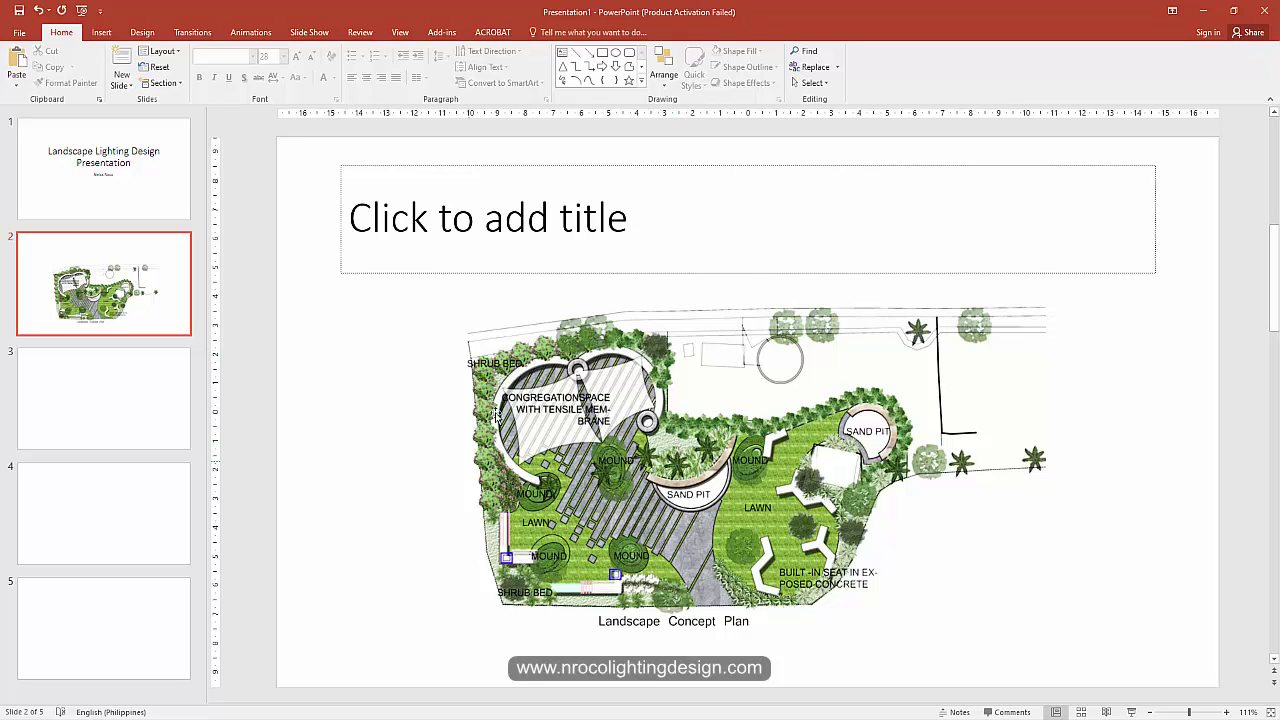
Step: Resize and position the plan so it fills the area beneath the title
{"action": "left_click", "coordinate": [708, 435]}
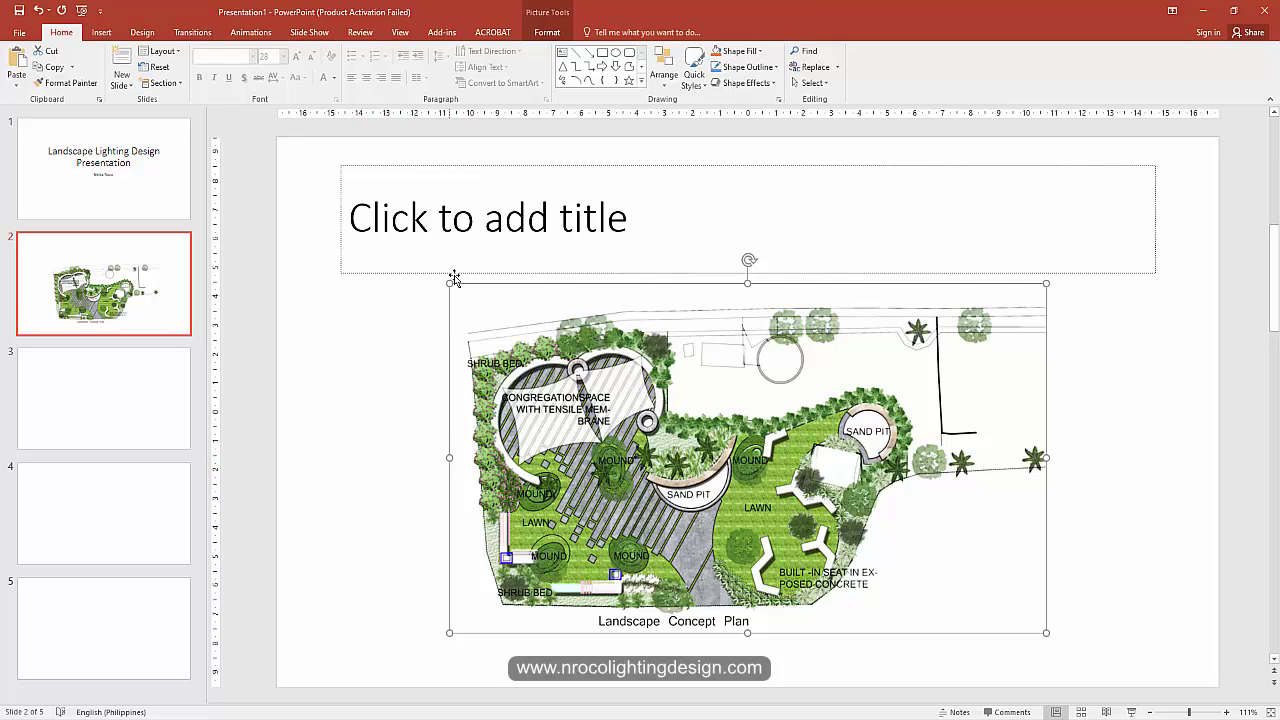
{"action": "left_click_drag", "start_coordinate": [450, 285], "coordinate": [277, 200]}
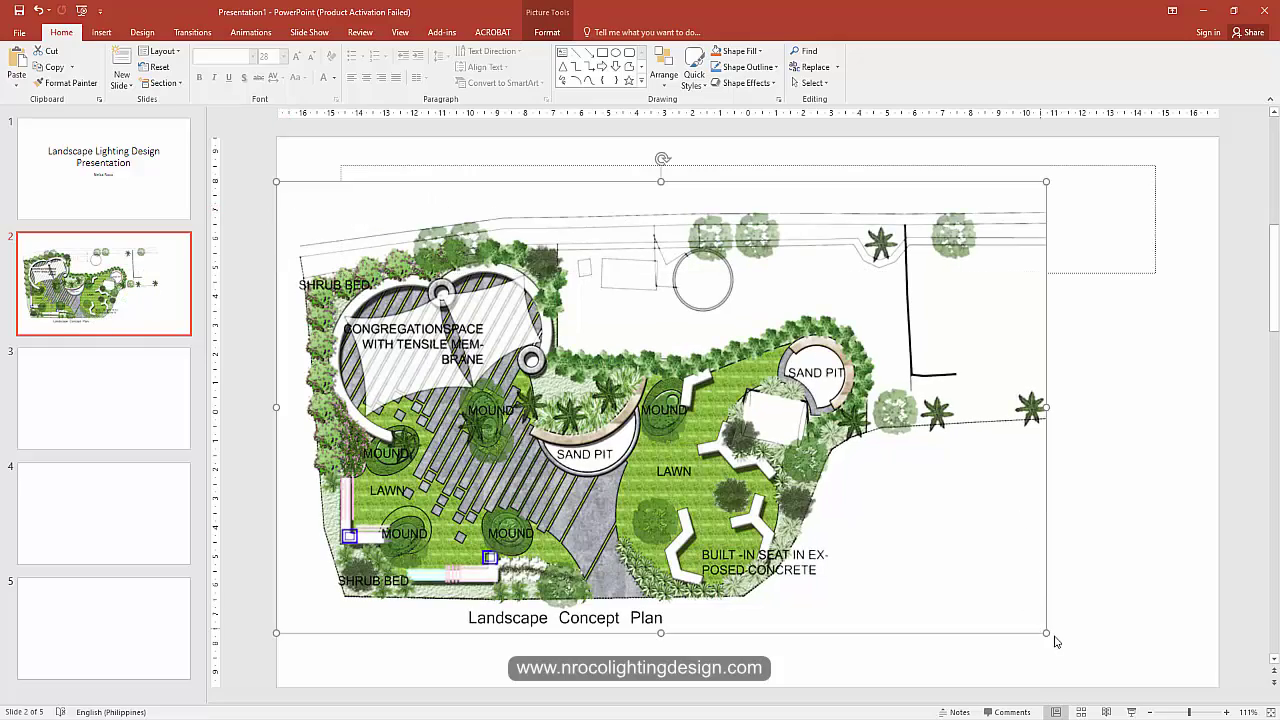
{"action": "left_click_drag", "start_coordinate": [1046, 632], "coordinate": [1139, 686]}
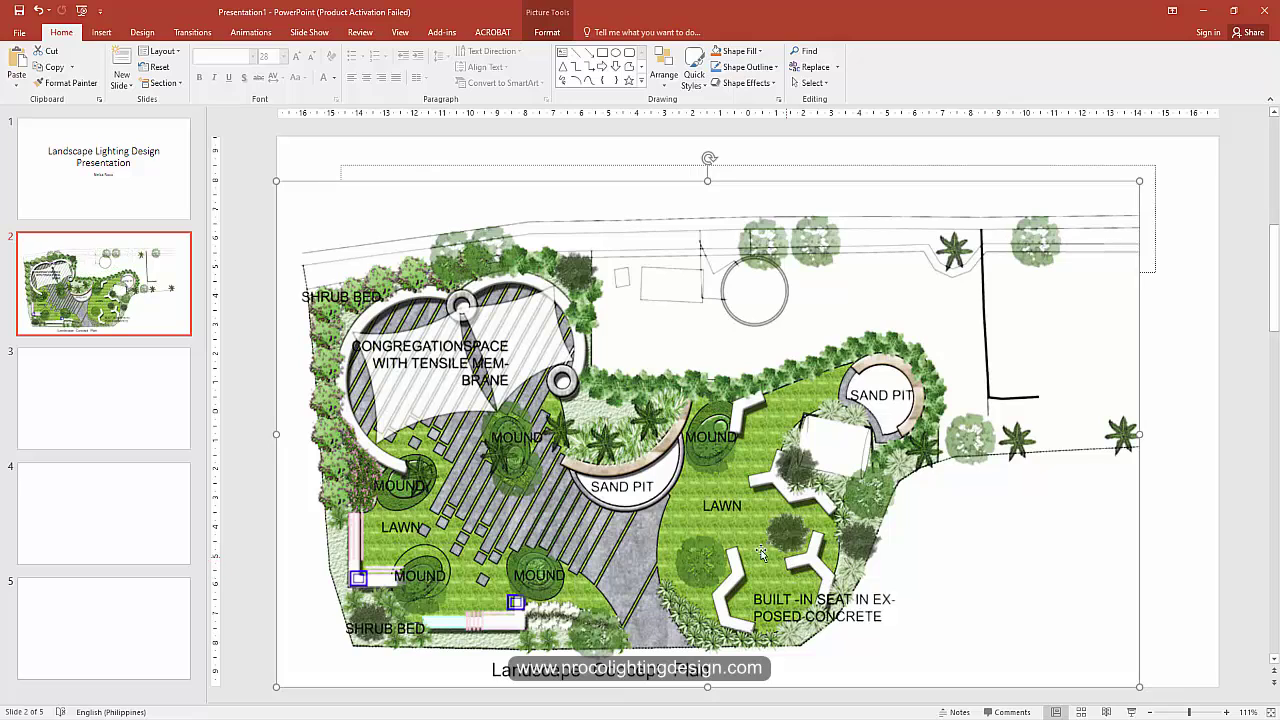
{"action": "left_click_drag", "start_coordinate": [764, 552], "coordinate": [811, 552]}
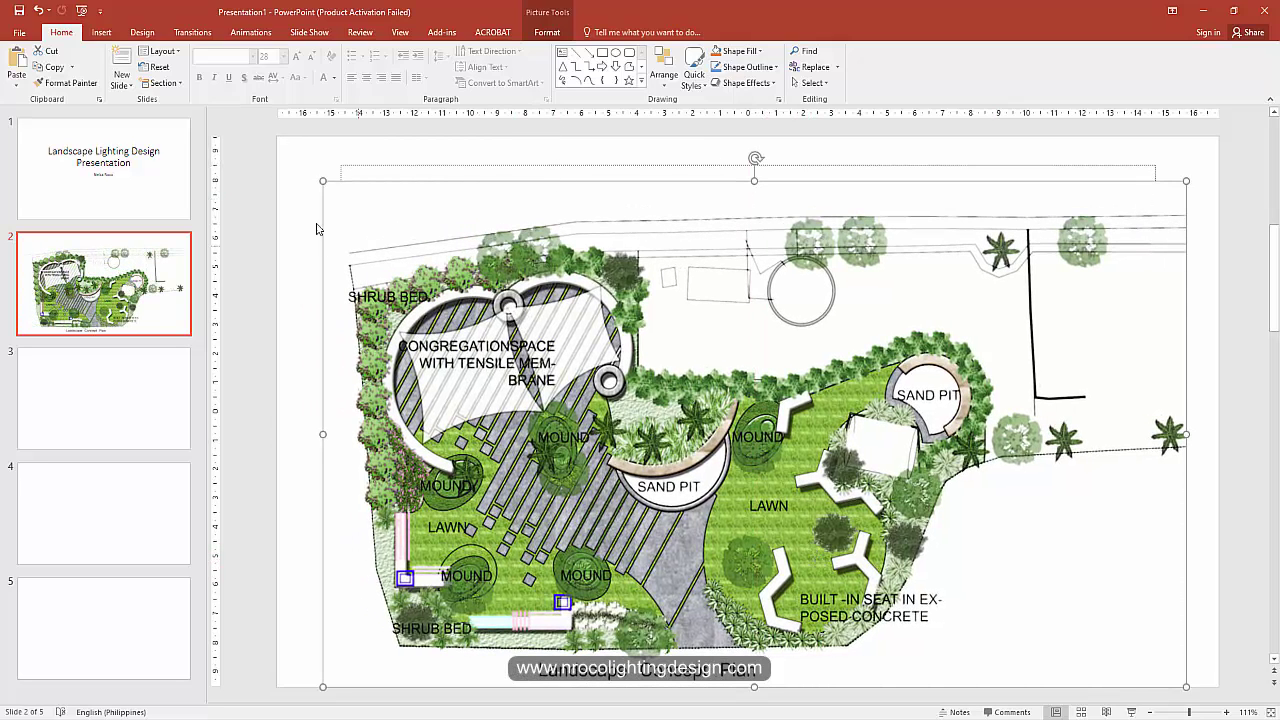
{"action": "left_click_drag", "start_coordinate": [326, 184], "coordinate": [375, 212]}
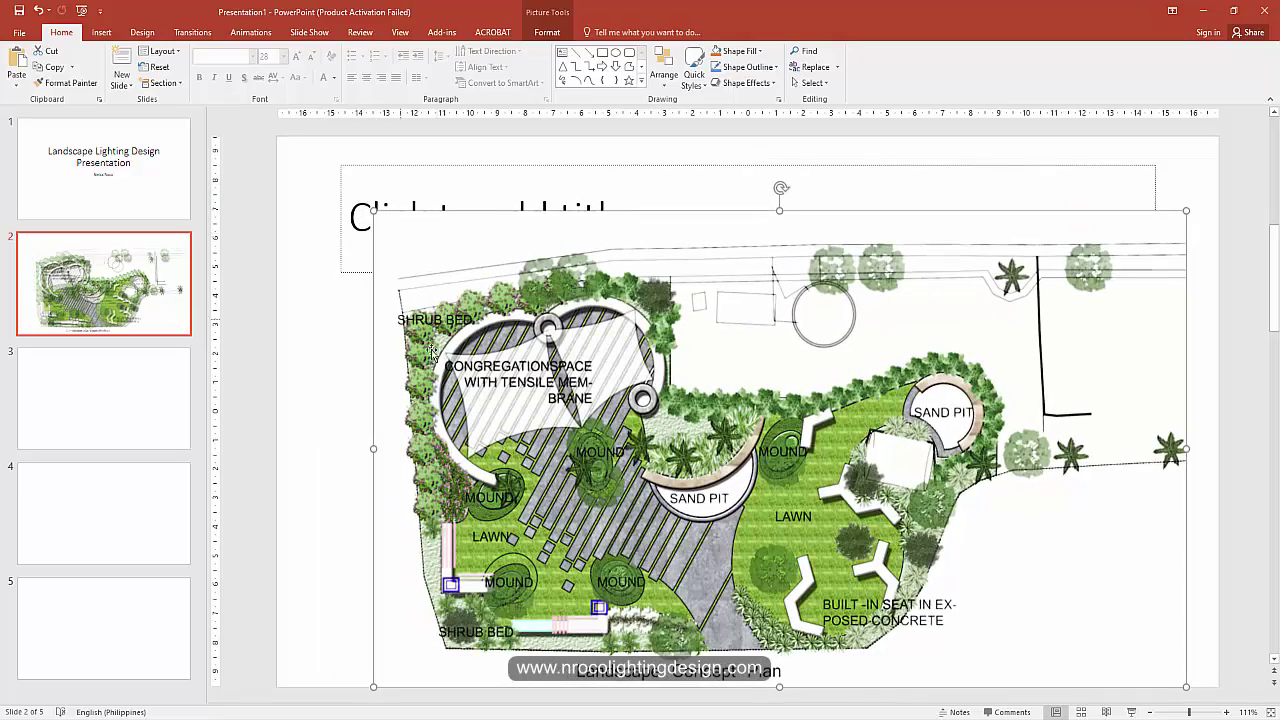
{"action": "left_click_drag", "start_coordinate": [1187, 210], "coordinate": [1098, 263]}
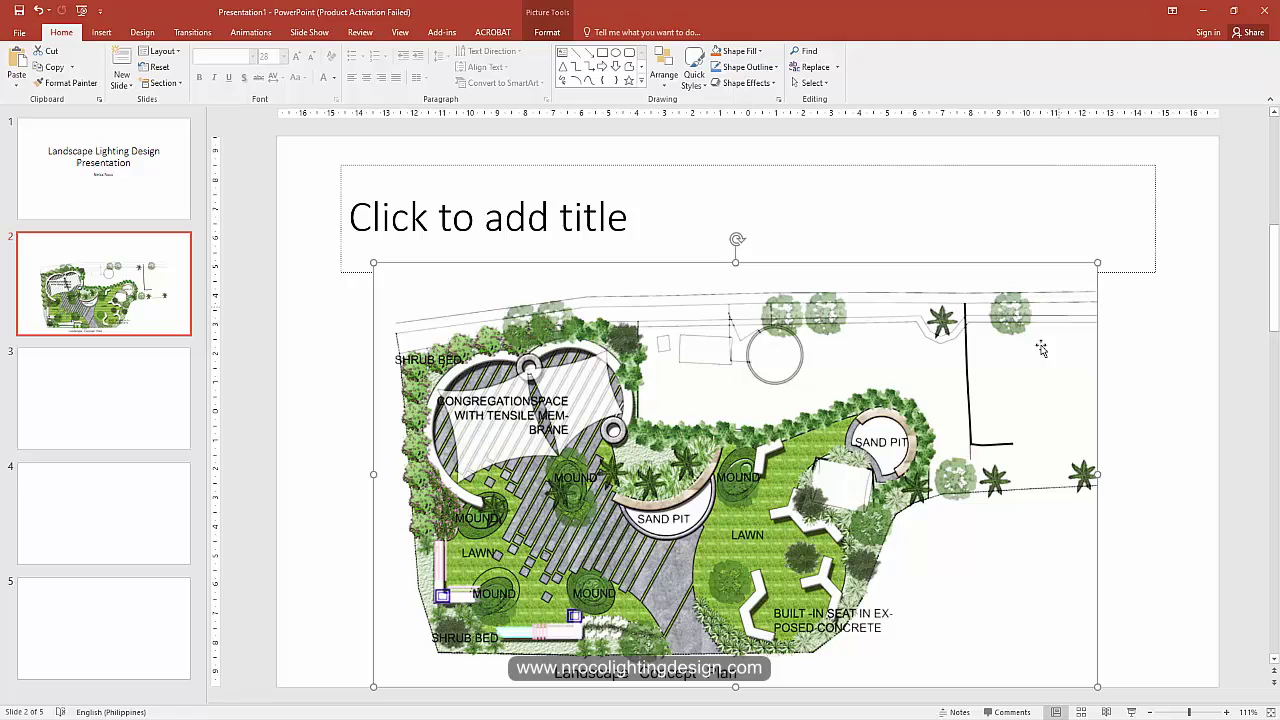
{"action": "left_click", "coordinate": [666, 204]}
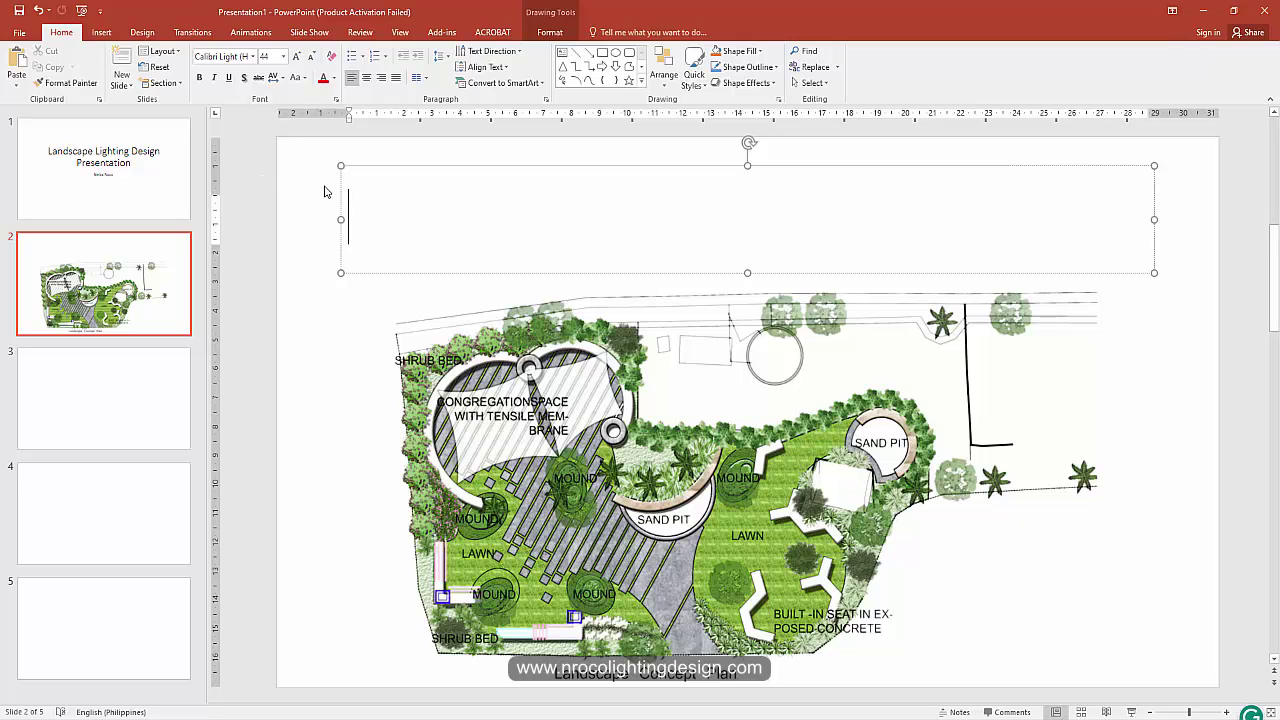
Step: Title slide 2 'Landscape Lighting Design Presentation' and shorten the title box to raise it
{"action": "type", "text": "Landscape Lighting Design Presentation"}
{"action": "left_click", "coordinate": [290, 355]}
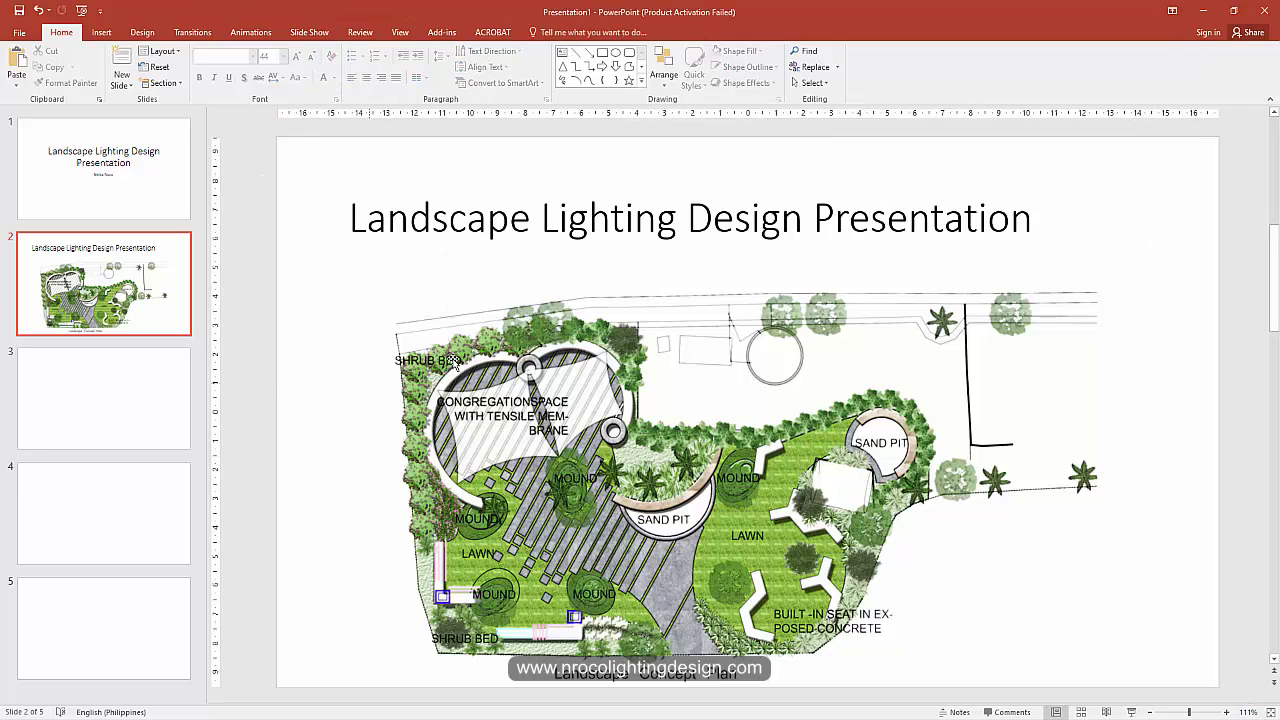
{"action": "left_click", "coordinate": [568, 338]}
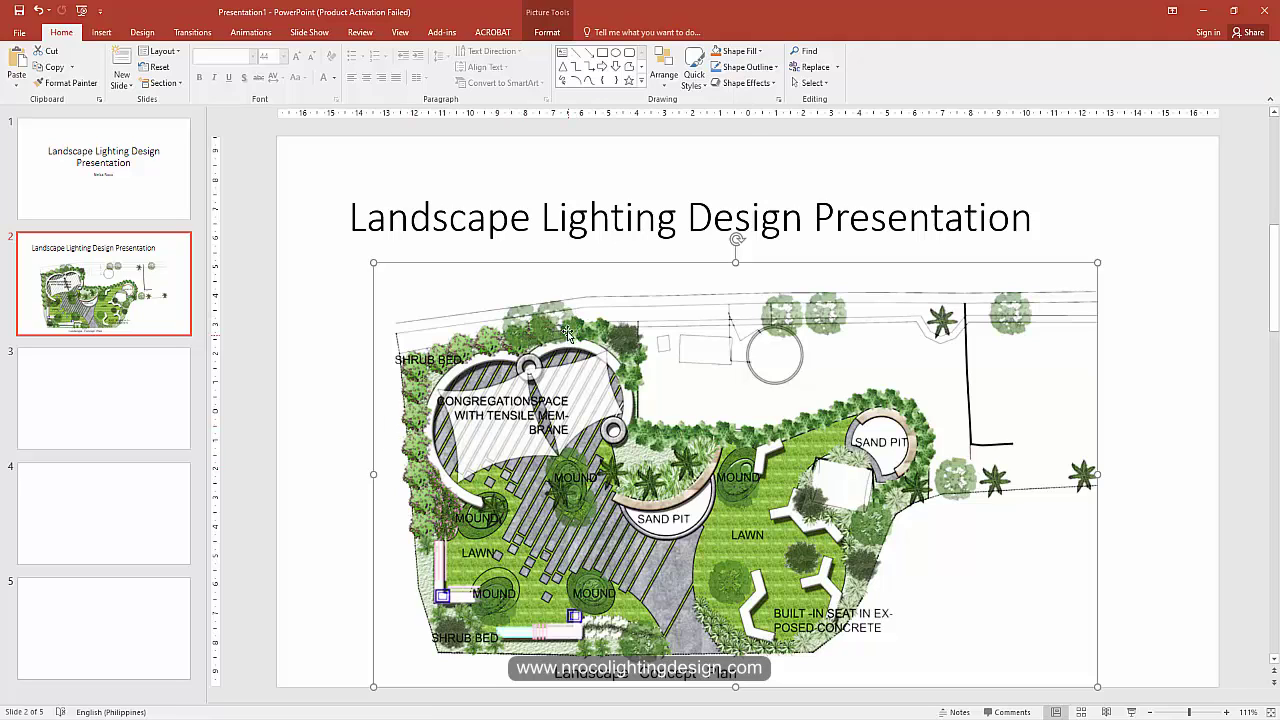
{"action": "left_click", "coordinate": [544, 218]}
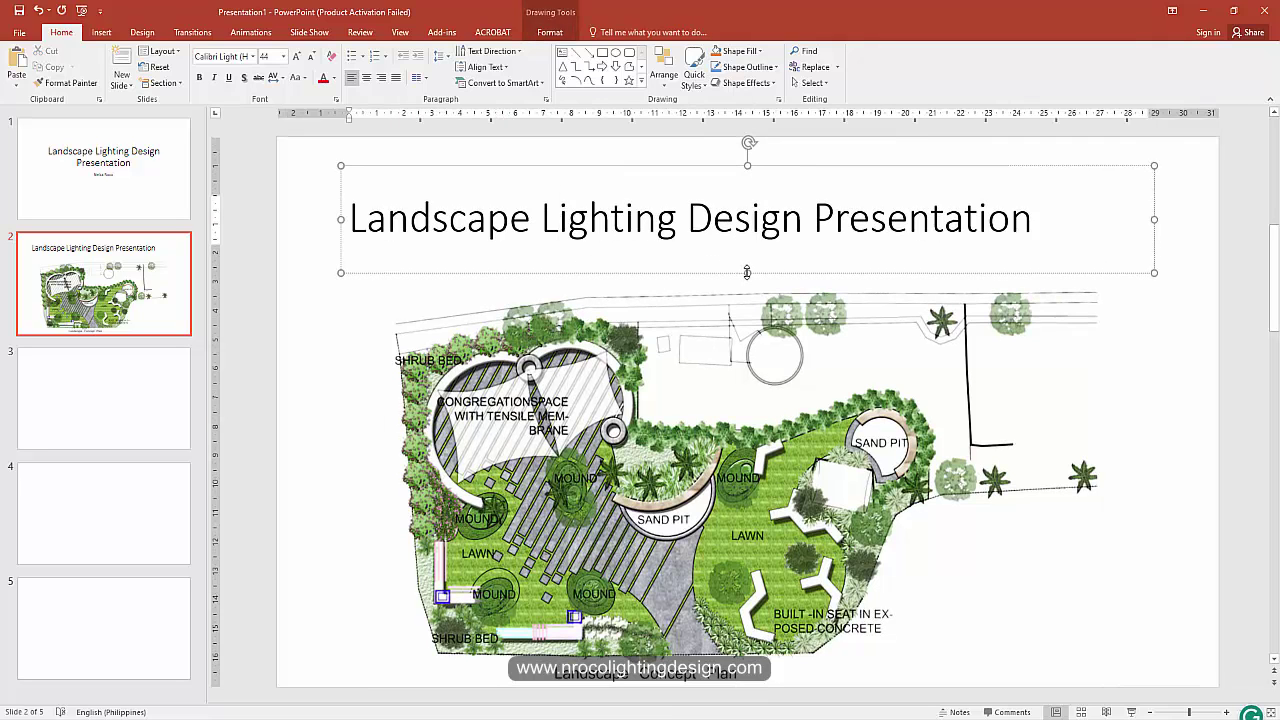
{"action": "left_click_drag", "start_coordinate": [747, 272], "coordinate": [751, 230]}
{"action": "left_click", "coordinate": [346, 291]}
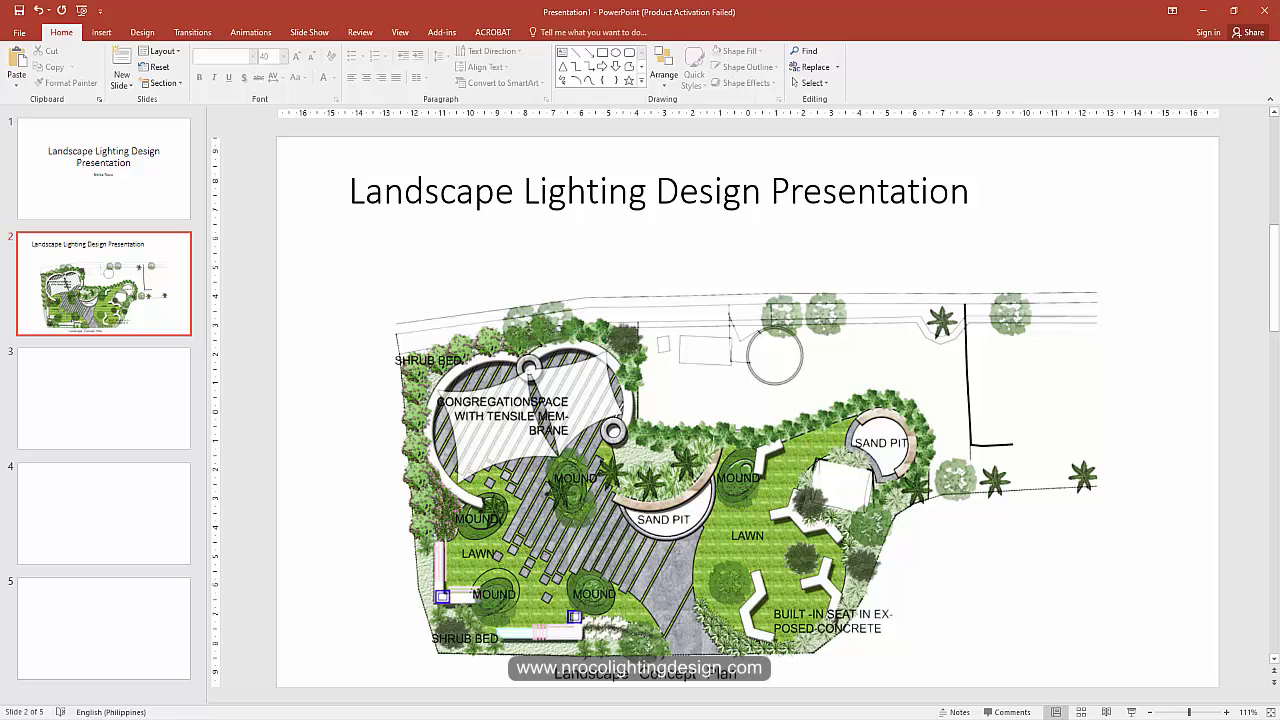
Step: Copy the company logo from the Pictures folder and return to slide 2
{"action": "mouse_move", "coordinate": [425, 710]}
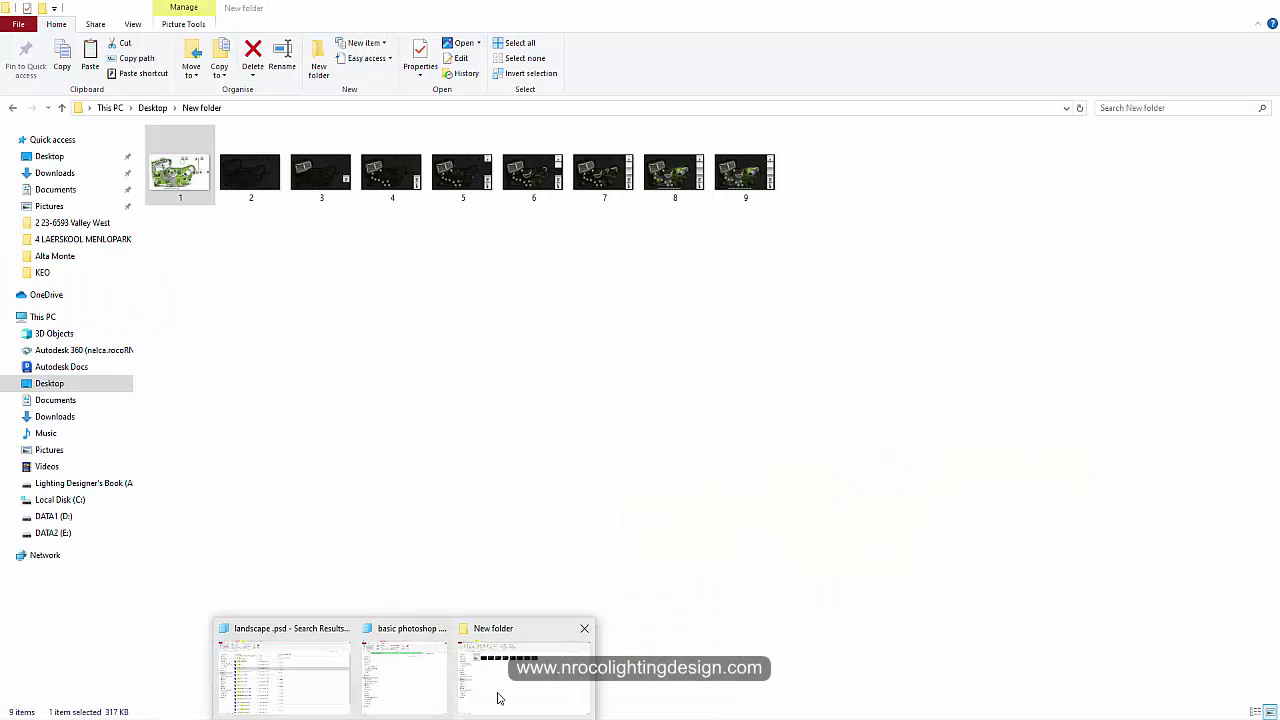
{"action": "left_click", "coordinate": [500, 698]}
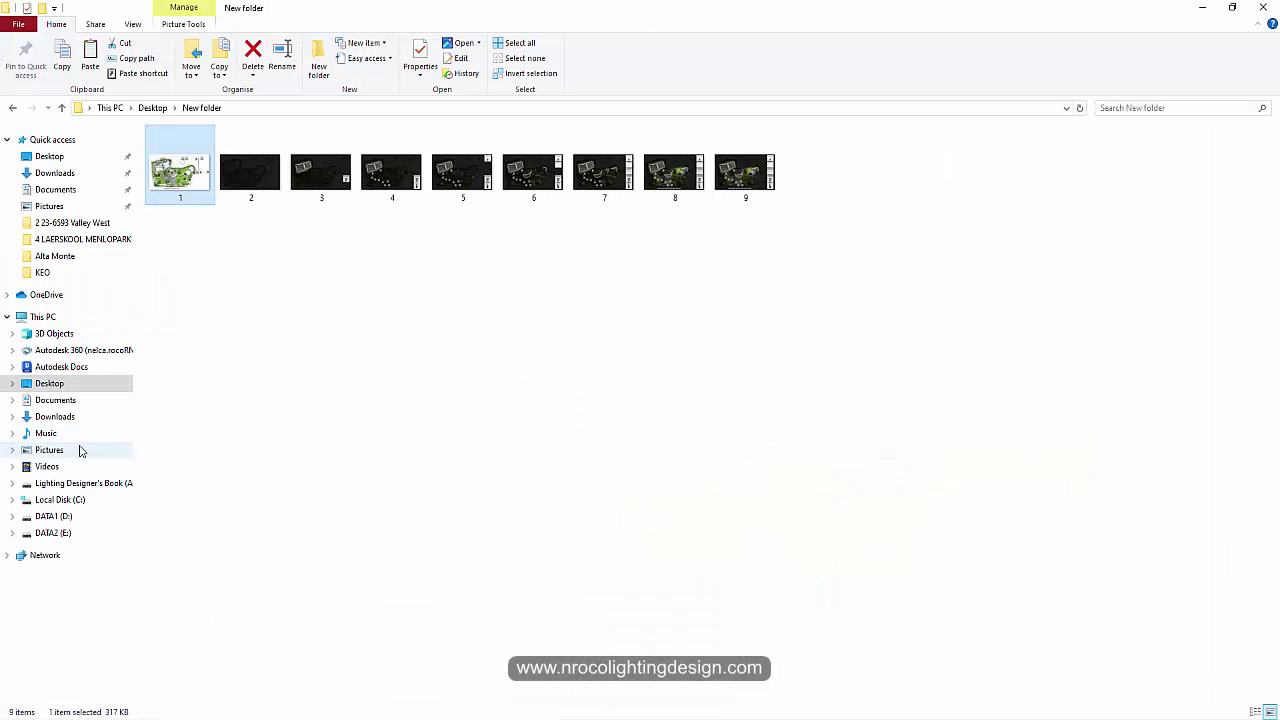
{"action": "left_click", "coordinate": [49, 450]}
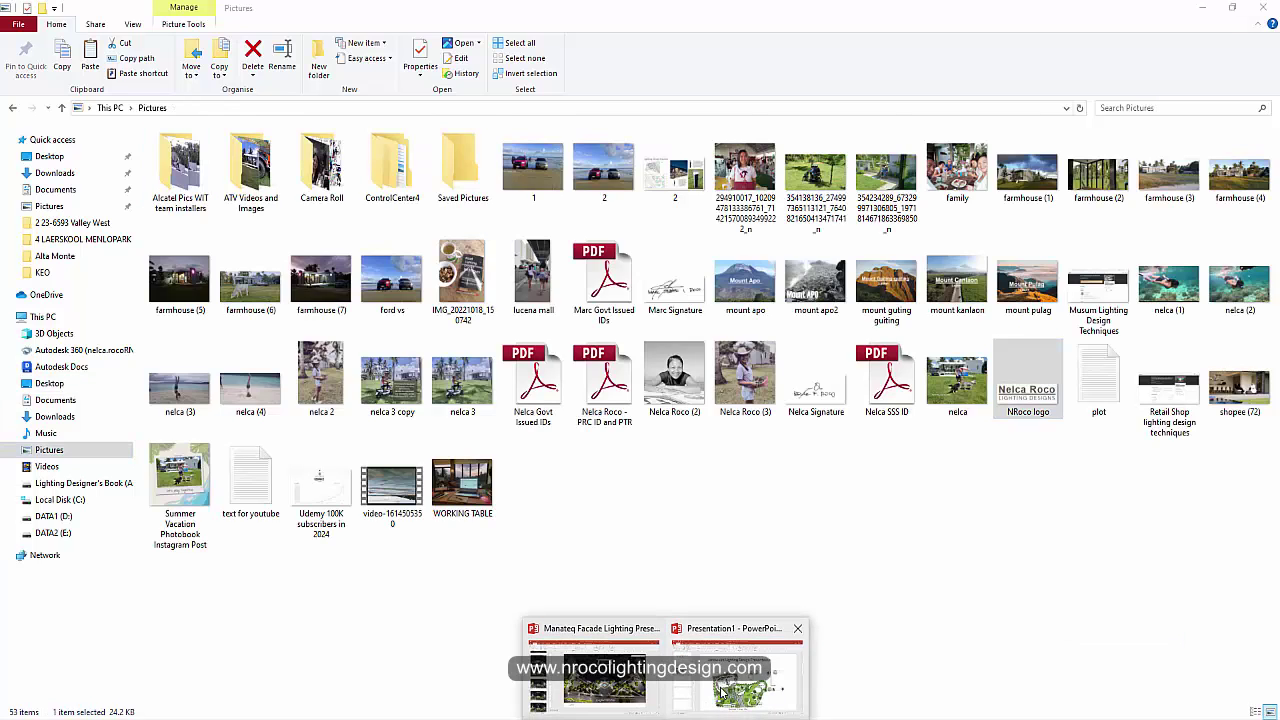
{"action": "left_click", "coordinate": [720, 692]}
{"action": "right_click", "coordinate": [1166, 338]}
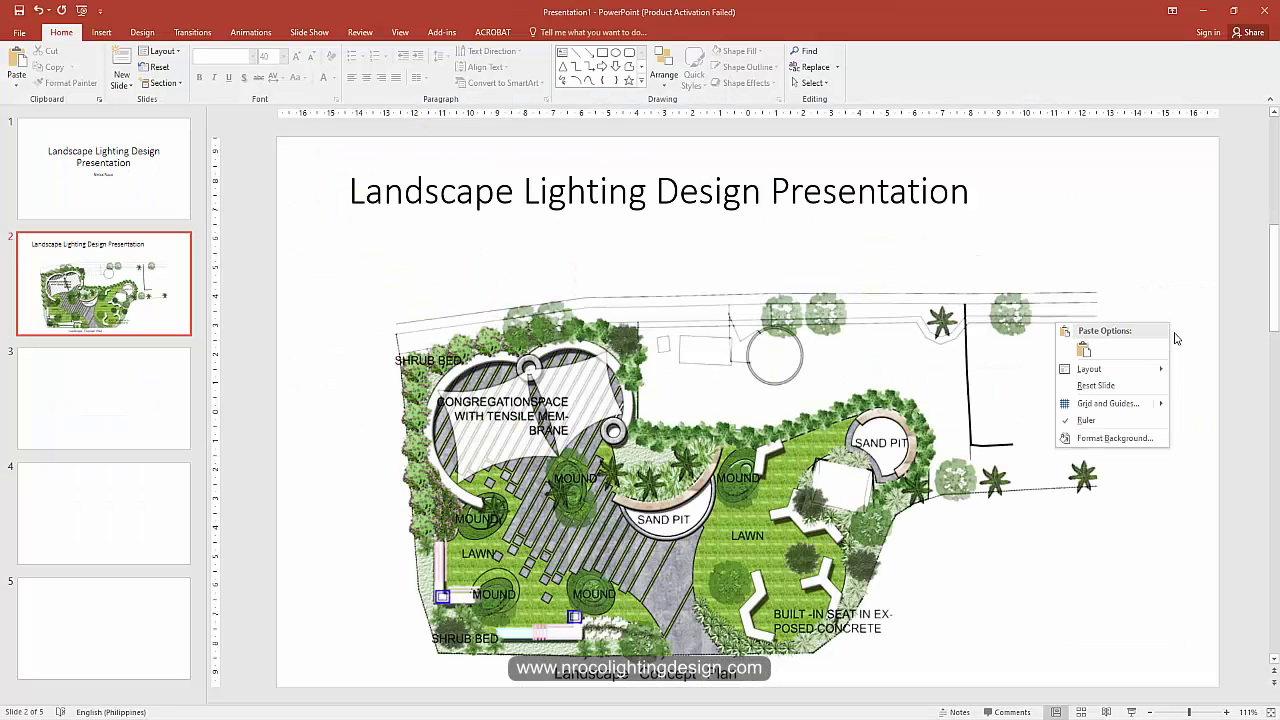
Step: Paste the company logo and place it in slide 2's top-right corner
{"action": "left_click", "coordinate": [1084, 350]}
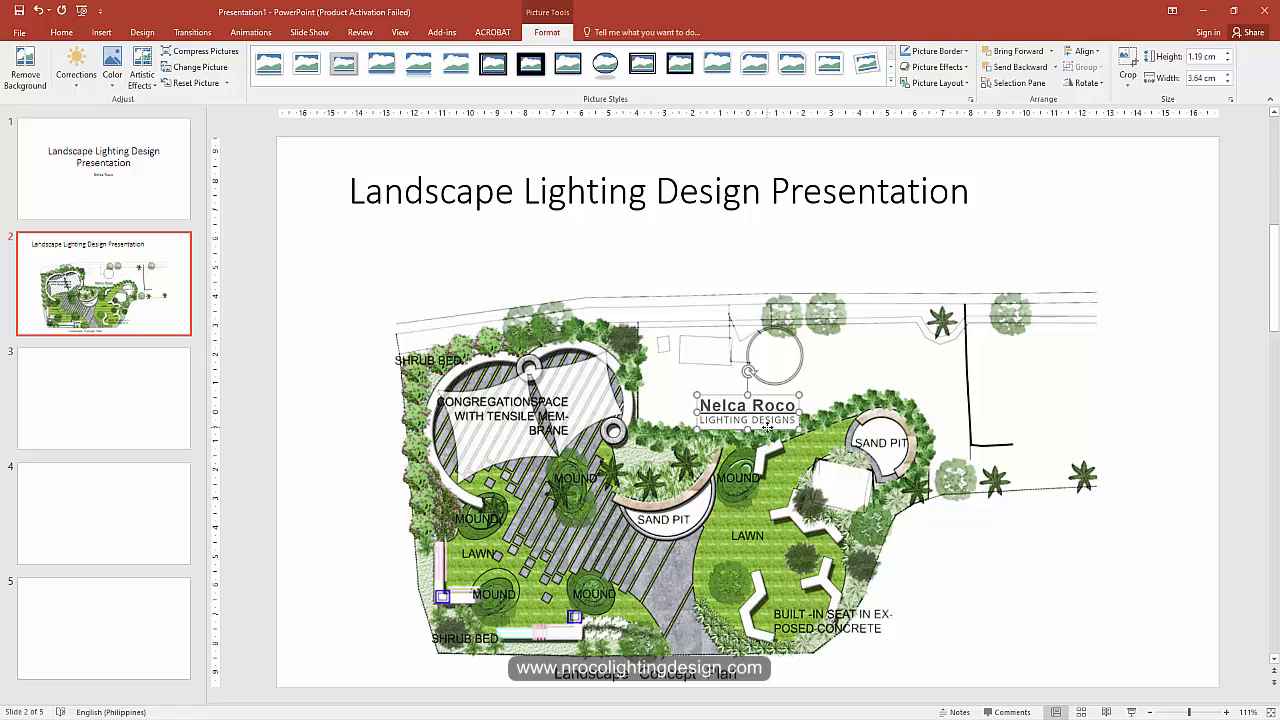
{"action": "left_click_drag", "start_coordinate": [768, 430], "coordinate": [1177, 186]}
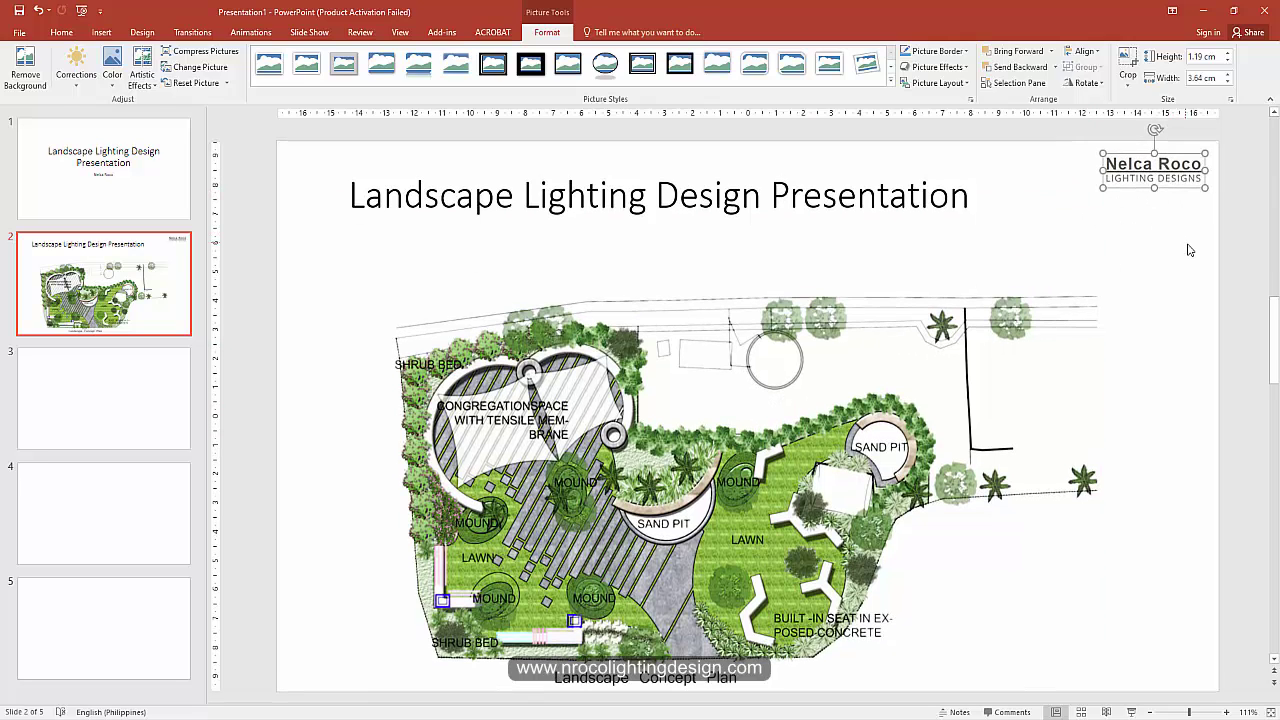
{"action": "left_click", "coordinate": [1186, 249]}
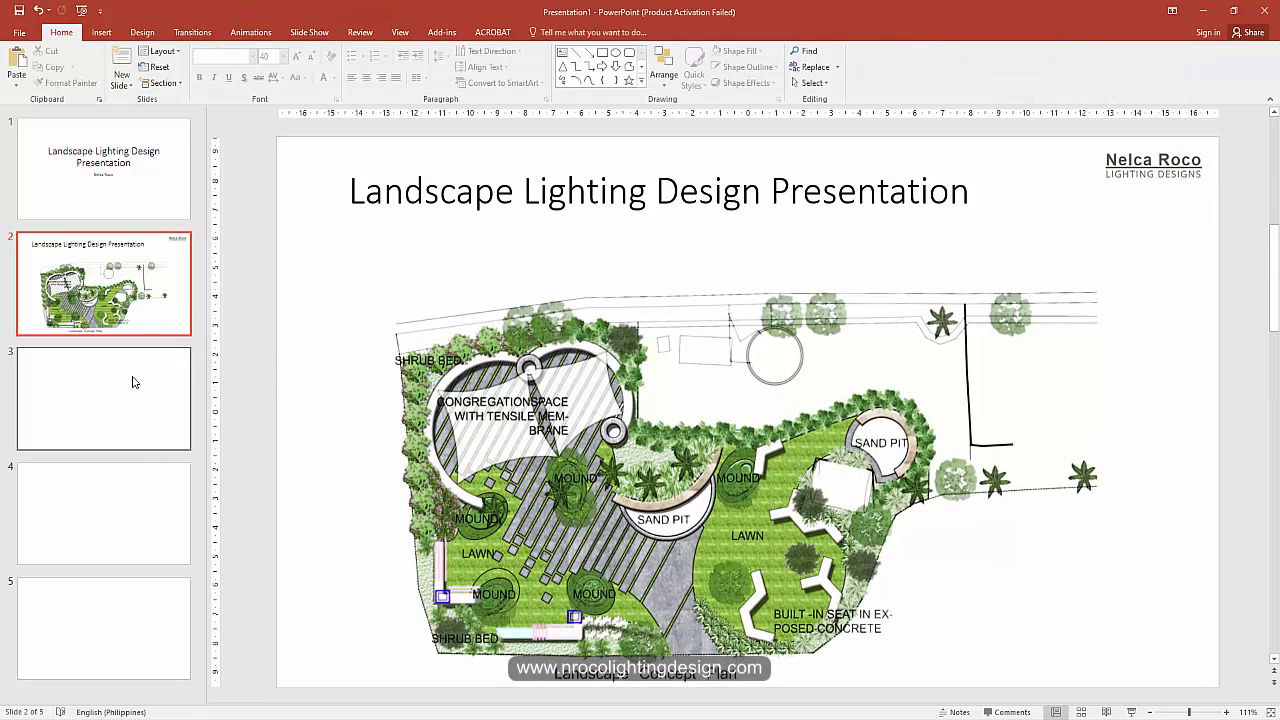
Step: Shift slide 2's title box slightly up and to the left
{"action": "left_click", "coordinate": [495, 198]}
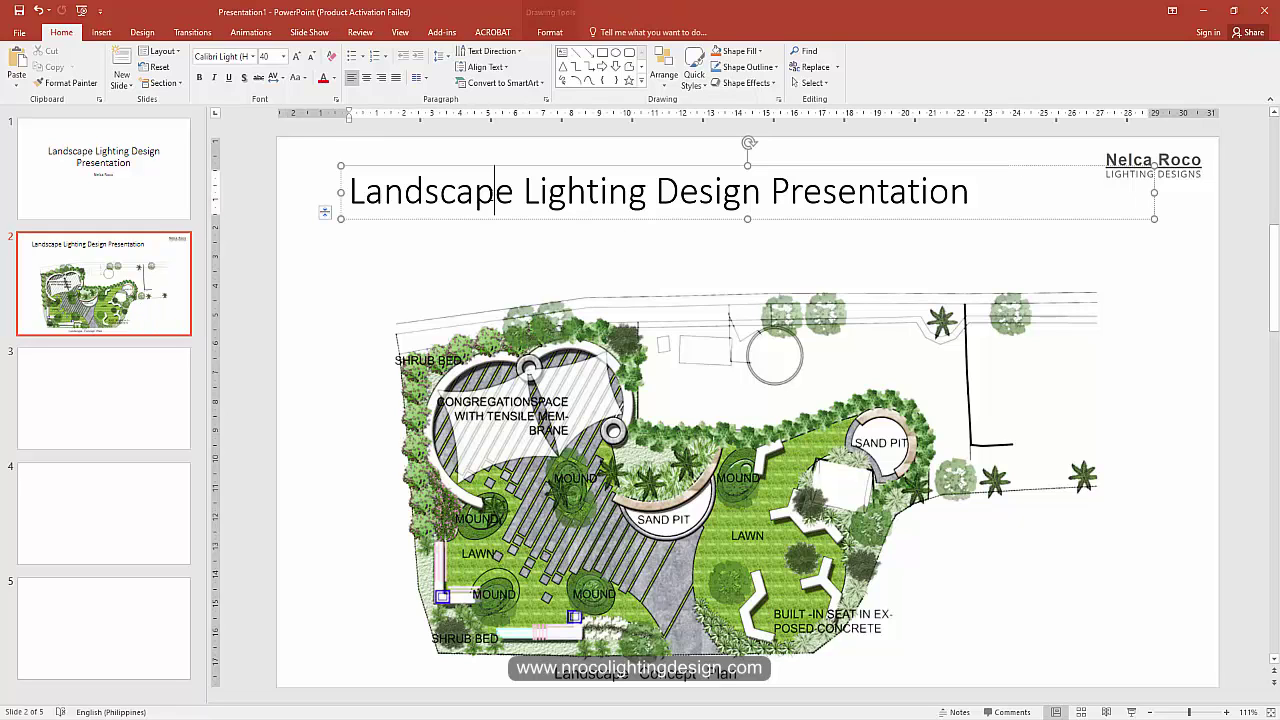
{"action": "left_click_drag", "start_coordinate": [877, 165], "coordinate": [848, 156]}
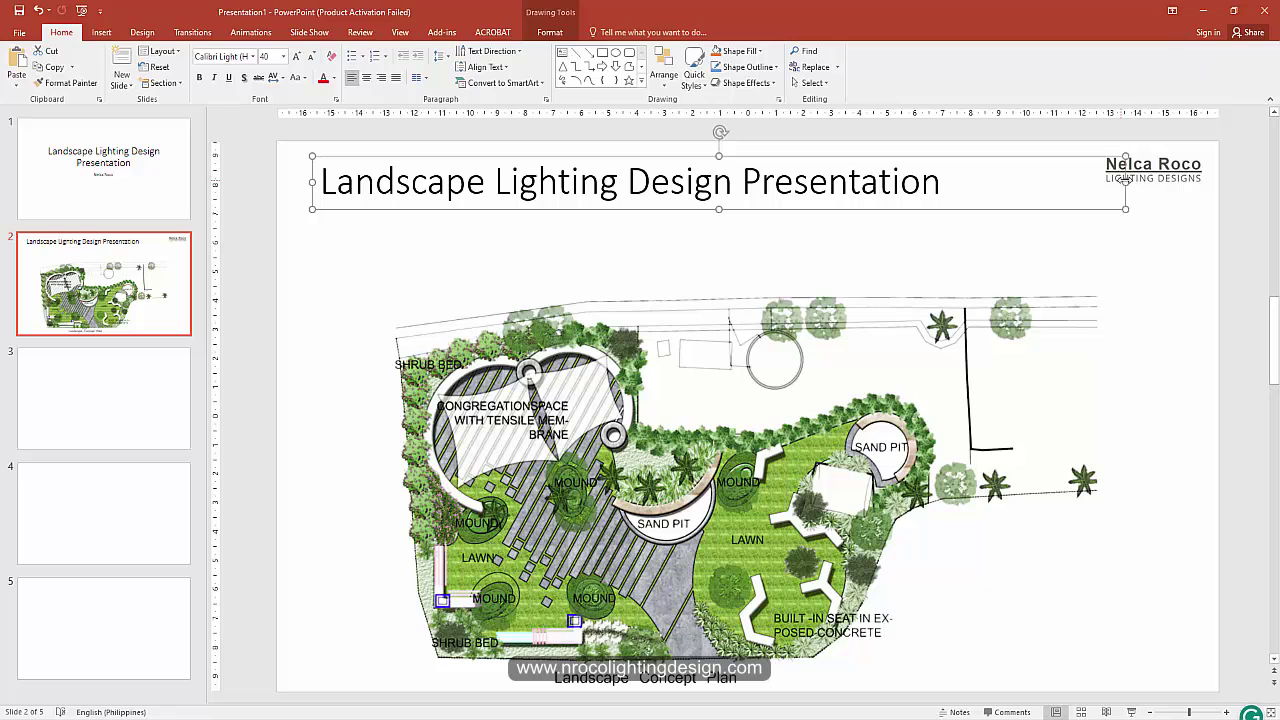
{"action": "left_click", "coordinate": [1130, 180]}
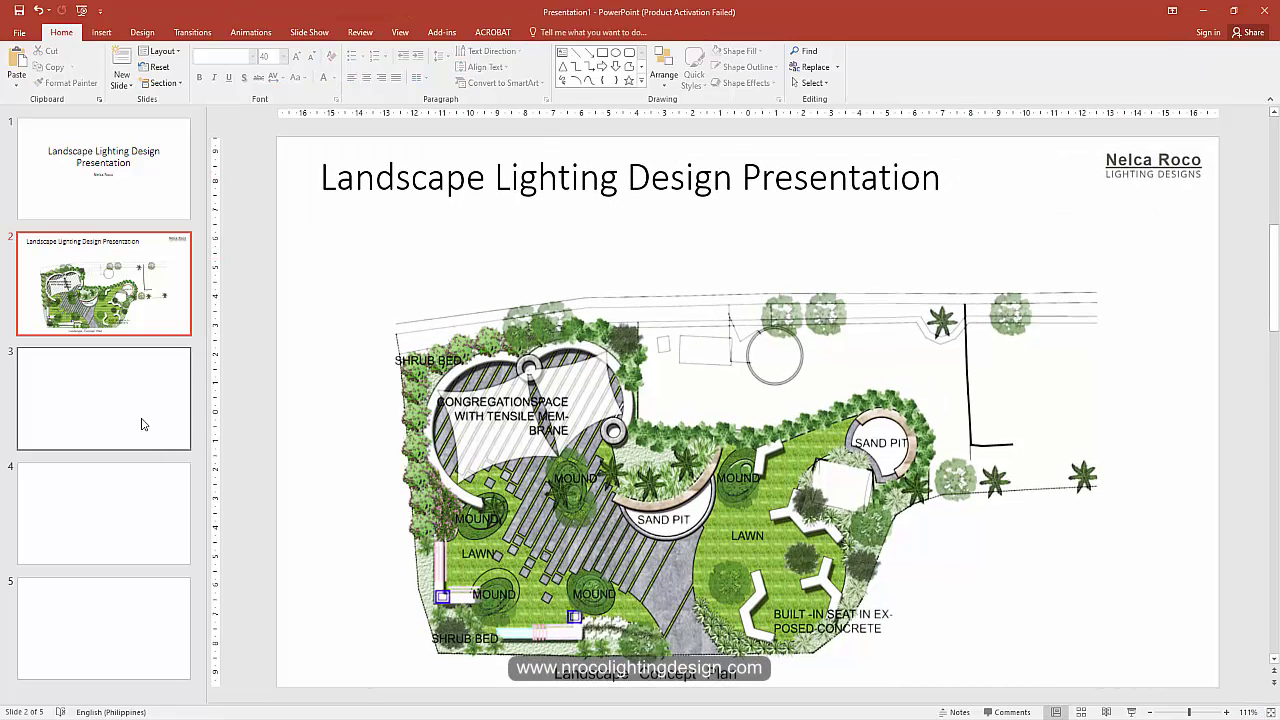
{"action": "left_click", "coordinate": [143, 423]}
{"action": "left_click", "coordinate": [155, 315]}
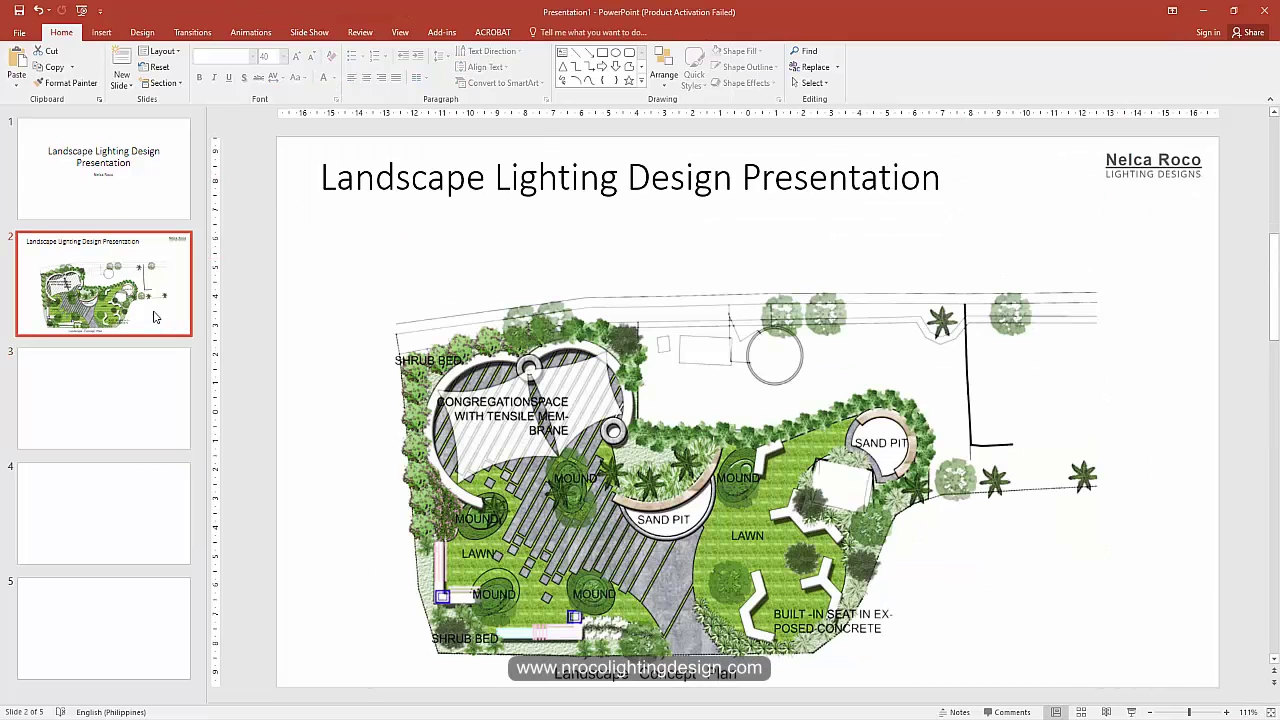
{"action": "left_click", "coordinate": [405, 263]}
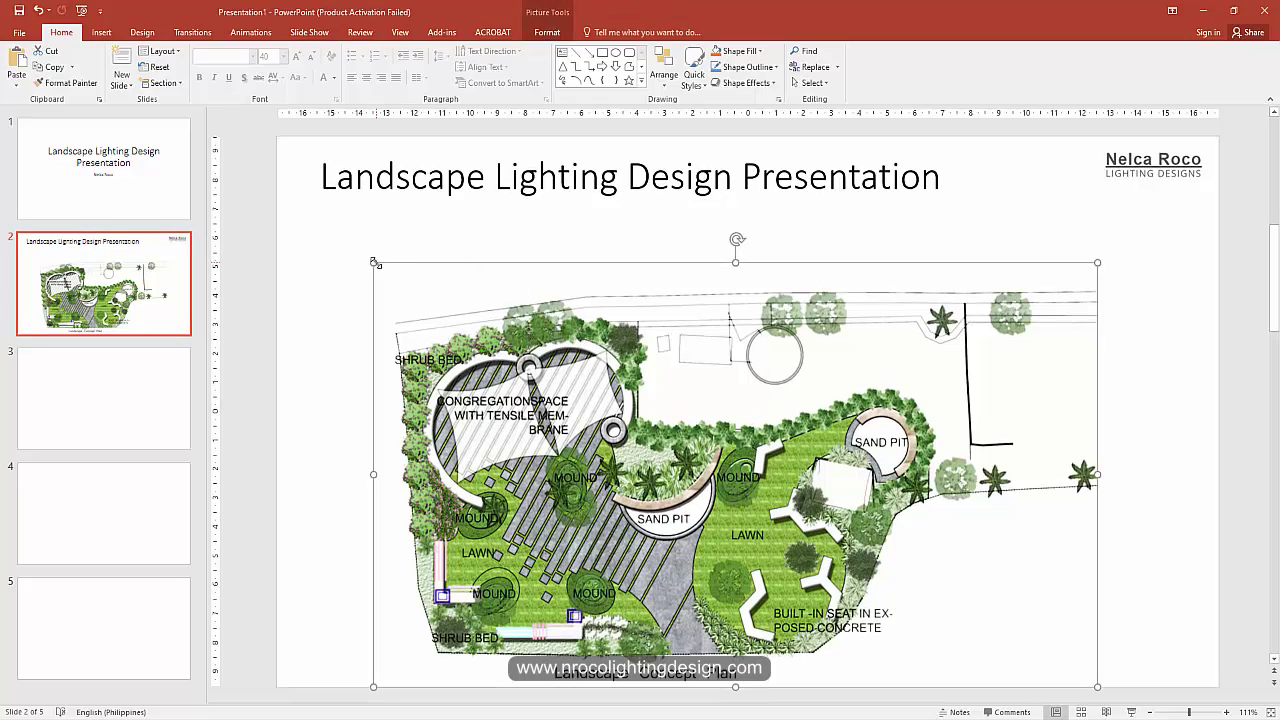
Step: Enlarge the landscape plan on slide 2 and nudge it into place
{"action": "left_click_drag", "start_coordinate": [374, 263], "coordinate": [292, 214]}
{"action": "left_click_drag", "start_coordinate": [1101, 215], "coordinate": [1148, 186]}
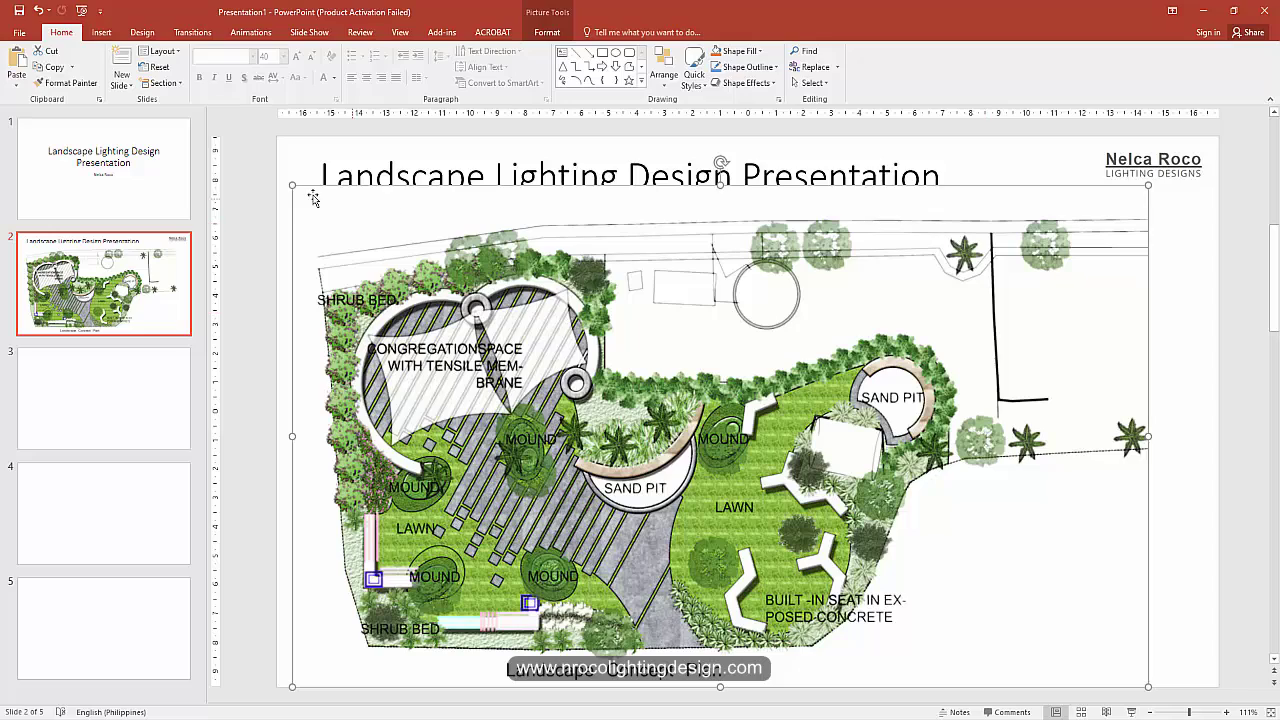
{"action": "left_click_drag", "start_coordinate": [293, 188], "coordinate": [327, 212]}
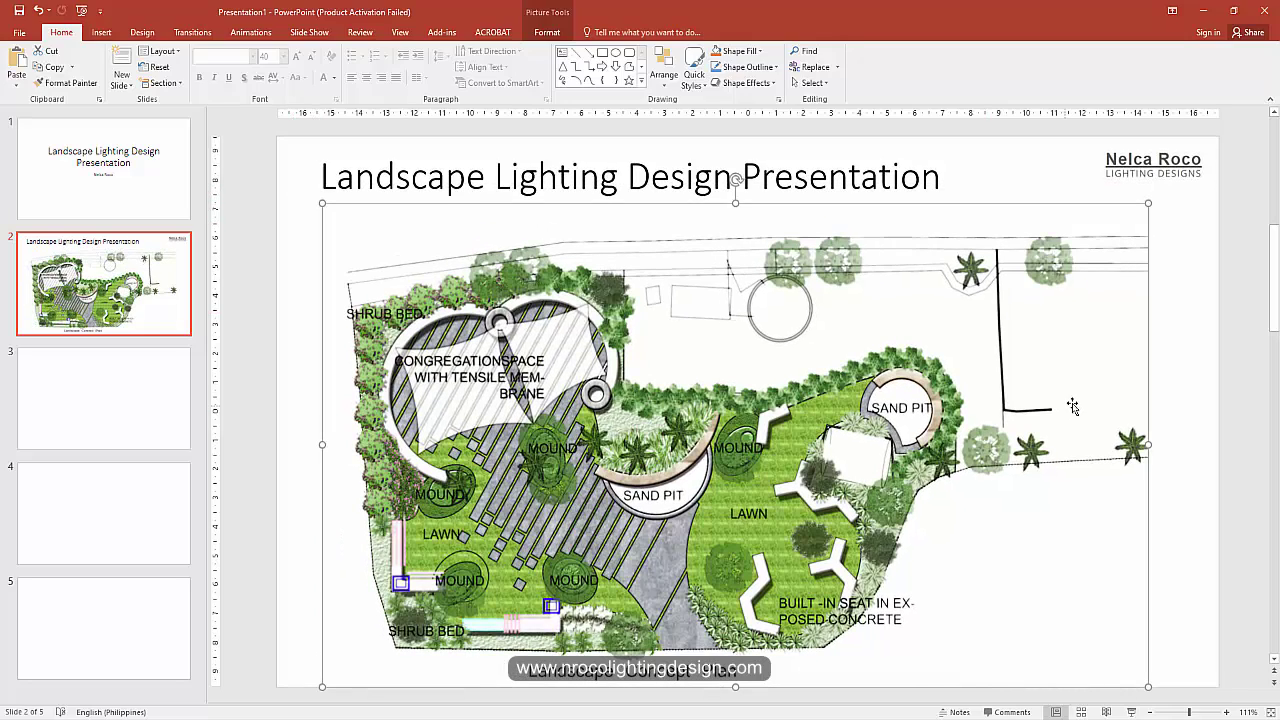
{"action": "left_click_drag", "start_coordinate": [797, 423], "coordinate": [809, 430]}
{"action": "left_click", "coordinate": [1183, 372]}
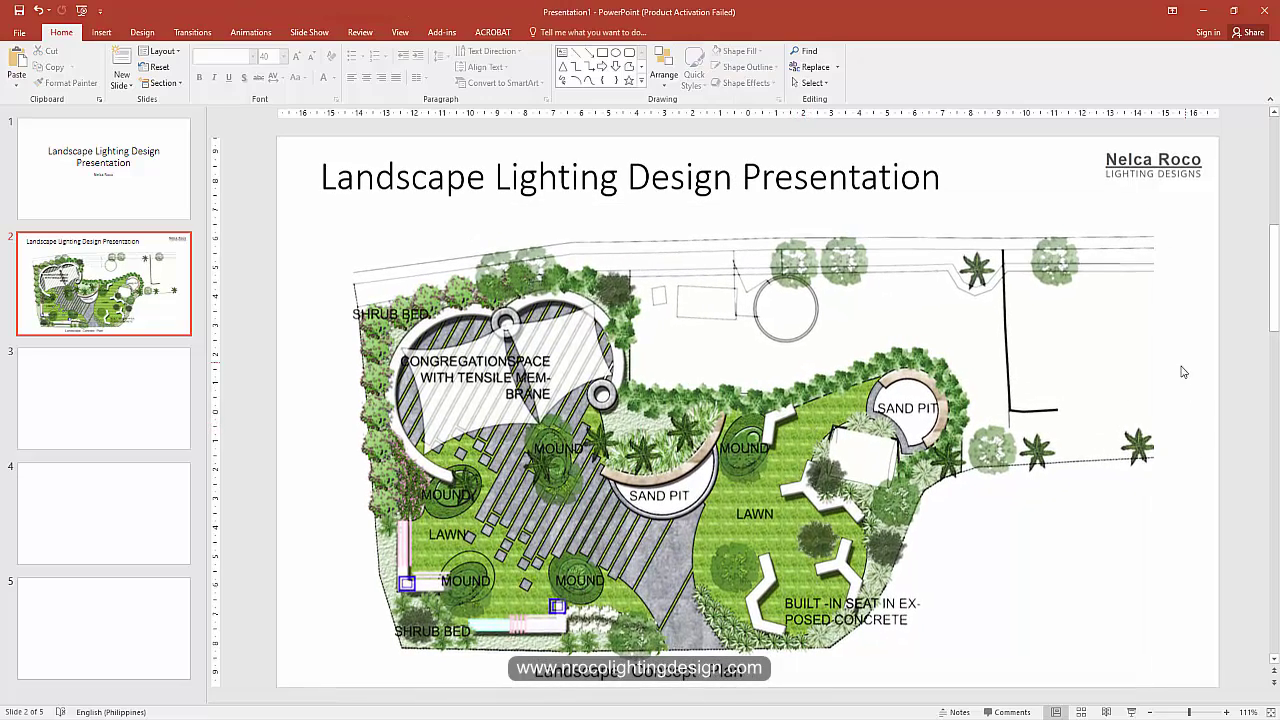
Step: Duplicate slide 2 as a new slide 3
{"action": "right_click", "coordinate": [57, 310]}
{"action": "right_click", "coordinate": [76, 320]}
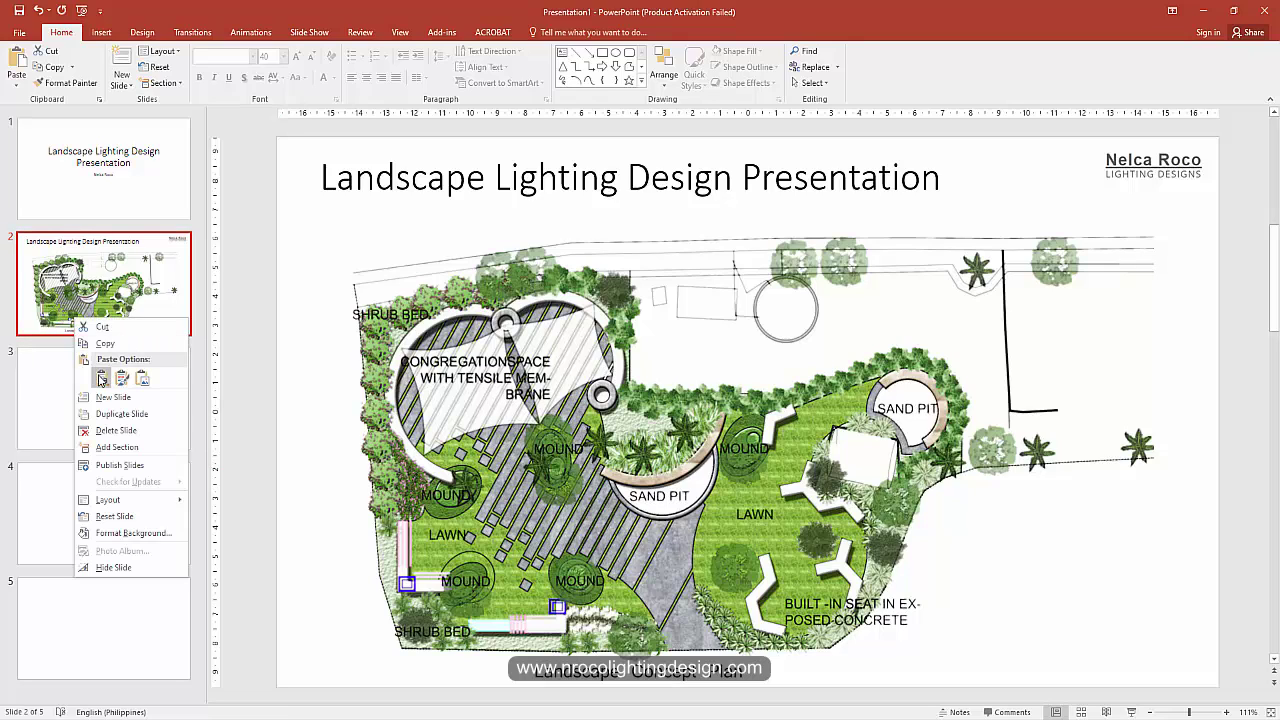
{"action": "left_click", "coordinate": [101, 380]}
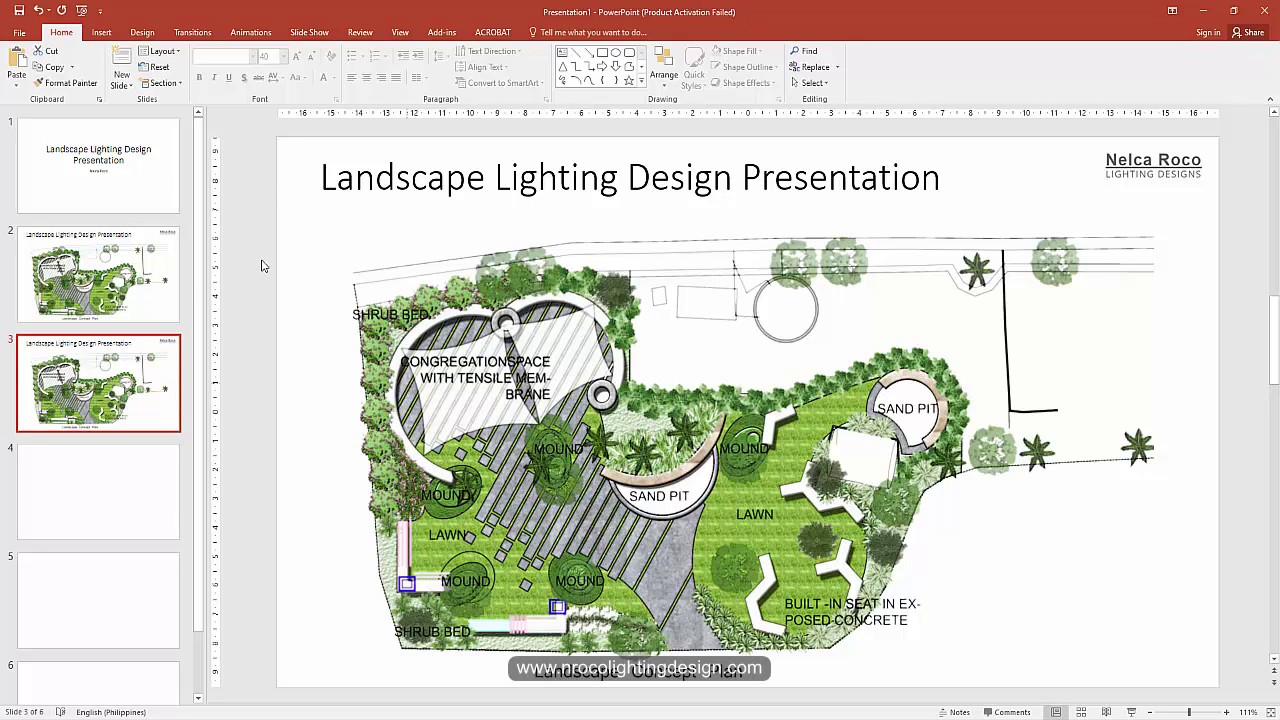
Step: Replace slide 3's plan picture with night render image 2 from New folder
{"action": "left_click", "coordinate": [560, 397]}
{"action": "right_click", "coordinate": [560, 397]}
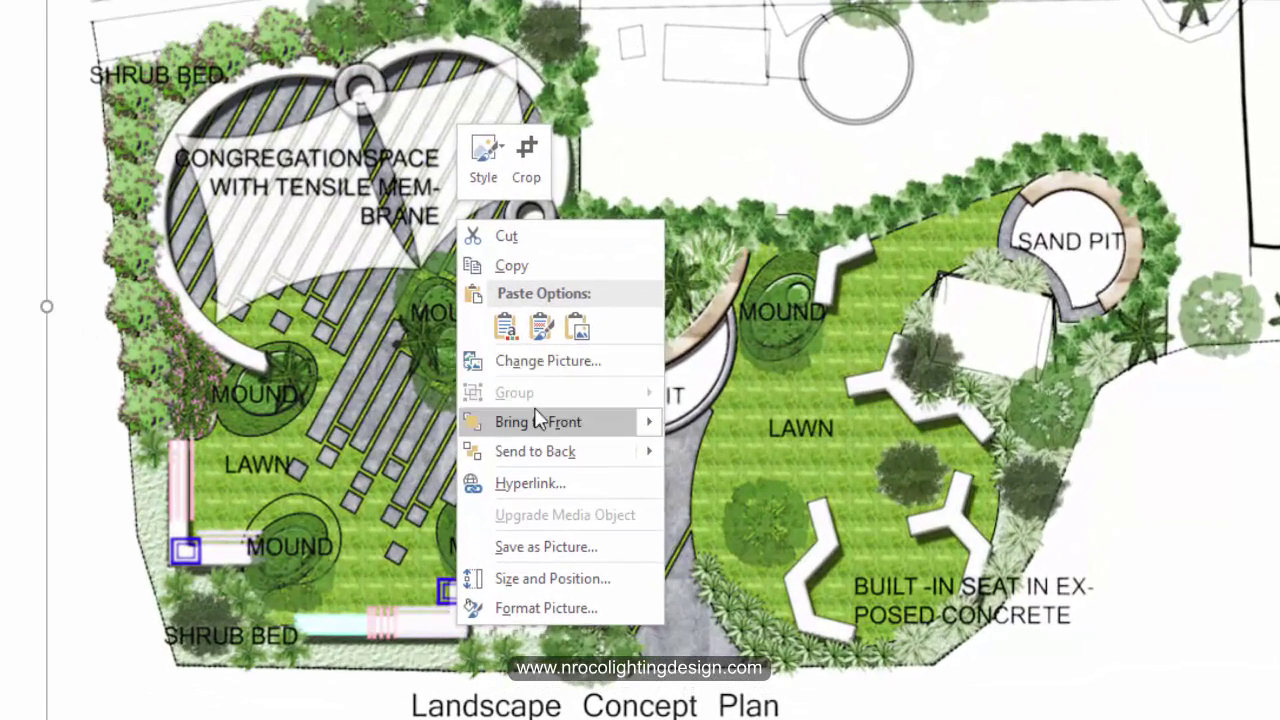
{"action": "left_click", "coordinate": [531, 360]}
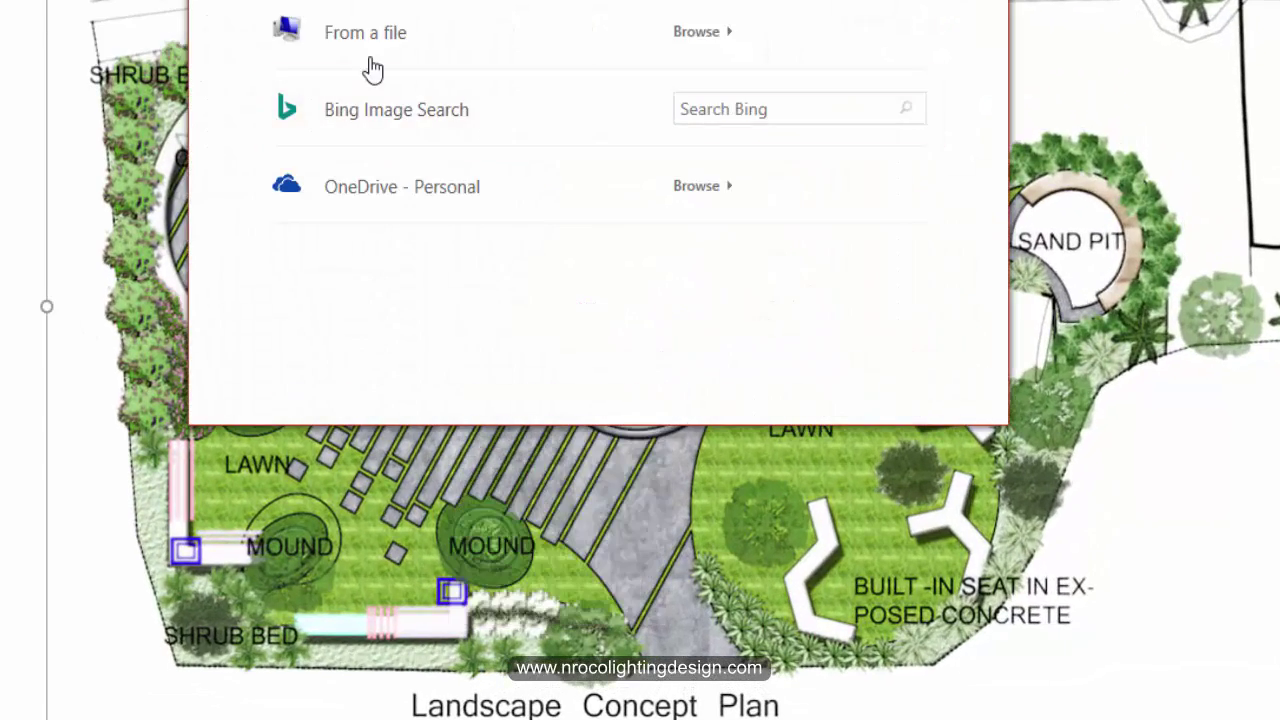
{"action": "left_click", "coordinate": [363, 38]}
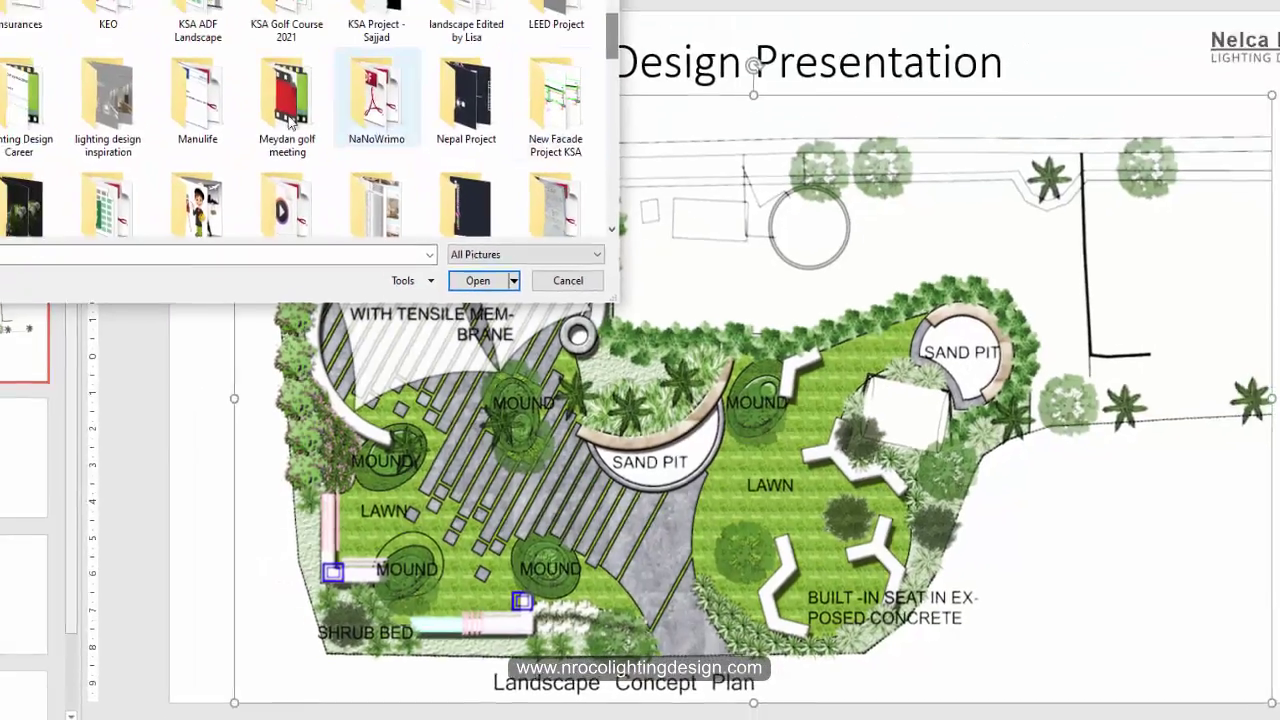
{"action": "double_click", "coordinate": [397, 75]}
{"action": "left_click", "coordinate": [229, 118]}
{"action": "left_click", "coordinate": [516, 353]}
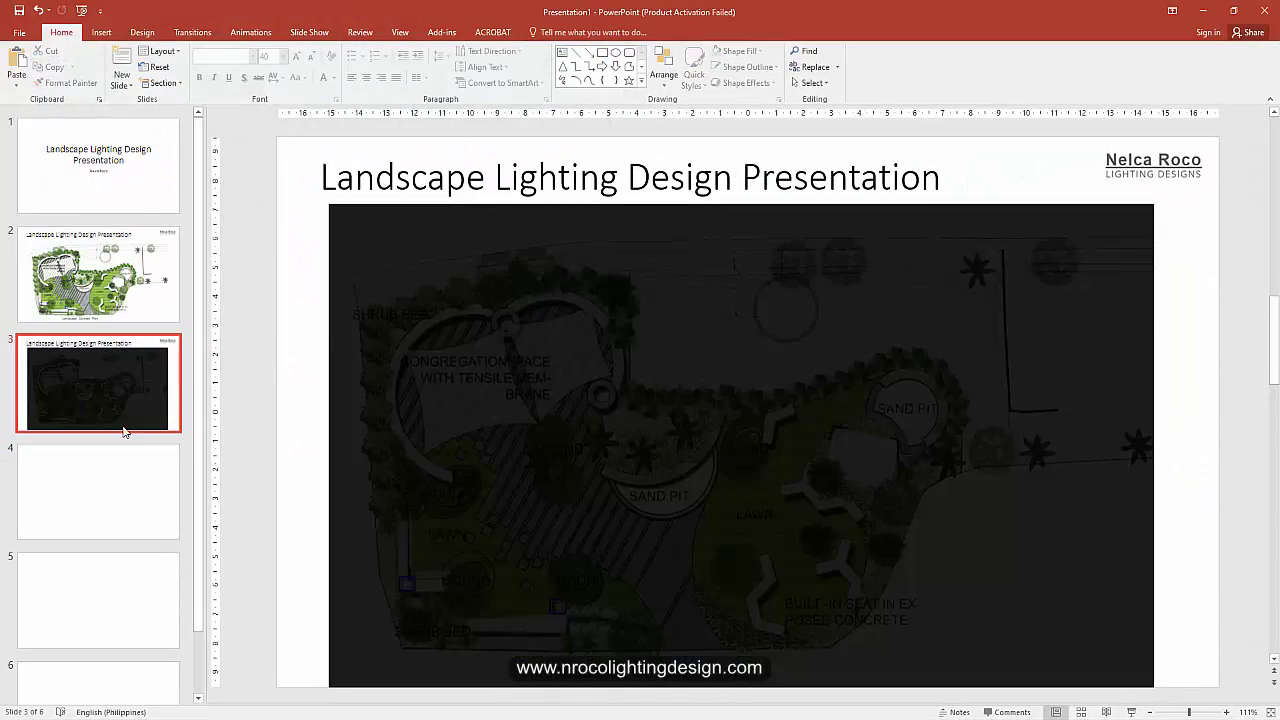
Step: Copy the daytime plan slide 2 and paste three copies after slide 3
{"action": "right_click", "coordinate": [126, 395]}
{"action": "right_click", "coordinate": [134, 276]}
{"action": "right_click", "coordinate": [134, 276]}
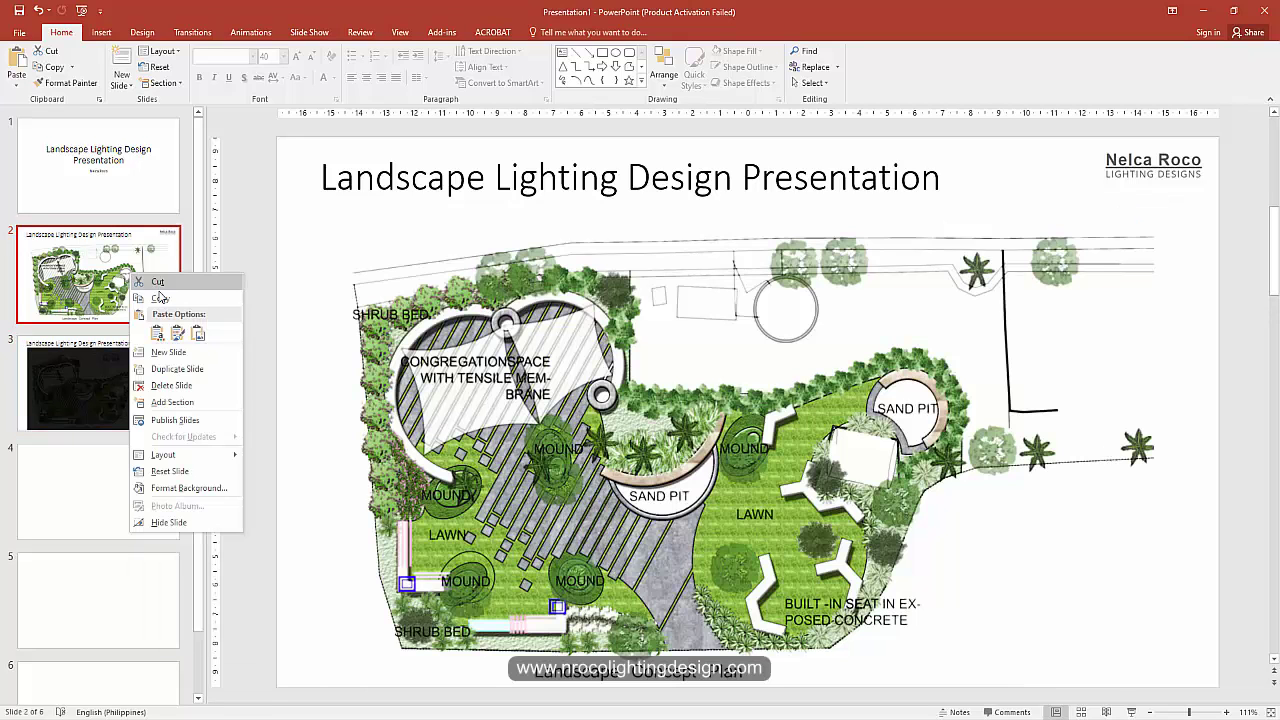
{"action": "left_click", "coordinate": [158, 298]}
{"action": "right_click", "coordinate": [126, 395]}
{"action": "left_click", "coordinate": [151, 458]}
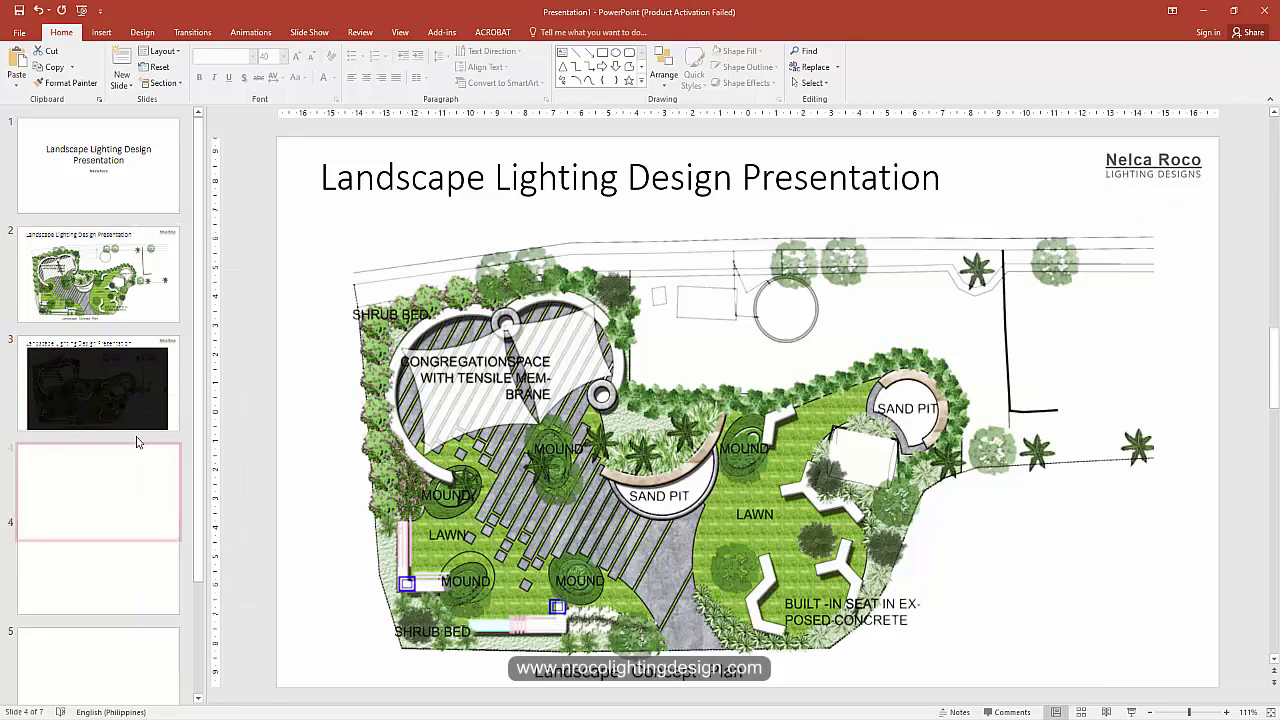
{"action": "right_click", "coordinate": [128, 466]}
{"action": "left_click", "coordinate": [153, 262]}
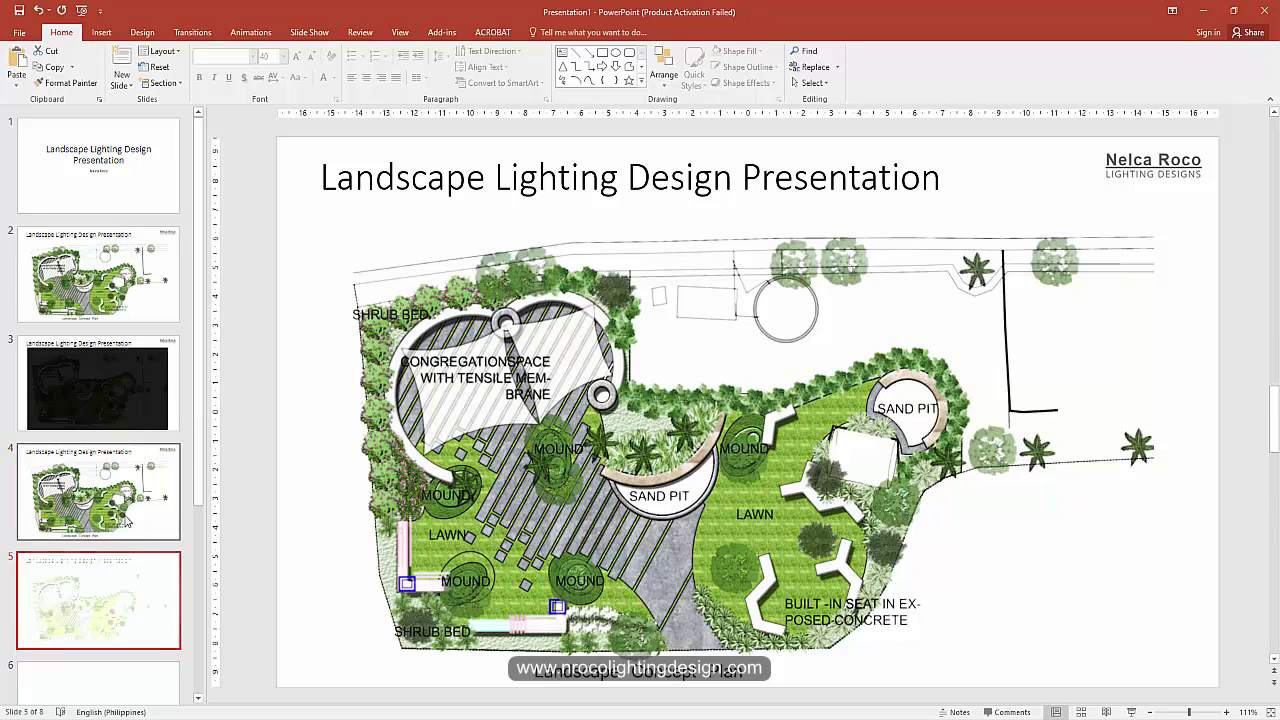
{"action": "right_click", "coordinate": [130, 505]}
{"action": "left_click", "coordinate": [153, 316]}
Step: Paste and duplicate more plan-slide copies until slides 4 through 11 are filled
{"action": "scroll", "coordinate": [143, 420], "scroll_direction": "down", "scroll_amount": 2}
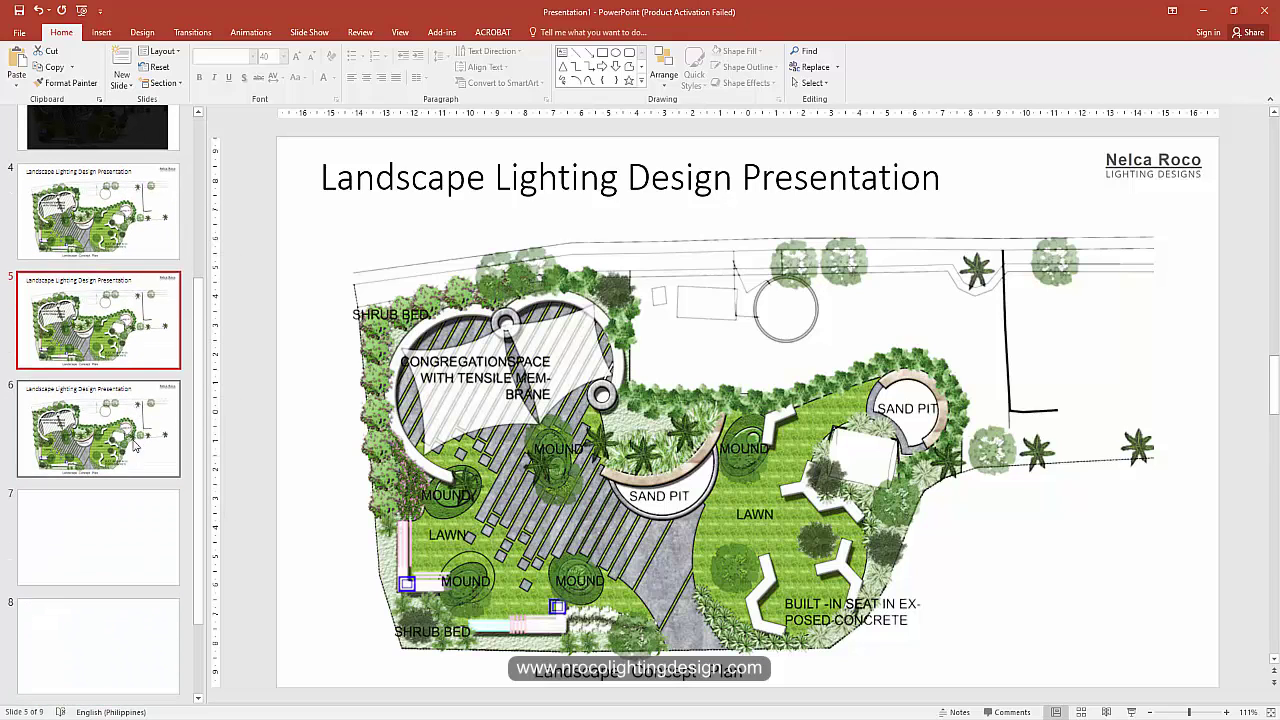
{"action": "right_click", "coordinate": [142, 432]}
{"action": "left_click", "coordinate": [162, 488]}
{"action": "right_click", "coordinate": [128, 443]}
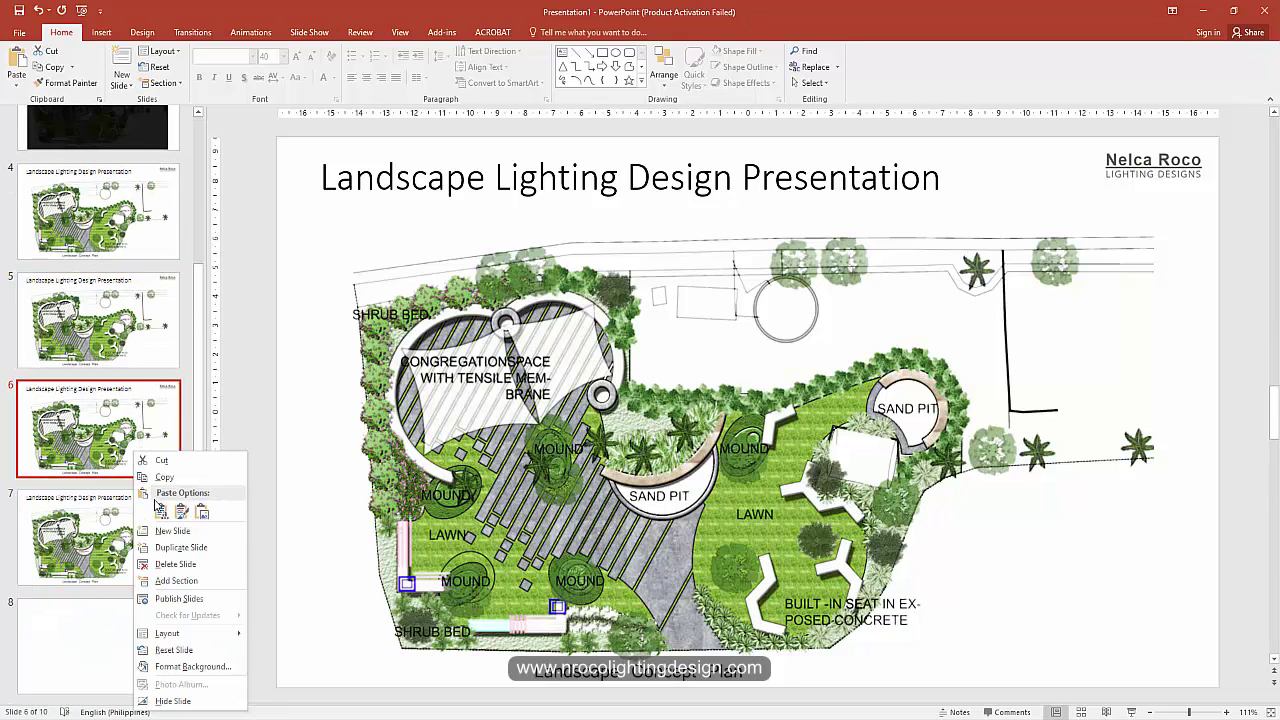
{"action": "left_click", "coordinate": [161, 508]}
{"action": "right_click", "coordinate": [128, 541]}
{"action": "left_click", "coordinate": [155, 370]}
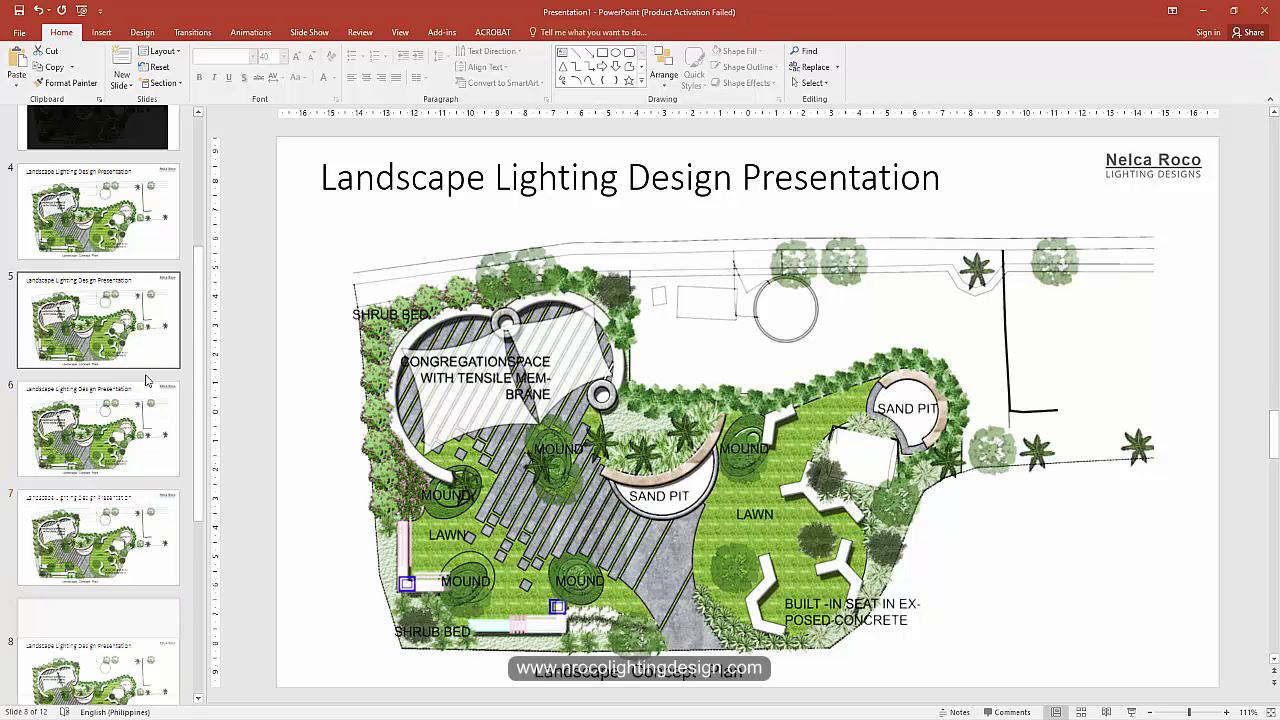
{"action": "scroll", "coordinate": [100, 400], "scroll_direction": "down", "scroll_amount": 3}
{"action": "right_click", "coordinate": [117, 433]}
{"action": "left_click", "coordinate": [143, 492]}
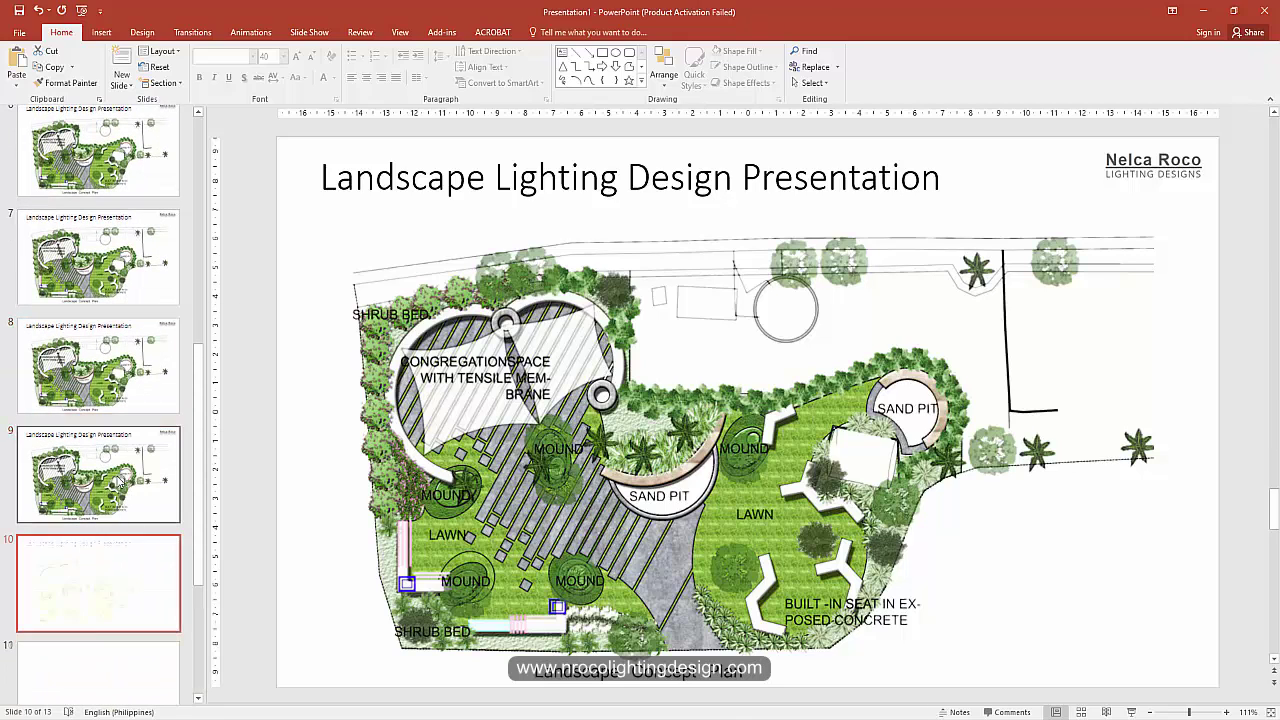
{"action": "right_click", "coordinate": [118, 472]}
{"action": "left_click", "coordinate": [150, 310]}
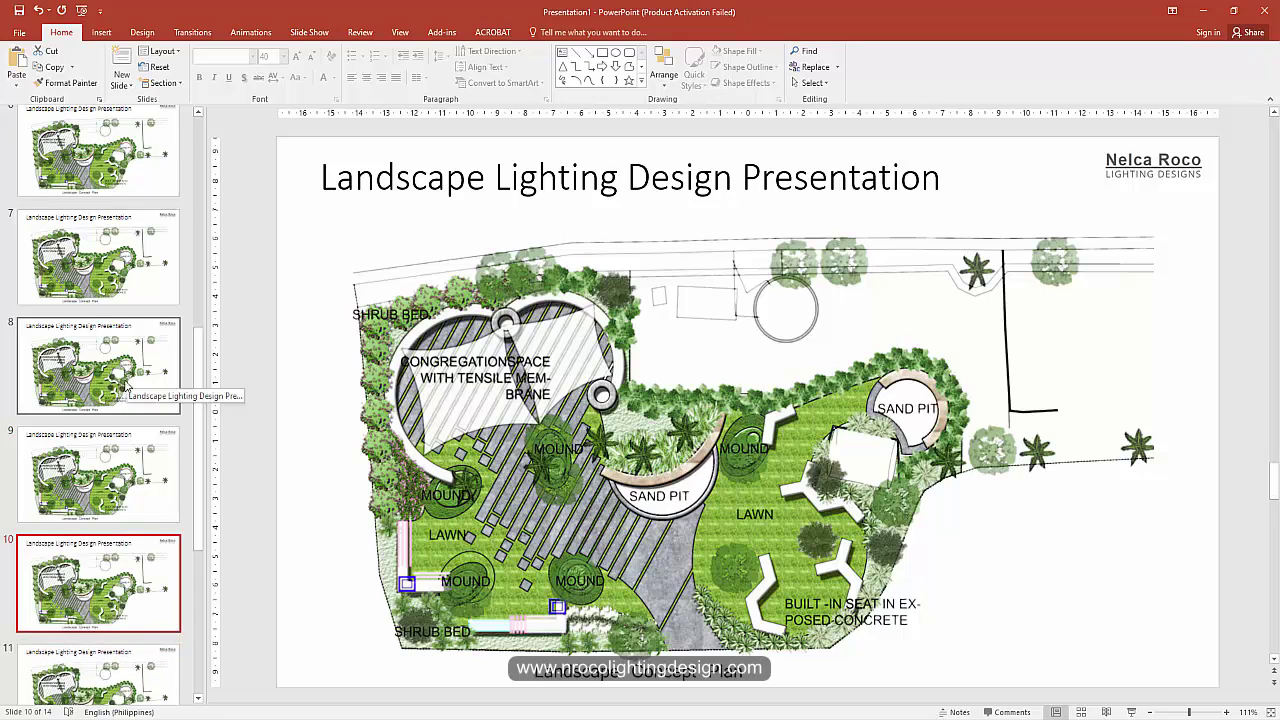
{"action": "scroll", "coordinate": [128, 451], "scroll_direction": "down", "scroll_amount": 3}
{"action": "left_click", "coordinate": [128, 451]}
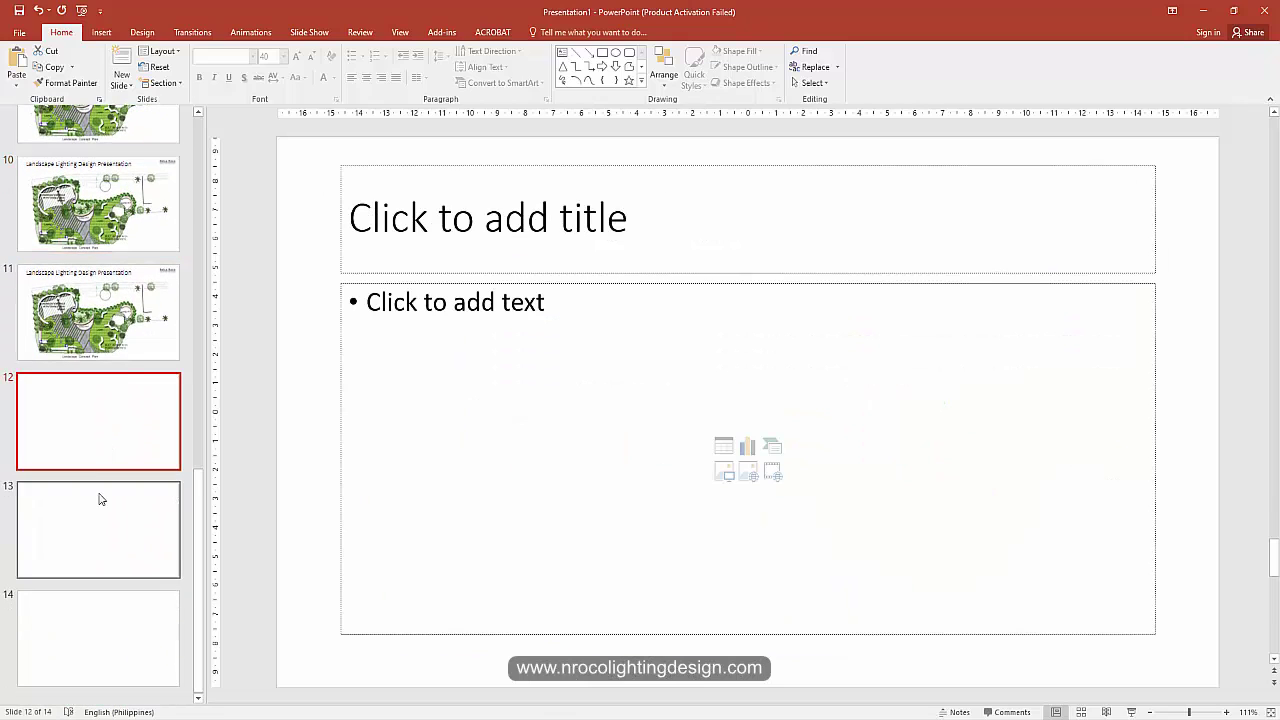
Step: Delete an extra blank slide and title slide 12, now Section Header, 'Thank you for your time.'
{"action": "key", "text": "Delete"}
{"action": "key", "text": "Delete"}
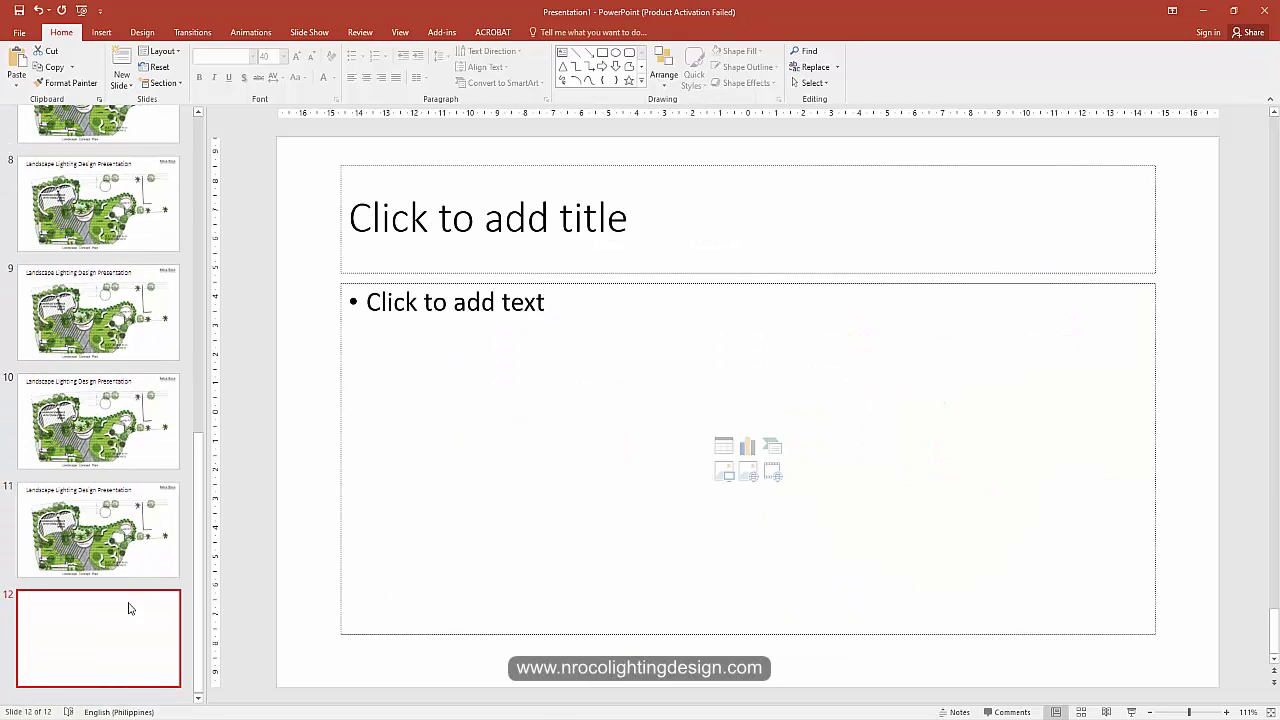
{"action": "left_click", "coordinate": [176, 58]}
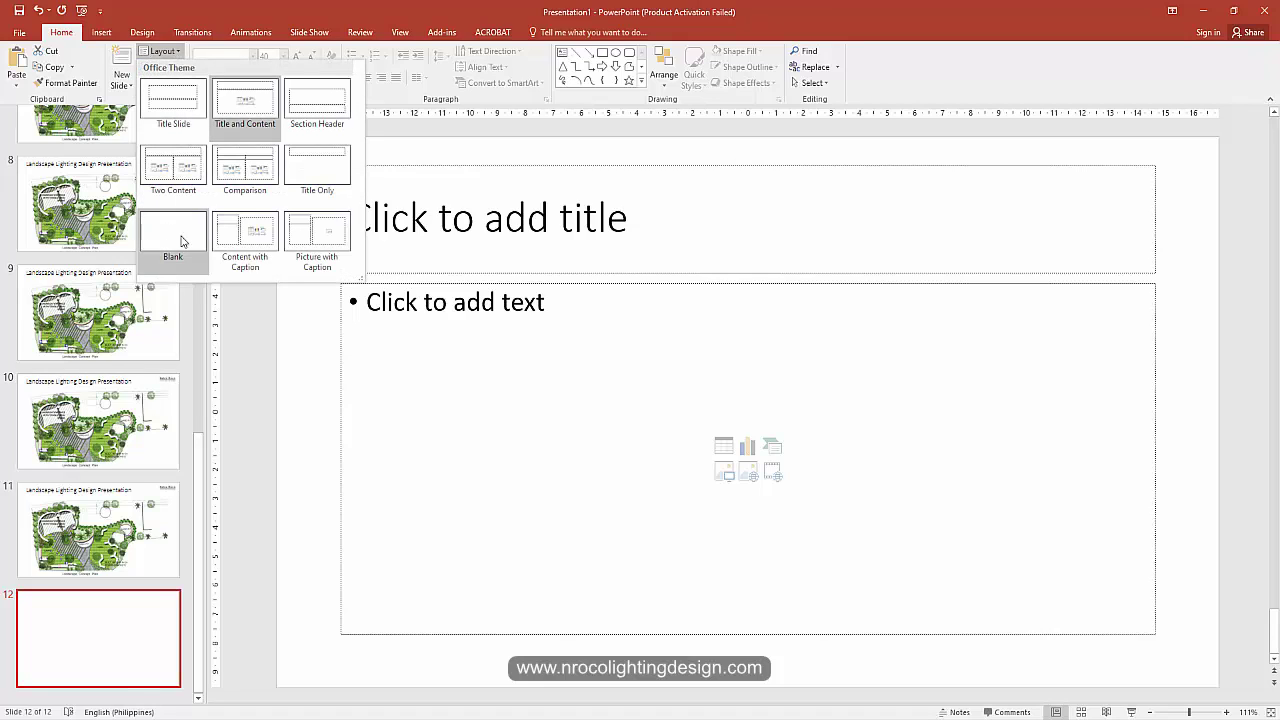
{"action": "left_click", "coordinate": [312, 125]}
{"action": "left_click", "coordinate": [532, 413]}
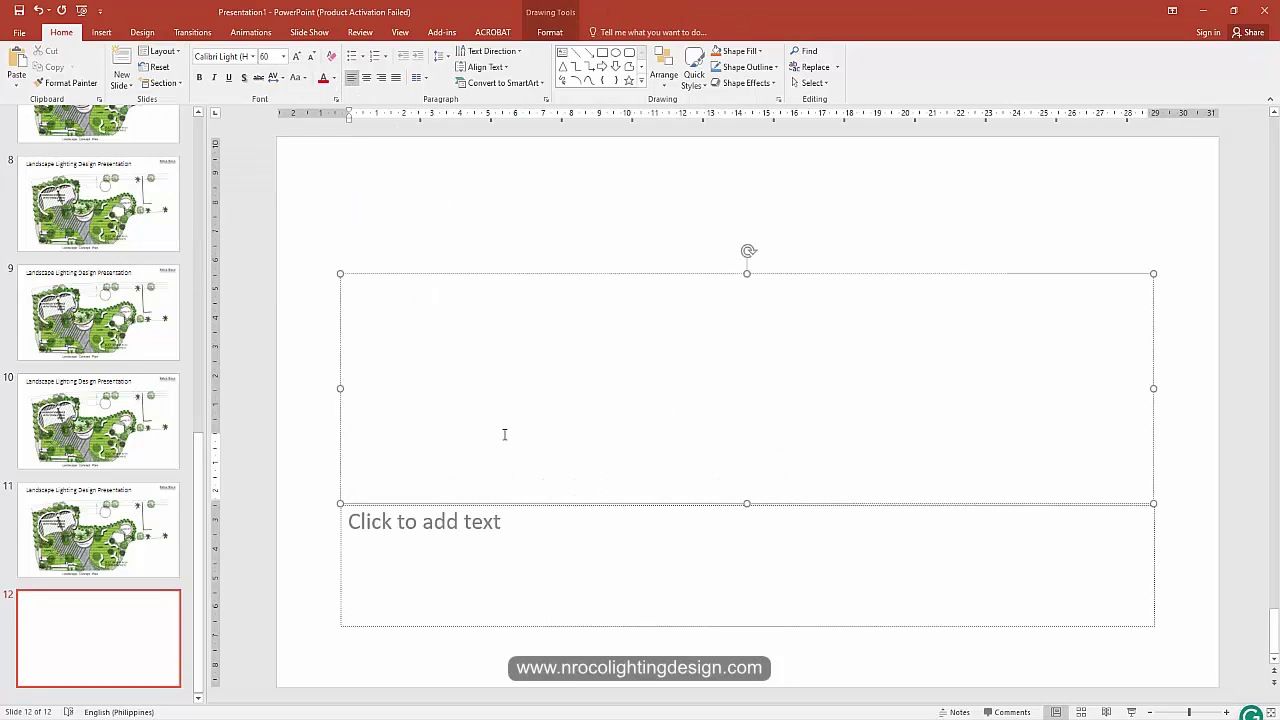
{"action": "type", "text": "Thank you for you"}
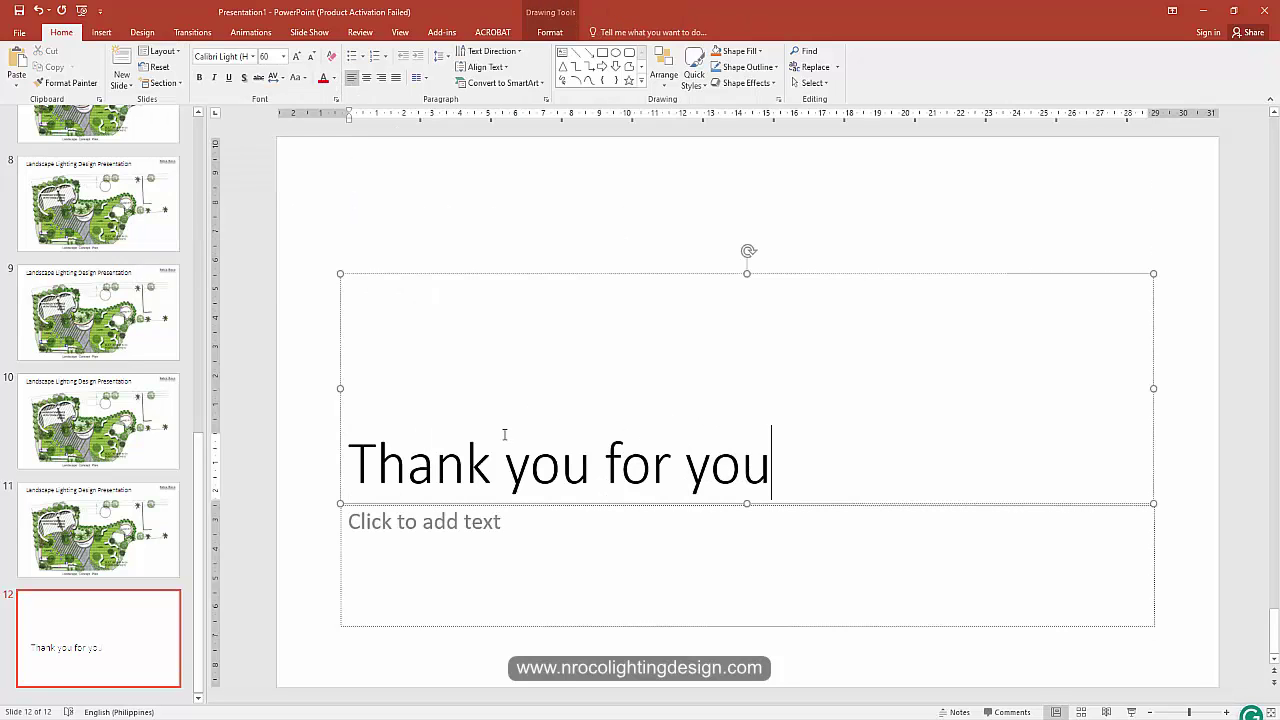
{"action": "type", "text": "r time."}
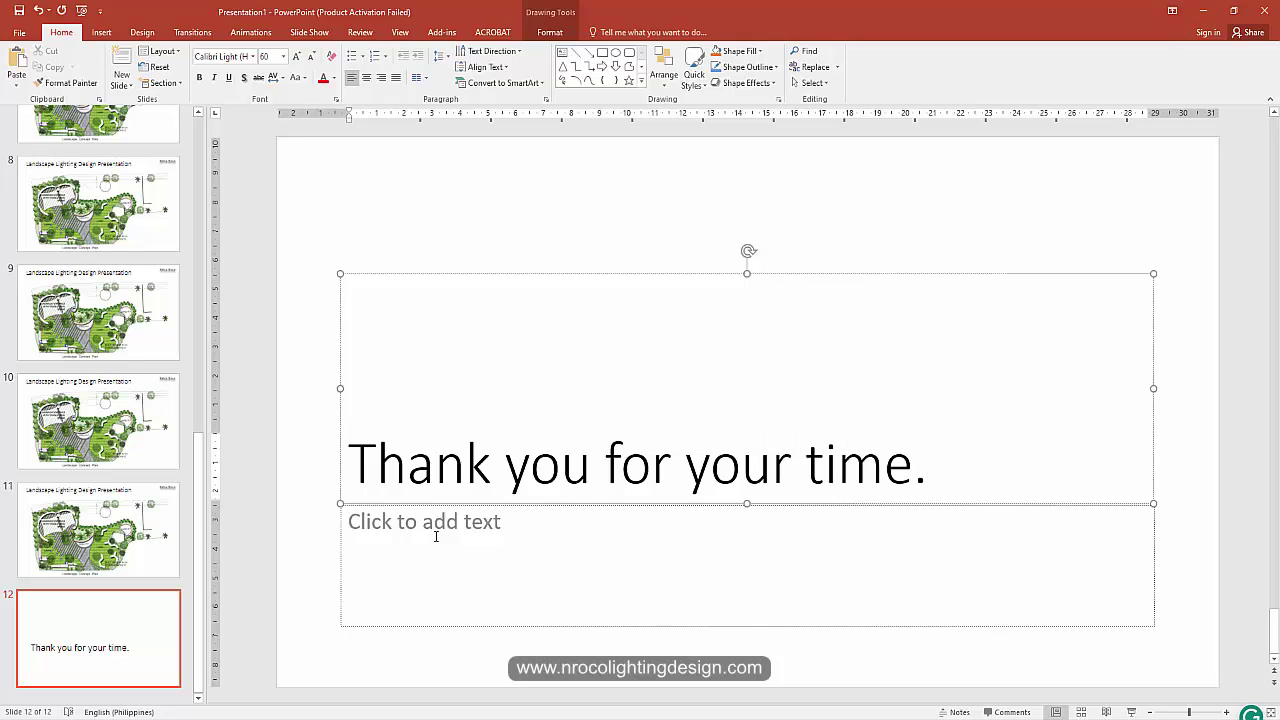
Step: Enter the presenter's name and, on a new line, their e-mail address in the subtitle
{"action": "left_click", "coordinate": [435, 536]}
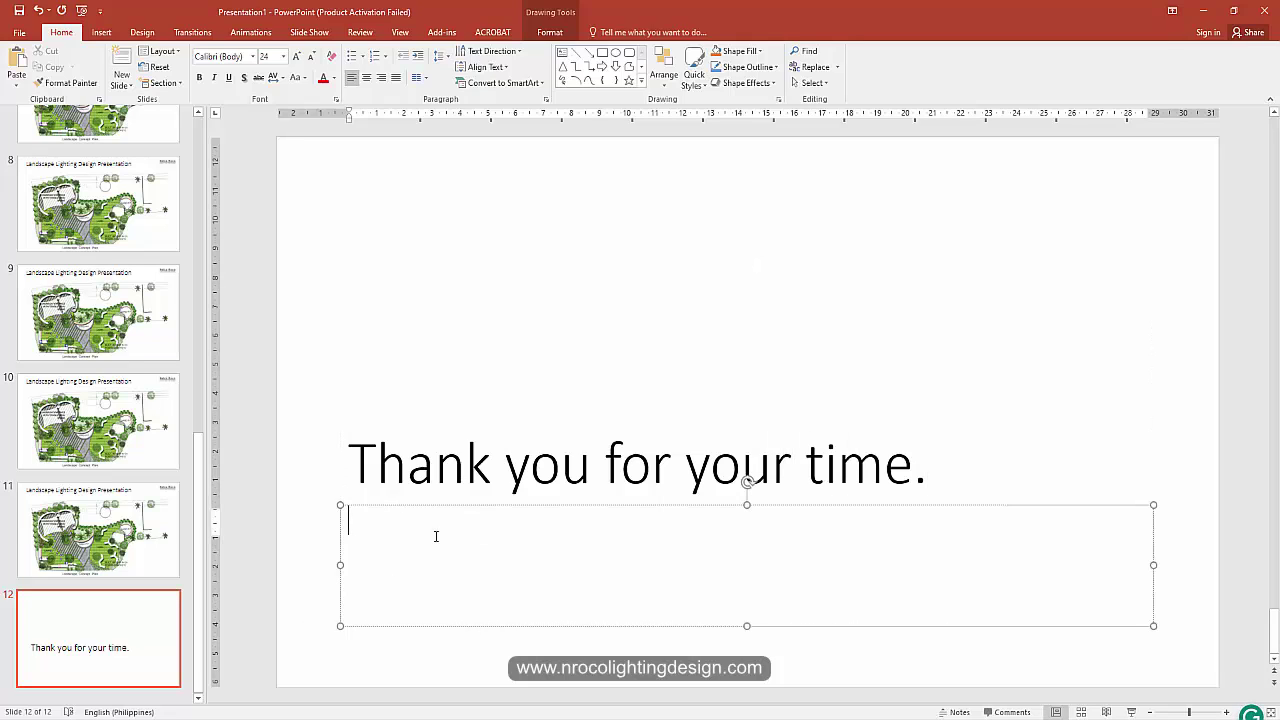
{"action": "type", "text": "Nelca Roco"}
{"action": "key", "text": "Return"}
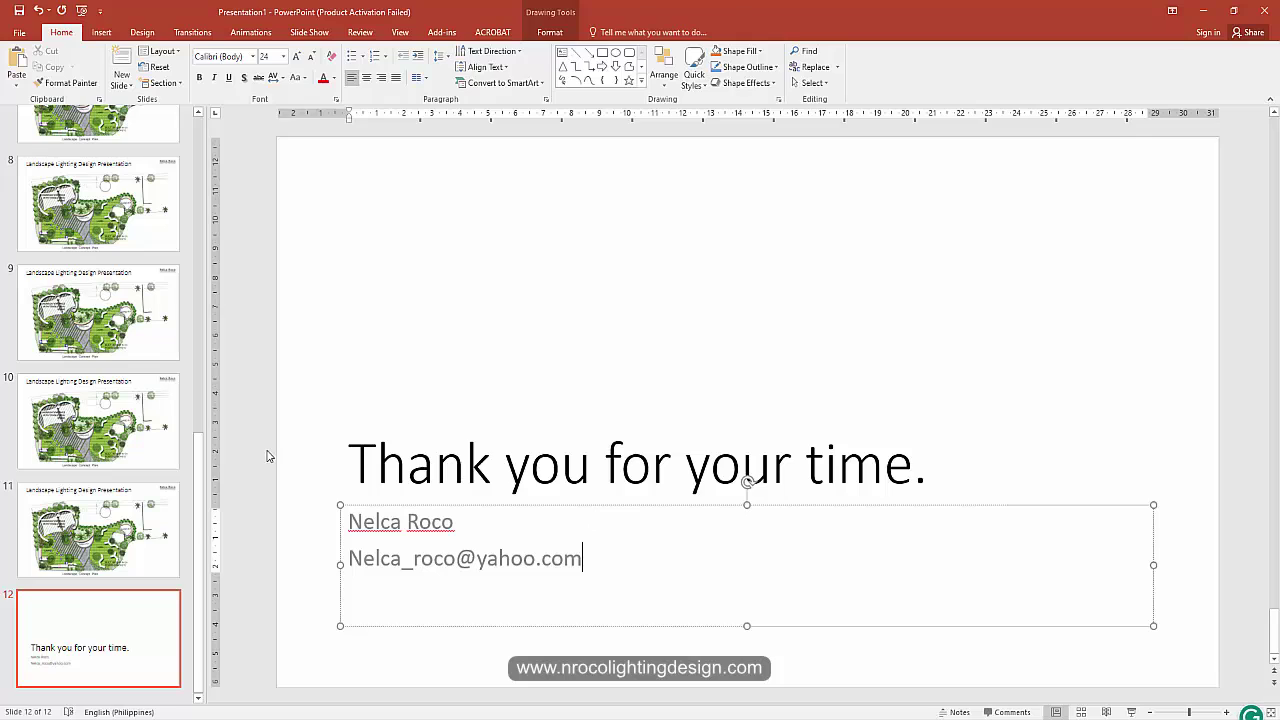
{"action": "left_click", "coordinate": [267, 456]}
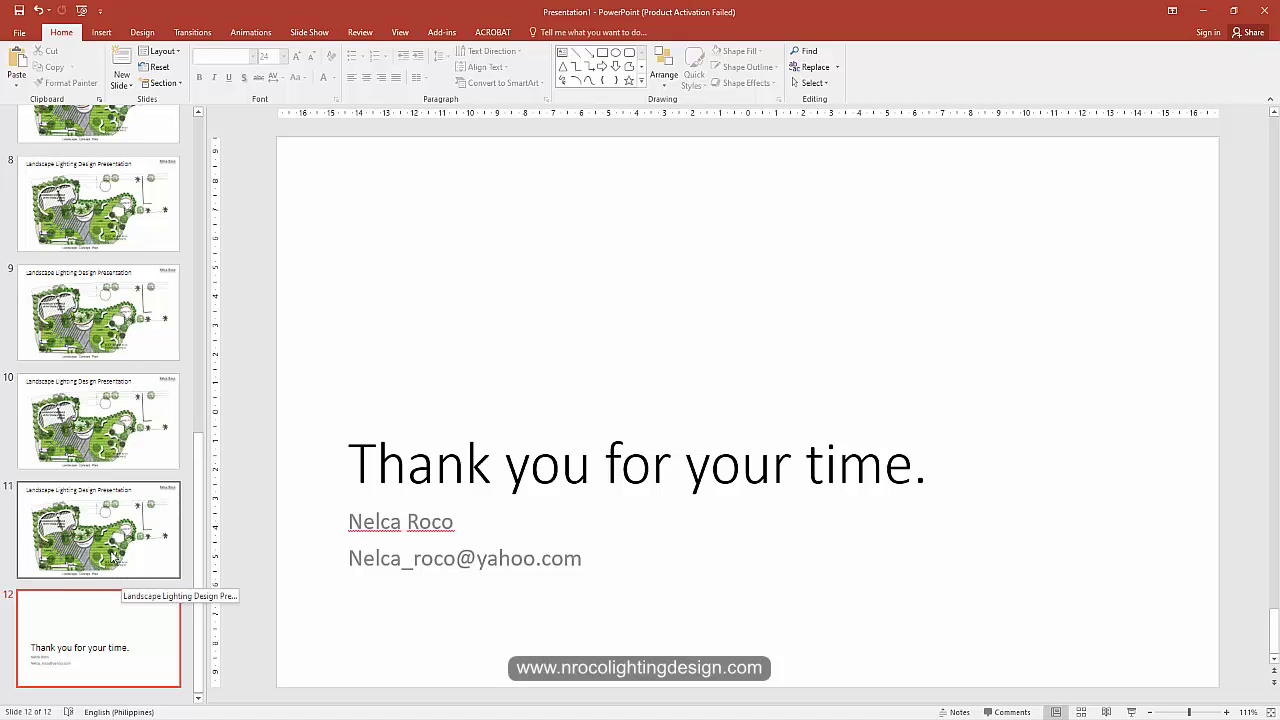
Step: Change slide 4's plan picture to night-lighting render 3
{"action": "scroll", "coordinate": [110, 450], "scroll_direction": "up", "scroll_amount": 10}
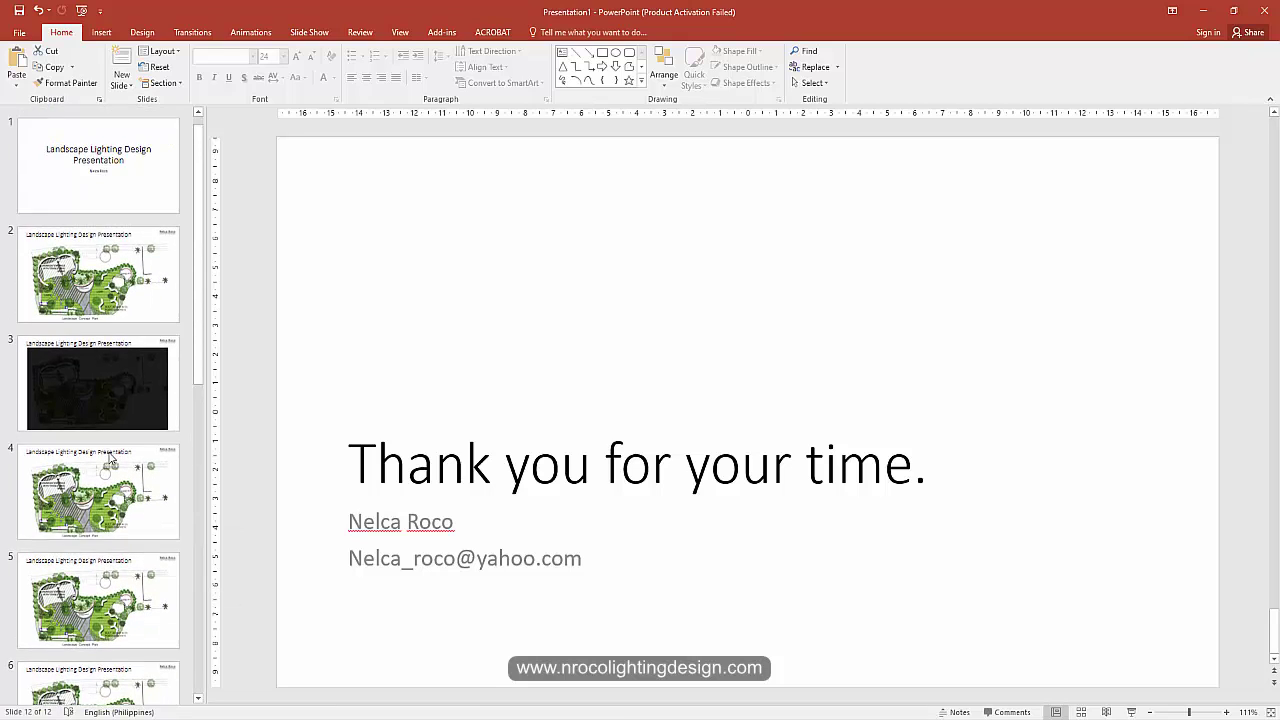
{"action": "scroll", "coordinate": [101, 284], "scroll_direction": "down", "scroll_amount": 3}
{"action": "left_click", "coordinate": [101, 284]}
{"action": "left_click", "coordinate": [643, 372]}
{"action": "right_click", "coordinate": [643, 372]}
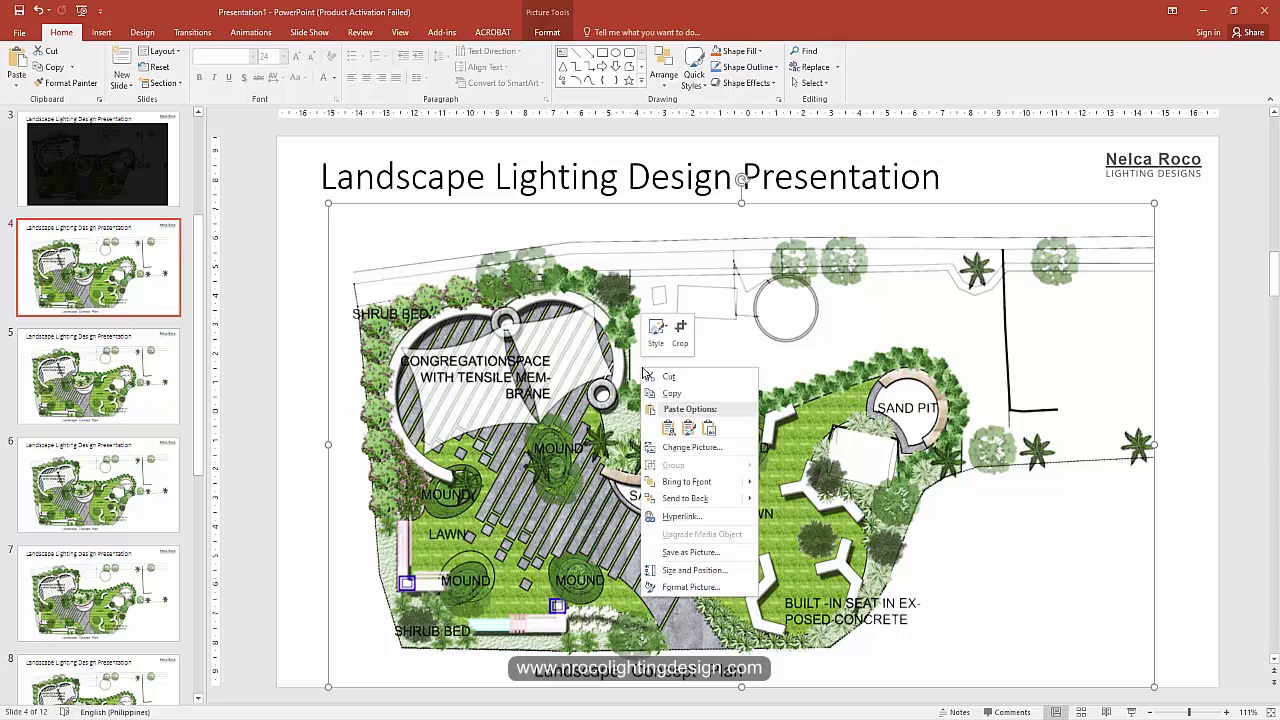
{"action": "left_click", "coordinate": [671, 452]}
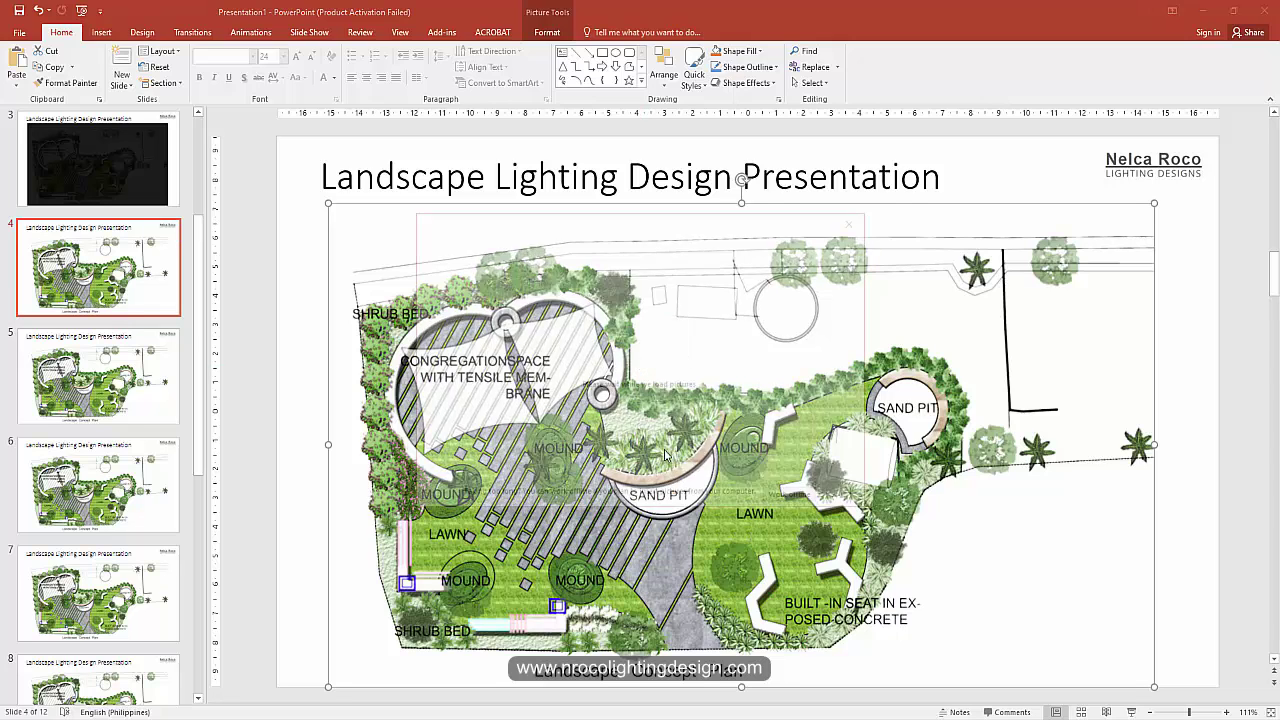
{"action": "left_click", "coordinate": [684, 288]}
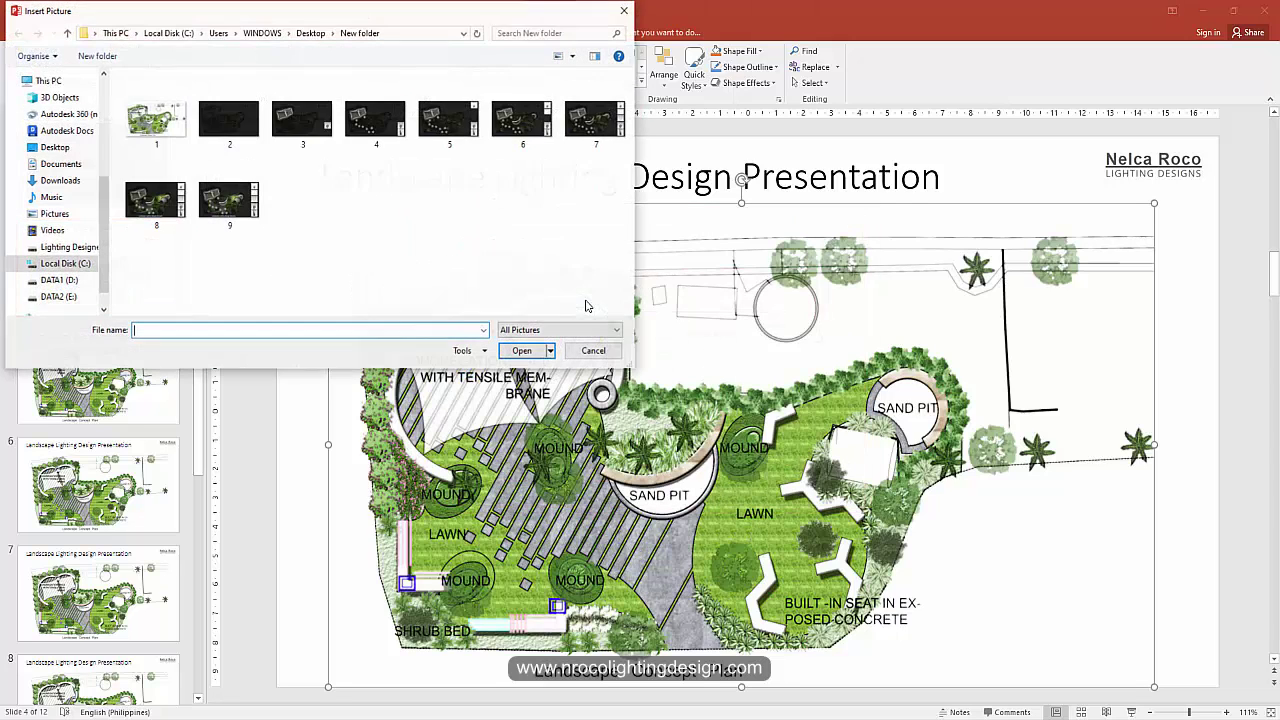
{"action": "left_click", "coordinate": [336, 132]}
{"action": "left_click", "coordinate": [520, 350]}
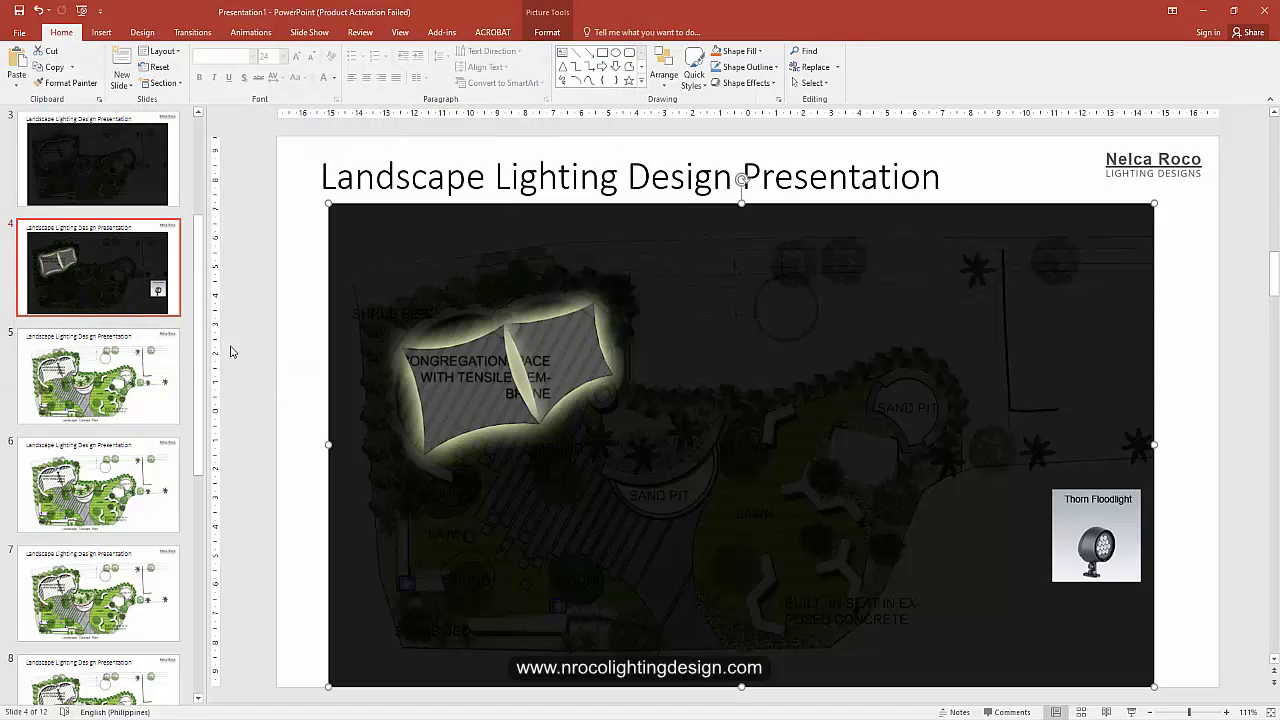
Step: Change slide 5's plan picture to night-lighting render 4, undoing an accidental duplicate
{"action": "left_click", "coordinate": [98, 376]}
{"action": "left_click", "coordinate": [553, 398]}
{"action": "right_click", "coordinate": [553, 395]}
{"action": "left_click", "coordinate": [588, 458]}
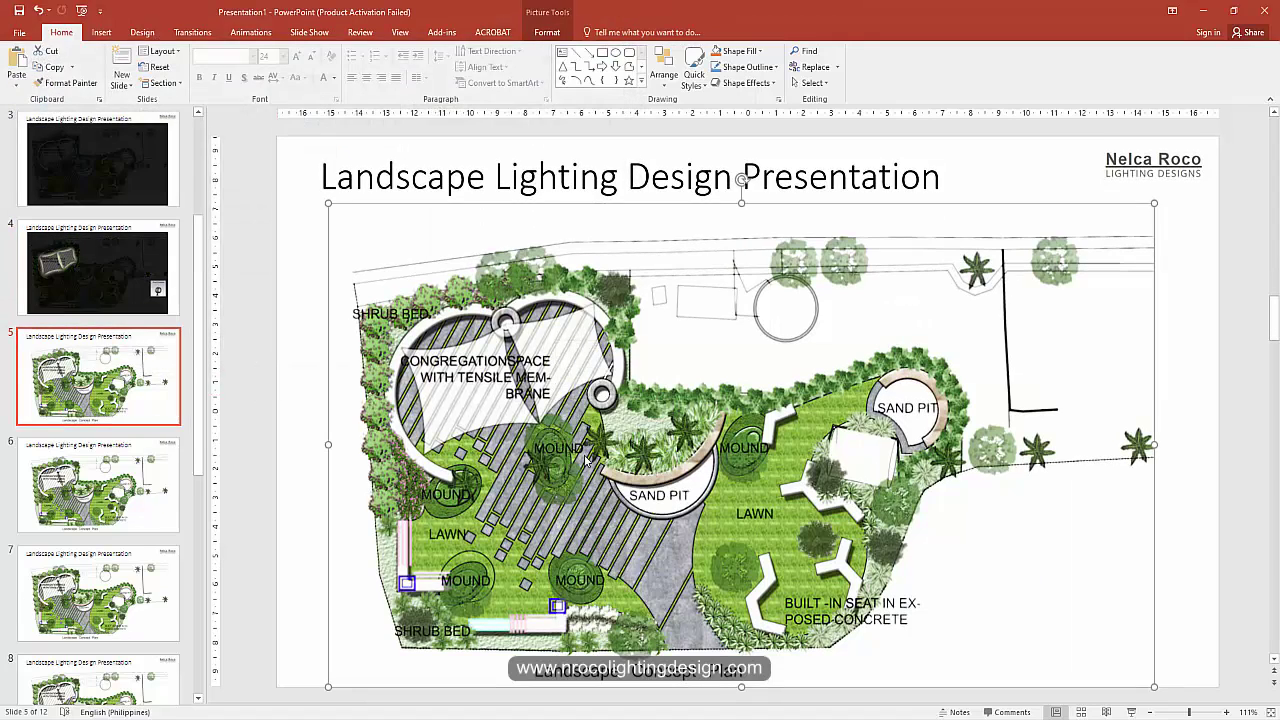
{"action": "key", "text": "ctrl+d"}
{"action": "key", "text": "ctrl+z"}
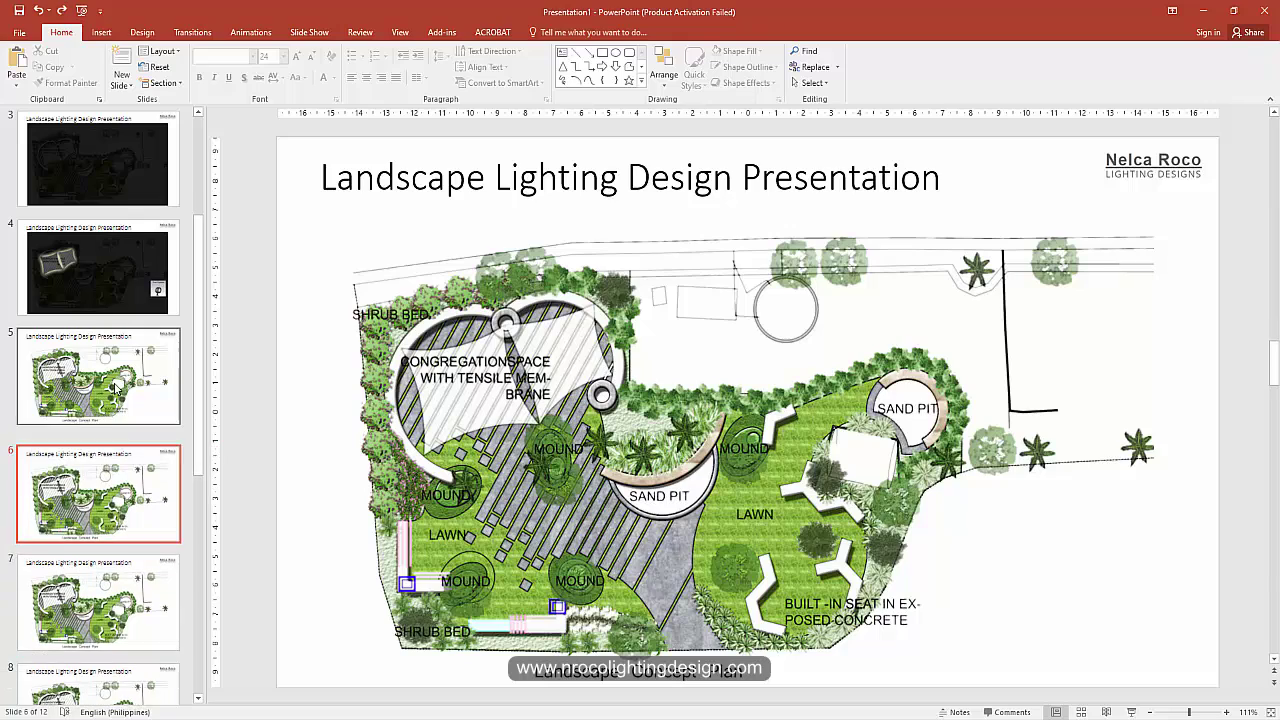
{"action": "right_click", "coordinate": [545, 450]}
{"action": "left_click", "coordinate": [574, 535]}
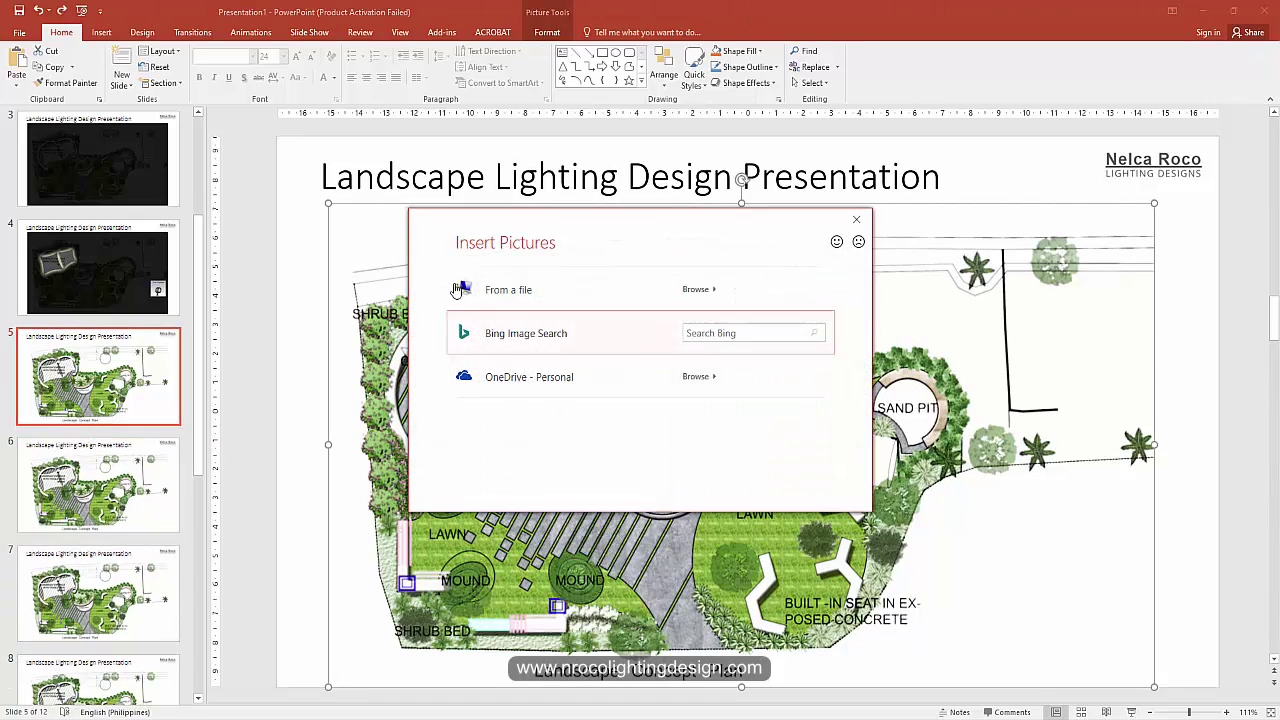
{"action": "left_click", "coordinate": [517, 289]}
{"action": "left_click", "coordinate": [376, 120]}
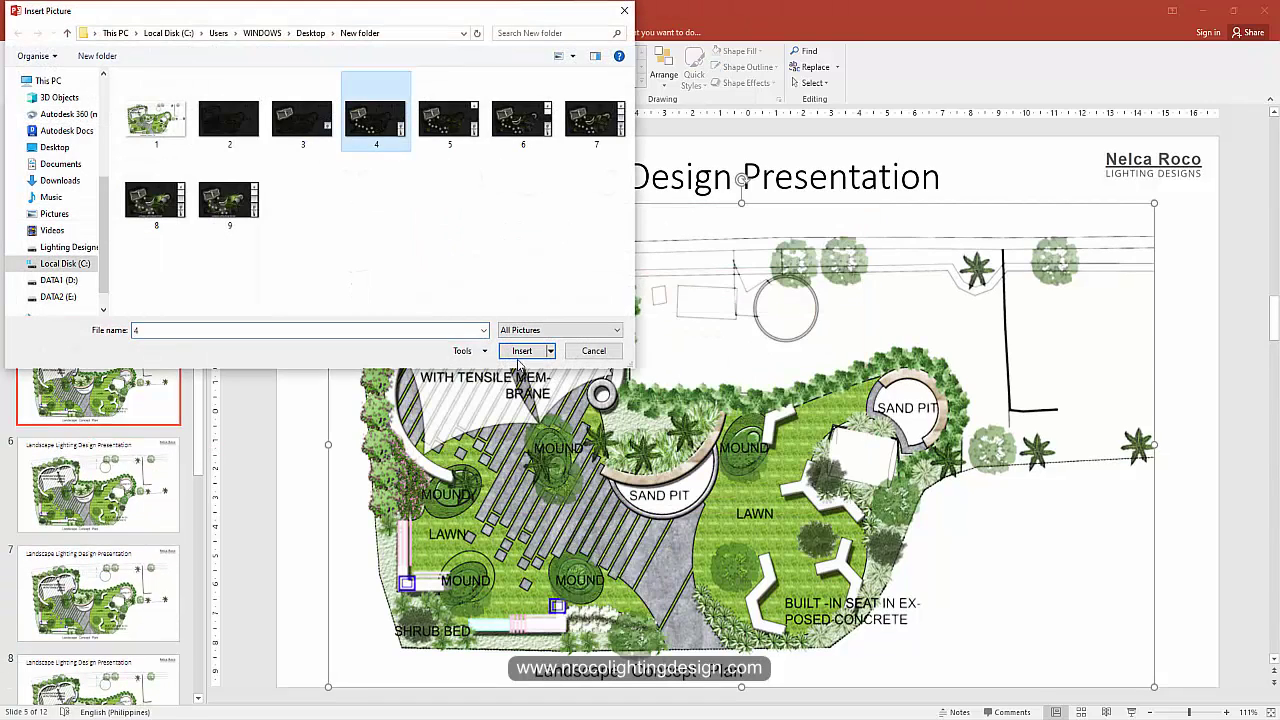
{"action": "left_click", "coordinate": [522, 350]}
Step: Replace slide 6's daytime plan picture with night render 5
{"action": "left_click", "coordinate": [118, 508]}
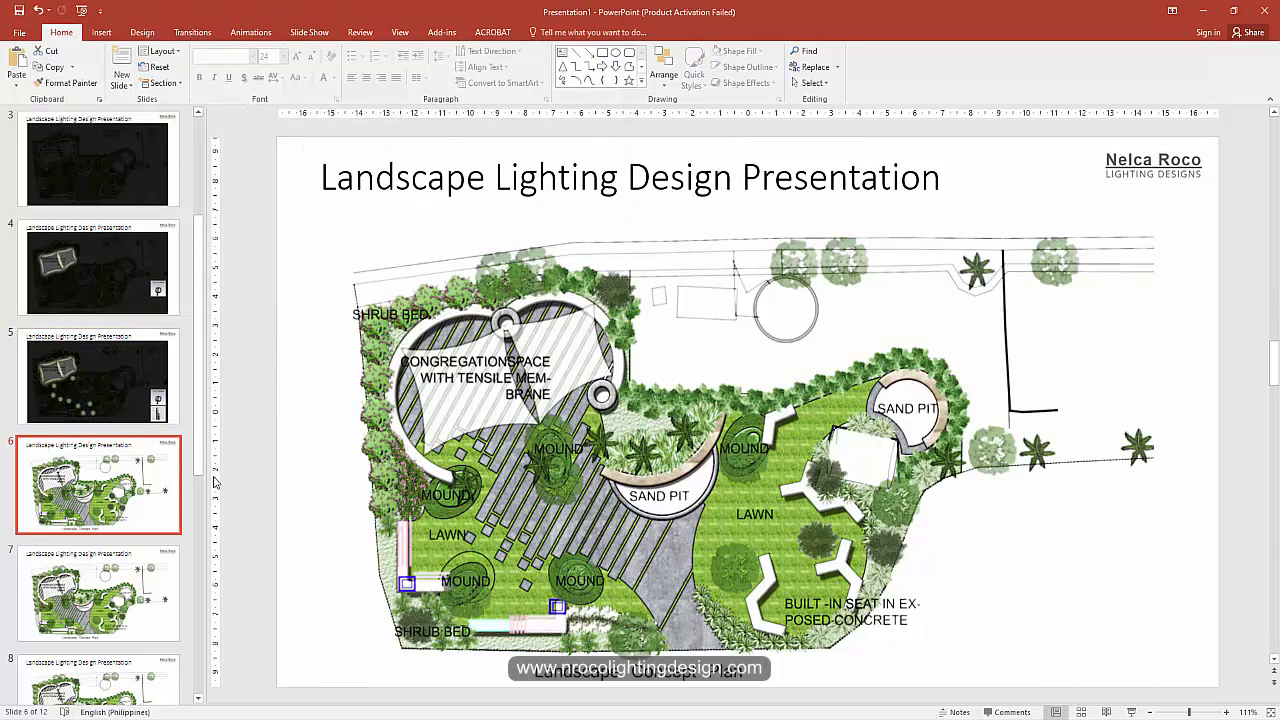
{"action": "right_click", "coordinate": [510, 378]}
{"action": "left_click", "coordinate": [477, 466]}
{"action": "right_click", "coordinate": [477, 466]}
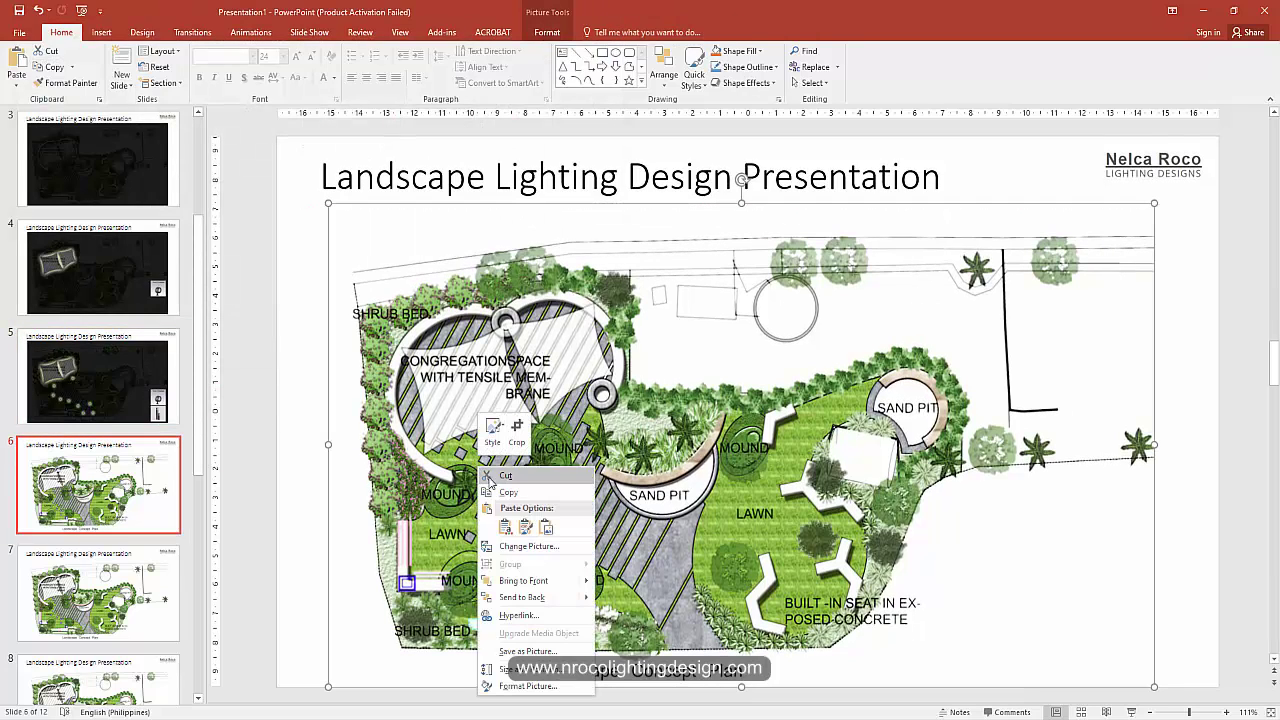
{"action": "left_click", "coordinate": [528, 546]}
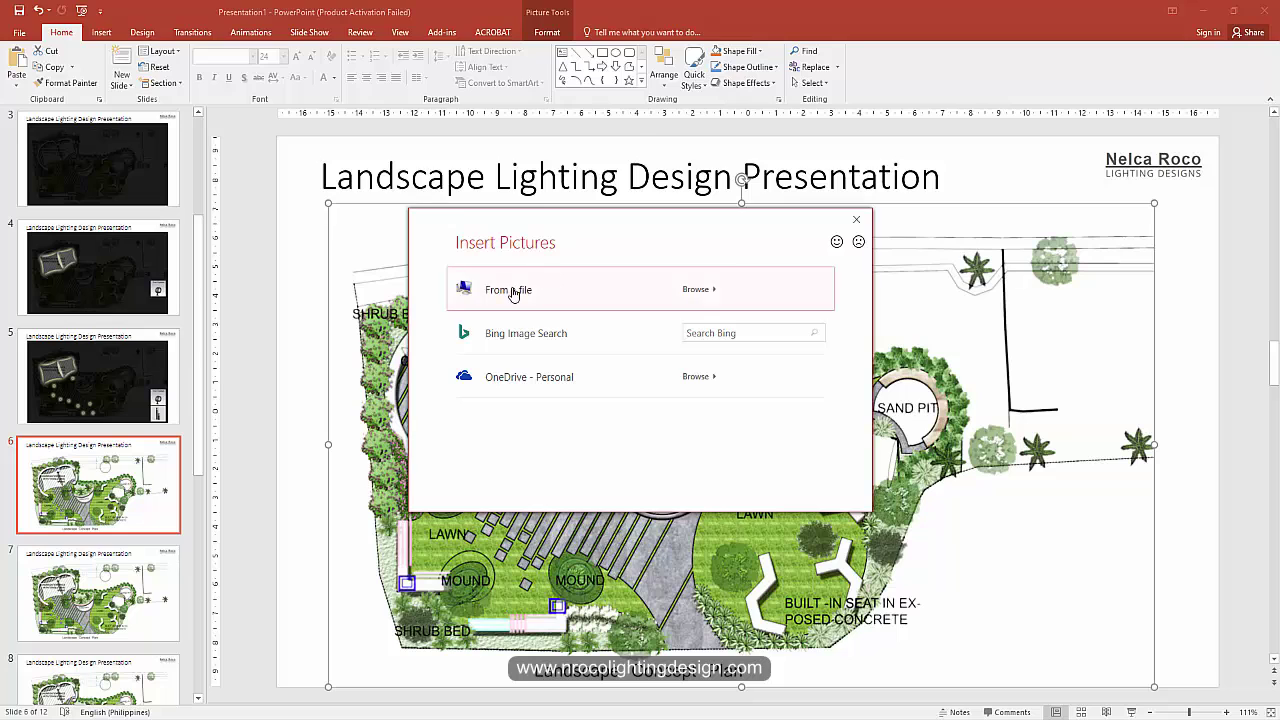
{"action": "left_click", "coordinate": [513, 291]}
{"action": "left_click", "coordinate": [449, 118]}
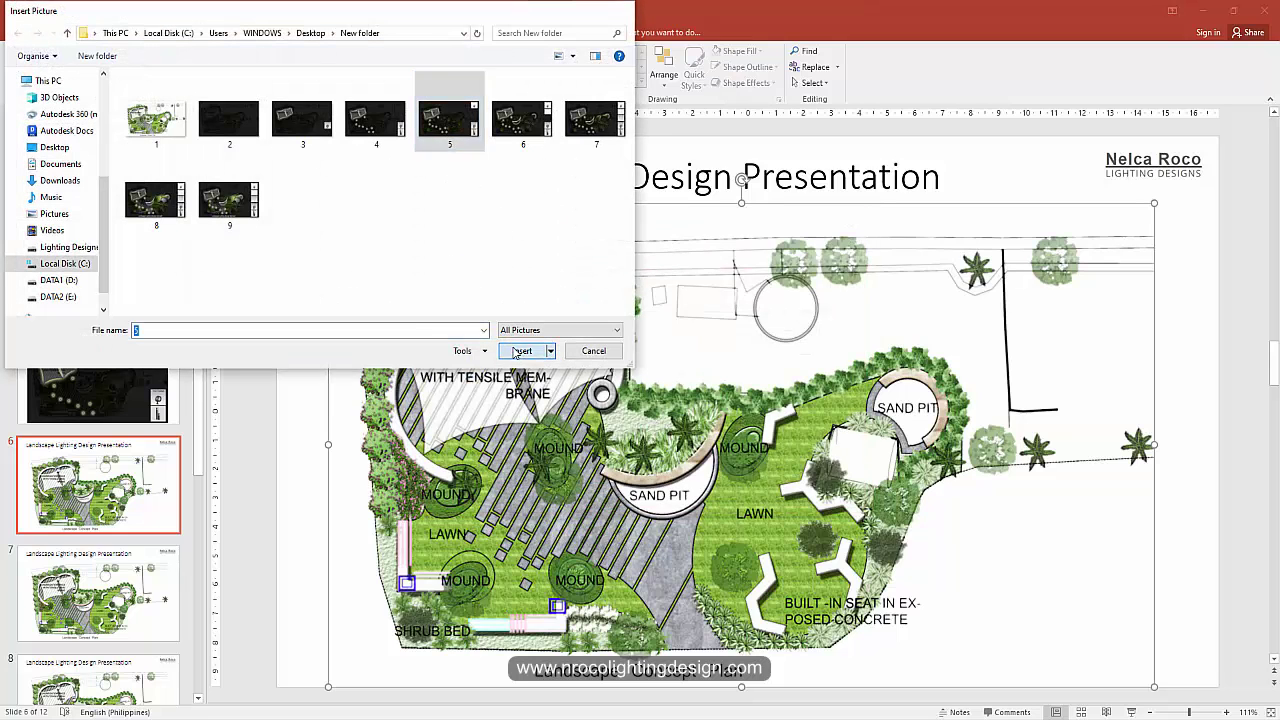
{"action": "left_click", "coordinate": [518, 351]}
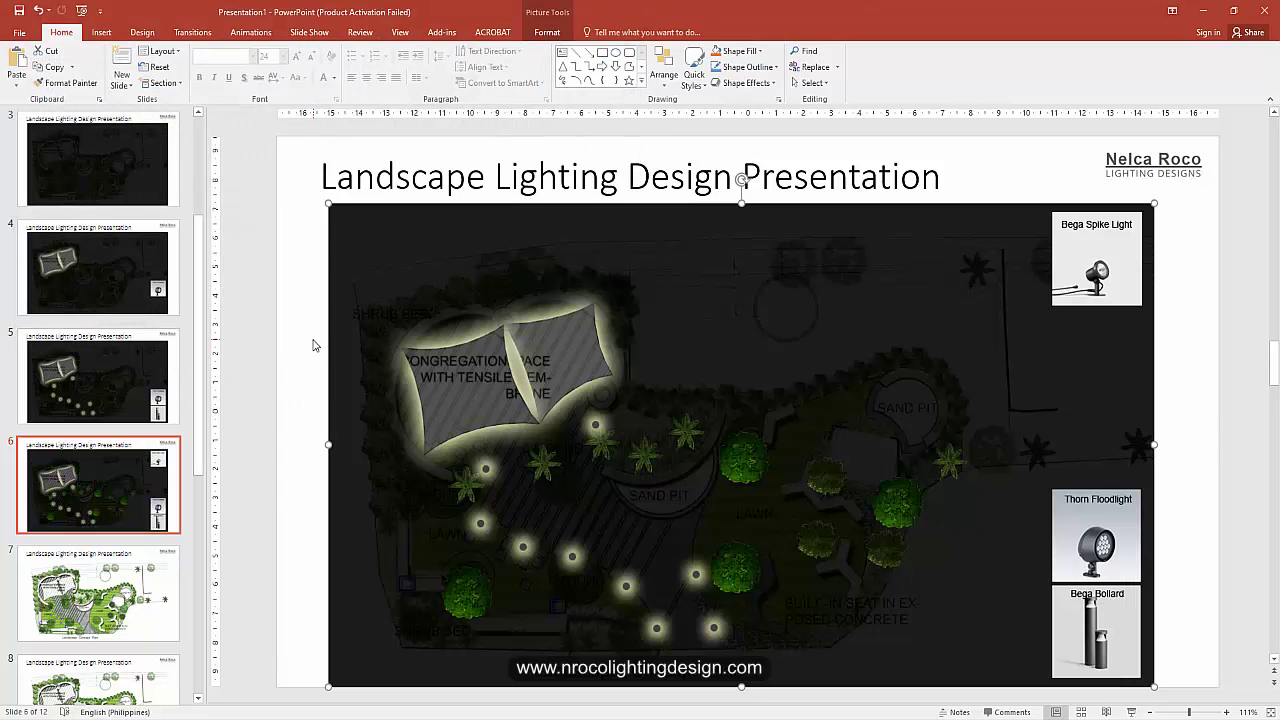
{"action": "left_click", "coordinate": [256, 327]}
Step: Replace slide 7's plan picture with night render 6
{"action": "left_click", "coordinate": [165, 555]}
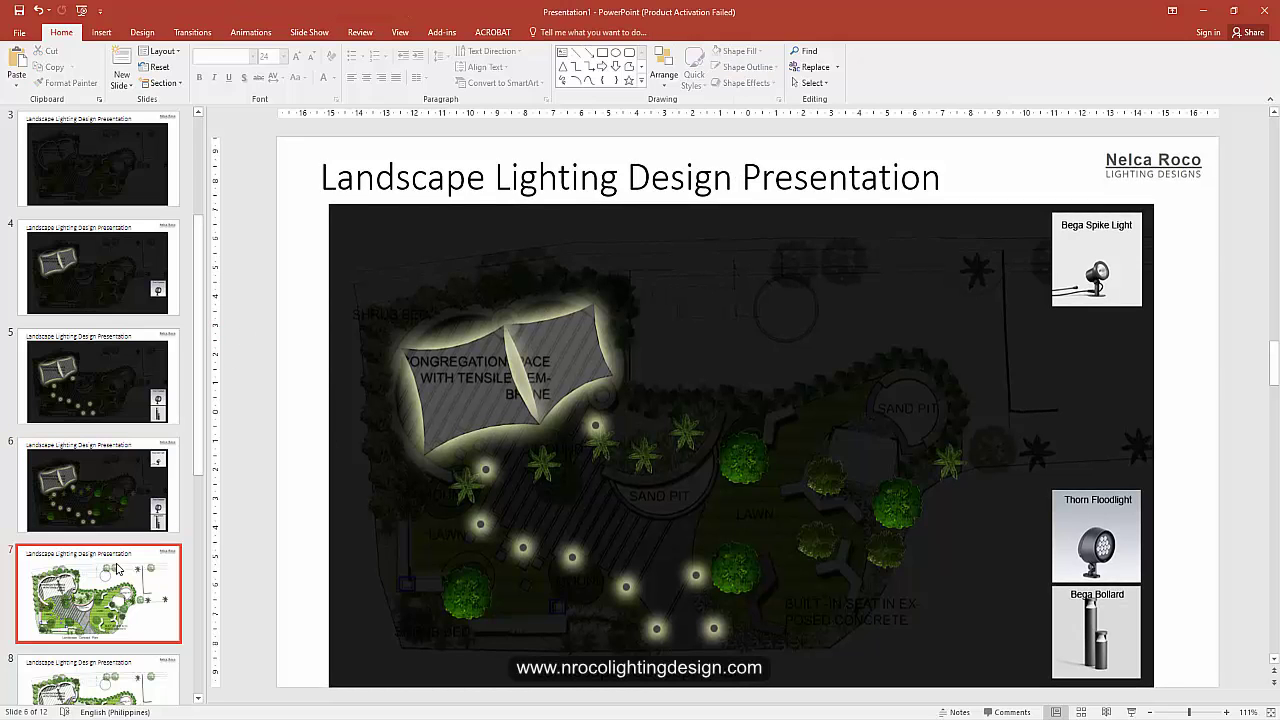
{"action": "right_click", "coordinate": [609, 404]}
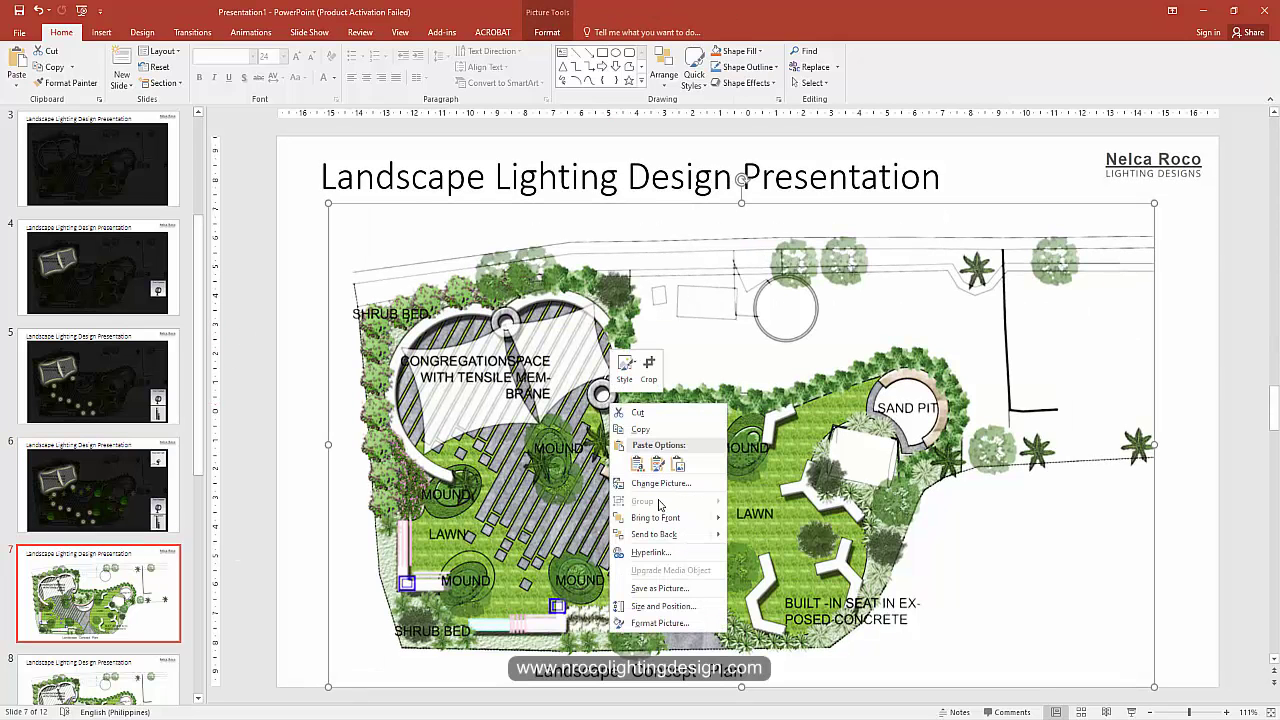
{"action": "left_click", "coordinate": [660, 483]}
{"action": "left_click", "coordinate": [535, 297]}
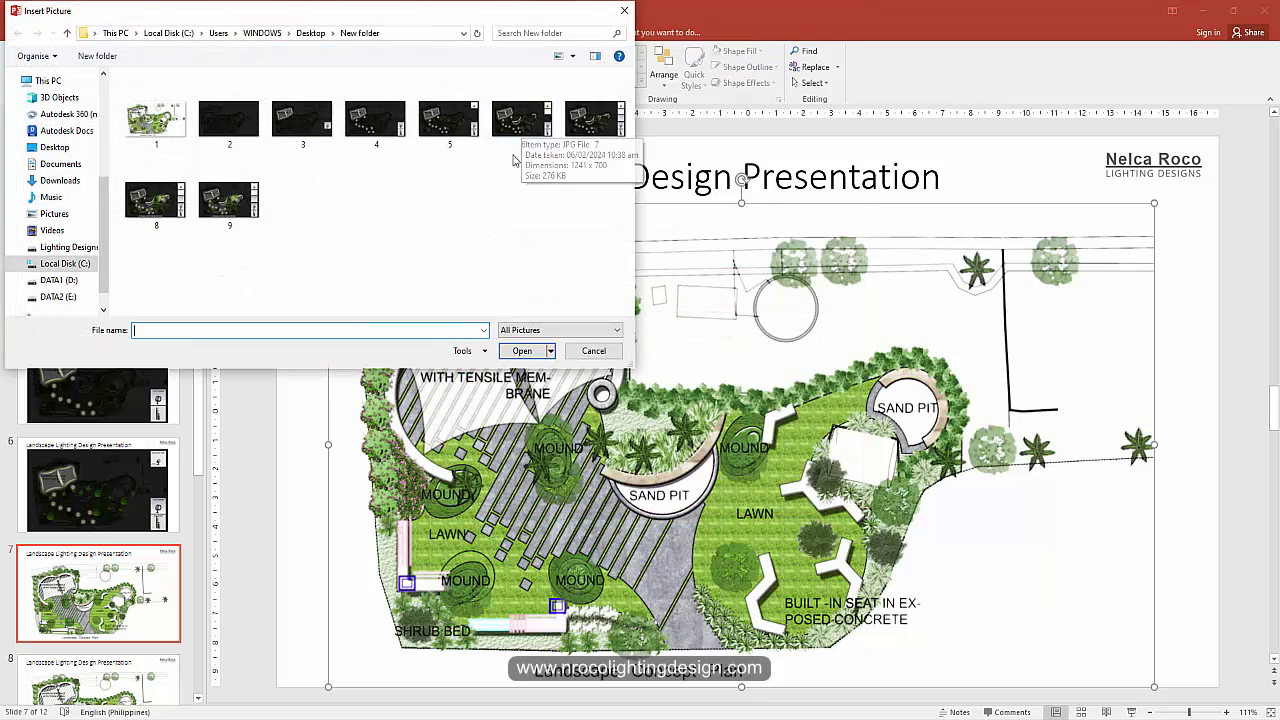
{"action": "left_click", "coordinate": [522, 125]}
{"action": "left_click", "coordinate": [522, 350]}
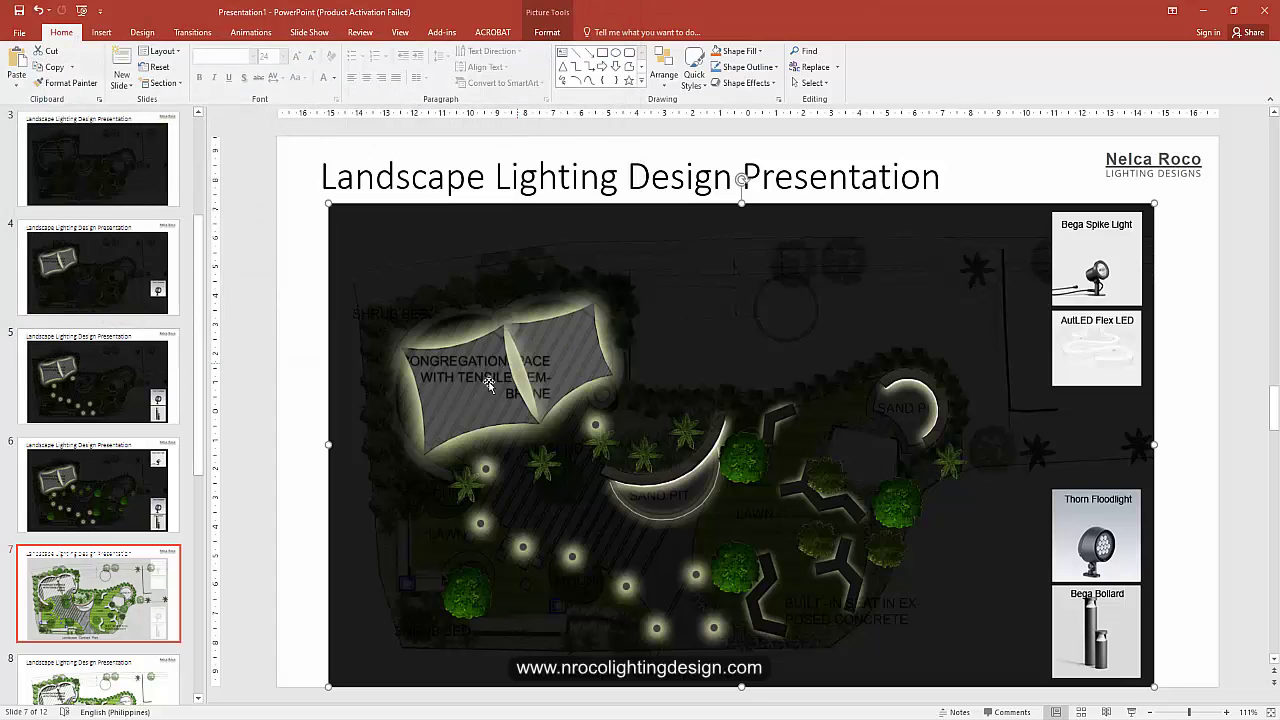
Step: Replace slide 8's plan picture with night render 7
{"action": "scroll", "coordinate": [186, 533], "scroll_direction": "down", "scroll_amount": 2}
{"action": "left_click", "coordinate": [100, 530]}
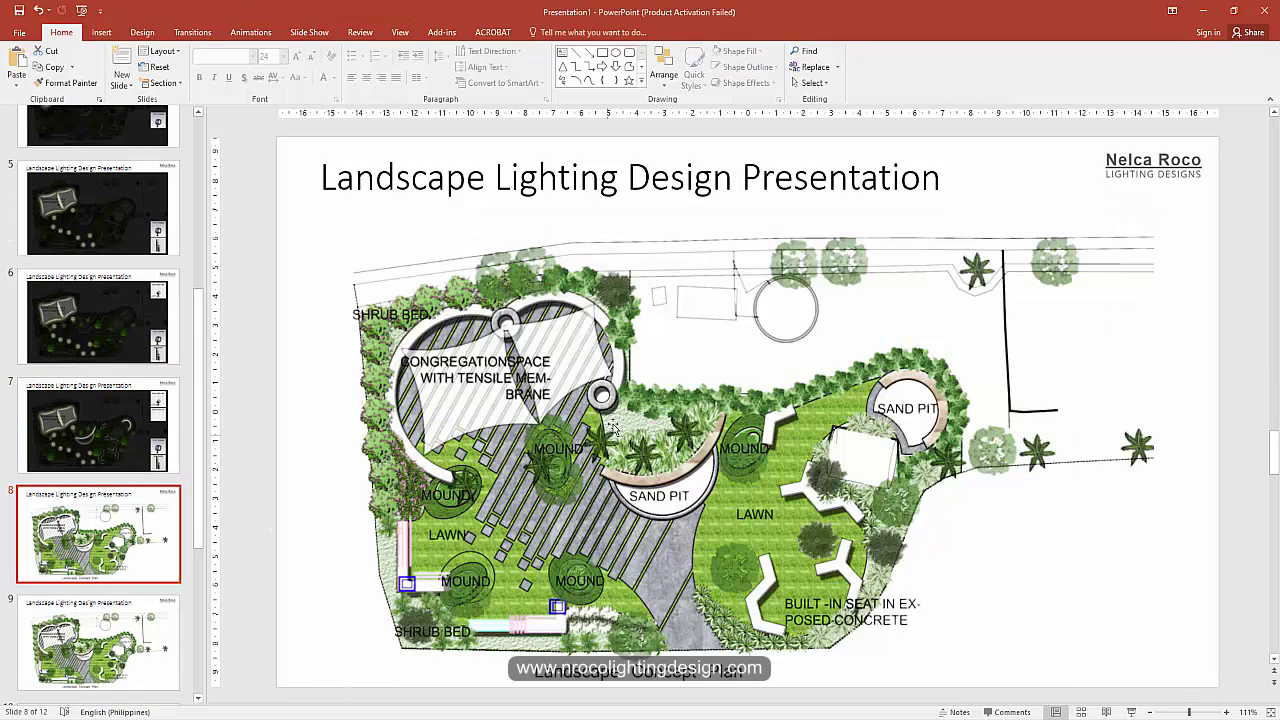
{"action": "right_click", "coordinate": [621, 419]}
{"action": "left_click", "coordinate": [666, 498]}
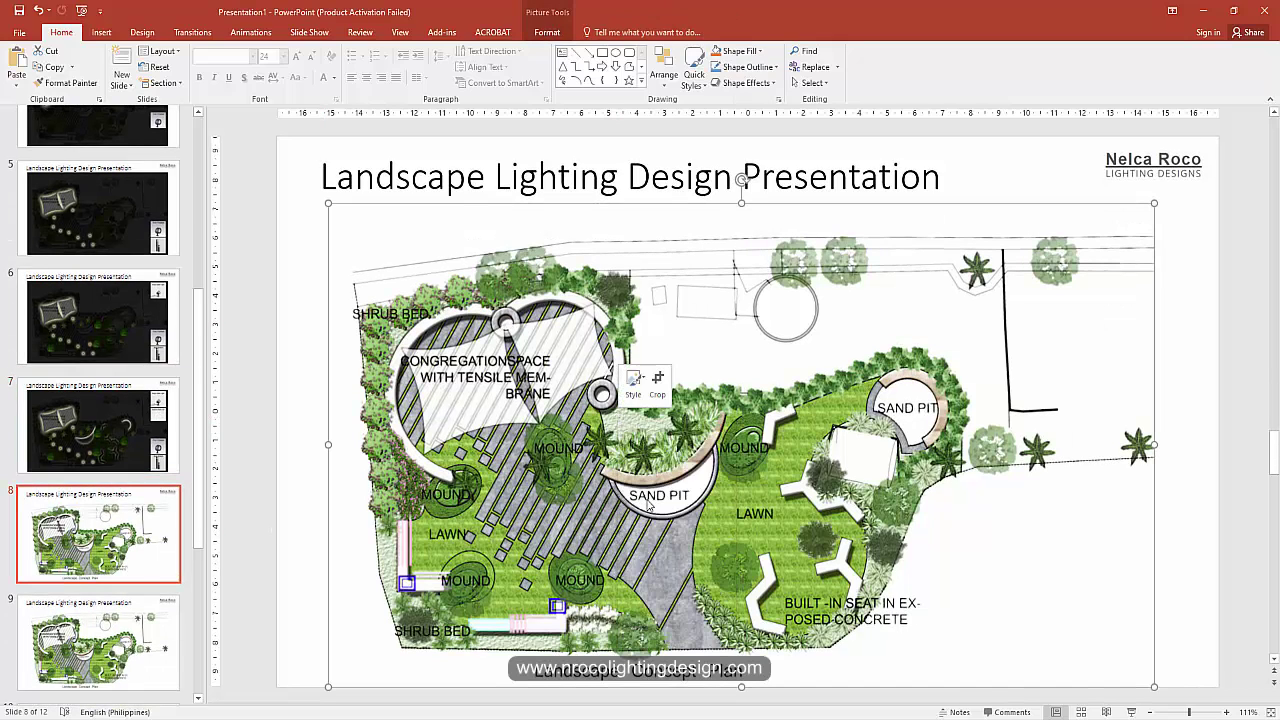
{"action": "left_click", "coordinate": [521, 295]}
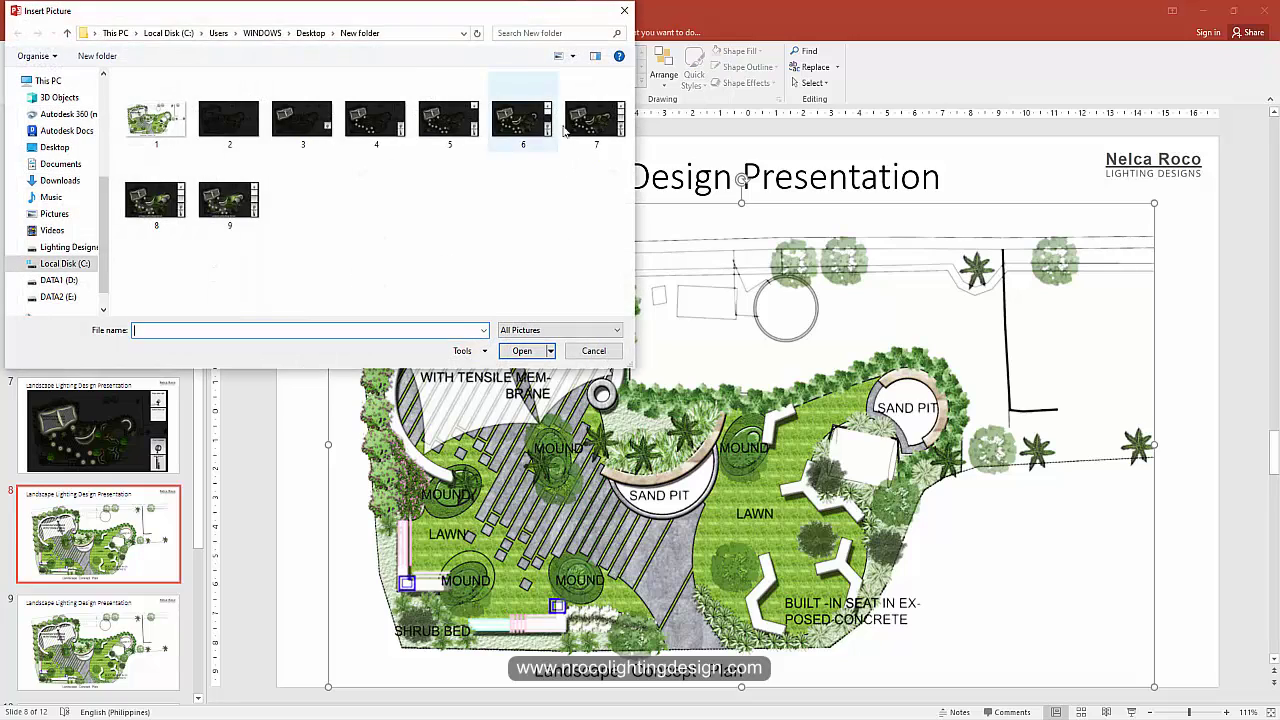
{"action": "left_click", "coordinate": [589, 129]}
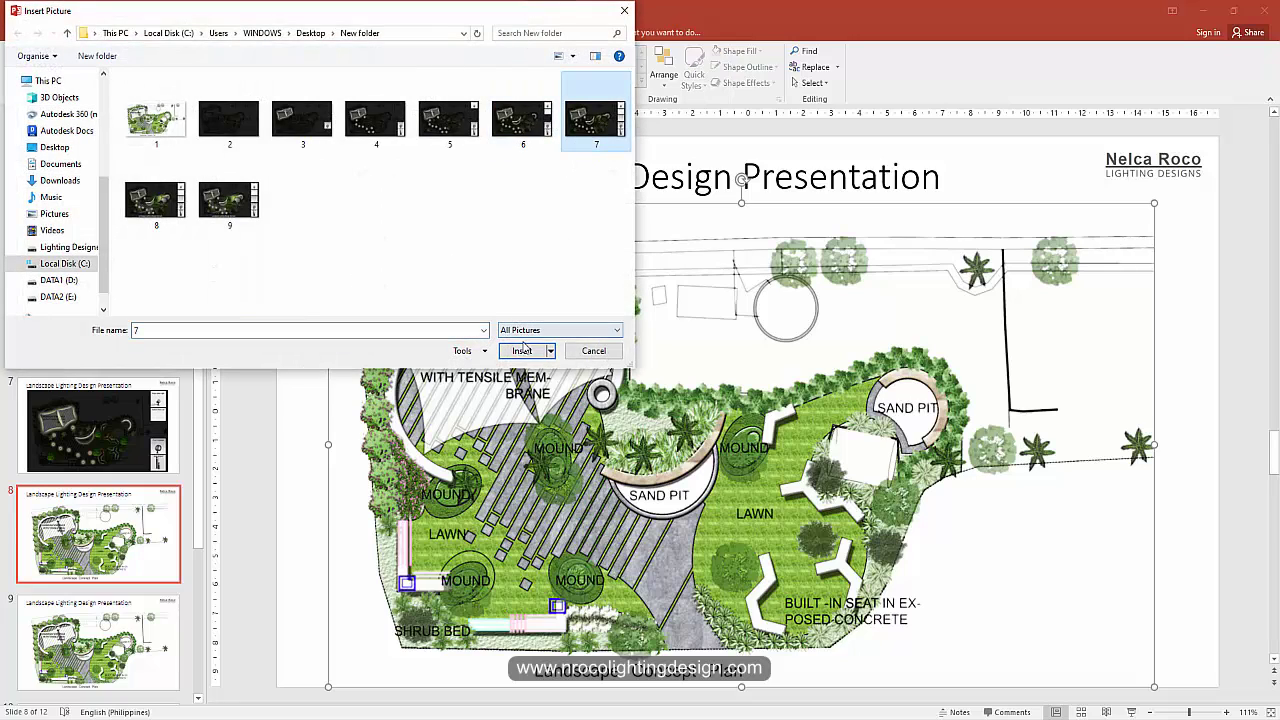
{"action": "left_click", "coordinate": [522, 350]}
Step: Replace slide 9's plan picture with night render 8
{"action": "left_click", "coordinate": [129, 639]}
{"action": "right_click", "coordinate": [507, 415]}
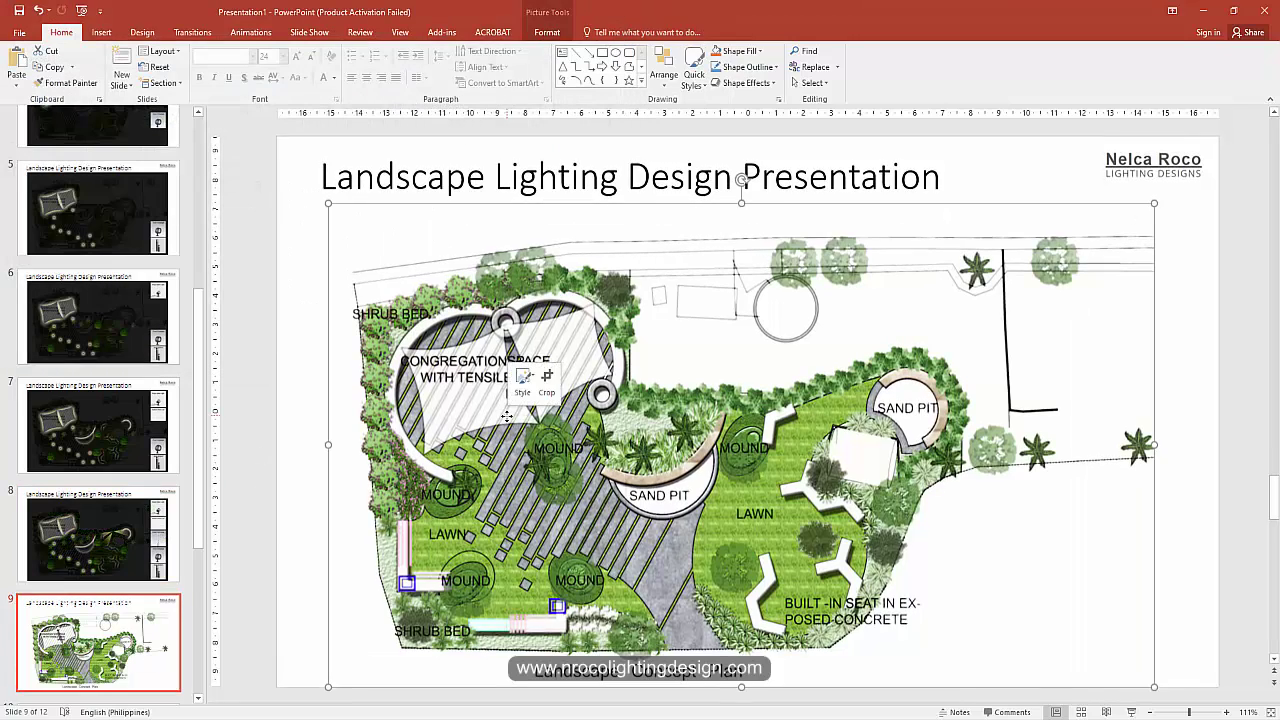
{"action": "left_click", "coordinate": [545, 493]}
{"action": "left_click", "coordinate": [411, 290]}
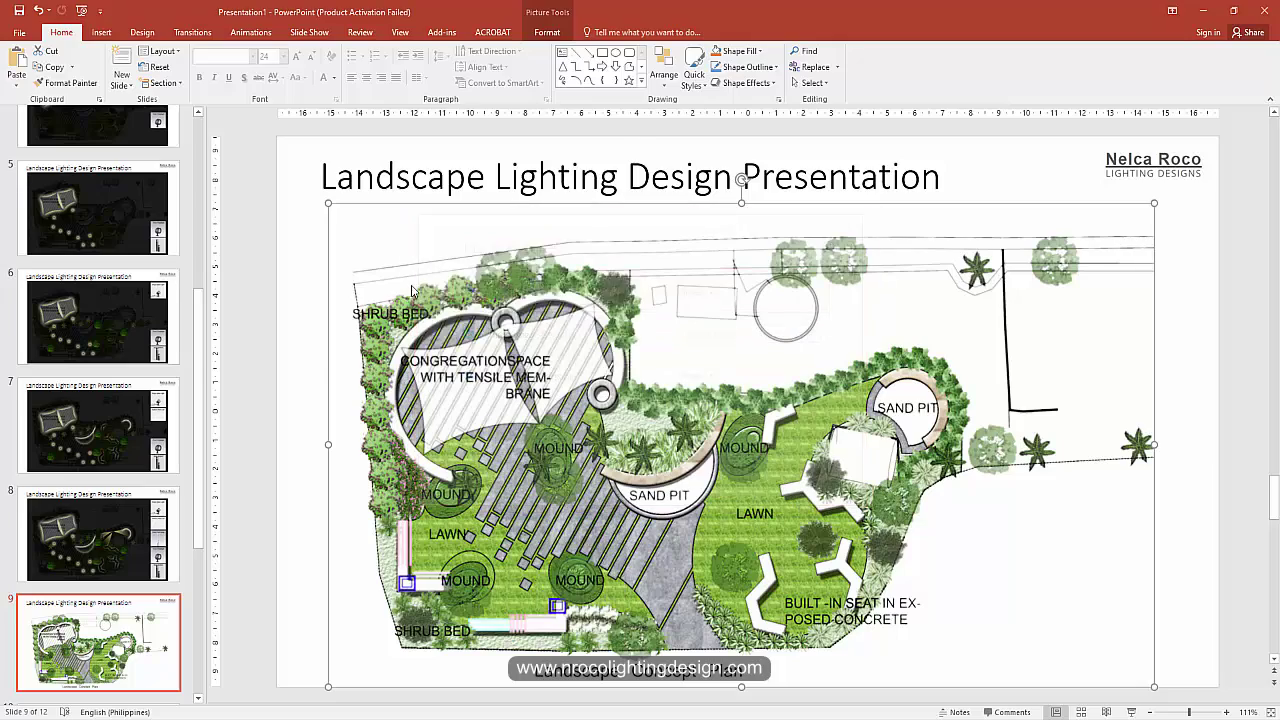
{"action": "left_click", "coordinate": [155, 195]}
{"action": "left_click", "coordinate": [522, 350]}
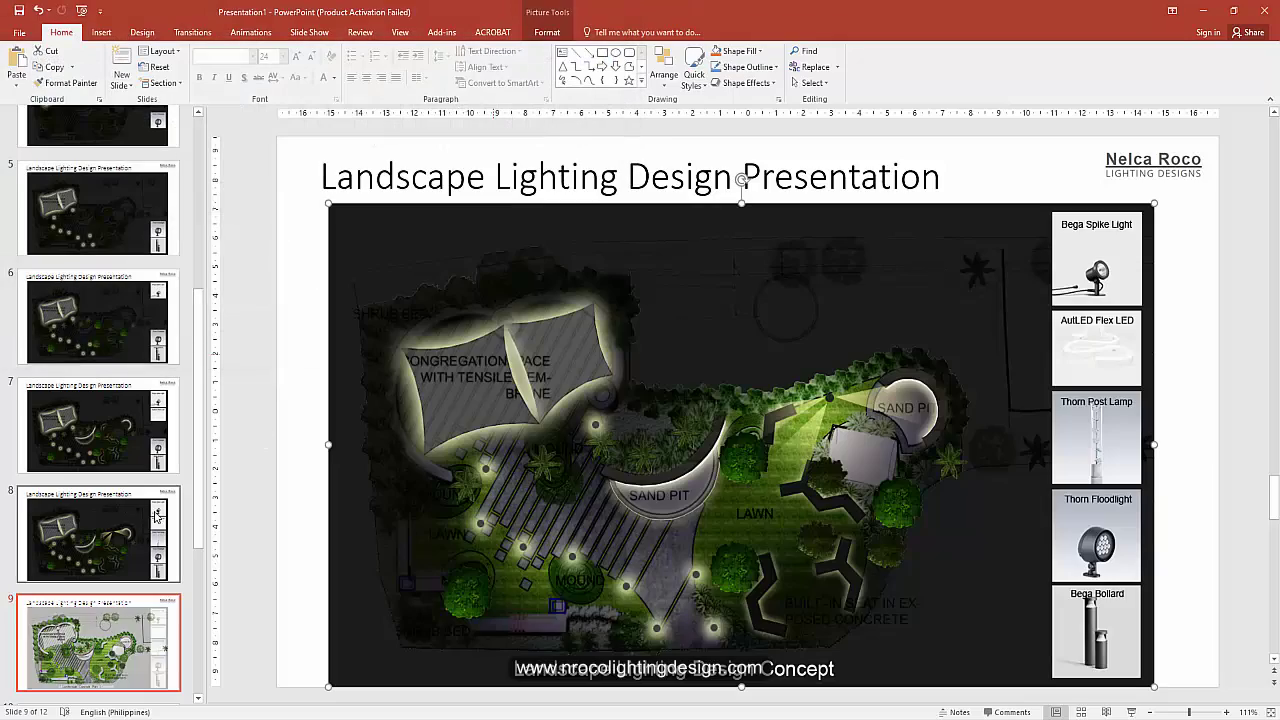
Step: Replace slide 10's plan picture with night render 9 and check the result
{"action": "scroll", "coordinate": [98, 450], "scroll_direction": "down", "scroll_amount": 2}
{"action": "left_click", "coordinate": [98, 583]}
{"action": "right_click", "coordinate": [484, 430]}
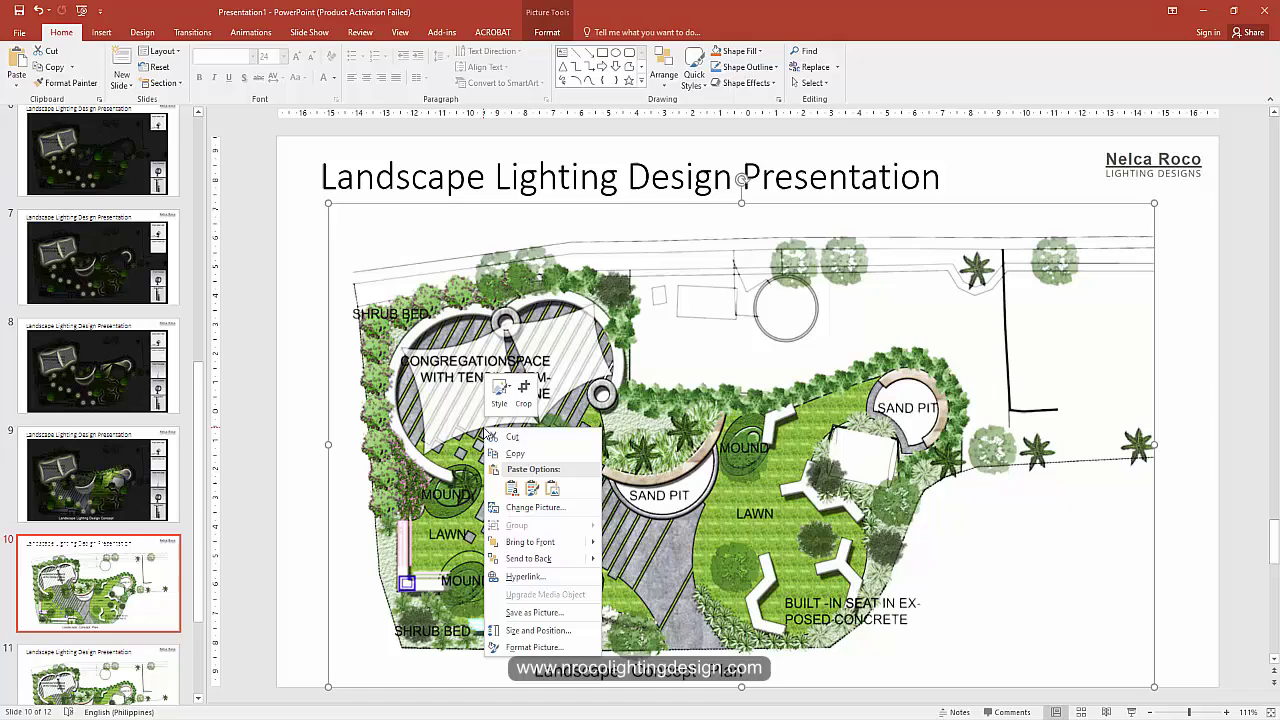
{"action": "left_click", "coordinate": [513, 508]}
{"action": "left_click", "coordinate": [563, 298]}
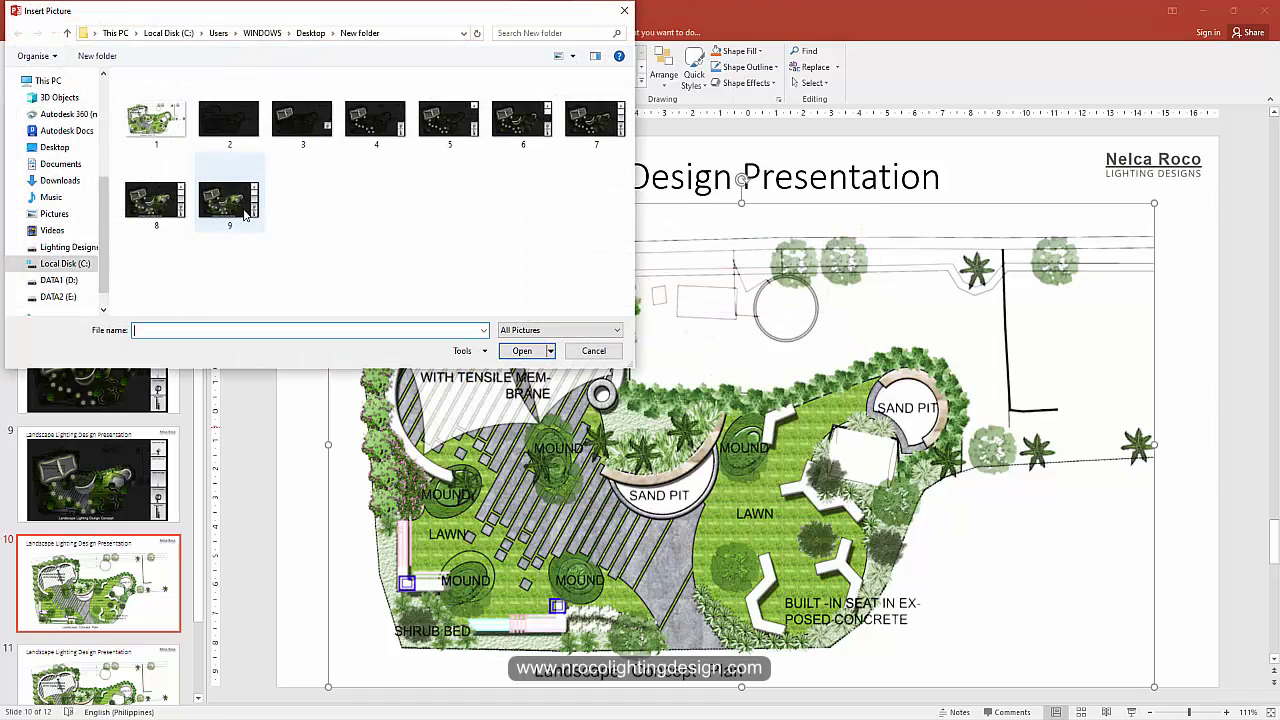
{"action": "left_click", "coordinate": [230, 202]}
{"action": "left_click", "coordinate": [522, 350]}
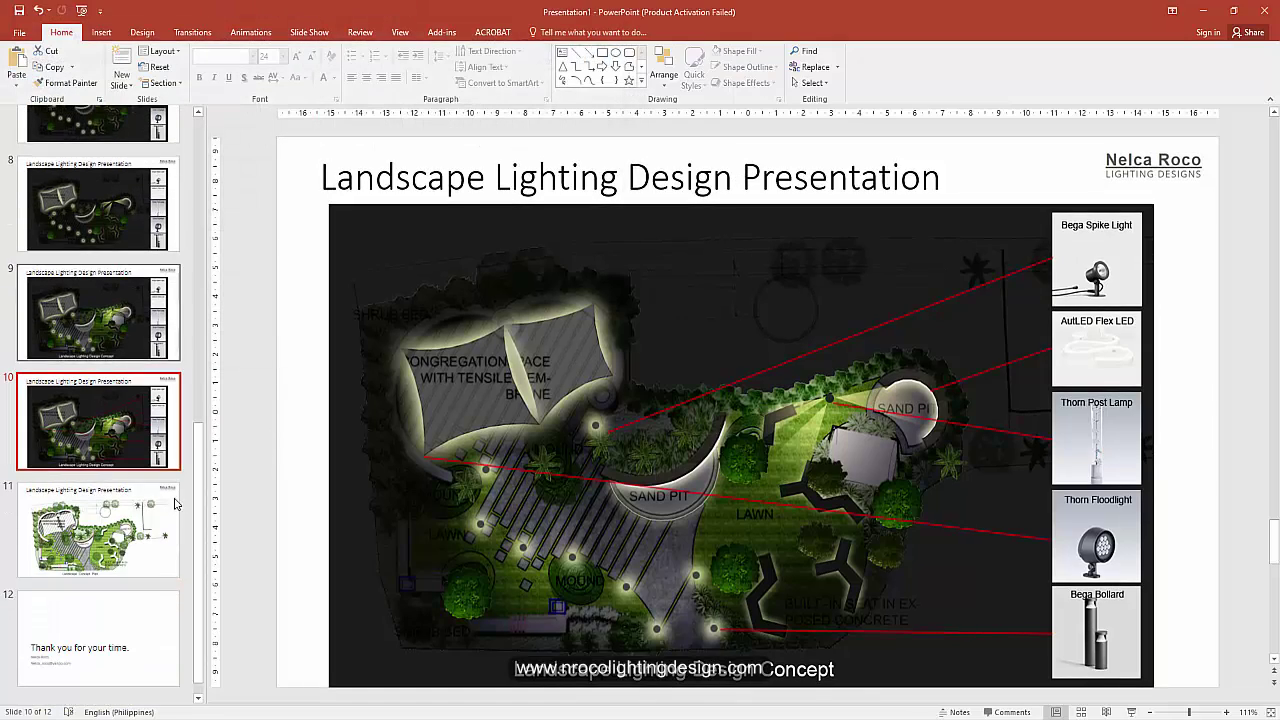
{"action": "left_click", "coordinate": [110, 502]}
{"action": "key", "text": "Up"}
Step: Copy slide 9's night render and paste it after slide 11 as slide 12
{"action": "key", "text": "Down"}
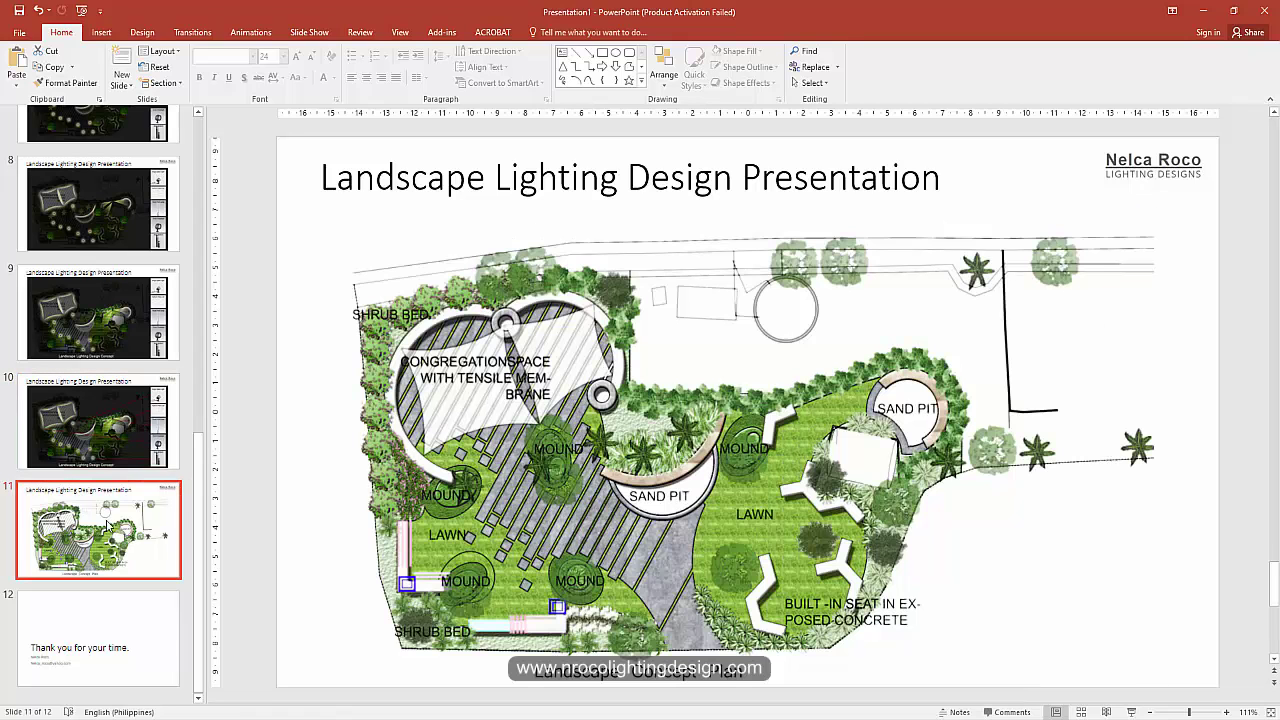
{"action": "left_click", "coordinate": [108, 344]}
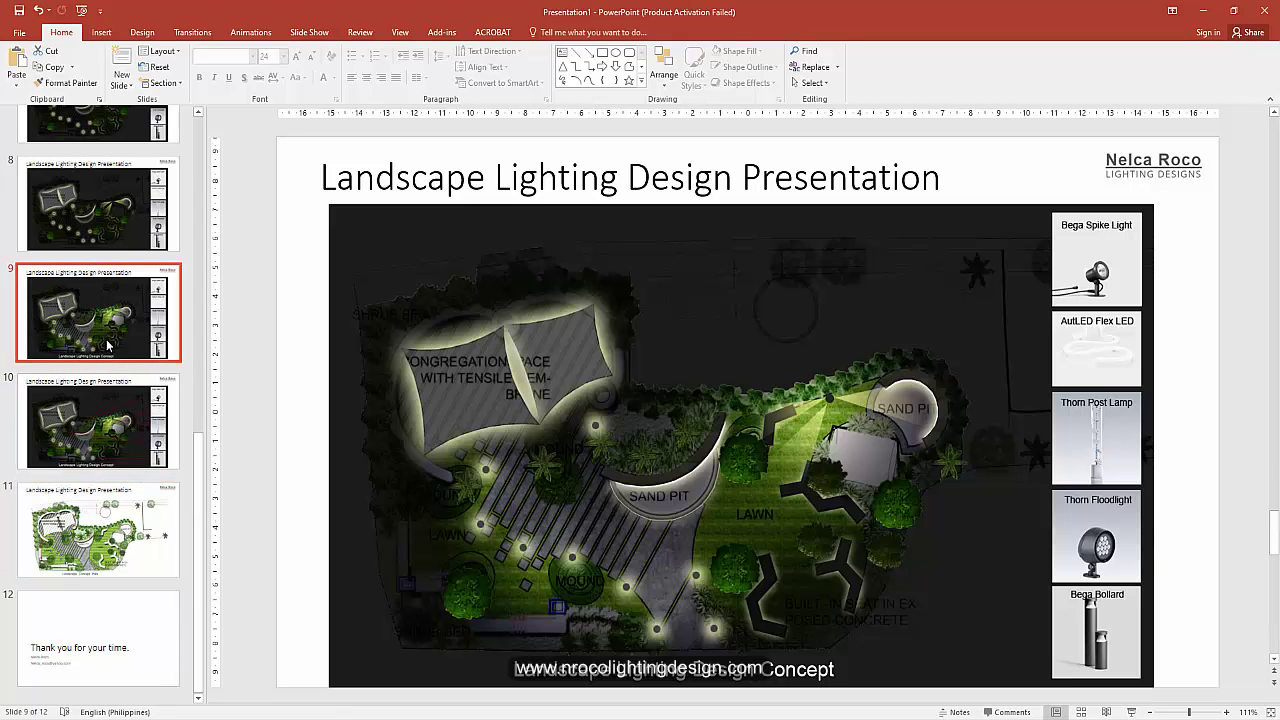
{"action": "right_click", "coordinate": [120, 333]}
{"action": "left_click", "coordinate": [137, 353]}
{"action": "left_click", "coordinate": [110, 502]}
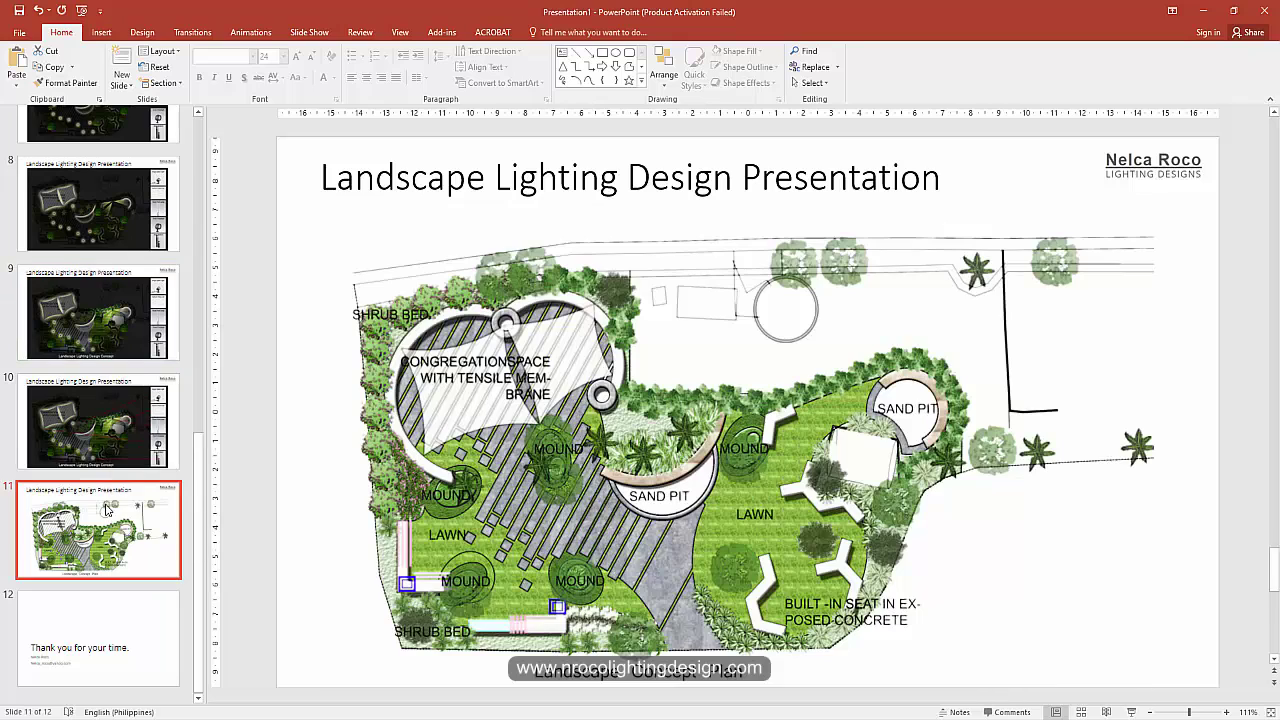
{"action": "right_click", "coordinate": [108, 502]}
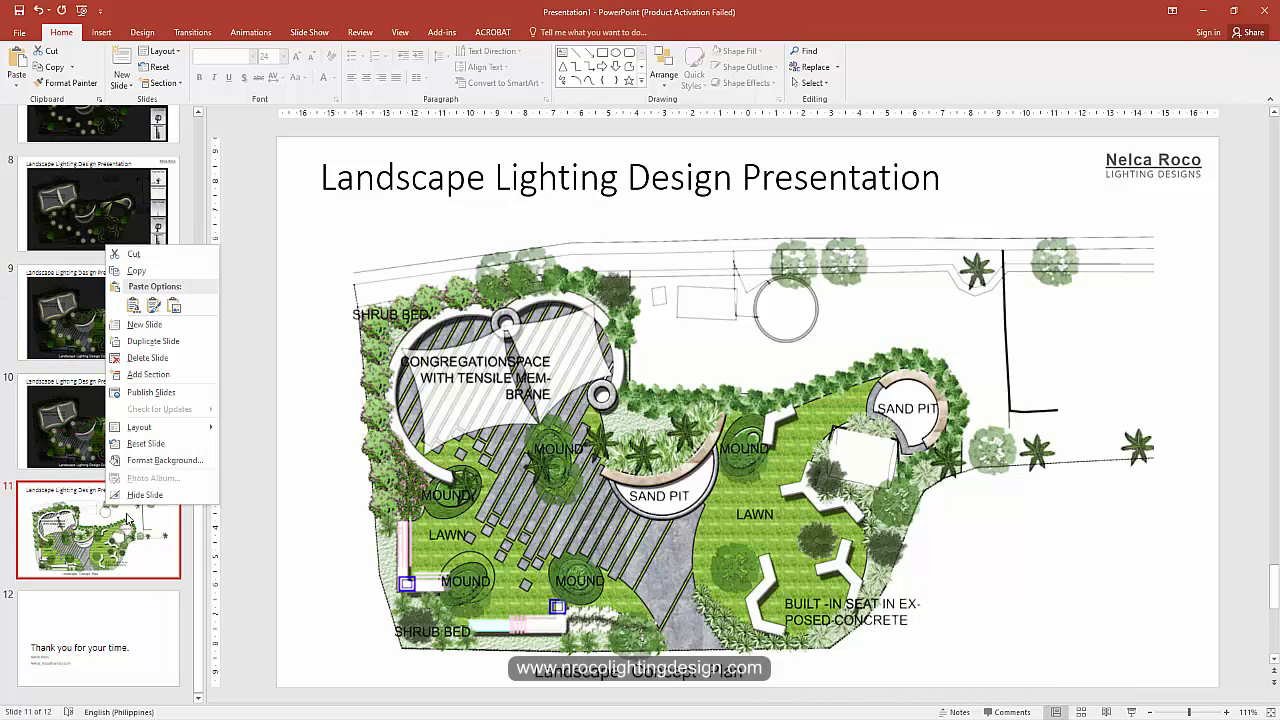
{"action": "left_click", "coordinate": [153, 305]}
Step: Delete the accidental extra pasted slide
{"action": "left_click", "coordinate": [100, 550]}
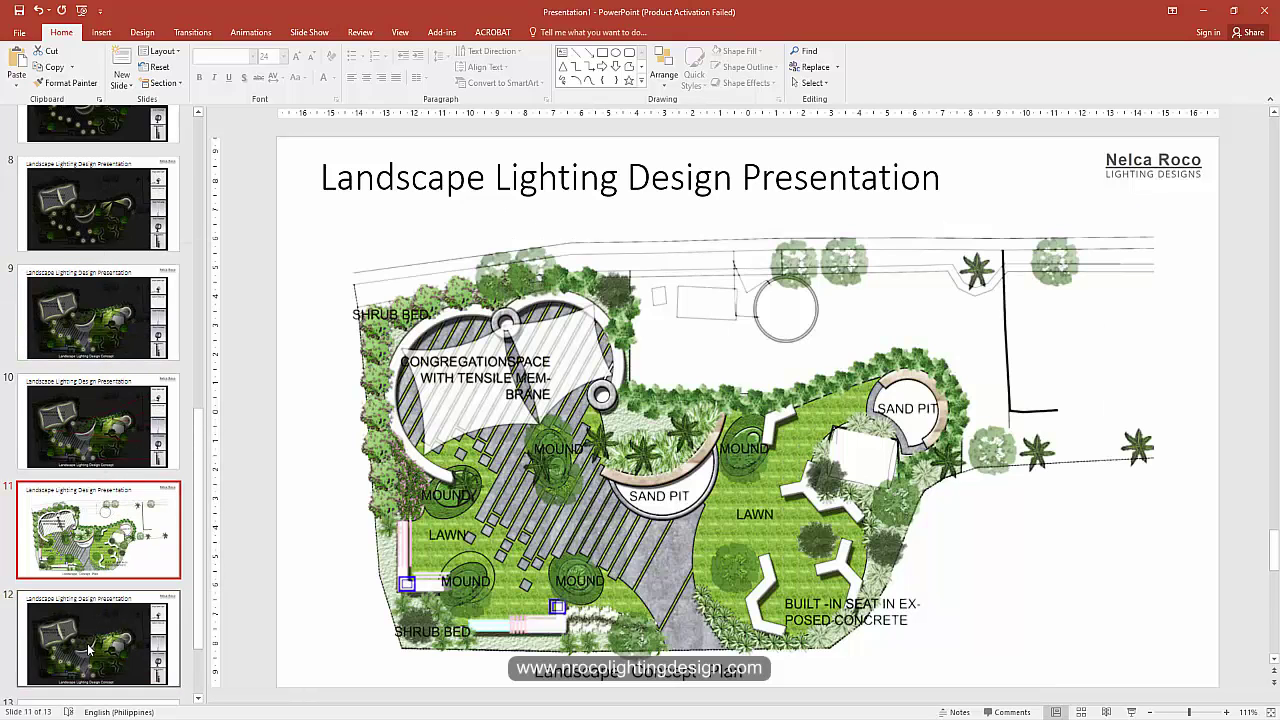
{"action": "key", "text": "Down"}
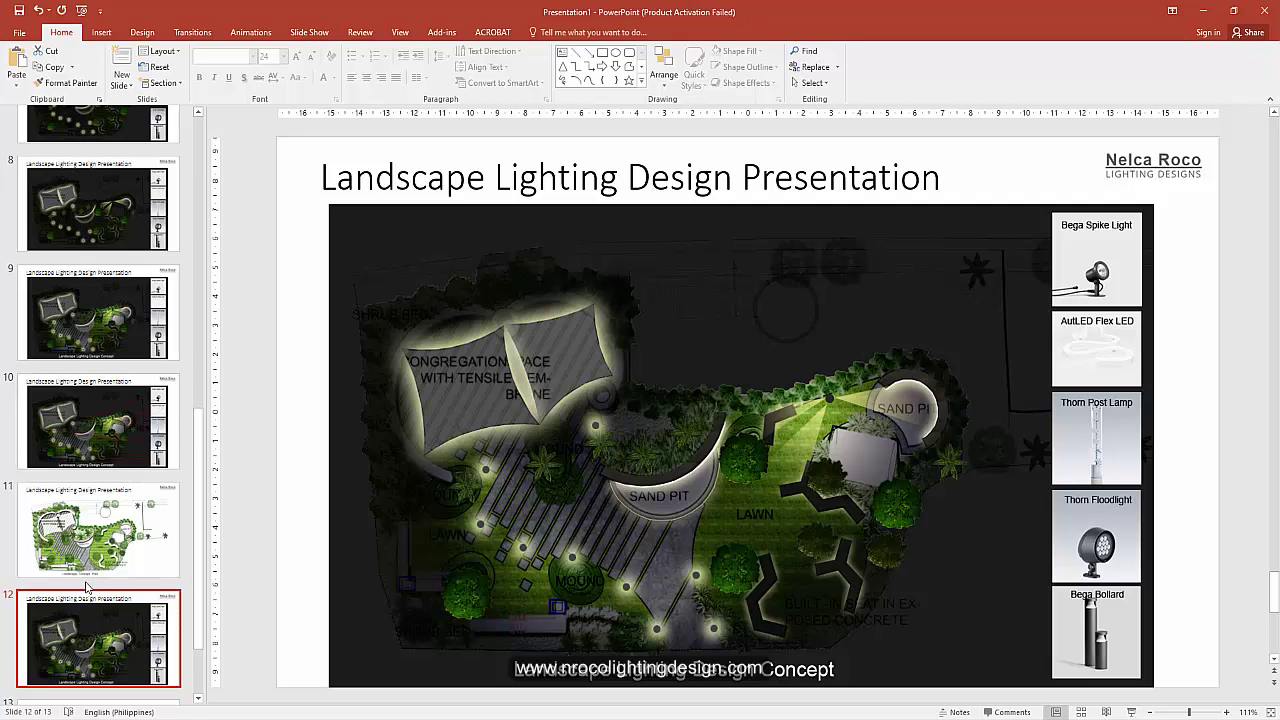
{"action": "scroll", "coordinate": [88, 588], "scroll_direction": "down", "scroll_amount": 2}
{"action": "right_click", "coordinate": [104, 403]}
{"action": "left_click", "coordinate": [131, 456]}
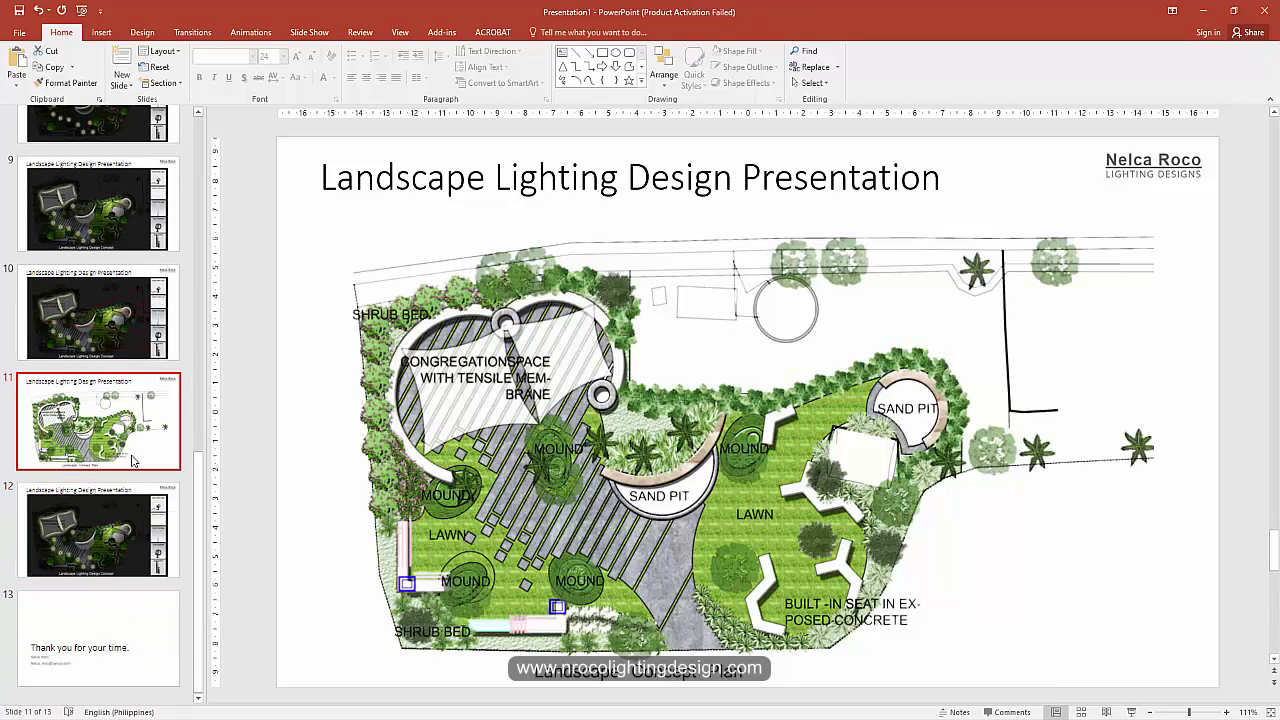
{"action": "key", "text": "Delete"}
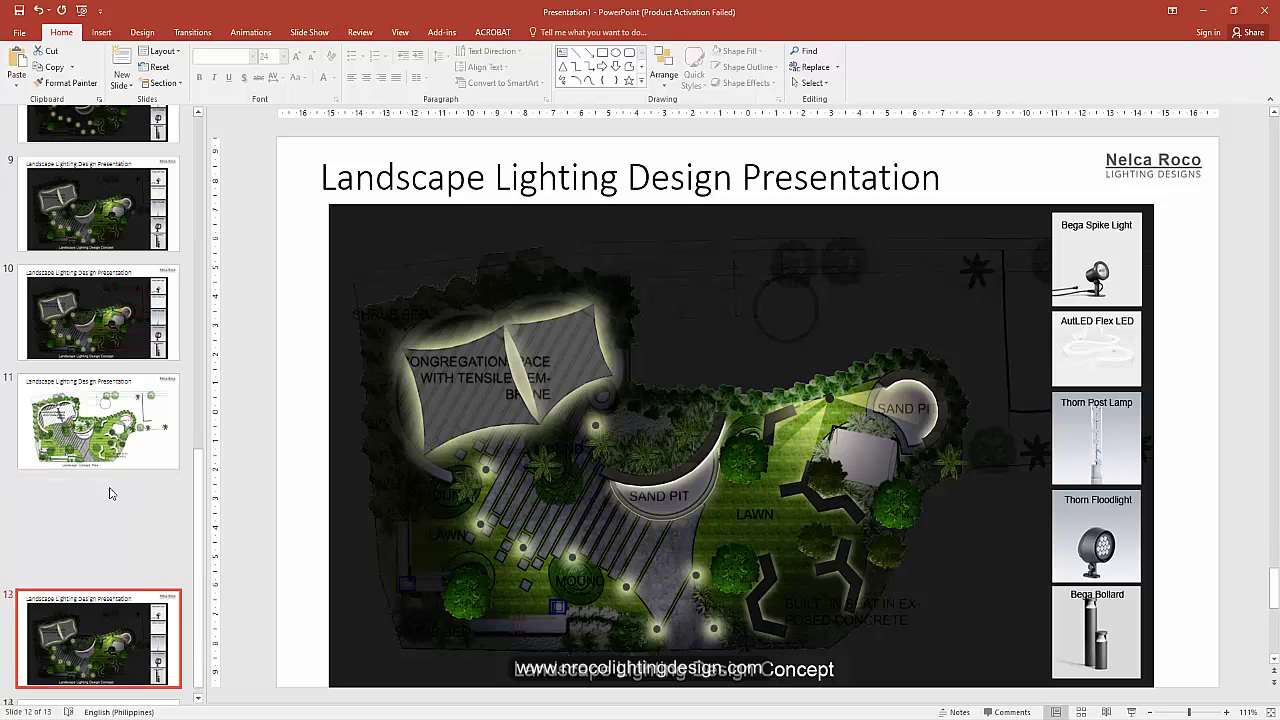
Step: Copy the day-plan slide 11 in as slide 13 and save the deck
{"action": "right_click", "coordinate": [117, 430]}
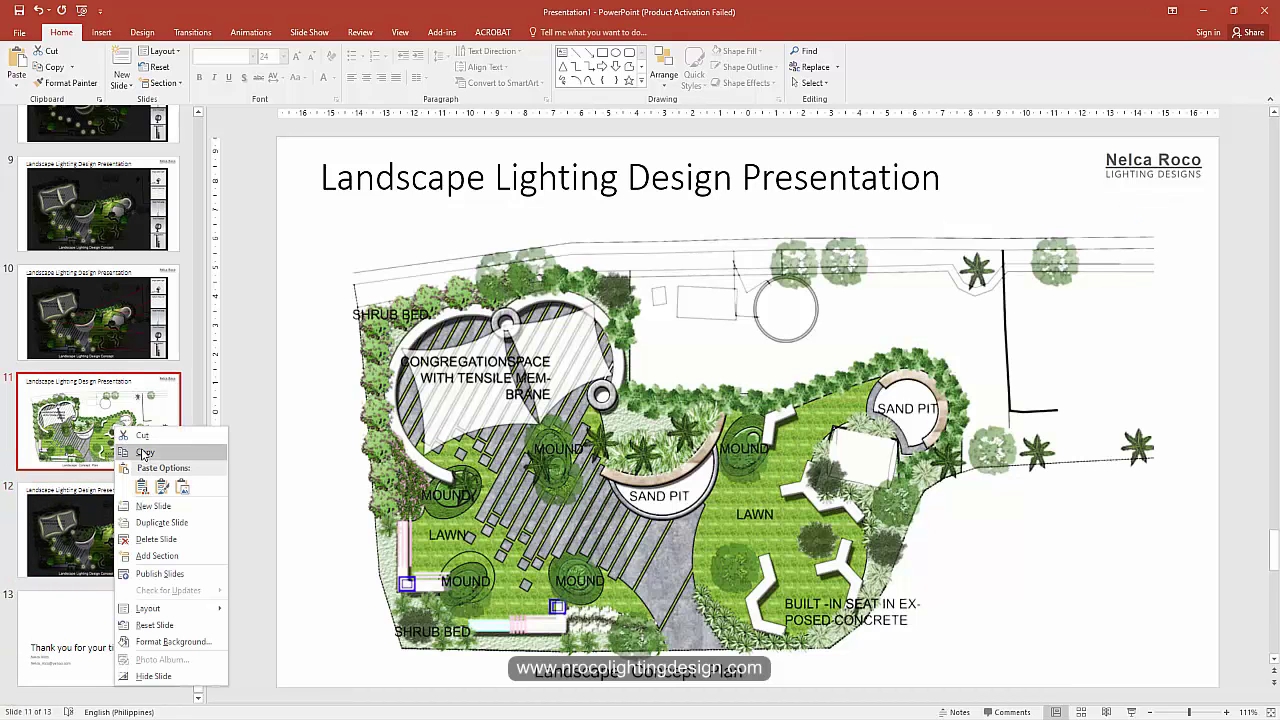
{"action": "left_click", "coordinate": [144, 453]}
{"action": "right_click", "coordinate": [97, 532]}
{"action": "left_click", "coordinate": [123, 336]}
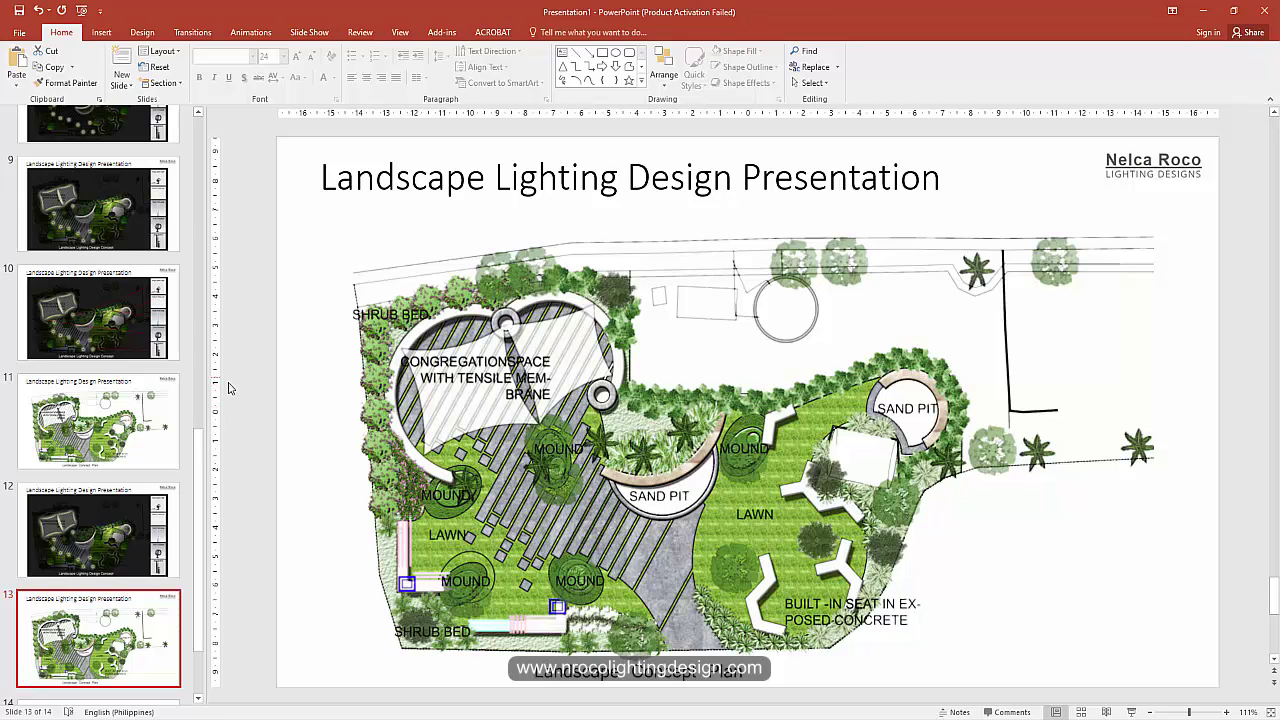
{"action": "key", "text": "ctrl+s"}
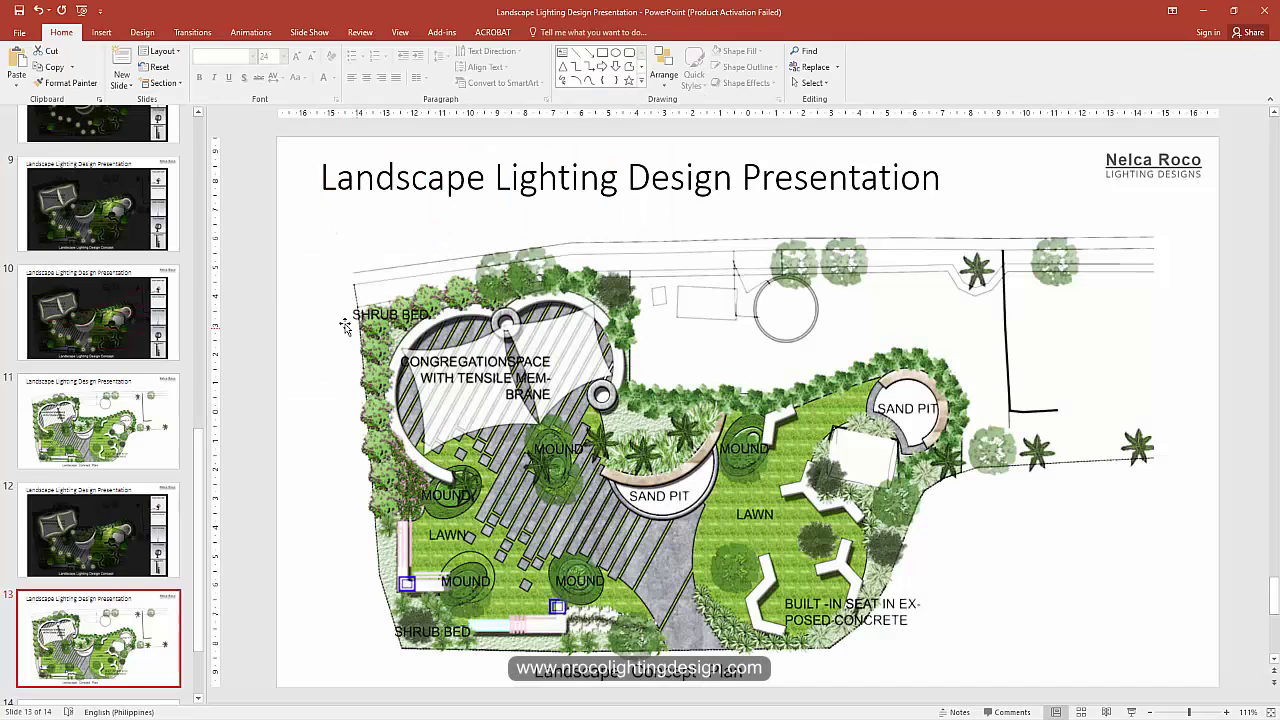
Step: Run the slide show from the title slide to the thank-you slide, then exit to editing
{"action": "key", "text": "F5"}
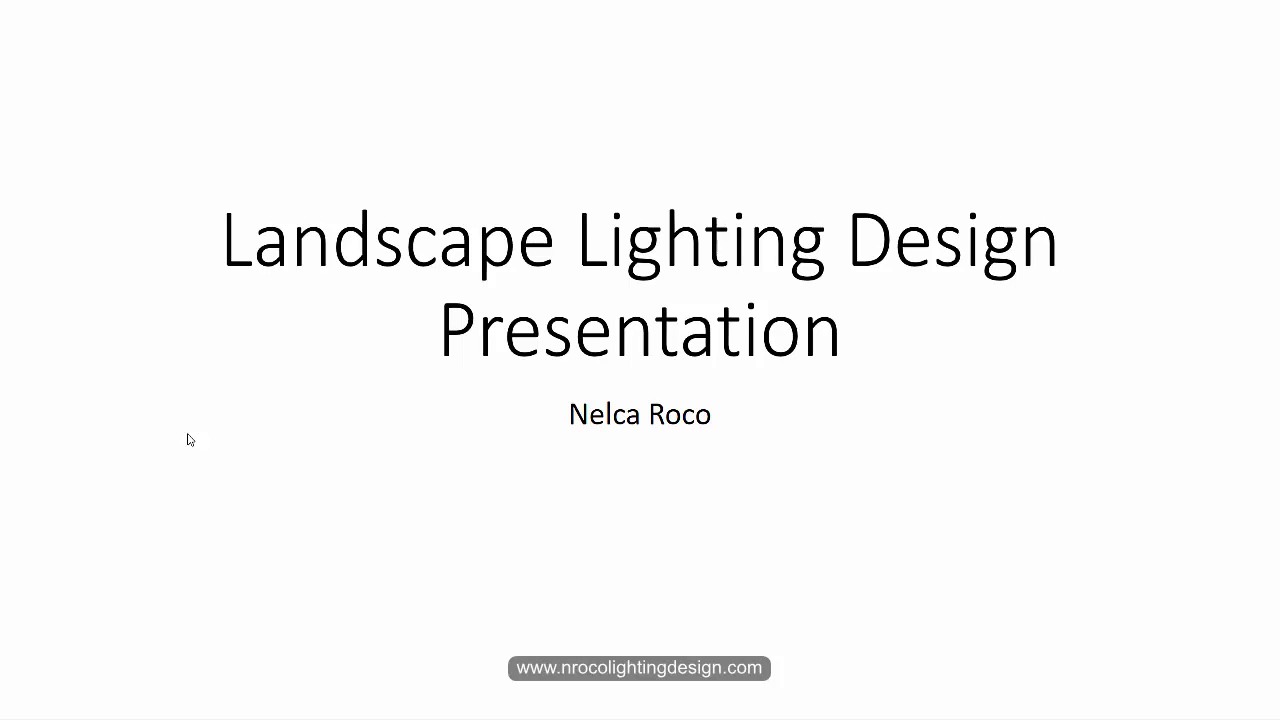
{"action": "key", "text": "Right"}
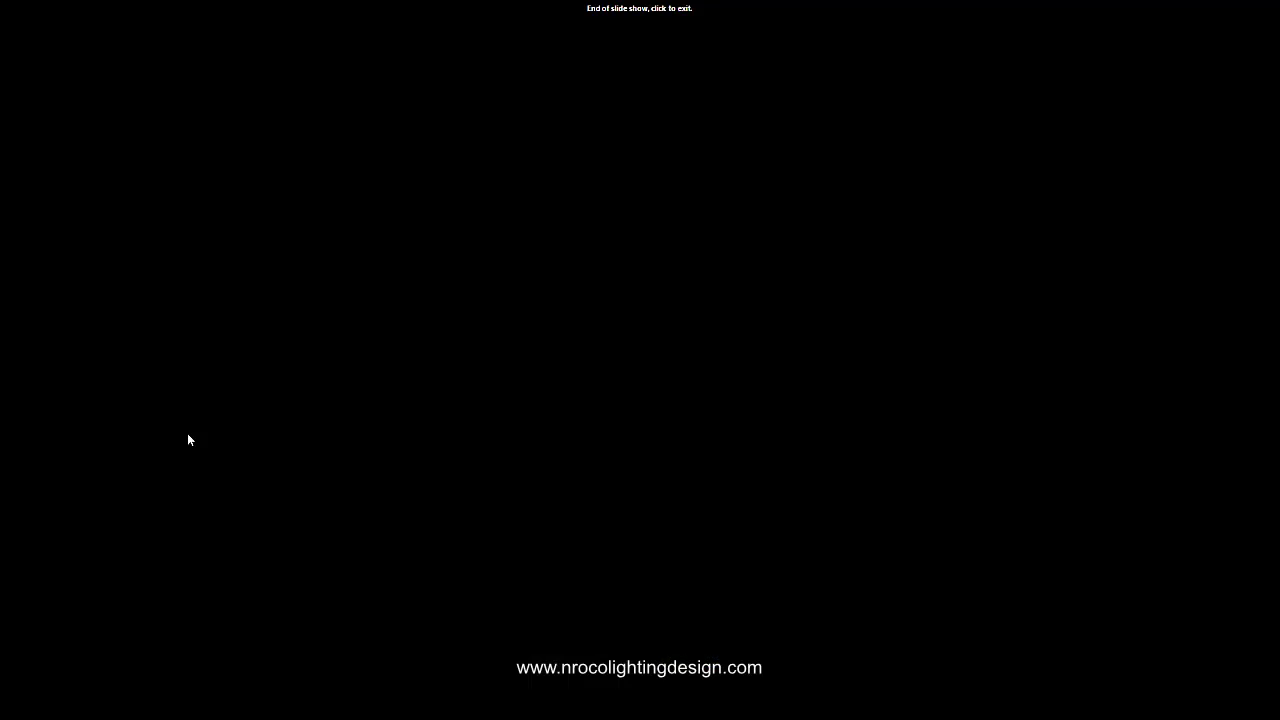
{"action": "left_click", "coordinate": [188, 440]}
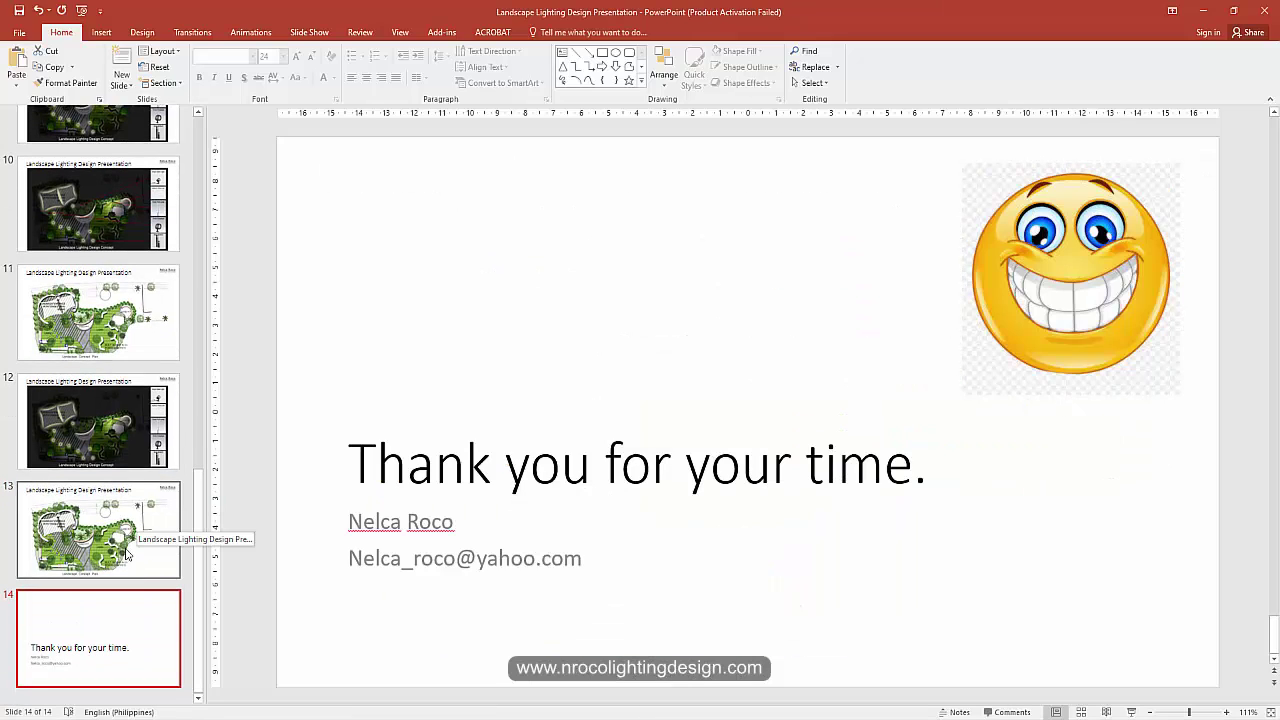
Step: Save the deck into the New folder as an MPEG-4 video
{"action": "left_click", "coordinate": [18, 33]}
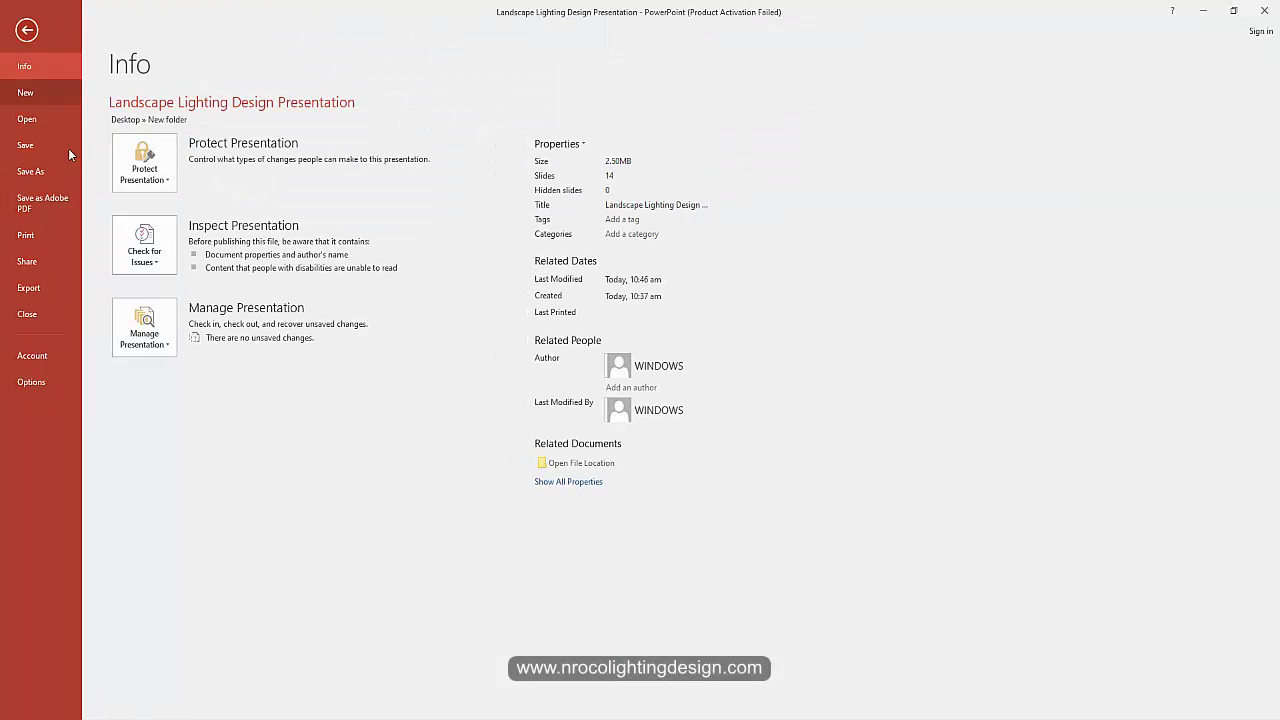
{"action": "left_click", "coordinate": [33, 176]}
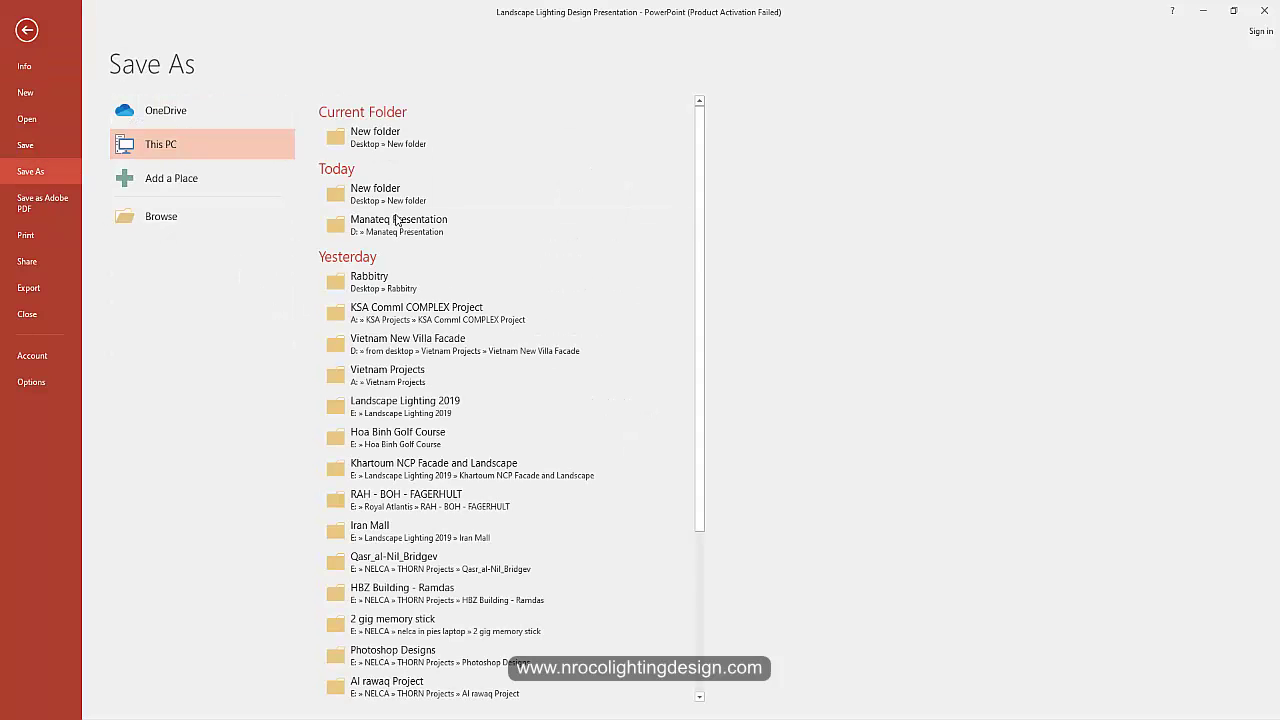
{"action": "left_click", "coordinate": [430, 150]}
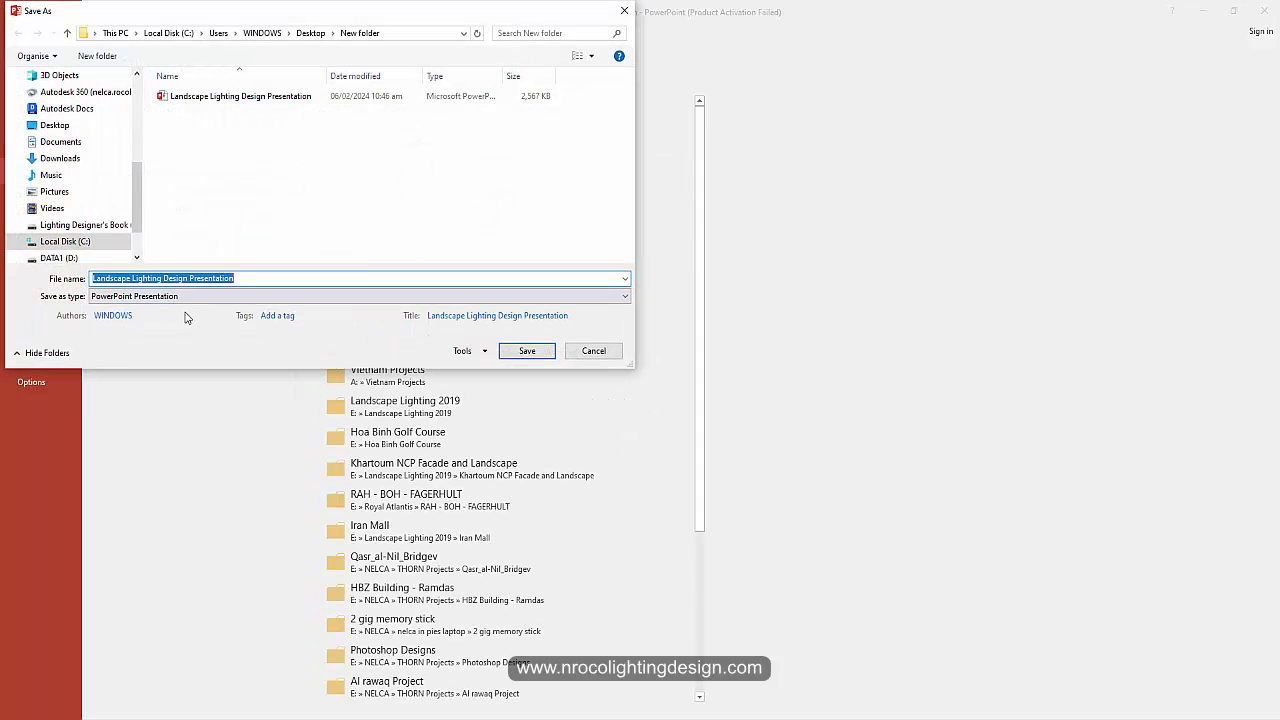
{"action": "left_click", "coordinate": [167, 296]}
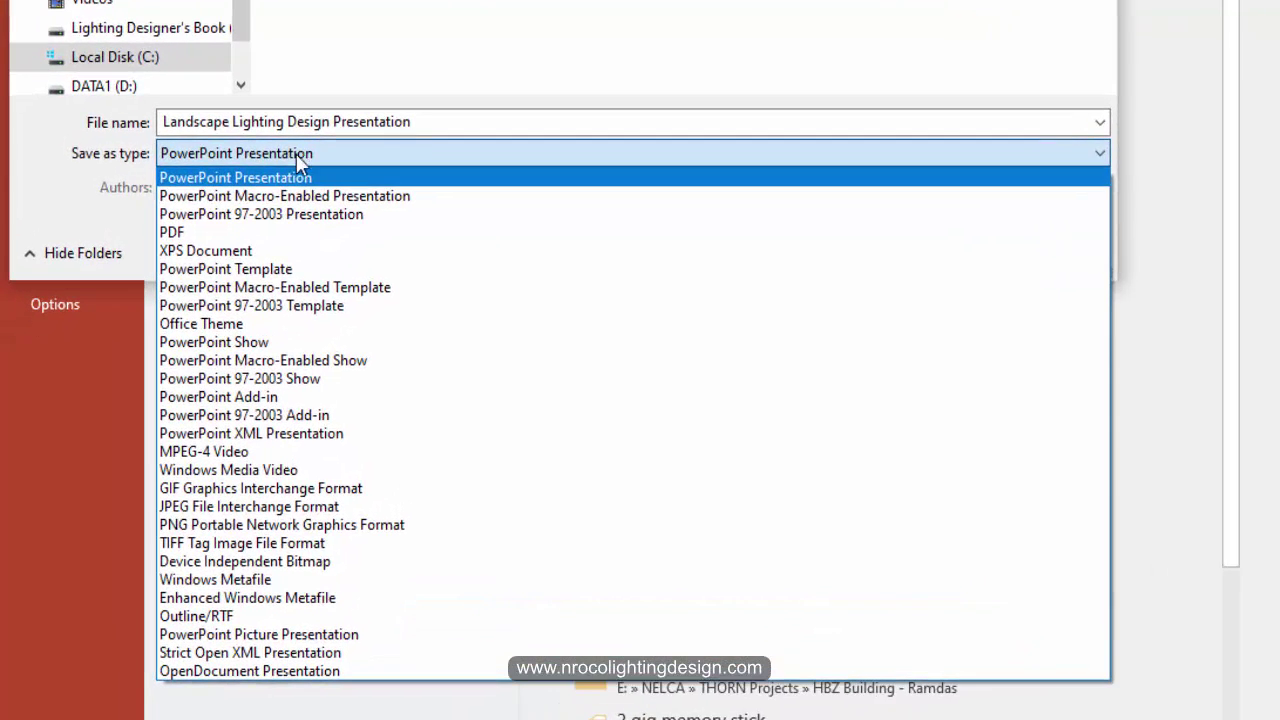
{"action": "left_click", "coordinate": [247, 452]}
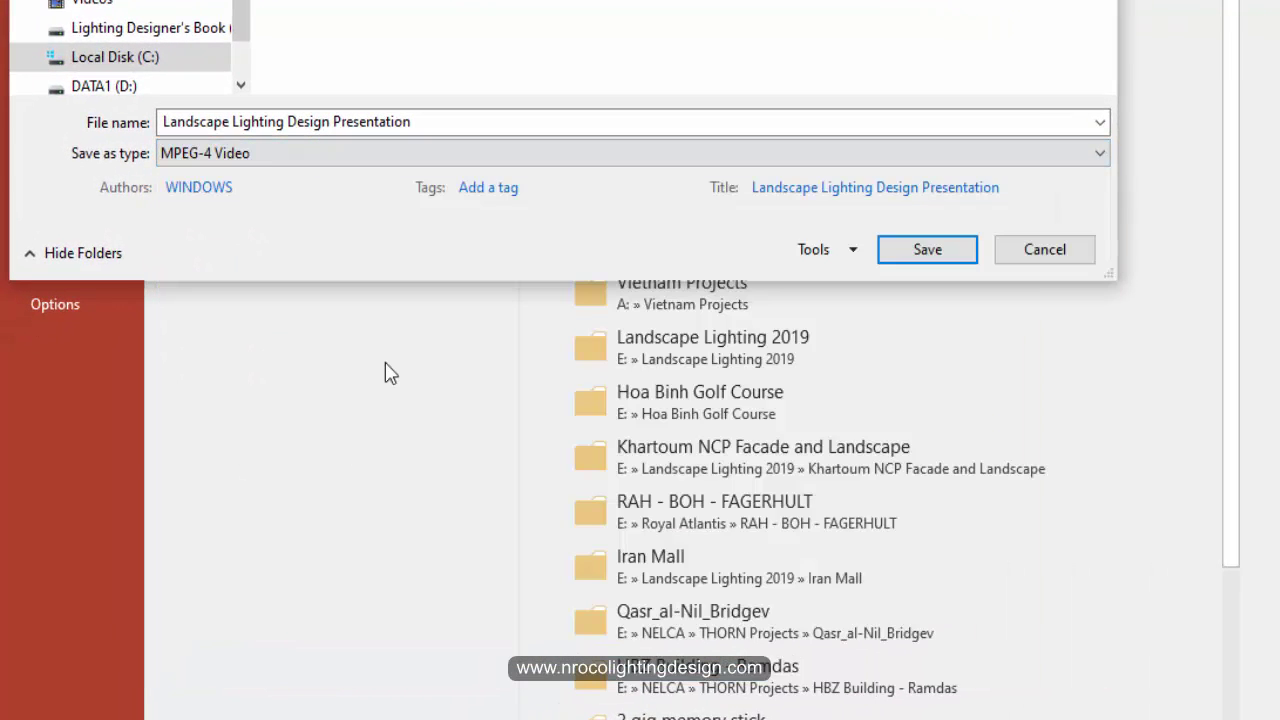
{"action": "left_click", "coordinate": [909, 254]}
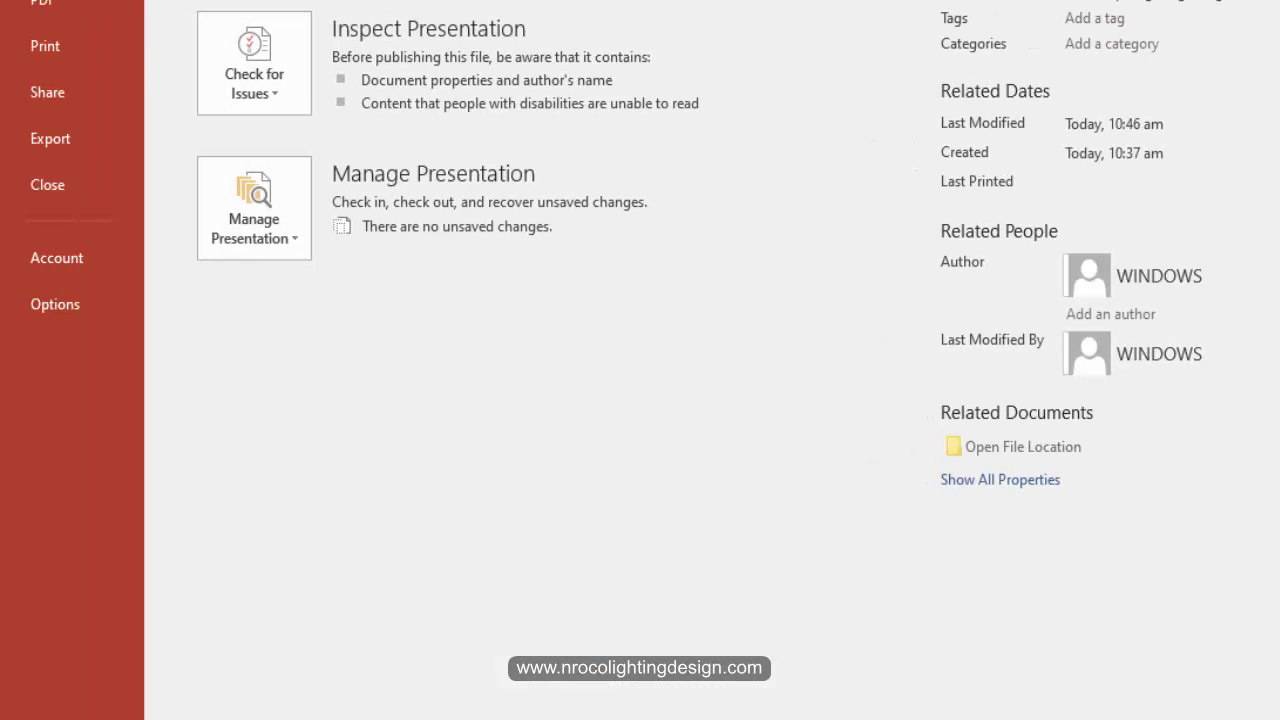
Step: Save another copy as a PowerPoint 97-2003 Show
{"action": "key", "text": "ctrl+shift+s"}
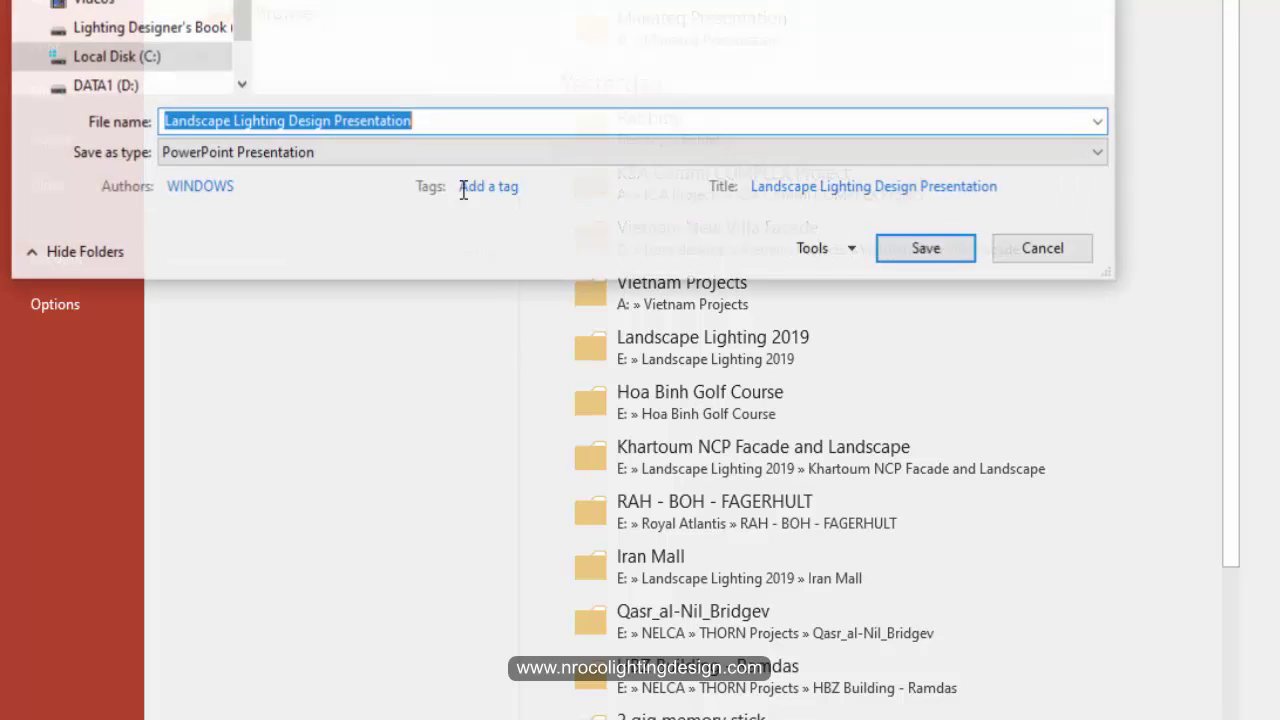
{"action": "left_click", "coordinate": [343, 153]}
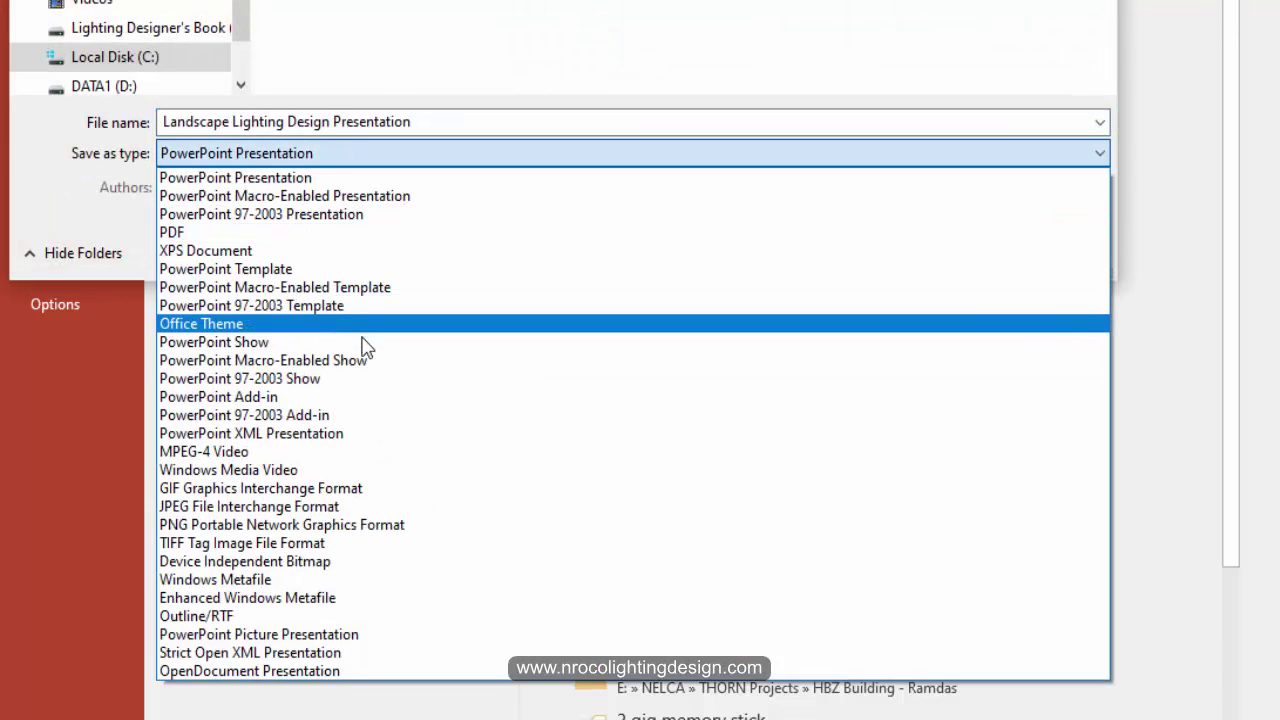
{"action": "left_click", "coordinate": [318, 380]}
{"action": "left_click", "coordinate": [873, 263]}
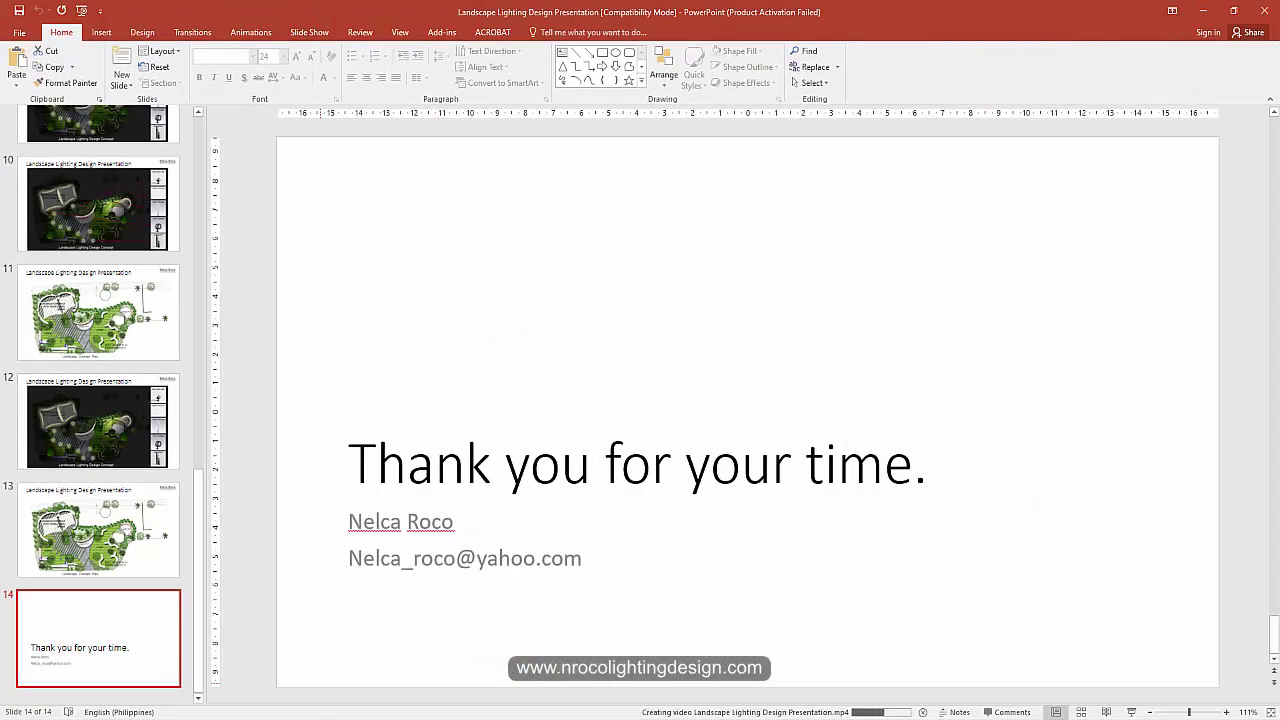
Step: Bring up the File Explorer window showing the New folder from the taskbar
{"action": "left_click", "coordinate": [404, 719]}
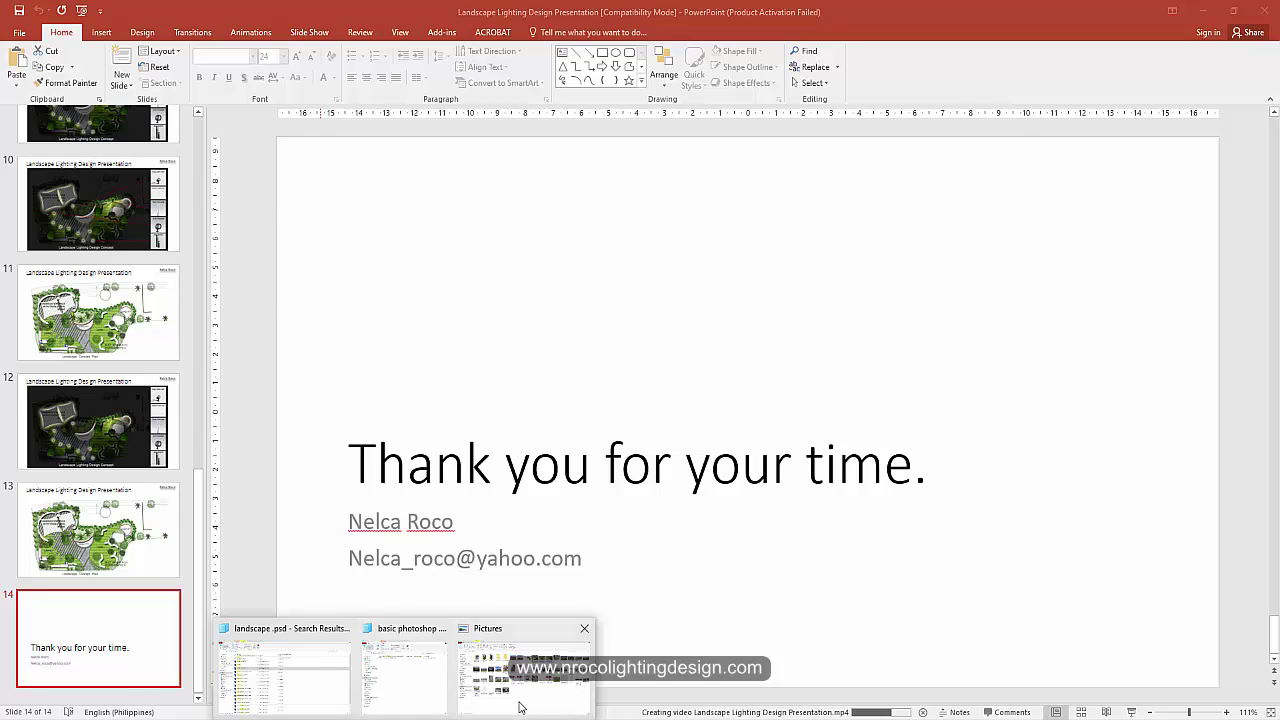
{"action": "left_click", "coordinate": [486, 637]}
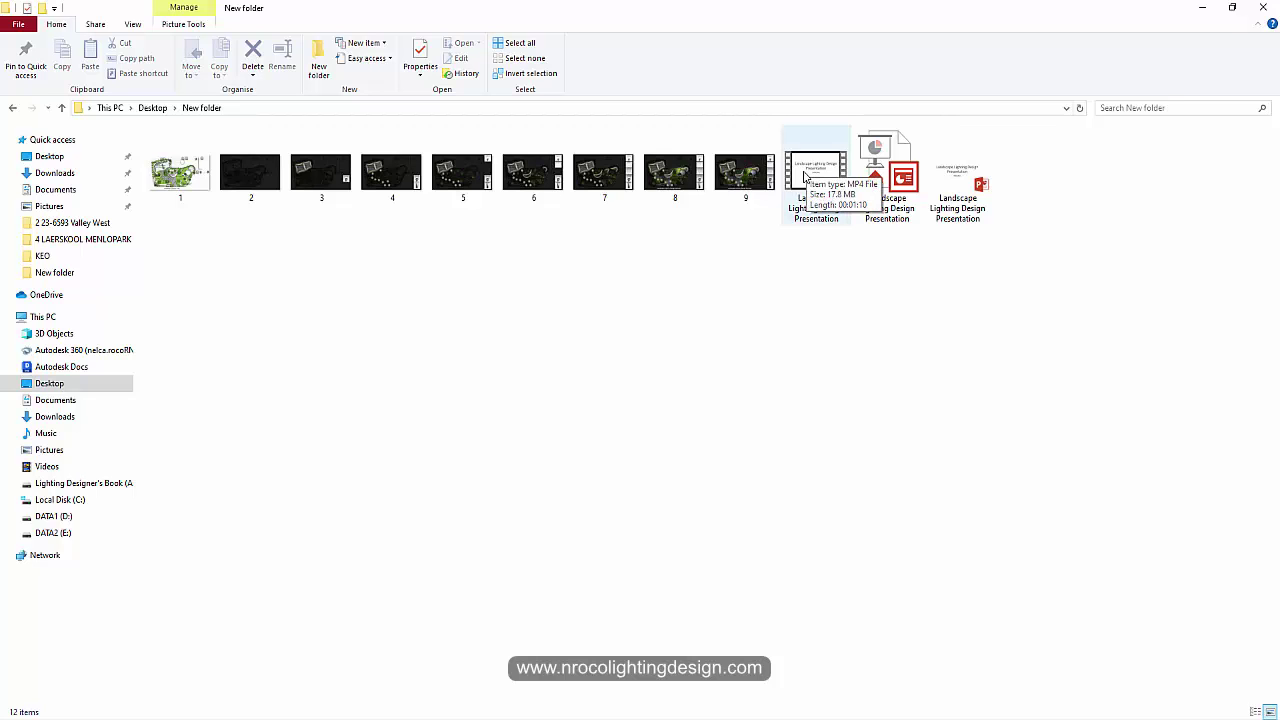
Step: Play the Landscape Lighting Design Presentation MP4 in Media Player
{"action": "left_click", "coordinate": [801, 175]}
{"action": "key", "text": "Return"}
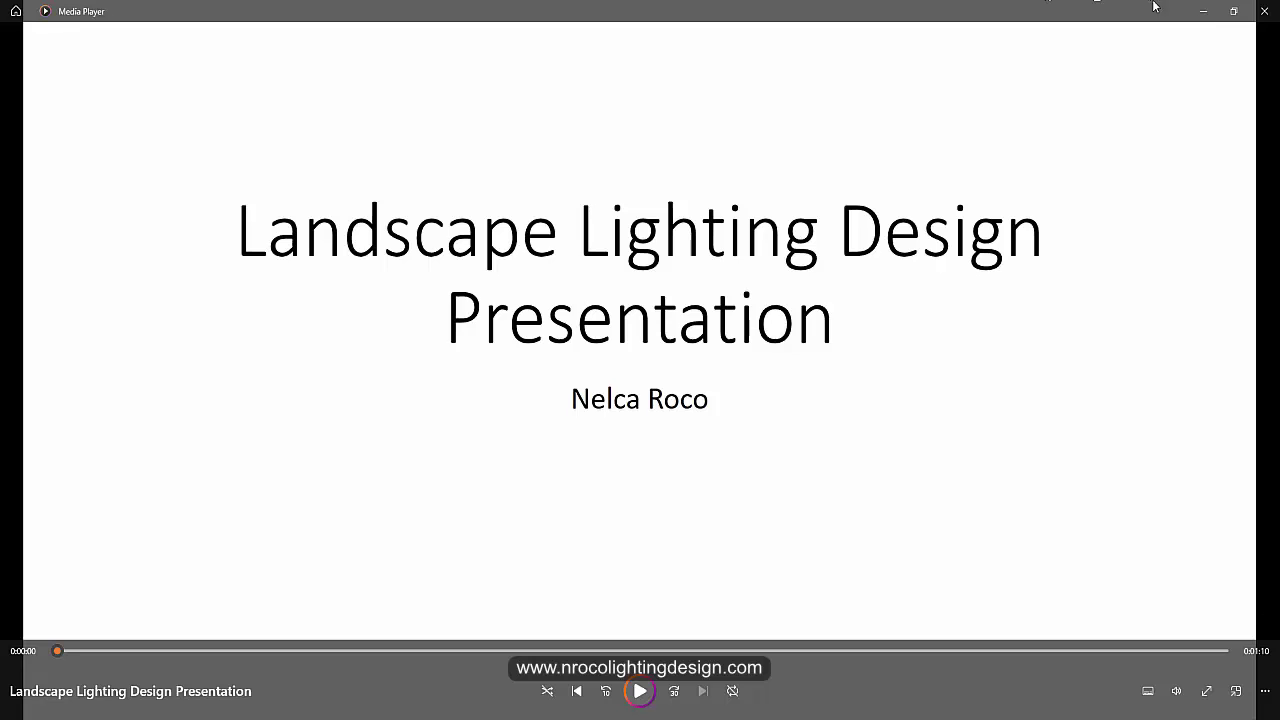
Step: Close Media Player to get back to the New folder listing
{"action": "left_click", "coordinate": [1262, 14]}
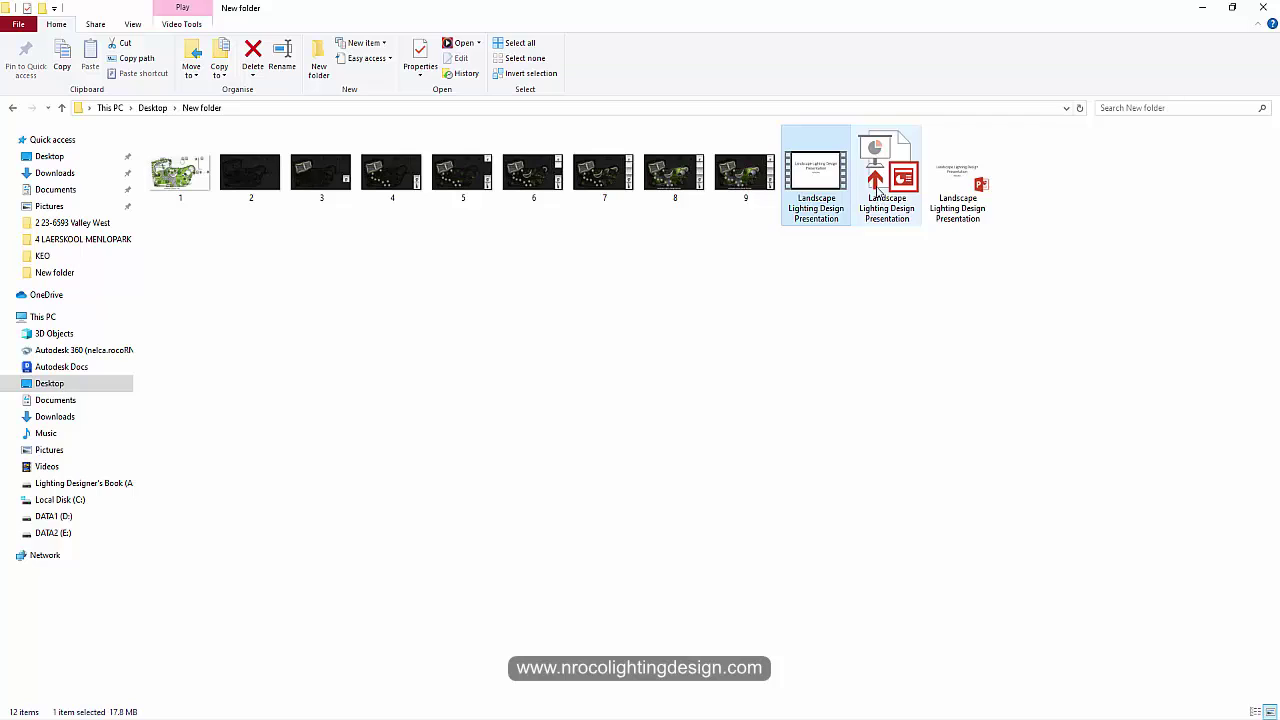
{"action": "mouse_move", "coordinate": [880, 218]}
Step: Launch the Landscape Lighting Design Presentation show file from the New folder
{"action": "left_click", "coordinate": [854, 354]}
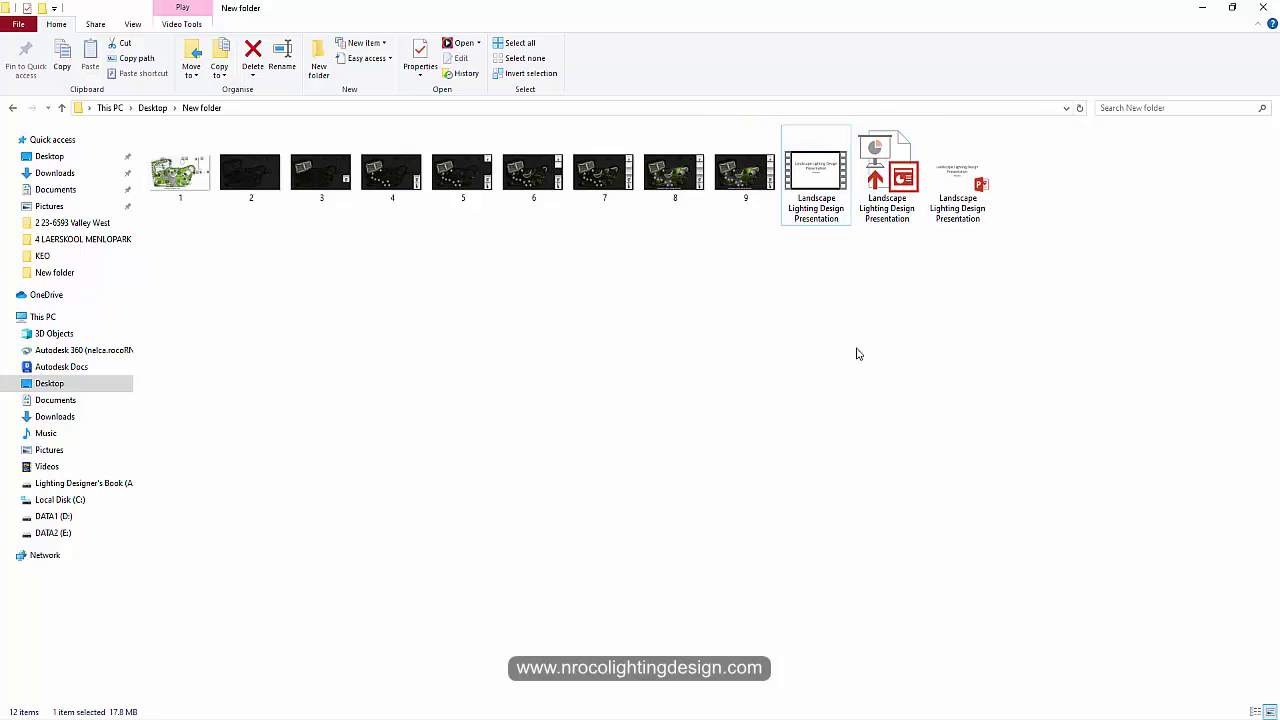
{"action": "double_click", "coordinate": [888, 178]}
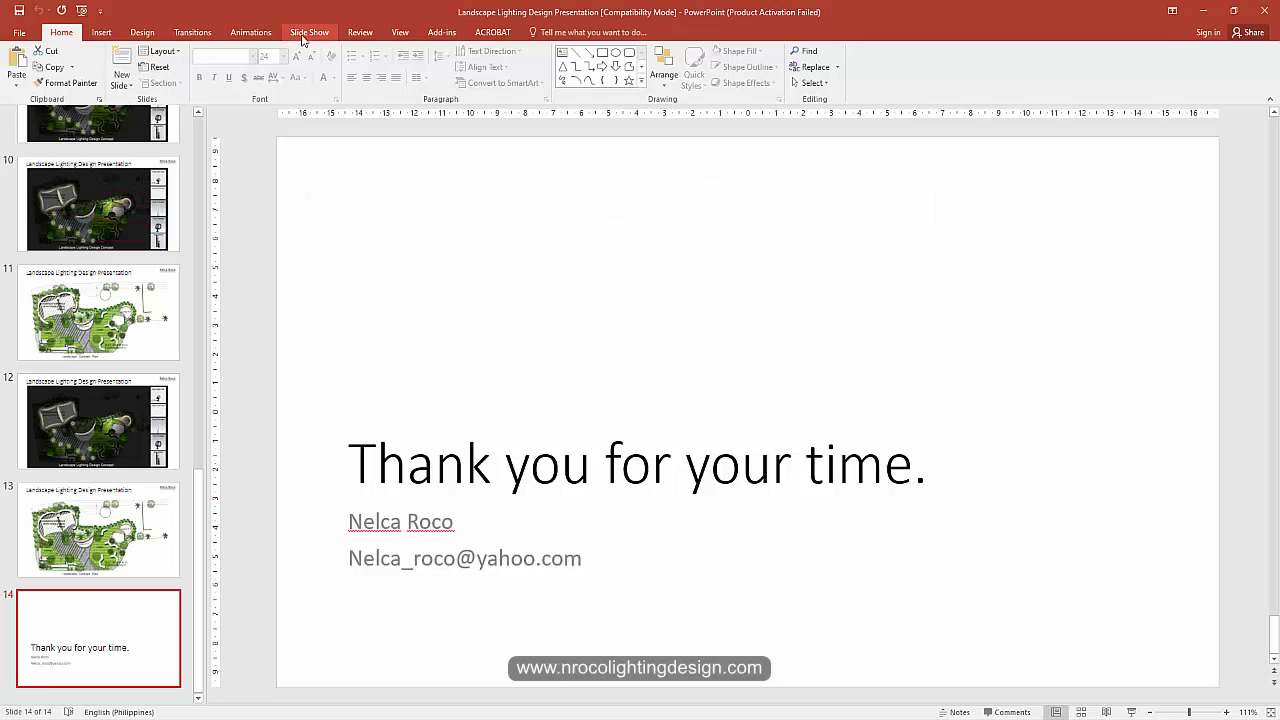
Step: Review slides 12, 3 and 2 of the landscape lighting deck
{"action": "left_click", "coordinate": [308, 33]}
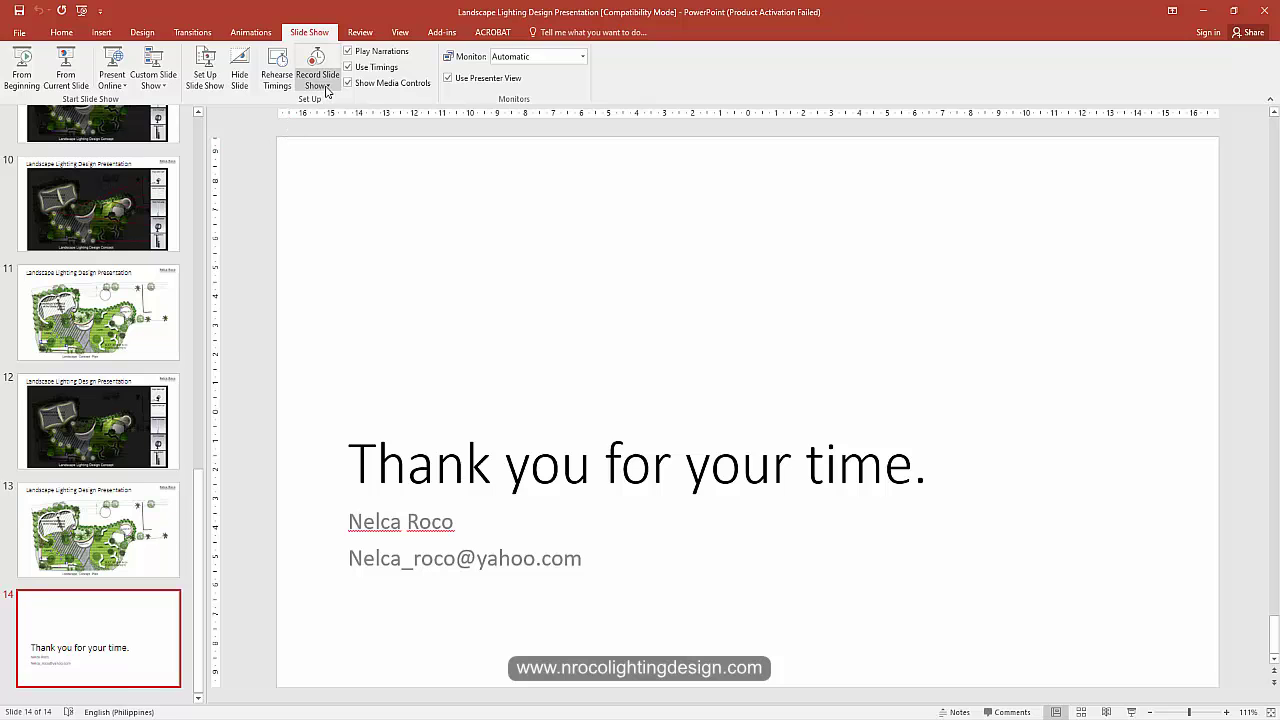
{"action": "left_click", "coordinate": [92, 436]}
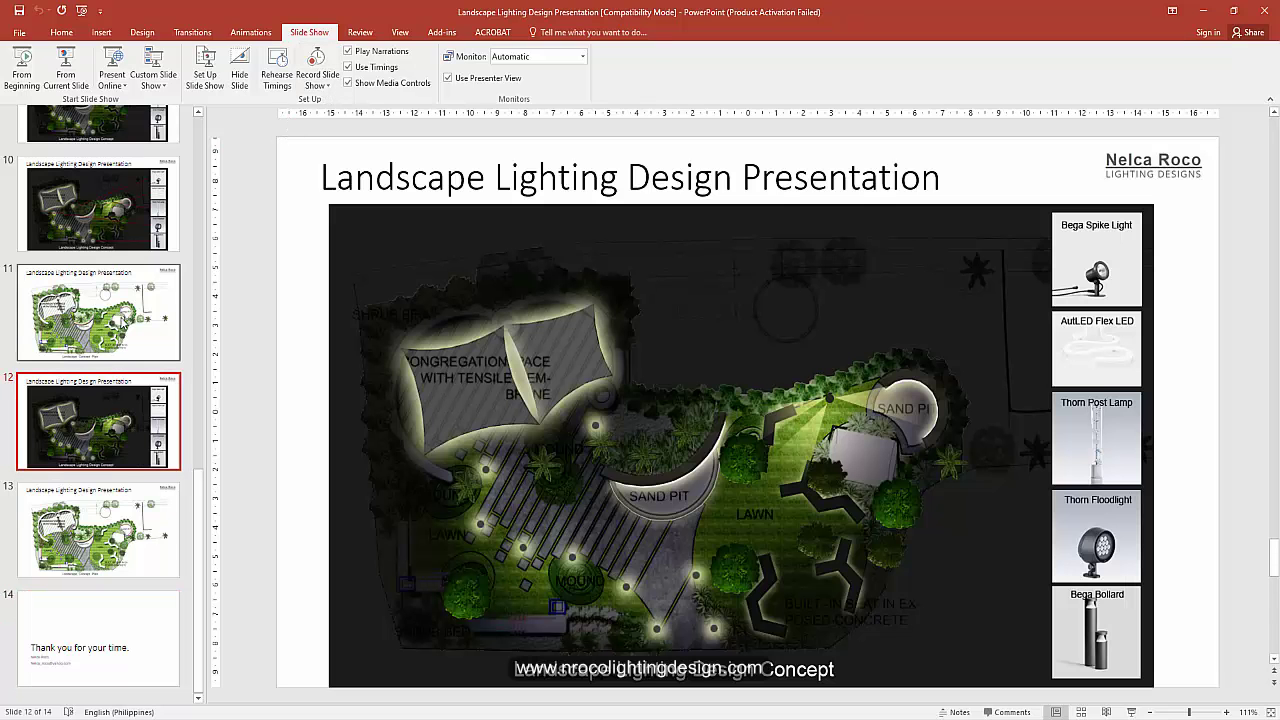
{"action": "scroll", "coordinate": [97, 478], "scroll_direction": "up", "scroll_amount": 3}
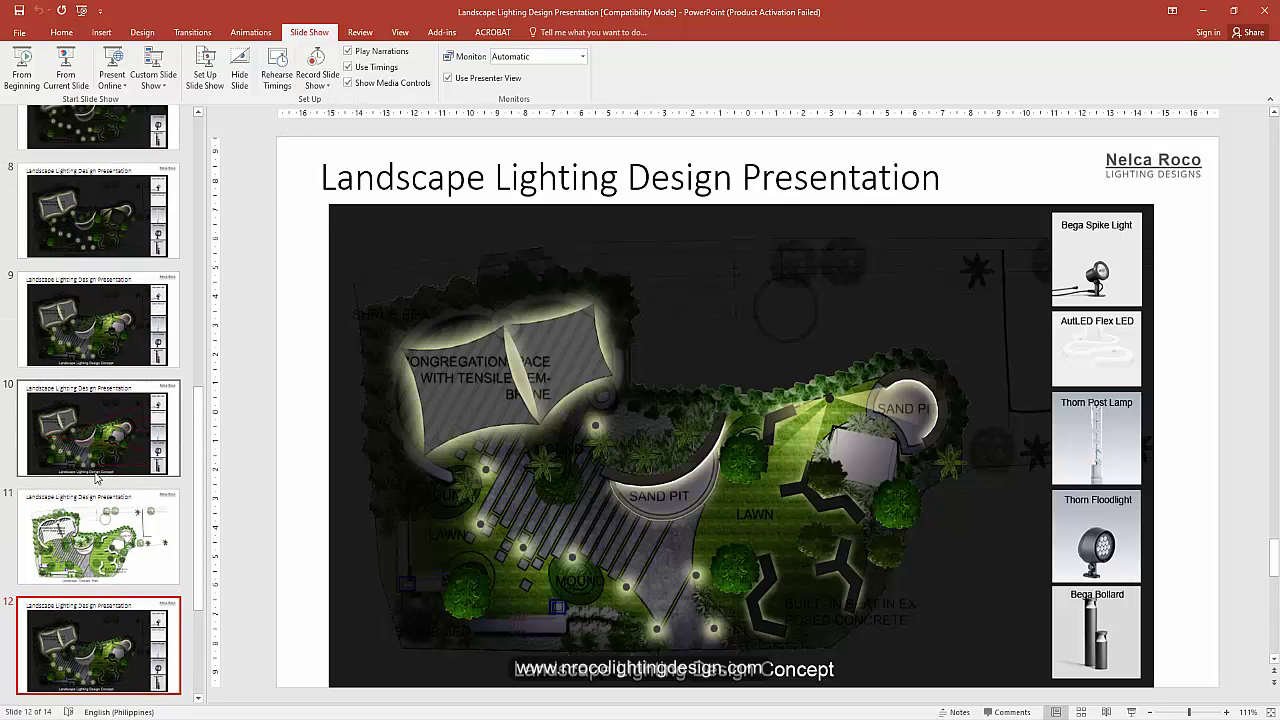
{"action": "scroll", "coordinate": [97, 478], "scroll_direction": "up", "scroll_amount": 10}
{"action": "left_click", "coordinate": [100, 325]}
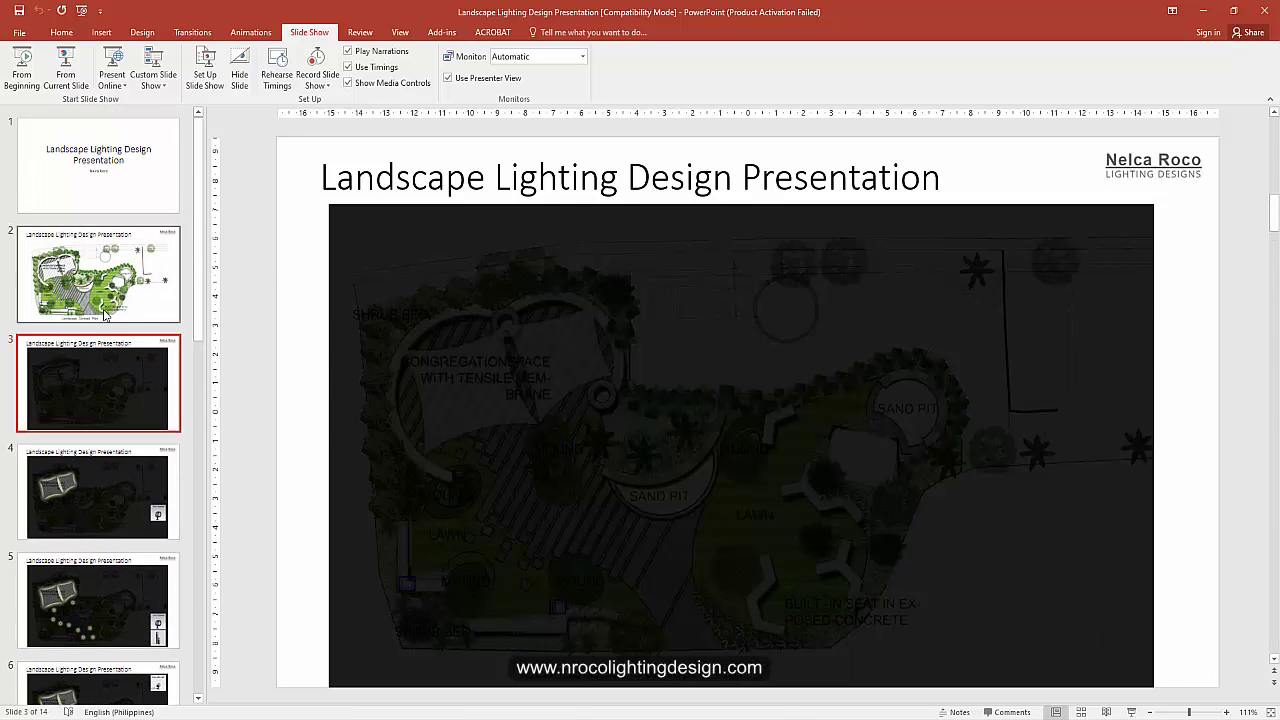
{"action": "left_click", "coordinate": [105, 313]}
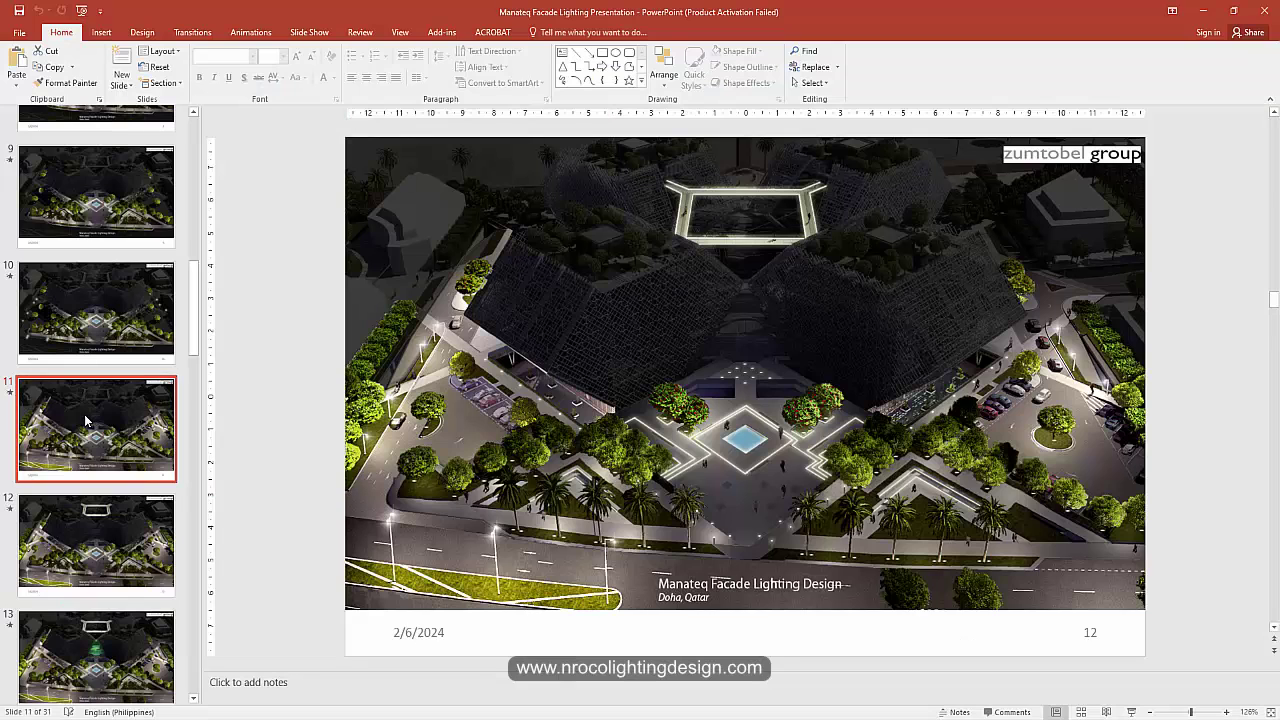
Step: Step through the facade deck from slide 12 to slide 21's green-lit facade render
{"action": "left_click", "coordinate": [66, 563]}
{"action": "scroll", "coordinate": [66, 563], "scroll_direction": "down", "scroll_amount": 2}
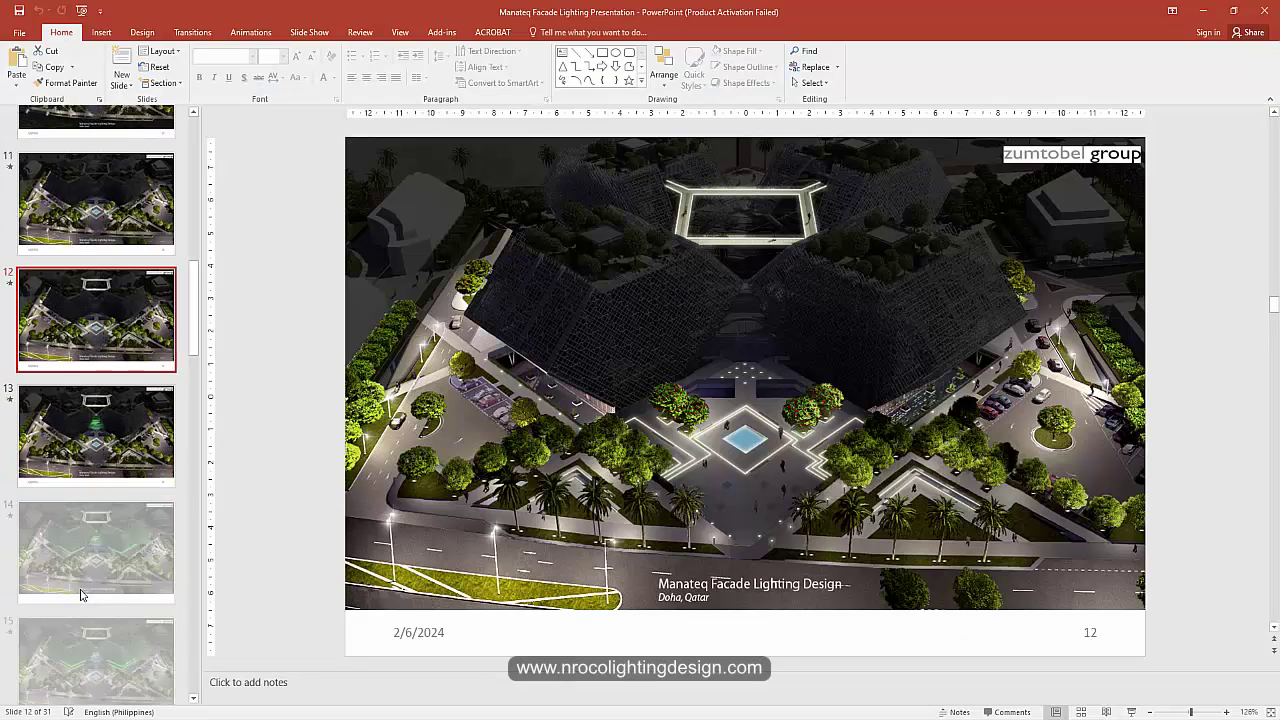
{"action": "key", "text": "Down"}
{"action": "key", "text": "Down"}
{"action": "scroll", "coordinate": [113, 418], "scroll_direction": "down", "scroll_amount": 3}
{"action": "key", "text": "Down"}
{"action": "key", "text": "Down"}
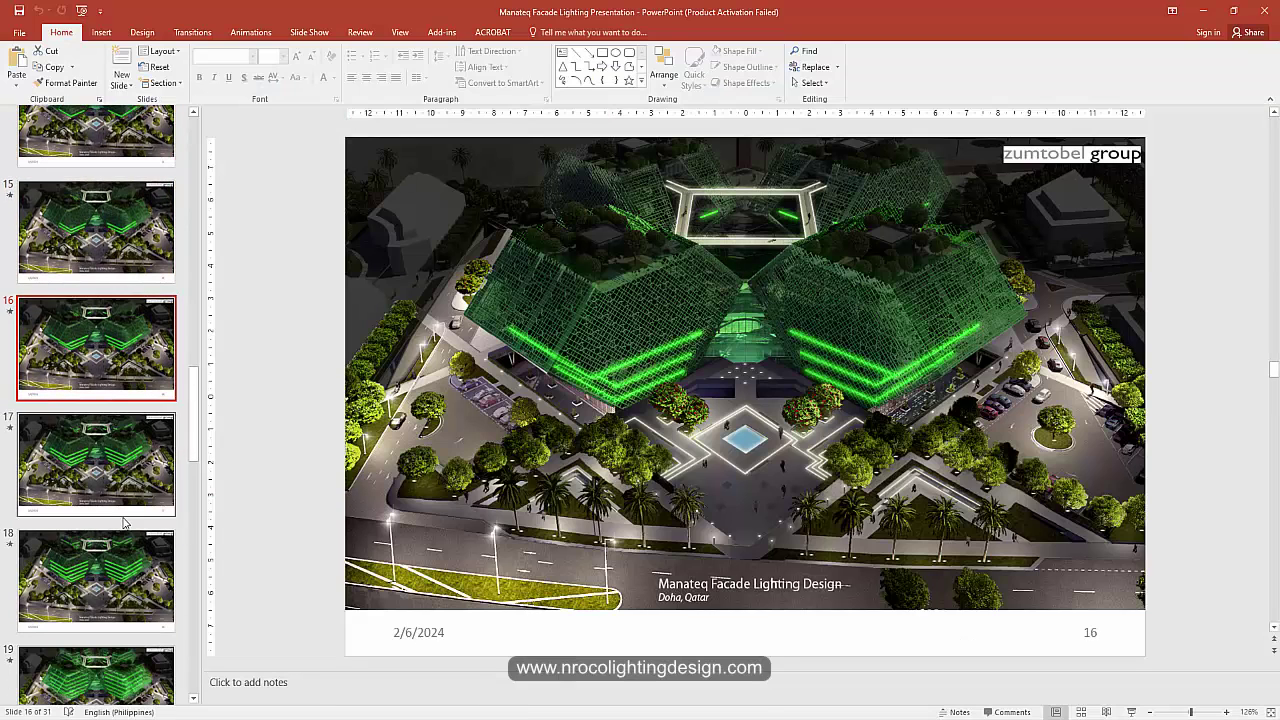
{"action": "key", "text": "Down"}
{"action": "scroll", "coordinate": [105, 522], "scroll_direction": "down", "scroll_amount": 3}
{"action": "key", "text": "Down"}
{"action": "key", "text": "Down"}
{"action": "key", "text": "Down"}
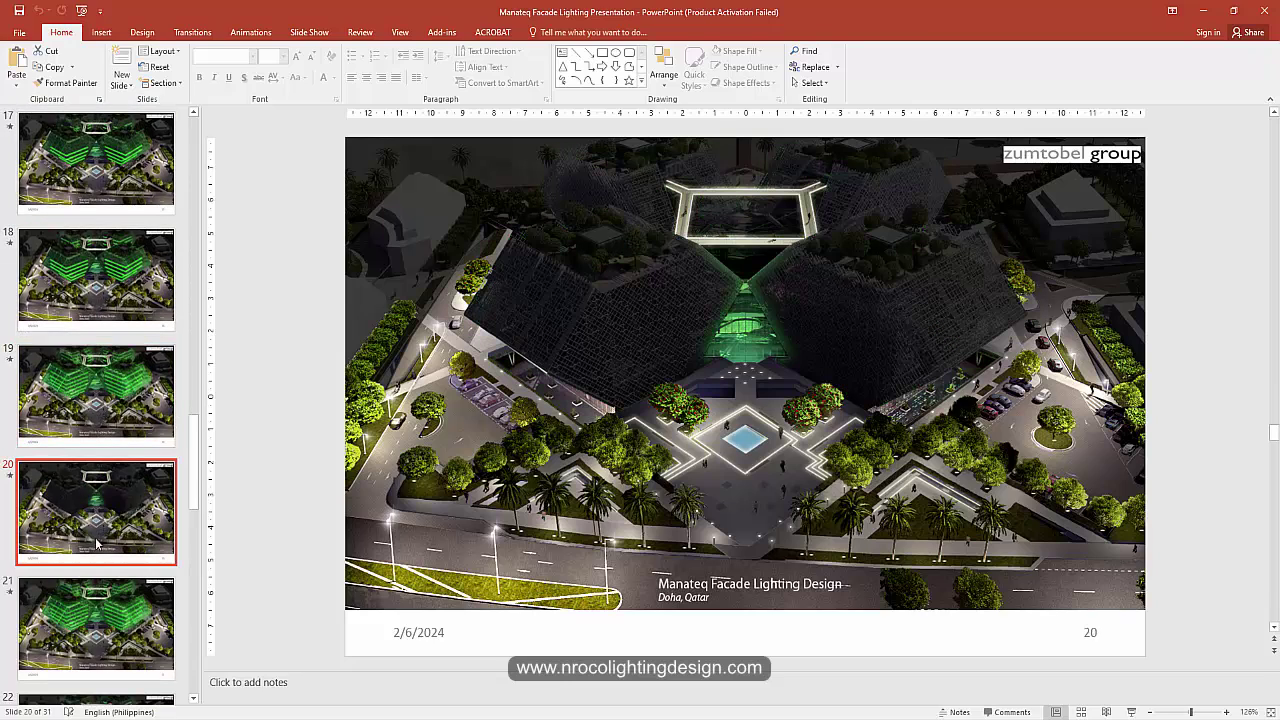
{"action": "scroll", "coordinate": [96, 560], "scroll_direction": "down", "scroll_amount": 2}
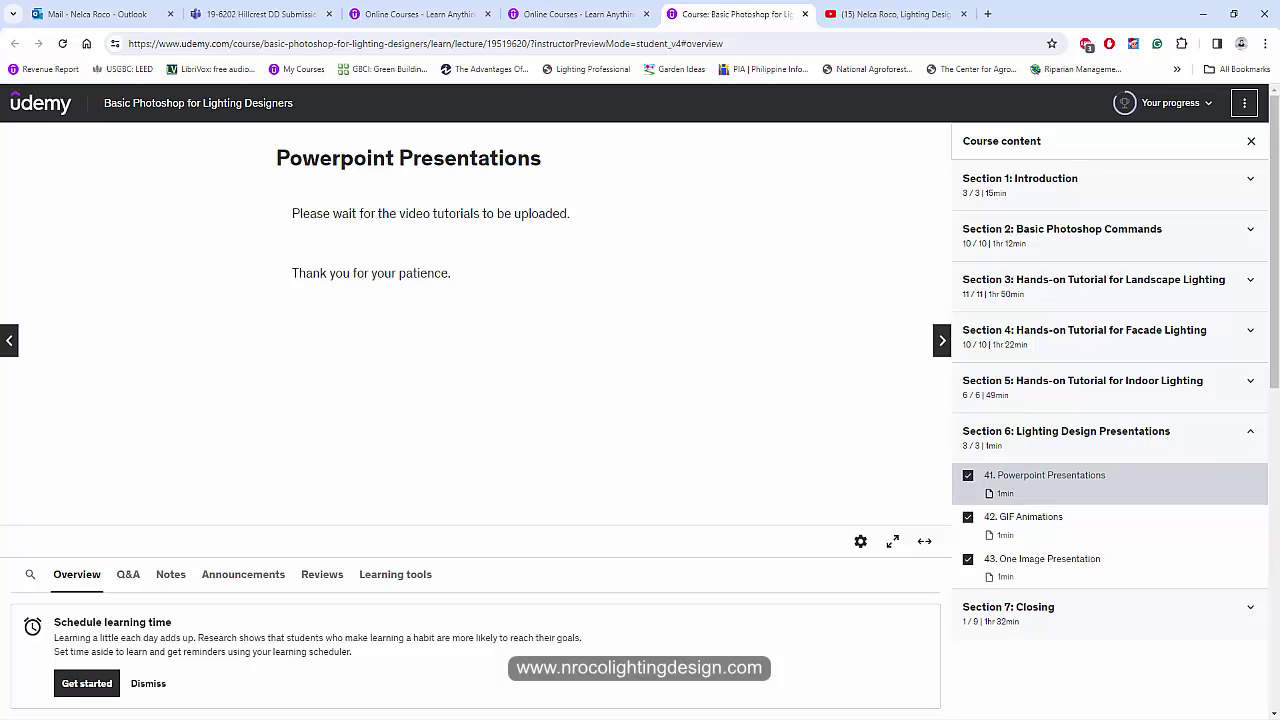
{"action": "left_click", "coordinate": [600, 716]}
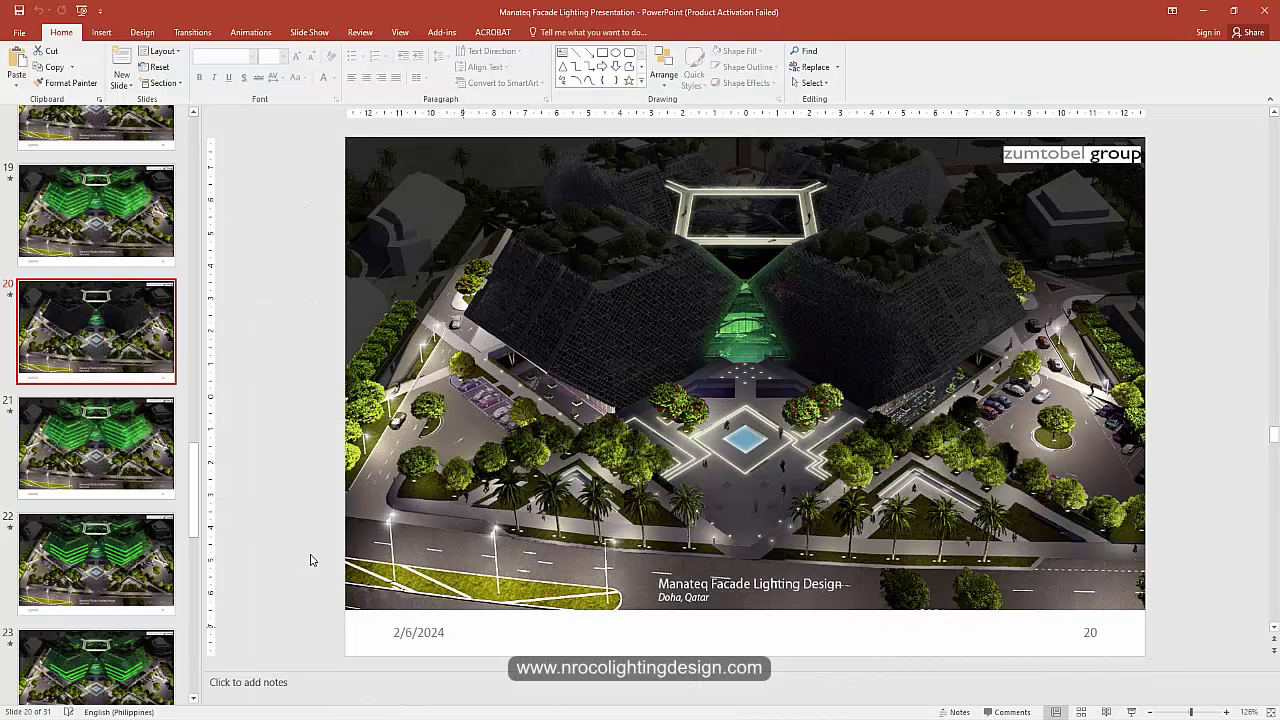
{"action": "left_click", "coordinate": [109, 453]}
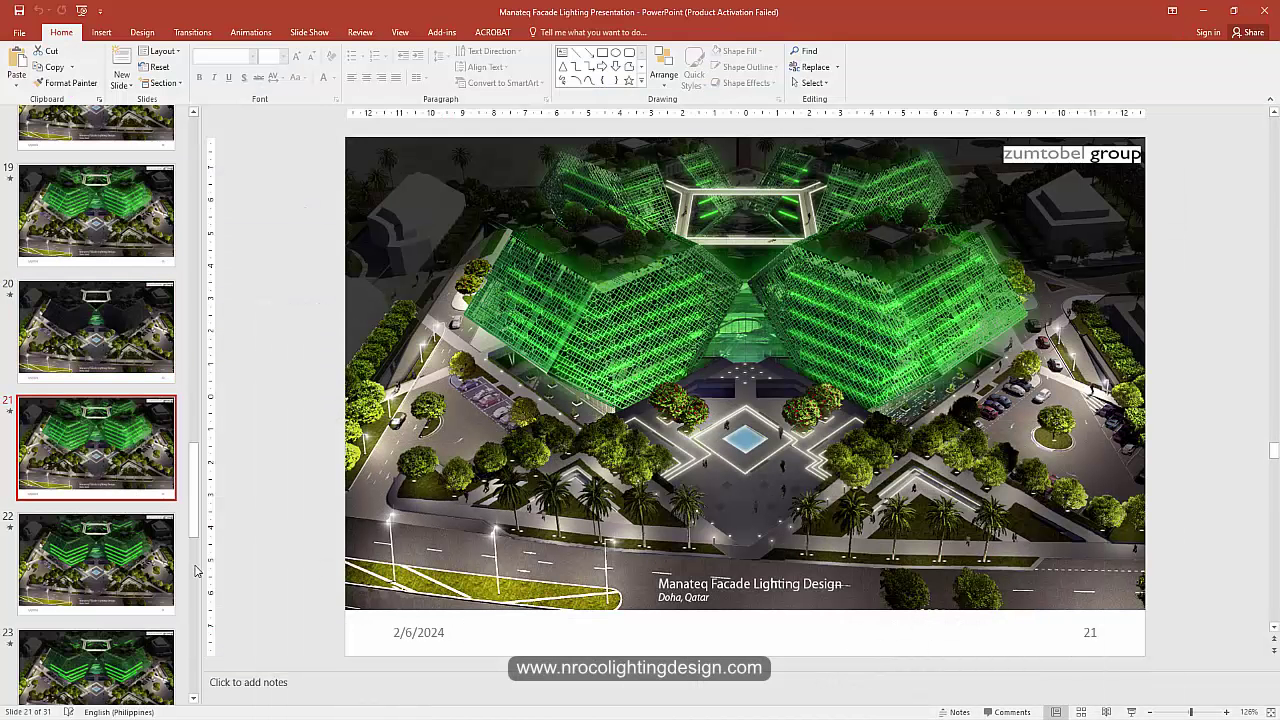